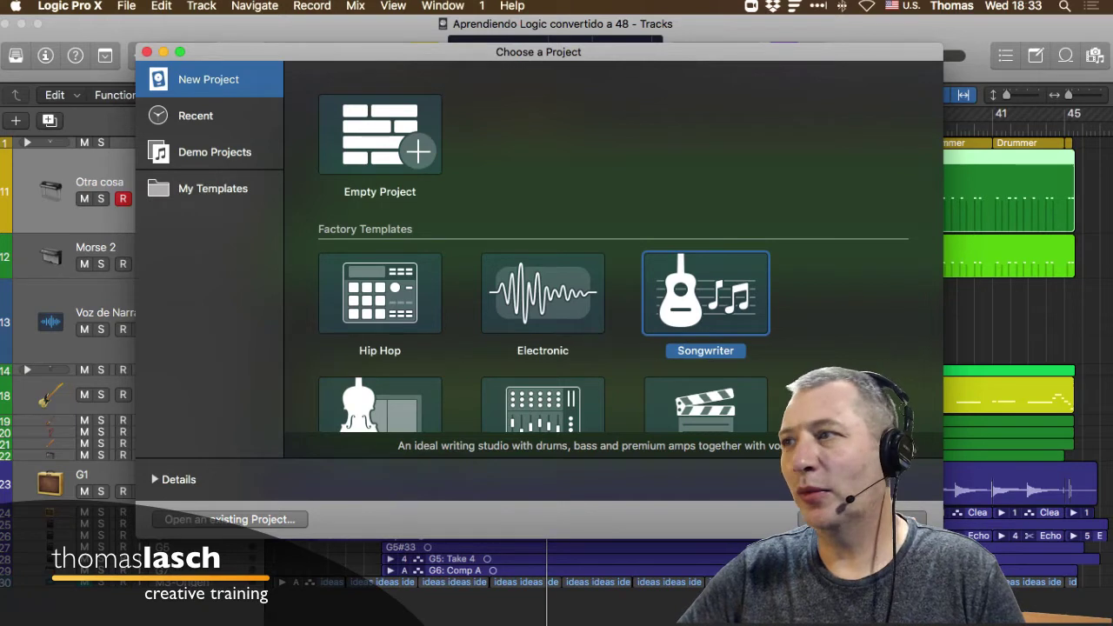
- Create a new empty project while keeping the current project open
scroll(614, 252, down, 3)
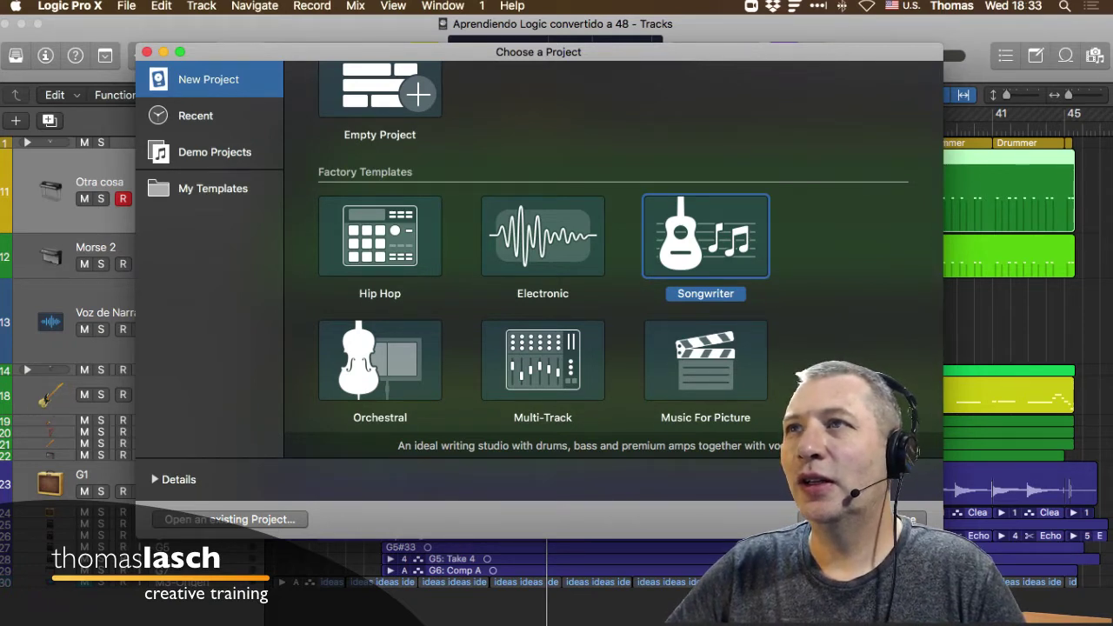
scroll(613, 247, up, 3)
click(380, 135)
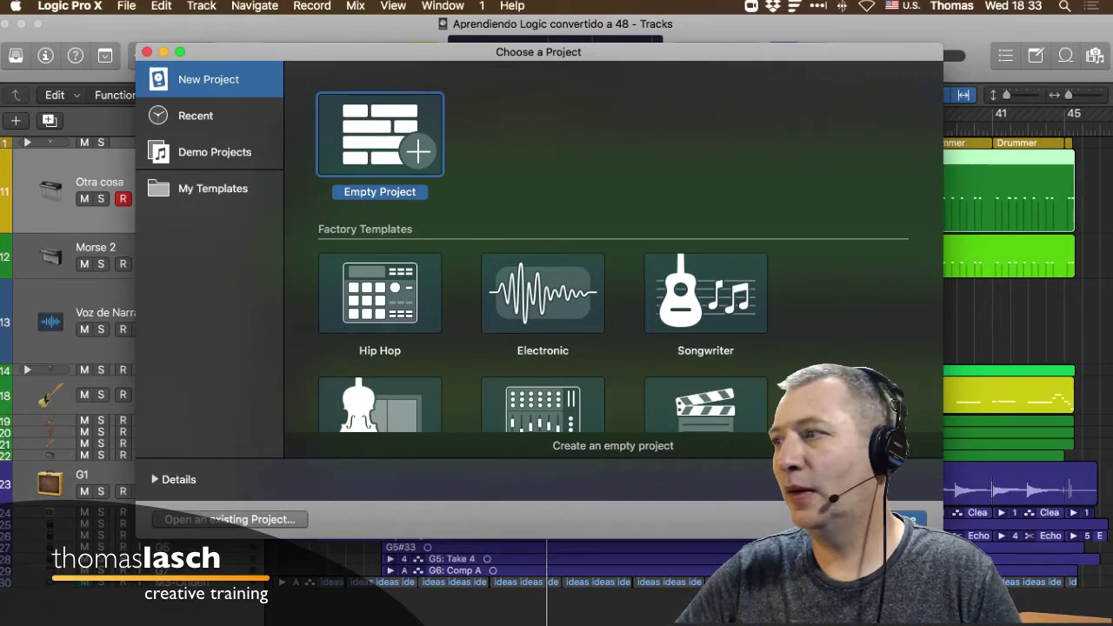
key(Return)
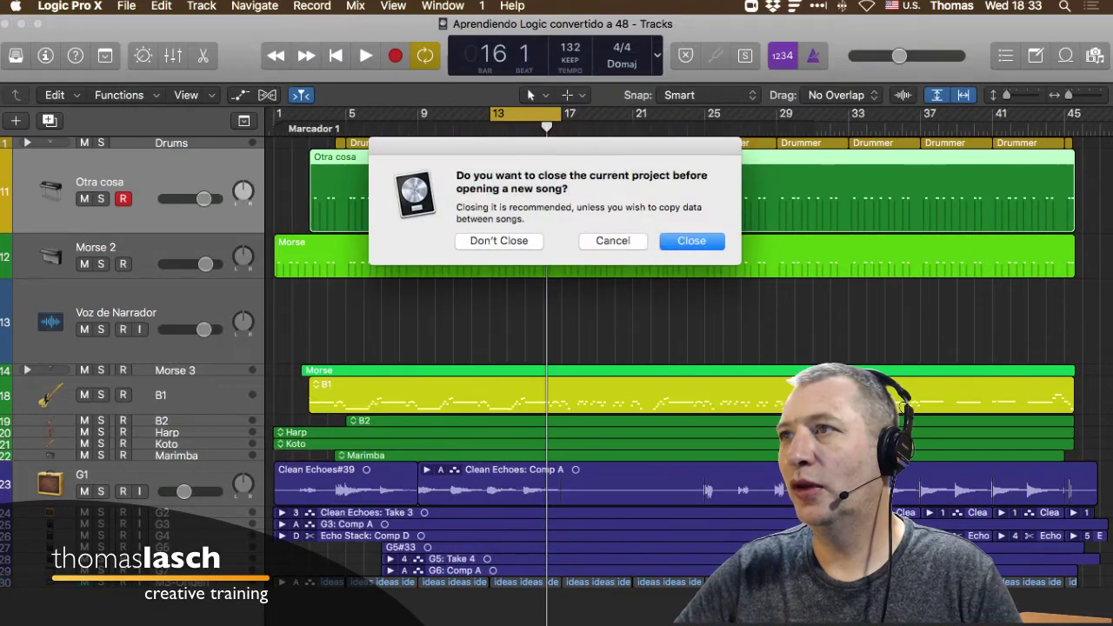
click(499, 241)
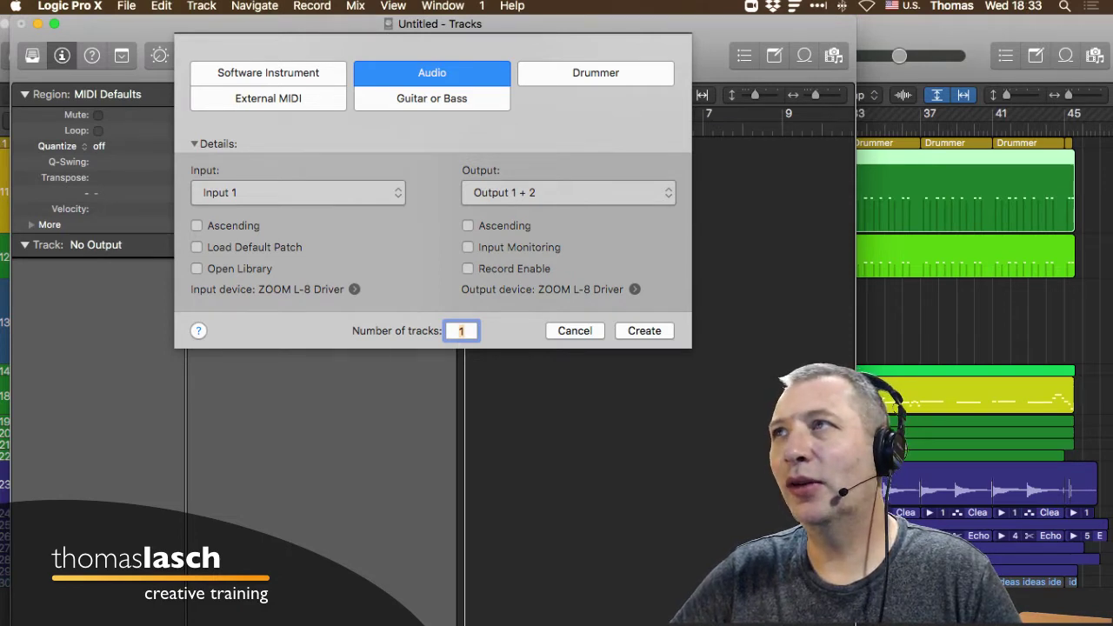
- Add a Drummer track with the Rock genre, routed to Output 1 + 2
click(596, 73)
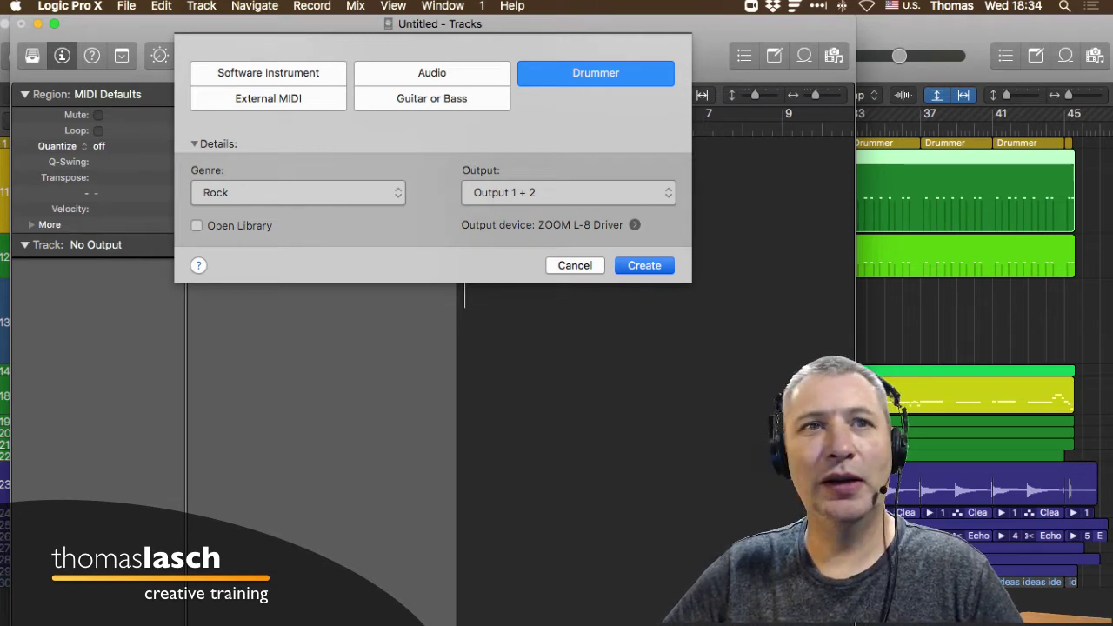
key(Return)
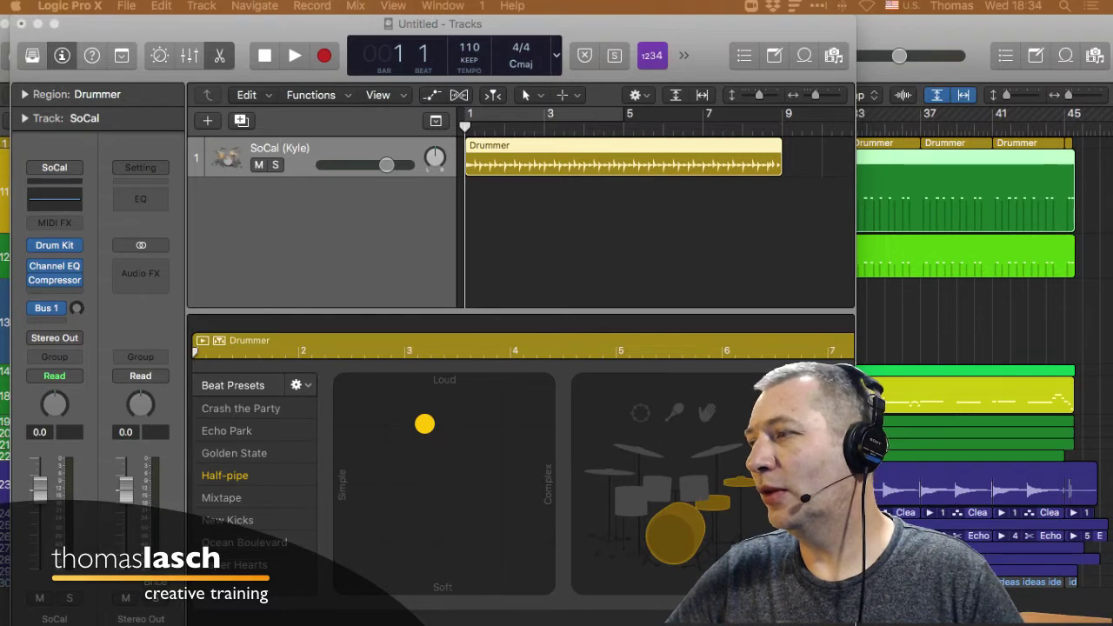
- Widen the project window, deselect the Drummer region and increase the track's height
drag(856, 304, 1112, 304)
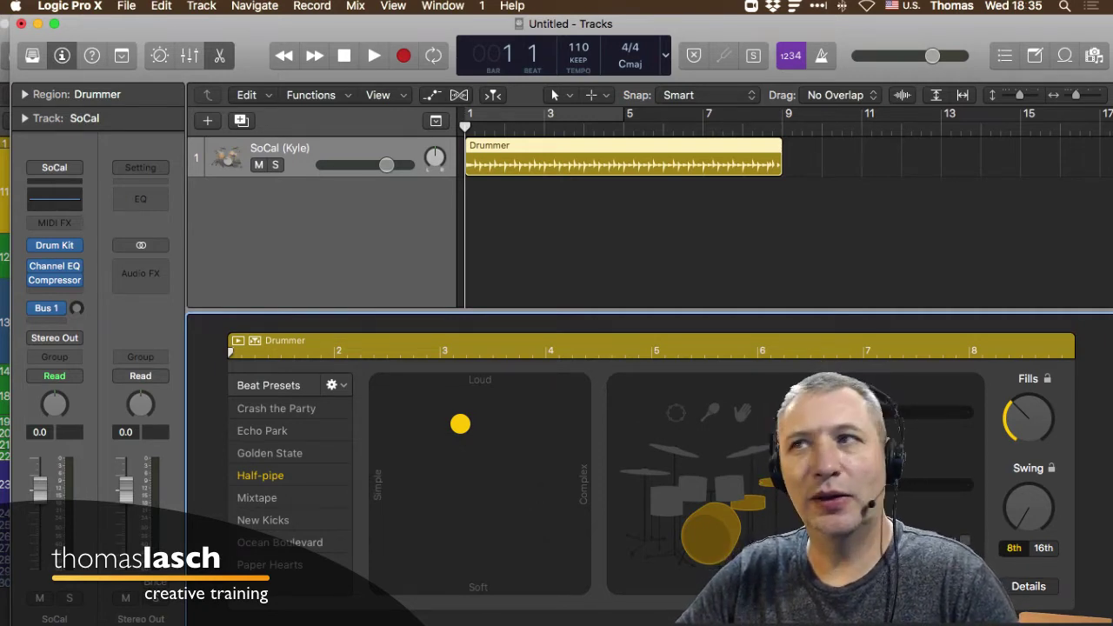
click(626, 240)
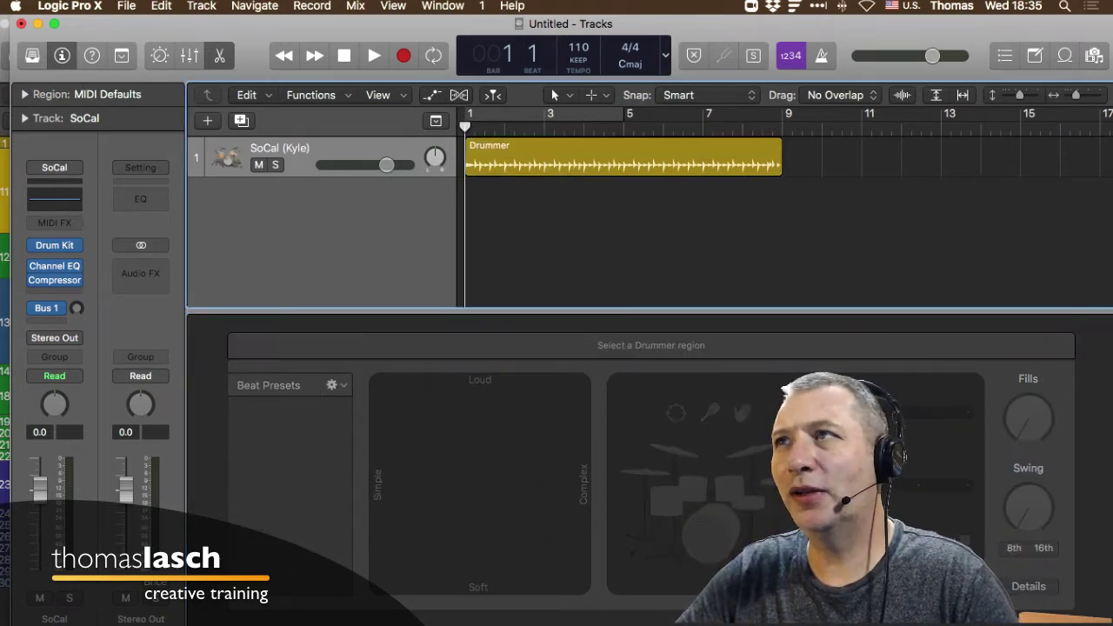
drag(231, 176, 231, 224)
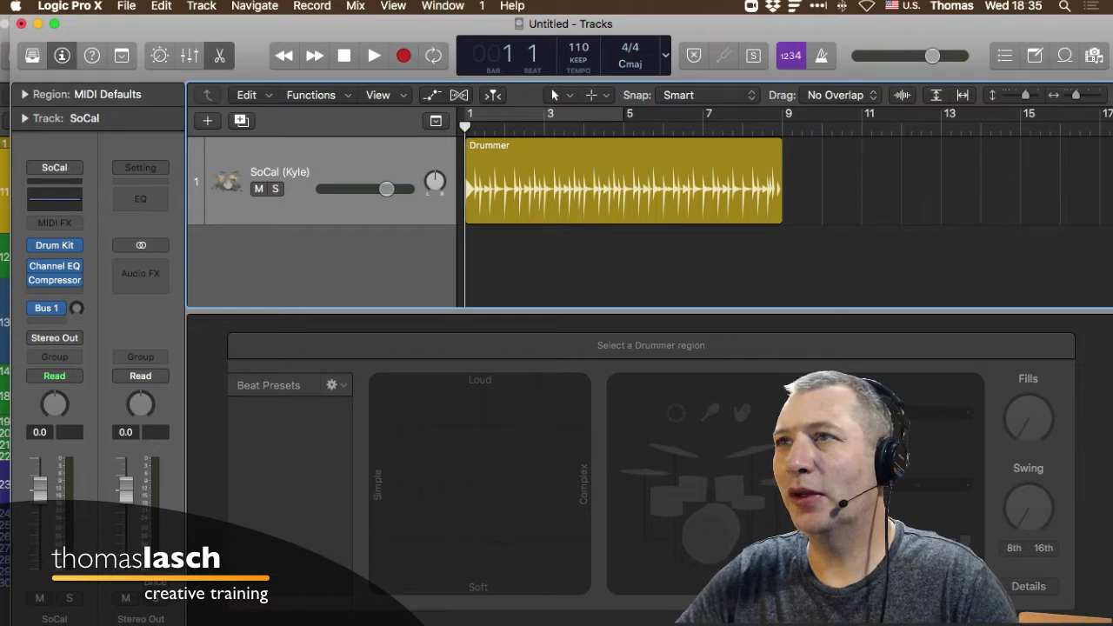
- Play the Drummer region and lower the master volume slightly during playback
click(623, 181)
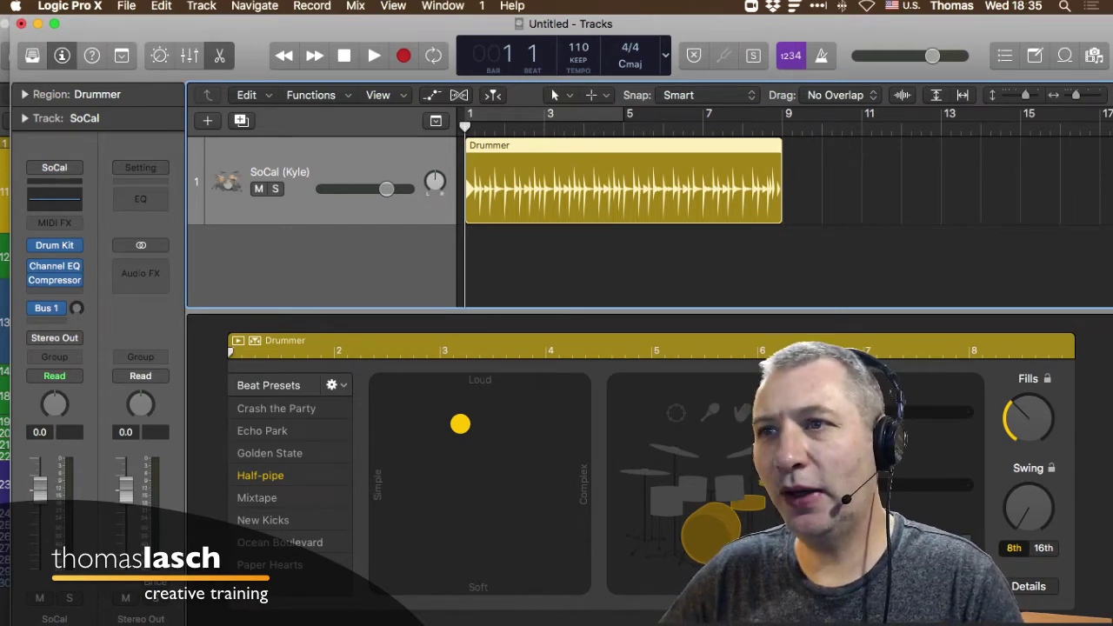
key(space)
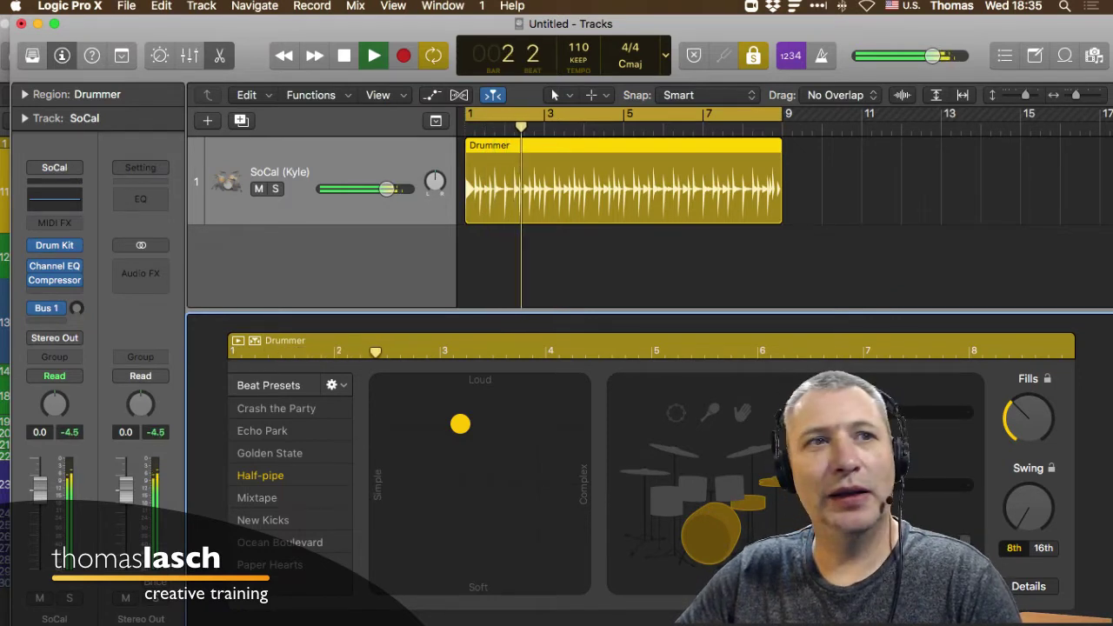
drag(932, 56, 921, 55)
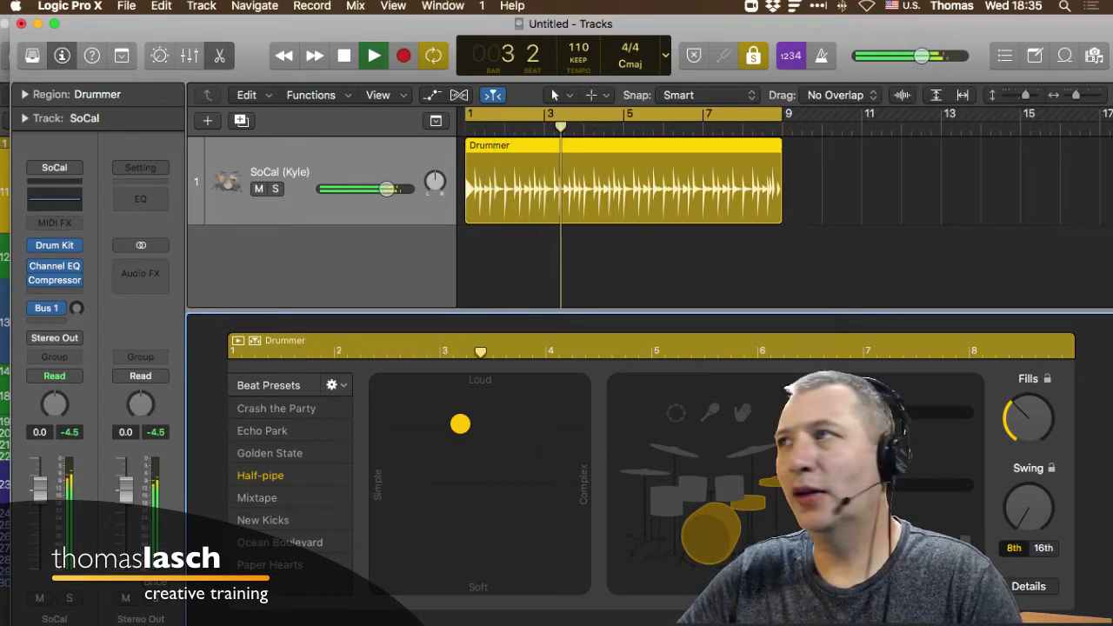
drag(922, 56, 918, 55)
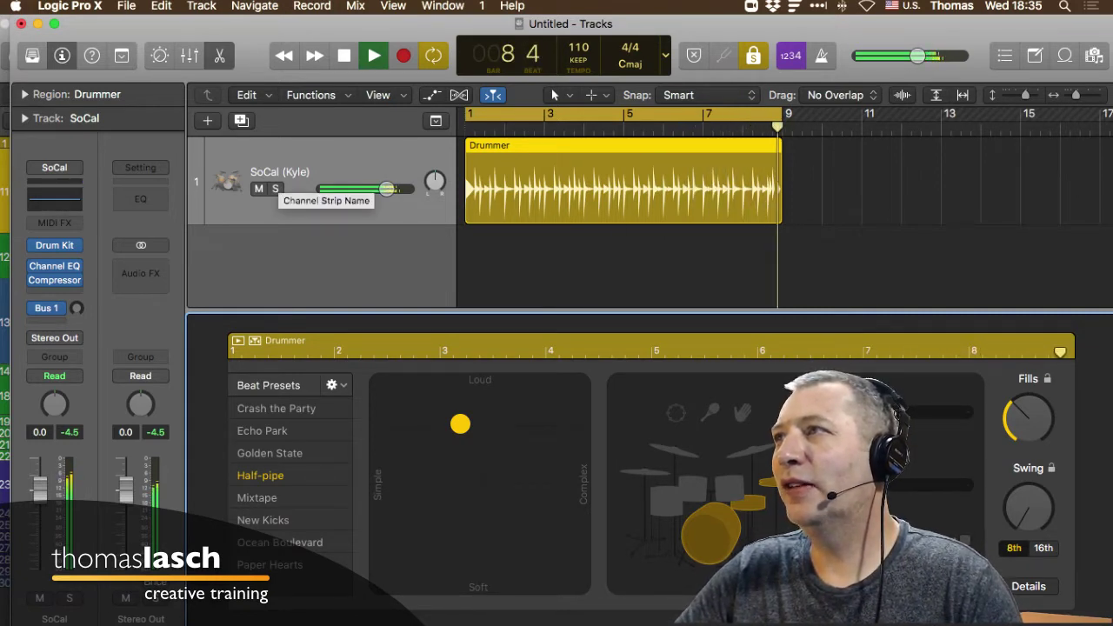
key(space)
key(space)
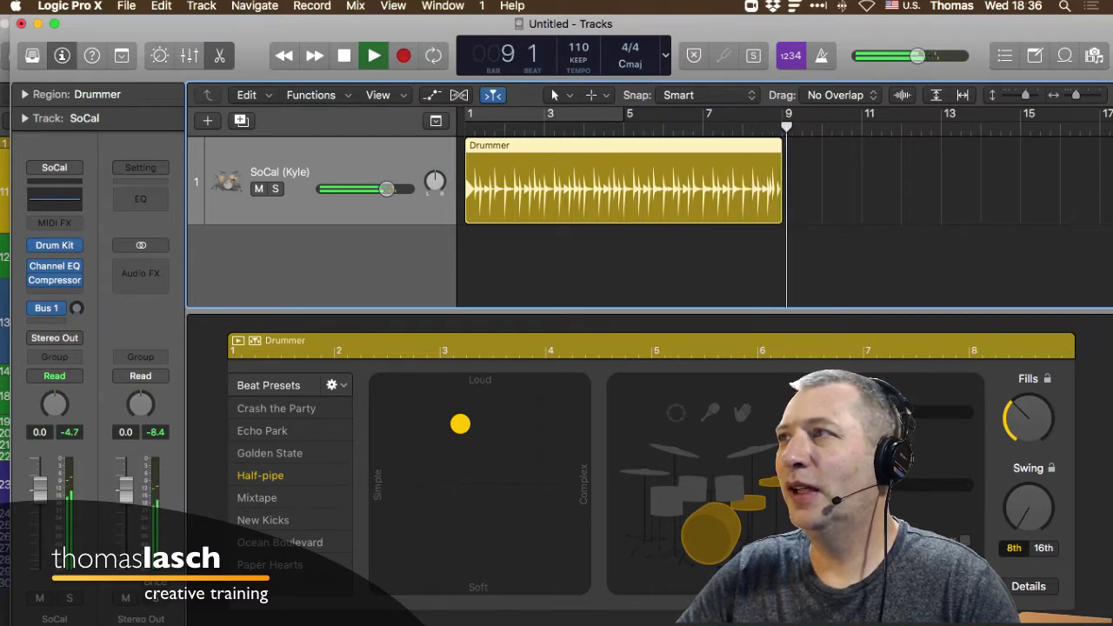
key(space)
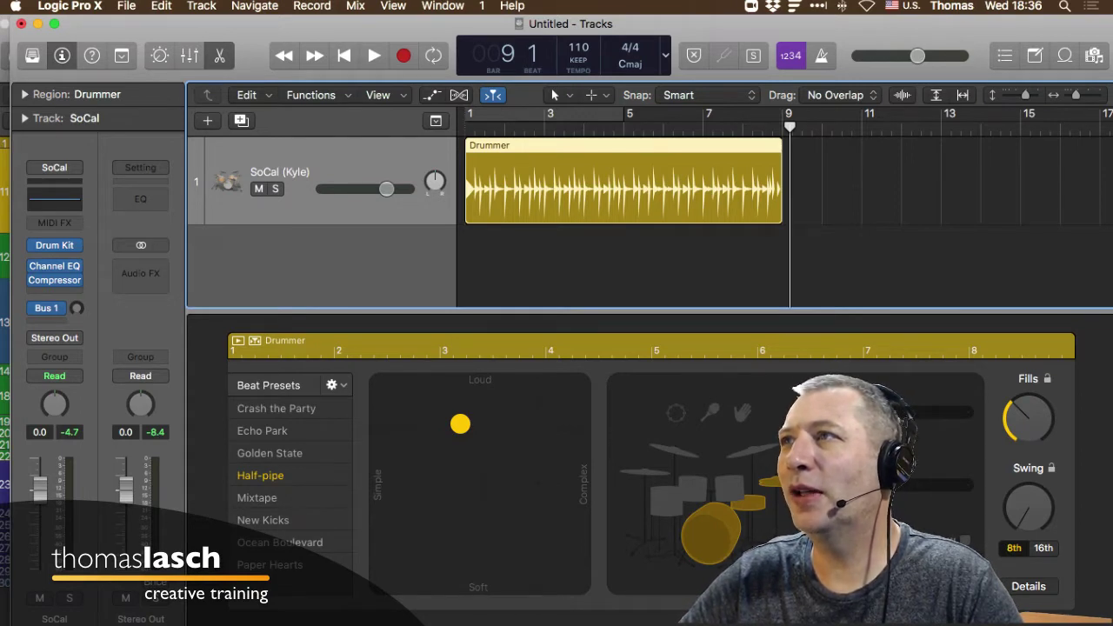
- Set the alternate tool to the Scissors Tool and split the Drummer region at bar 5
click(592, 95)
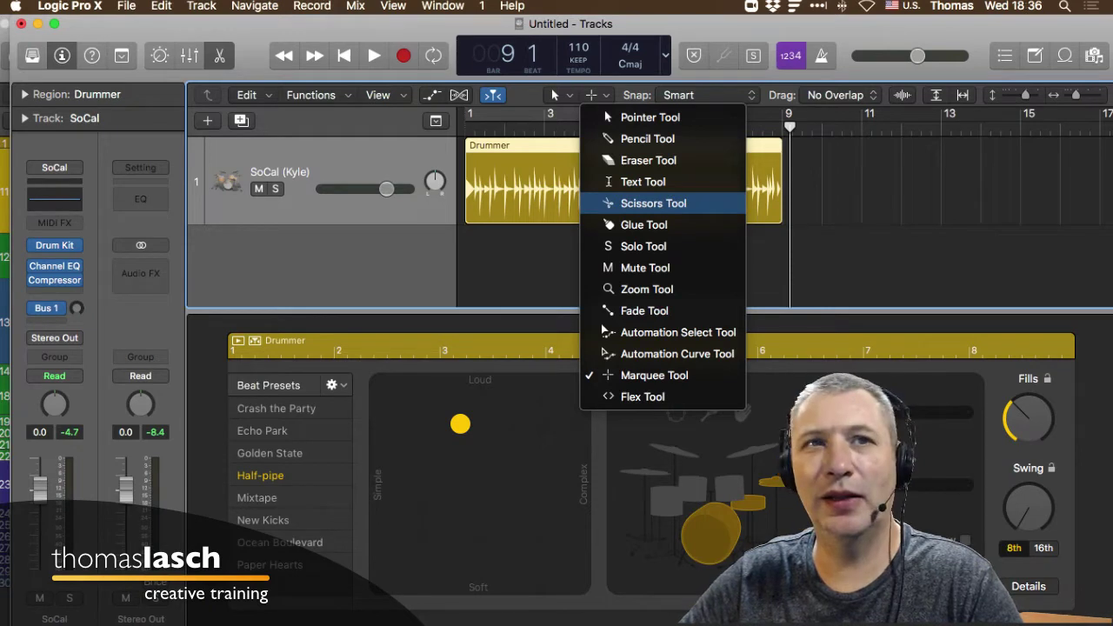
click(653, 203)
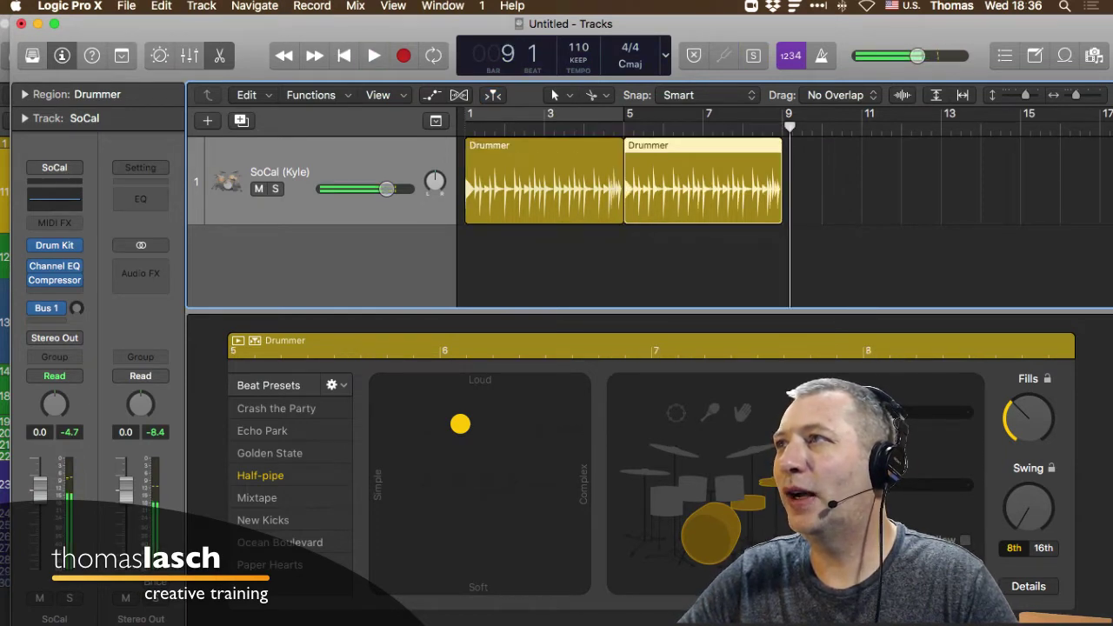
- Move the playhead back to bar 1 and briefly play the first Drummer region
click(663, 127)
drag(664, 127, 485, 128)
key(space)
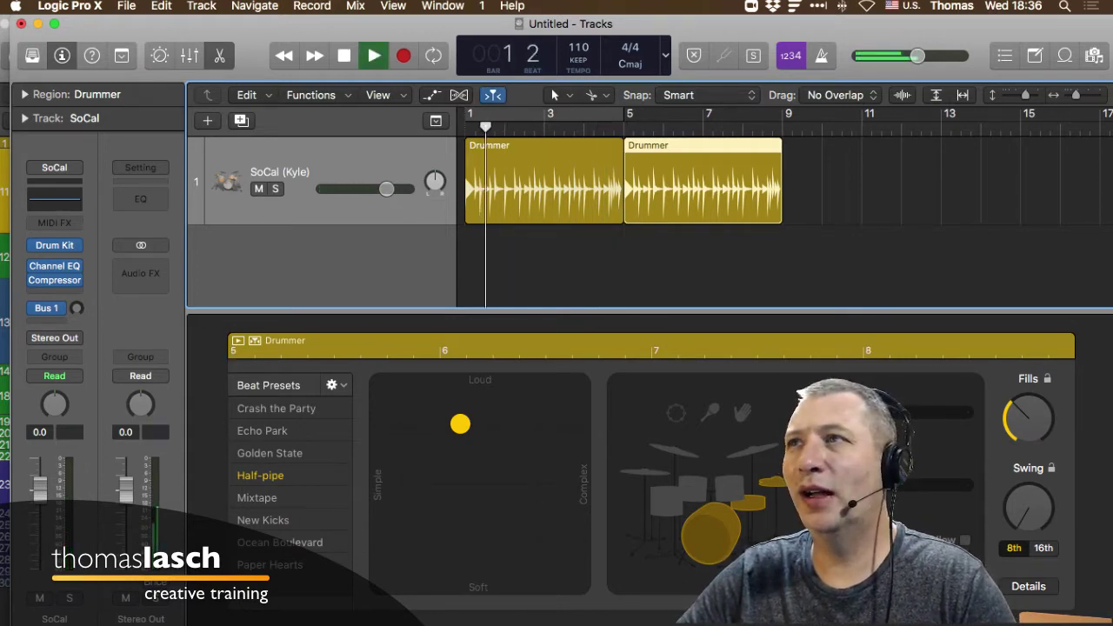
key(space)
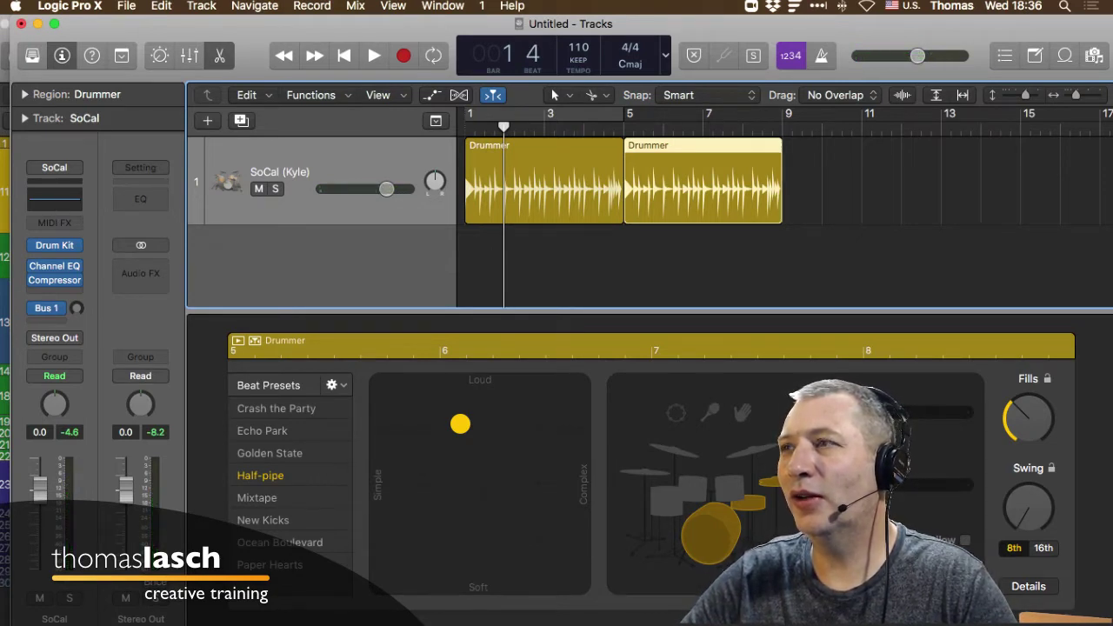
- Make the second Drummer region's pattern softer in the Drummer Editor and select the first region for comparison
drag(460, 424, 456, 454)
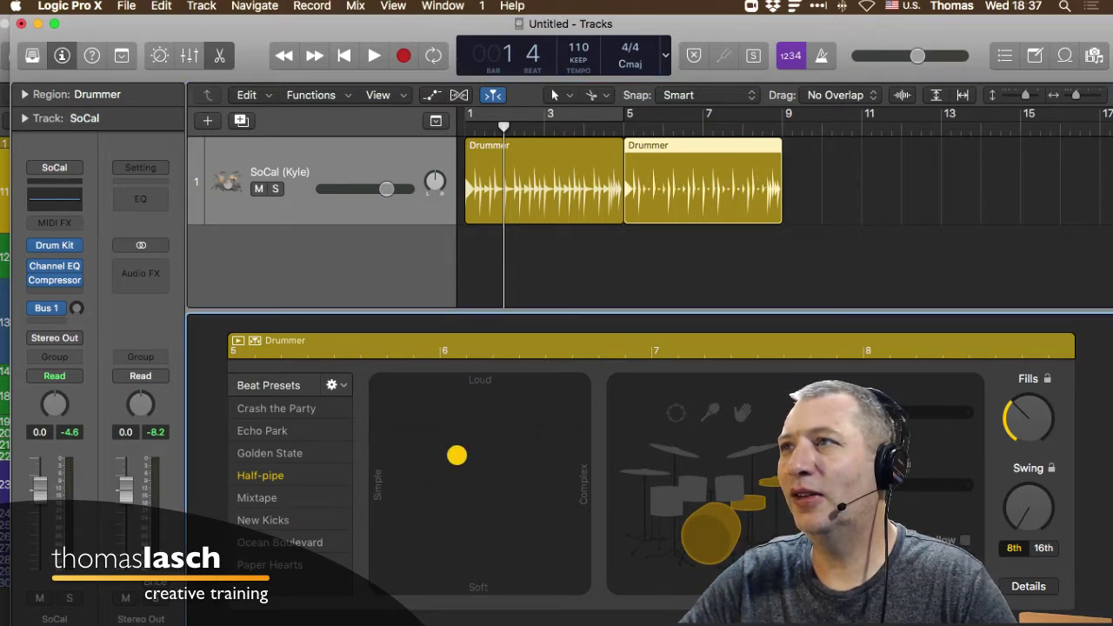
key(Left)
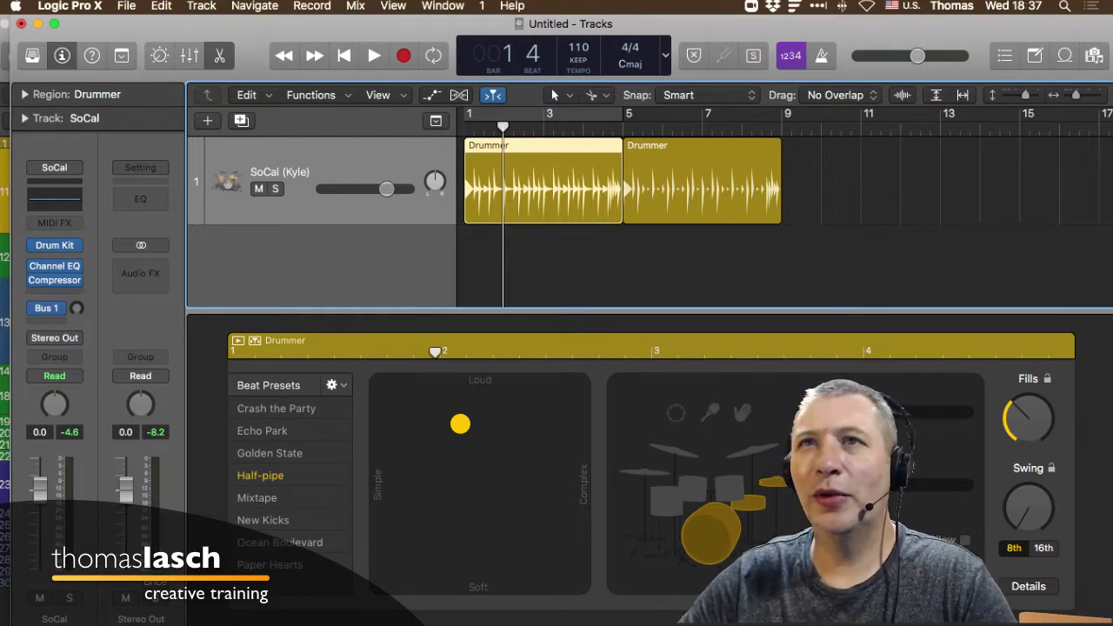
- Open the Library and try to load the Kyle - Pop Rock drummer from the Rock genre
key(y)
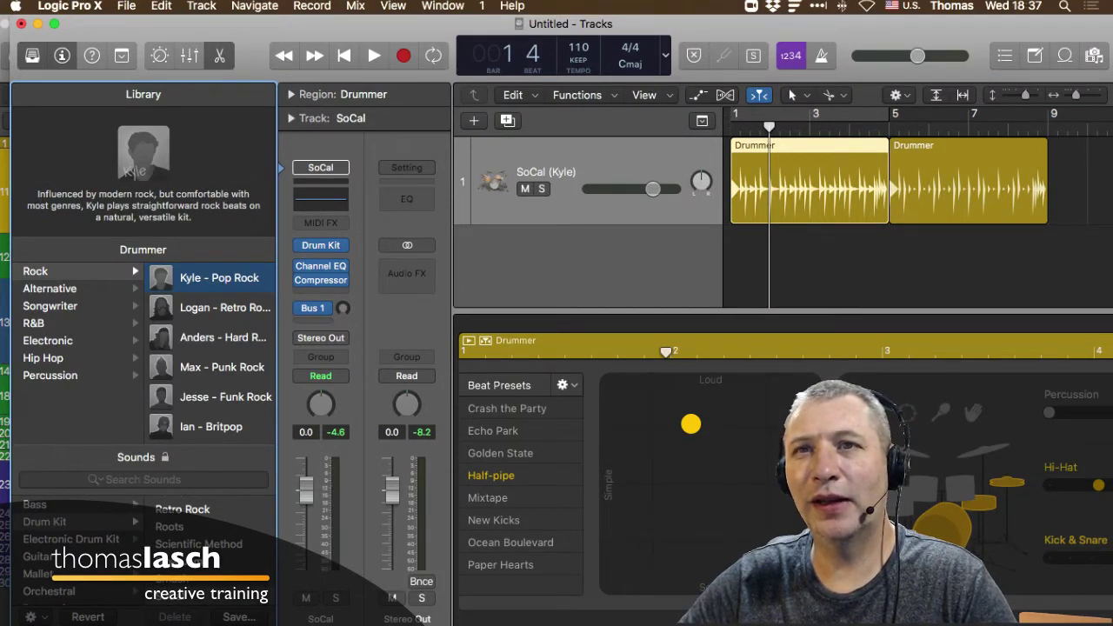
click(73, 271)
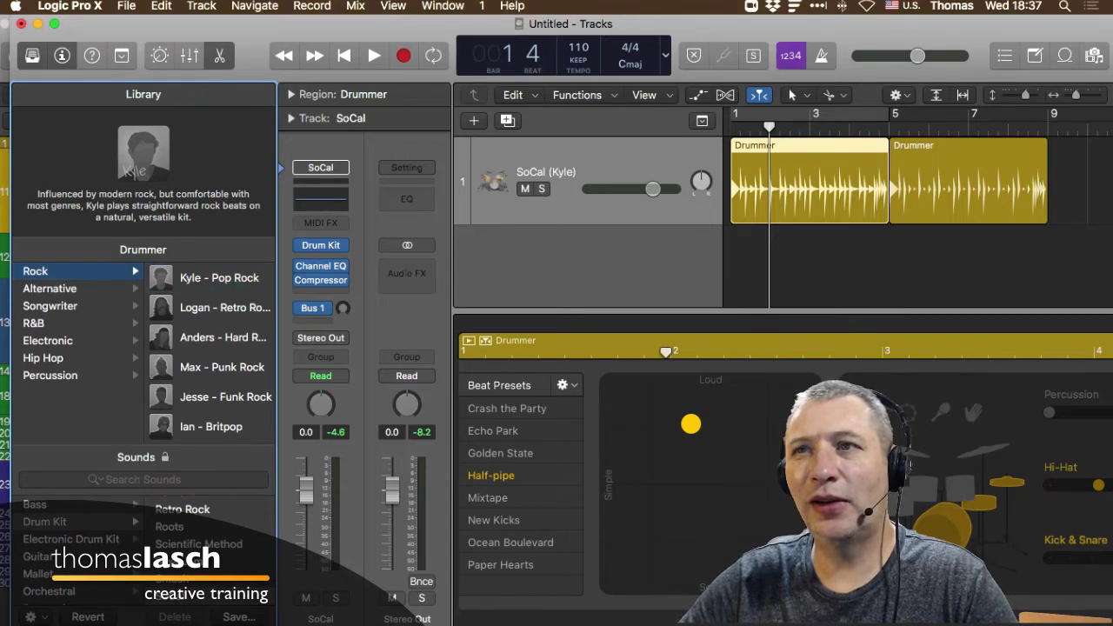
click(208, 278)
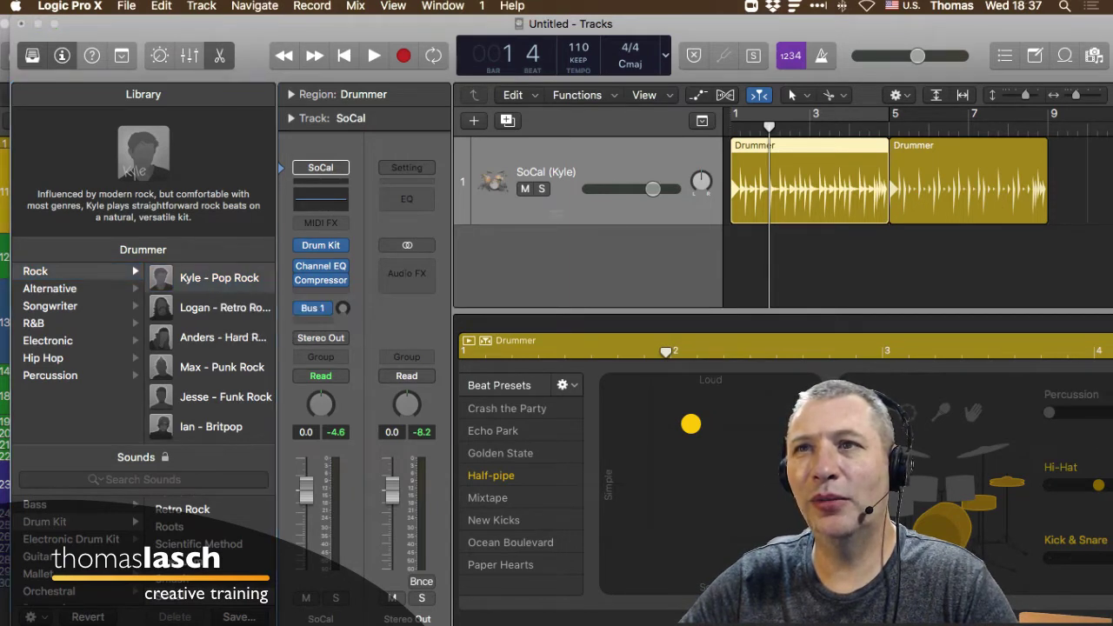
click(547, 282)
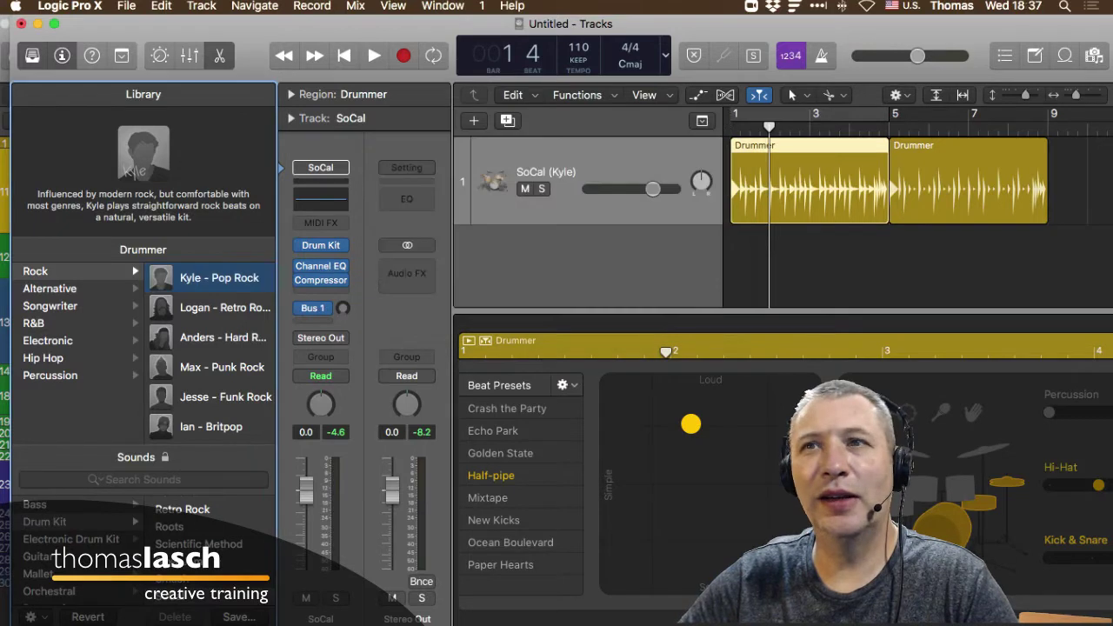
- Browse the drummers offered in the Alternative, Songwriter, R&B, Electronic, Hip Hop and Percussion genres
mouse_move(143, 154)
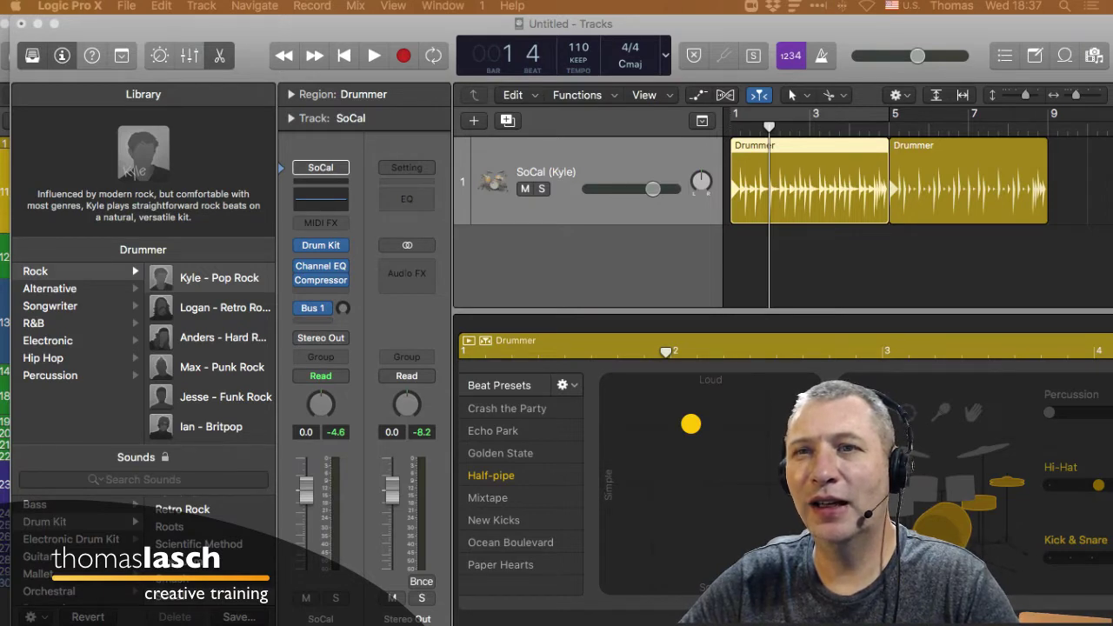
click(51, 288)
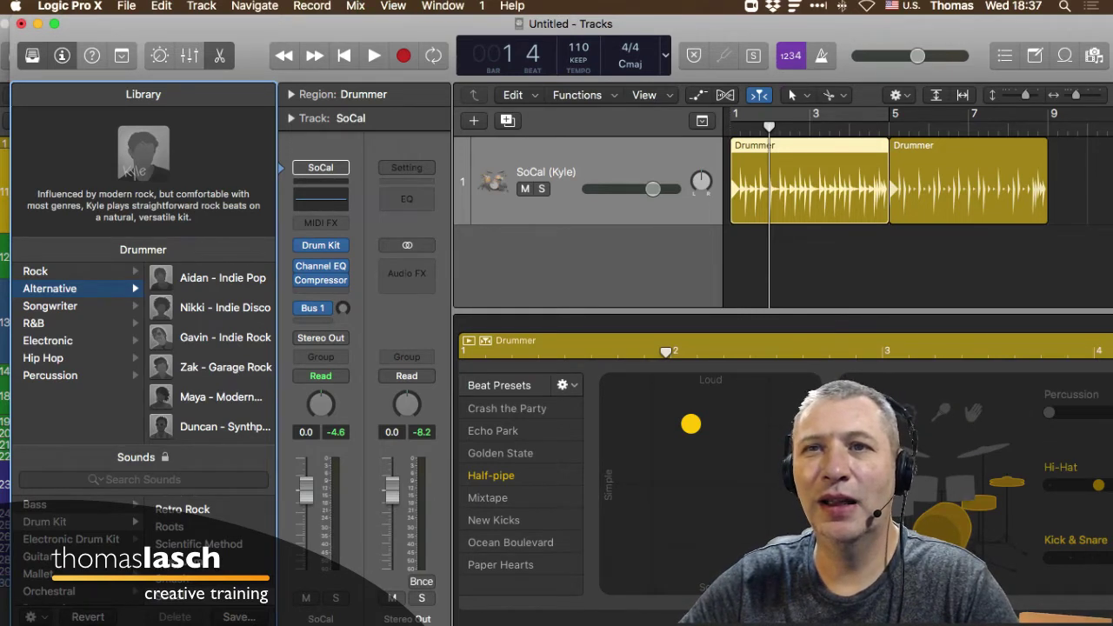
click(50, 306)
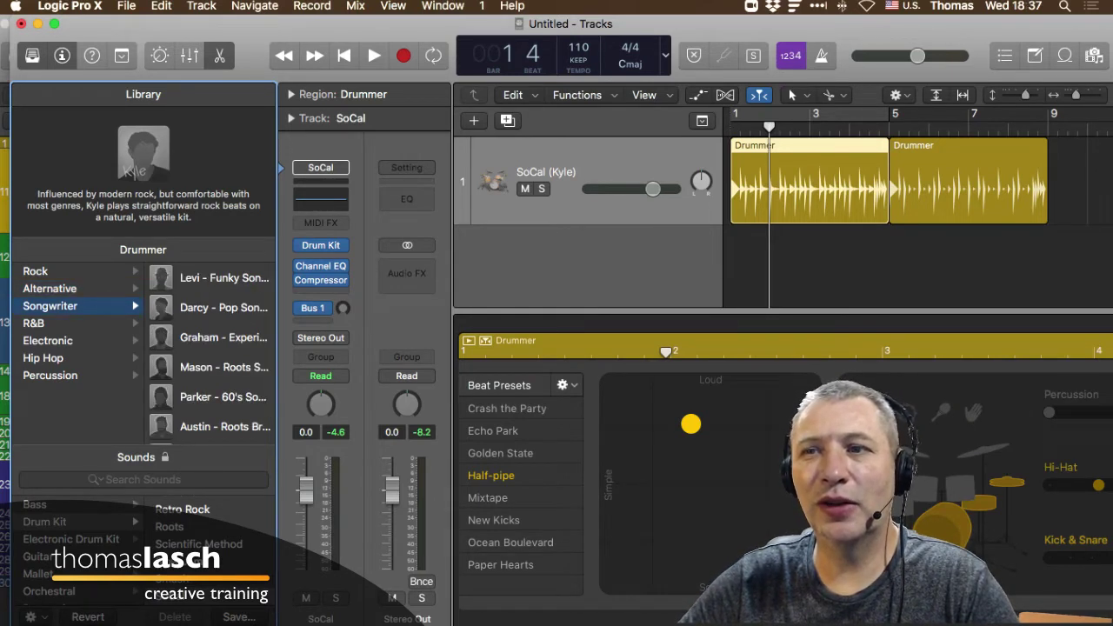
key(Down)
key(Down)
key(Down)
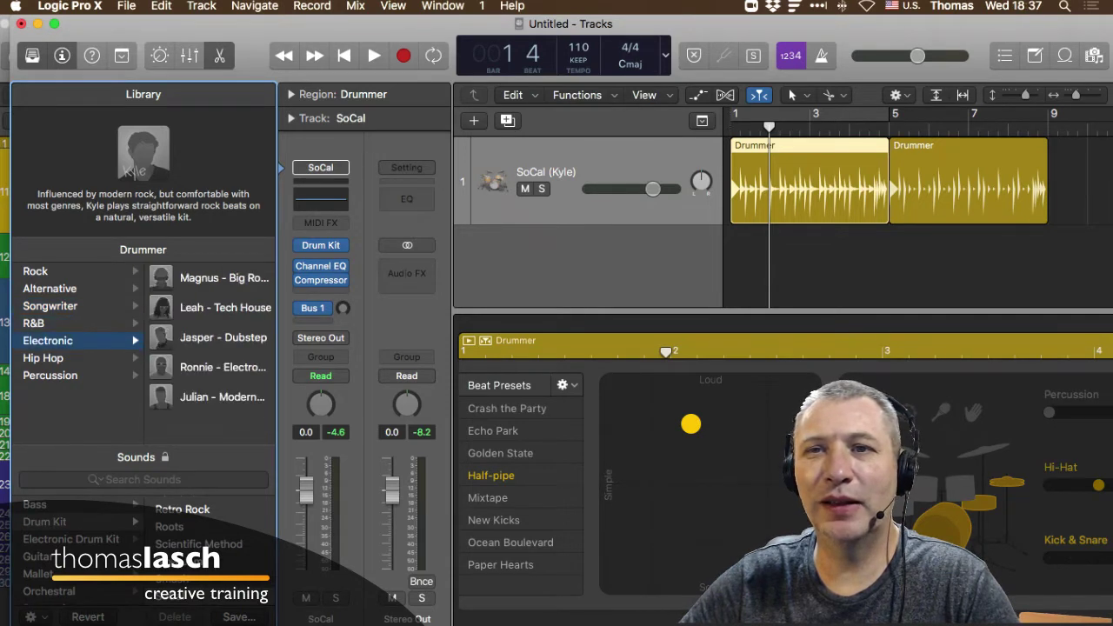
key(Down)
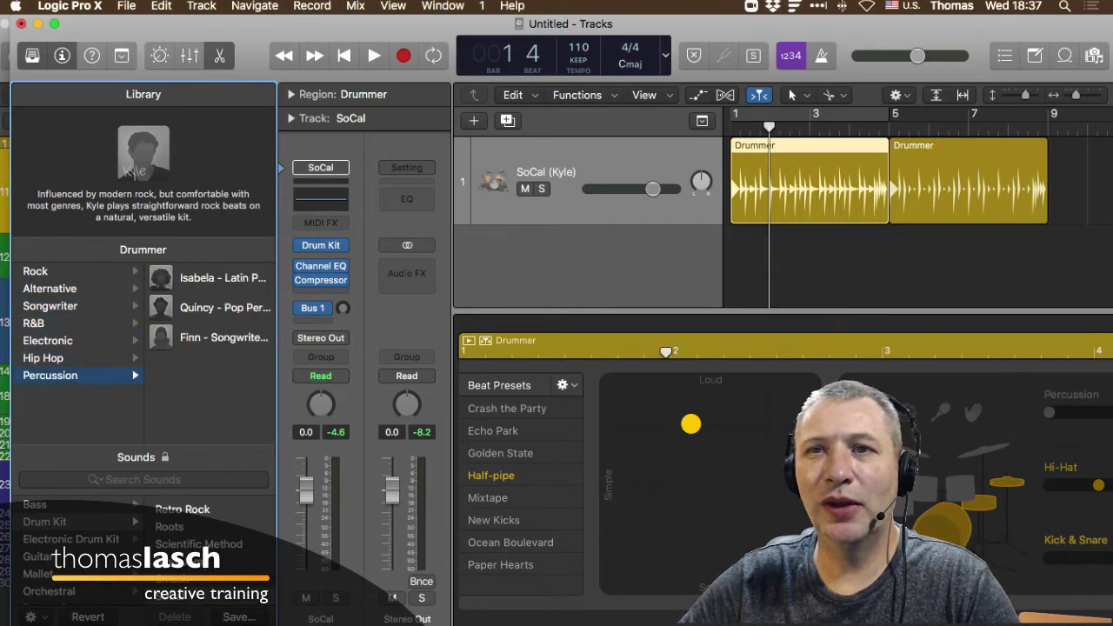
key(Up)
key(Up)
key(Up)
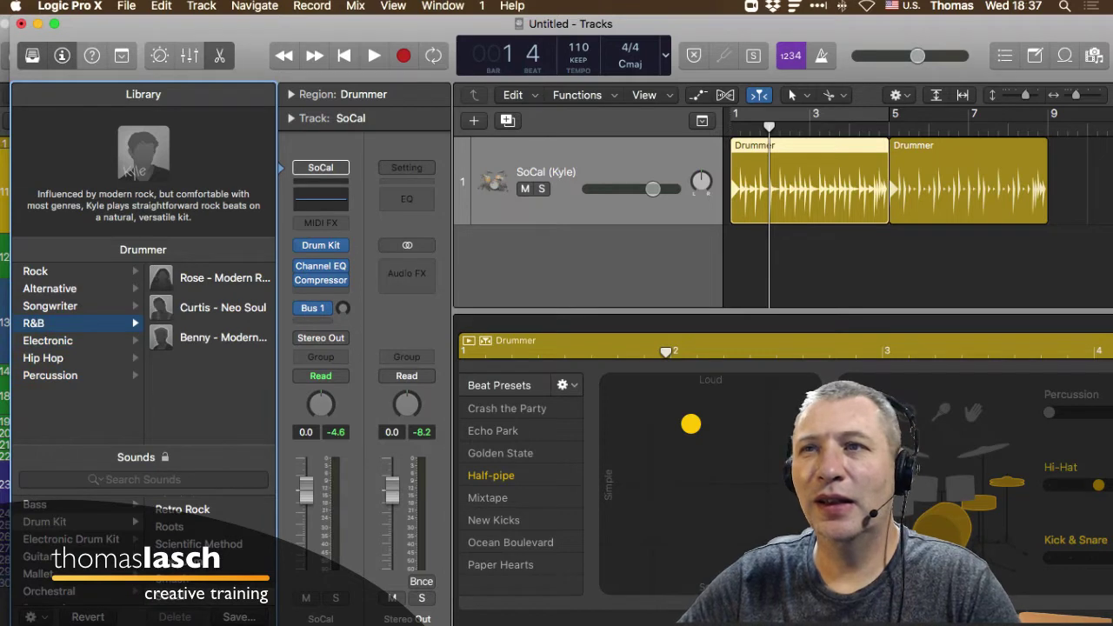
key(Up)
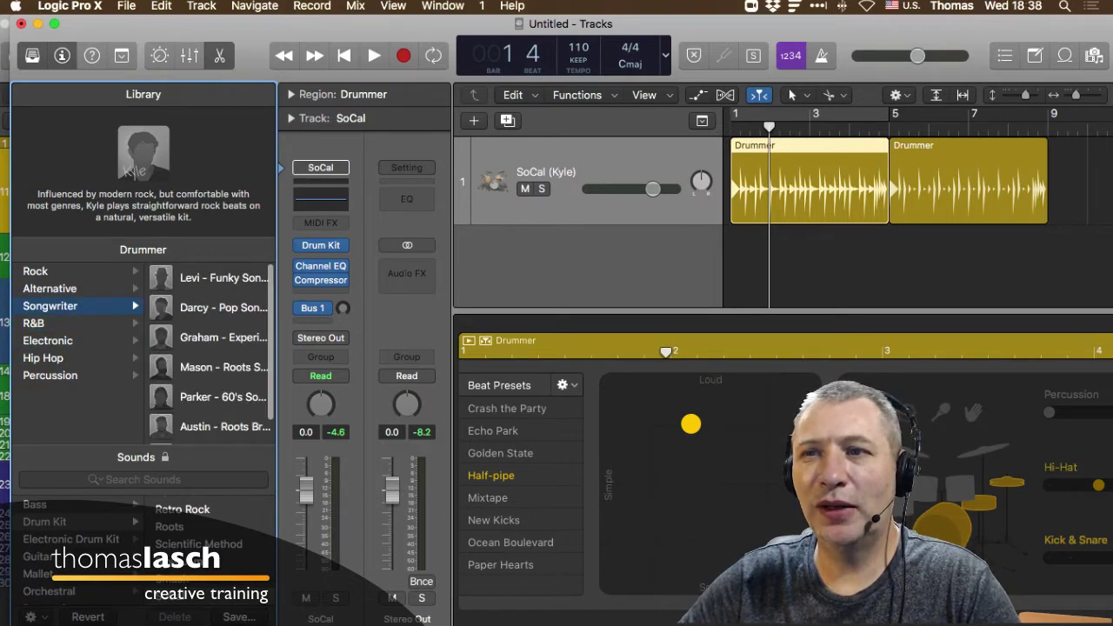
scroll(209, 352, down, 1)
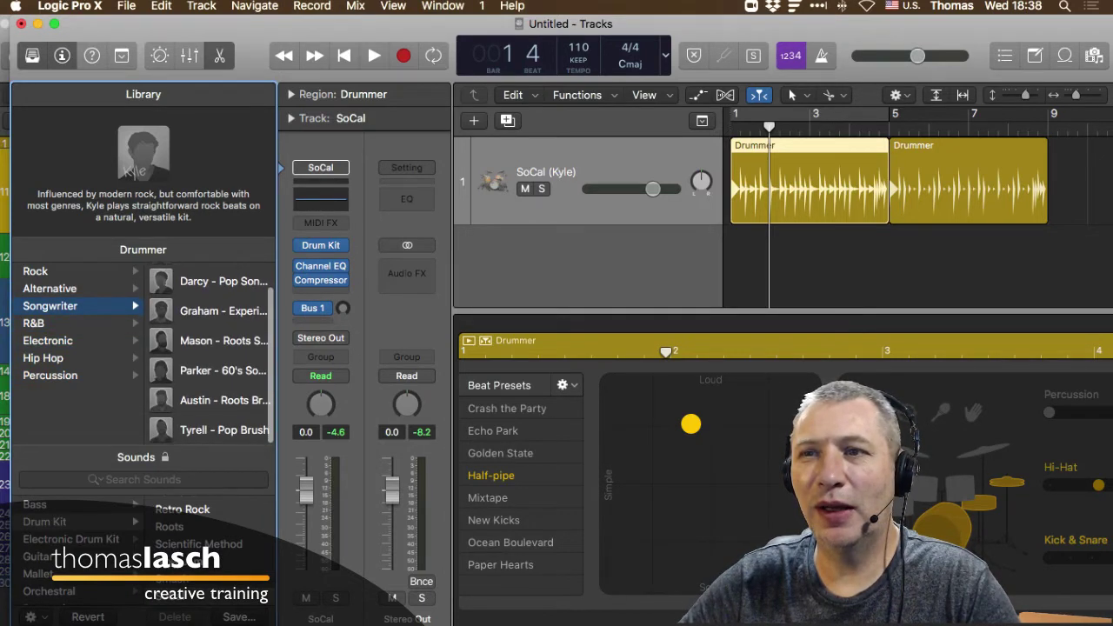
- Change the drummer to Maya from the Alternative genre, confirming the replacement of region settings, and play the new beat
key(Up)
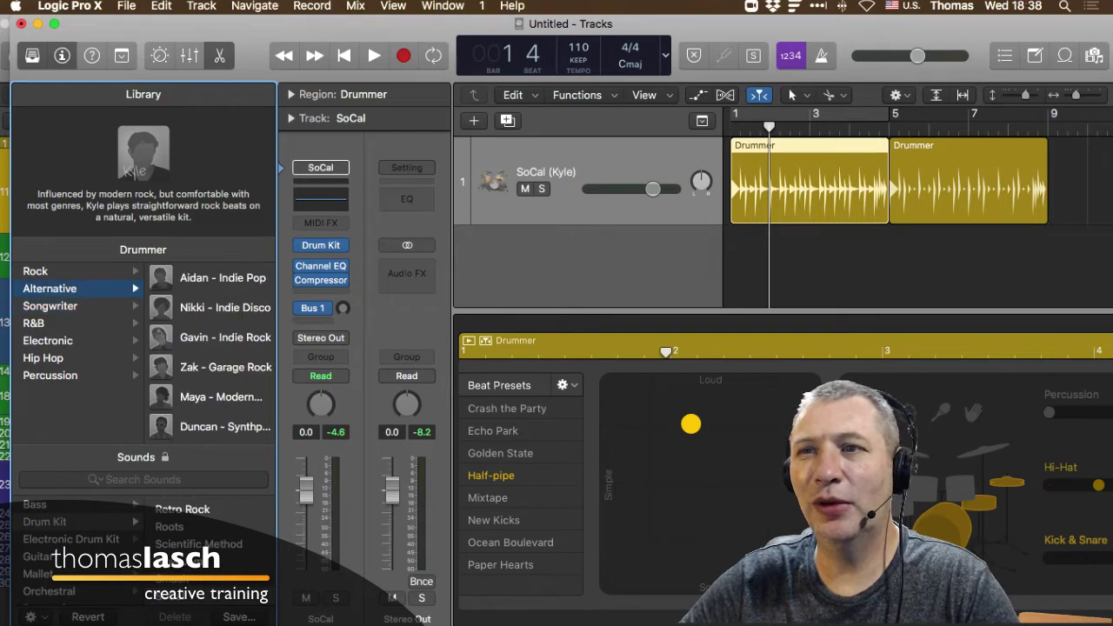
click(220, 397)
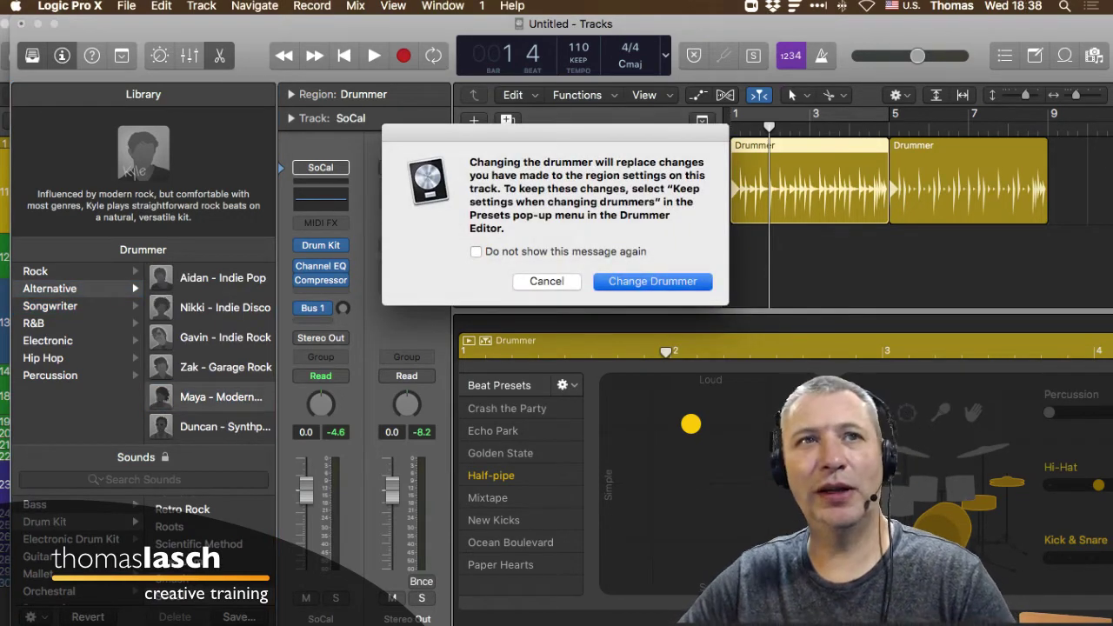
key(Return)
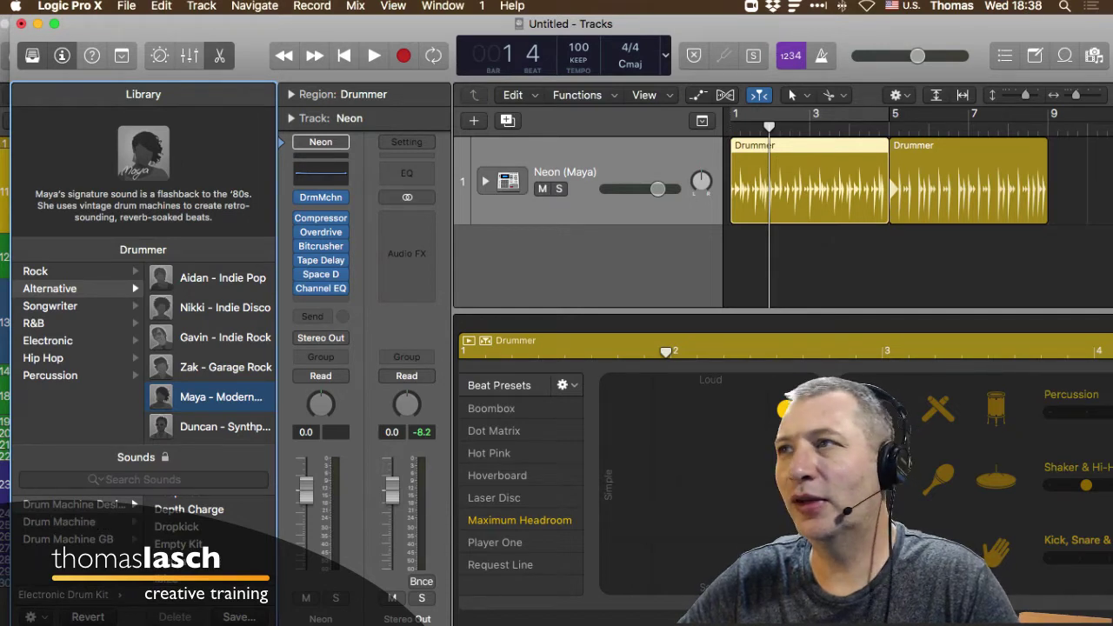
key(space)
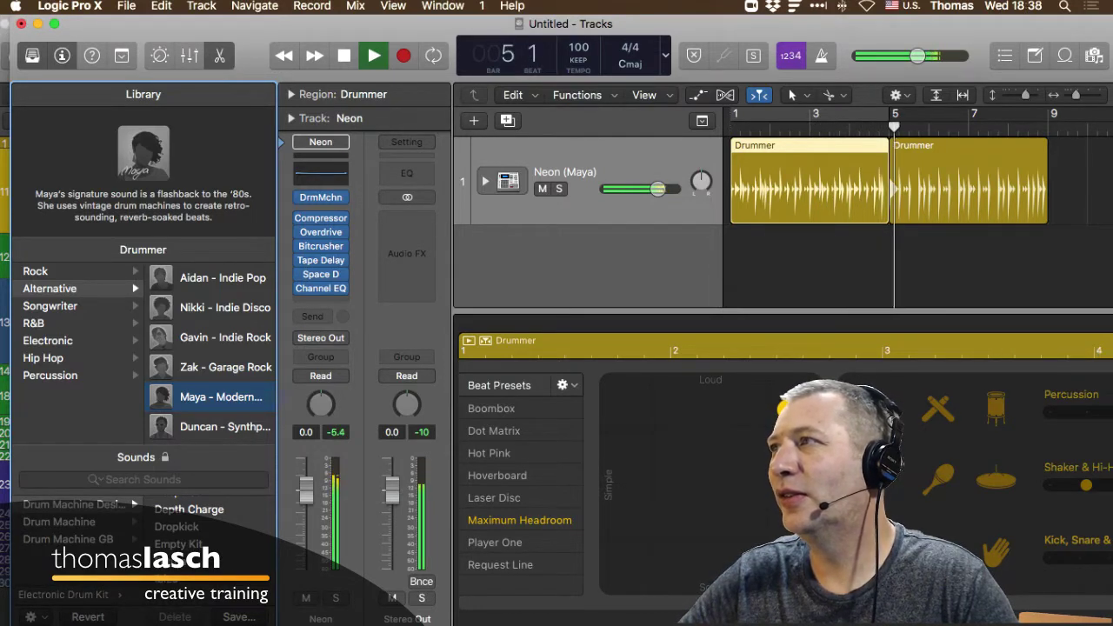
key(space)
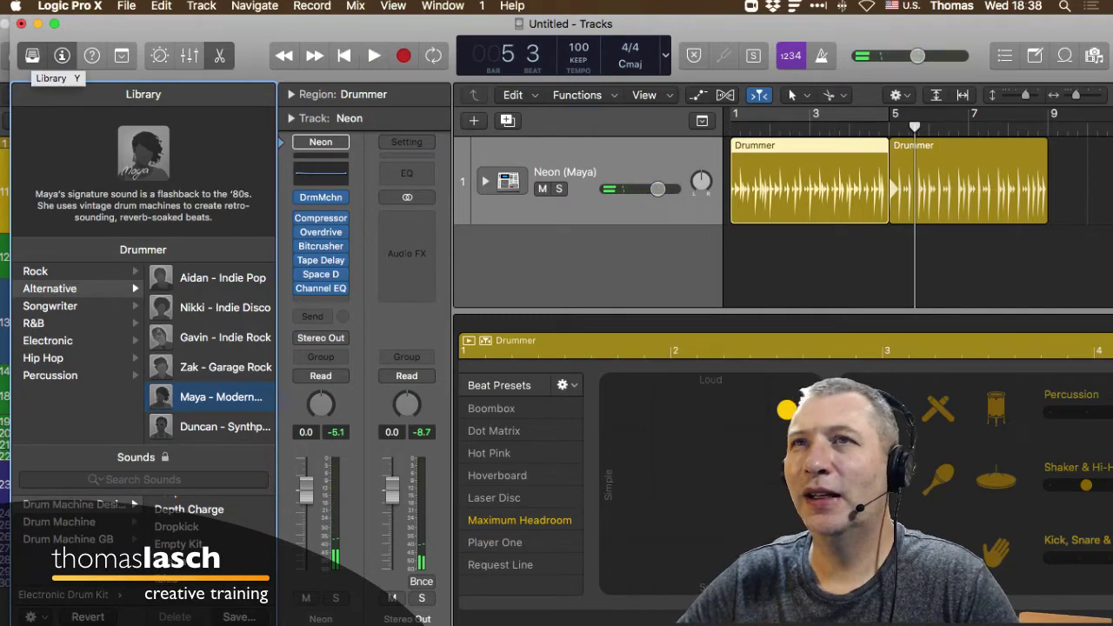
- Hide the Library and the Drummer Editor and expand the Neon (Maya) track stack into its kit-piece subtracks
key(y)
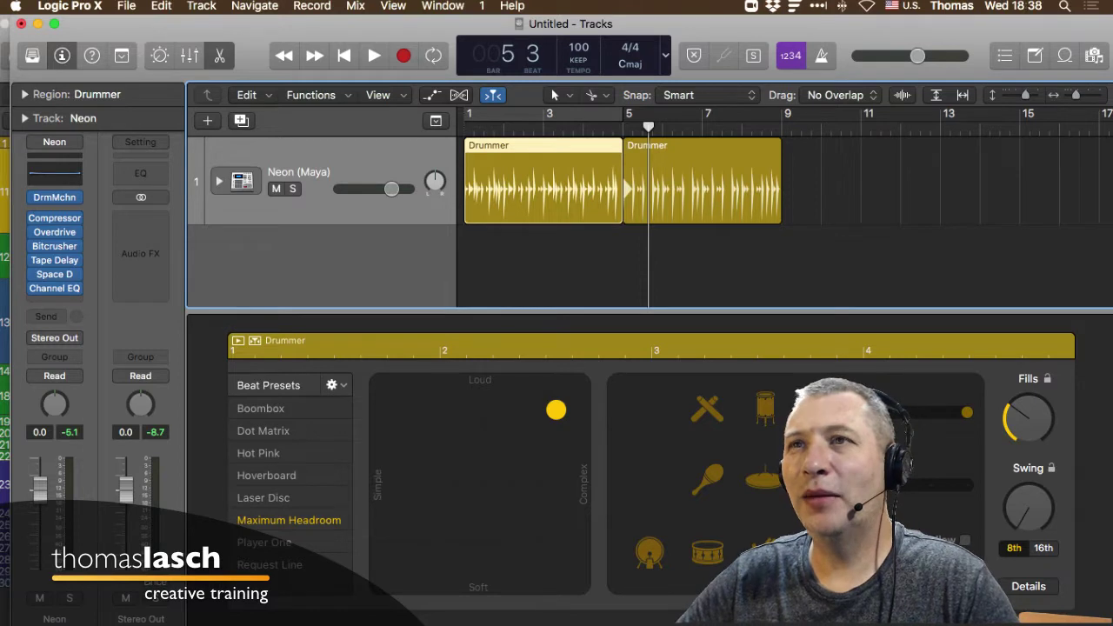
click(219, 181)
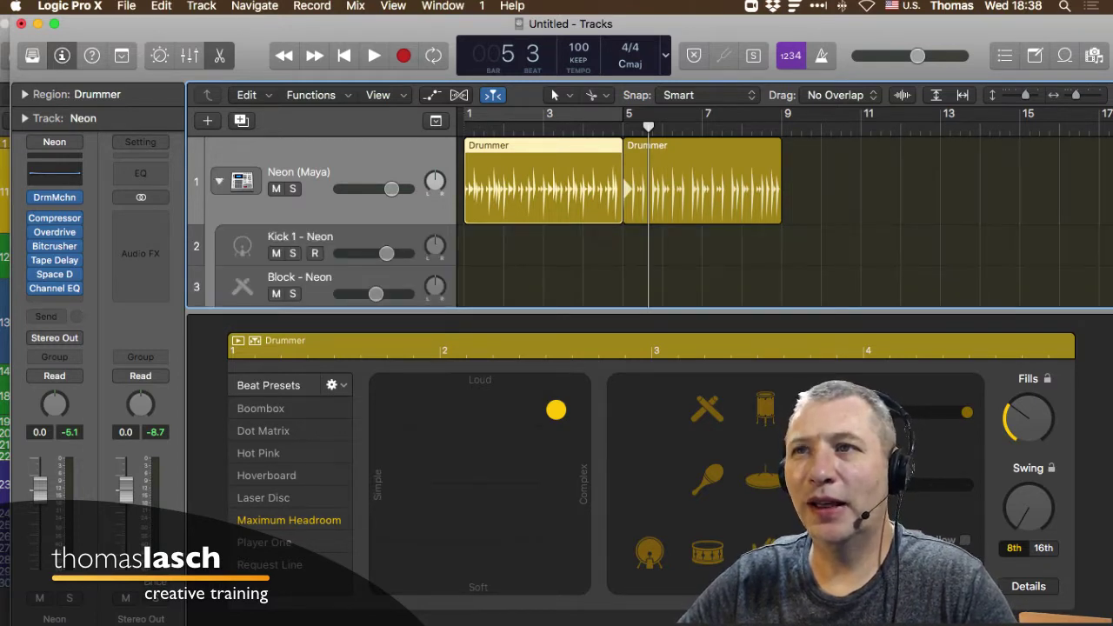
click(219, 181)
key(e)
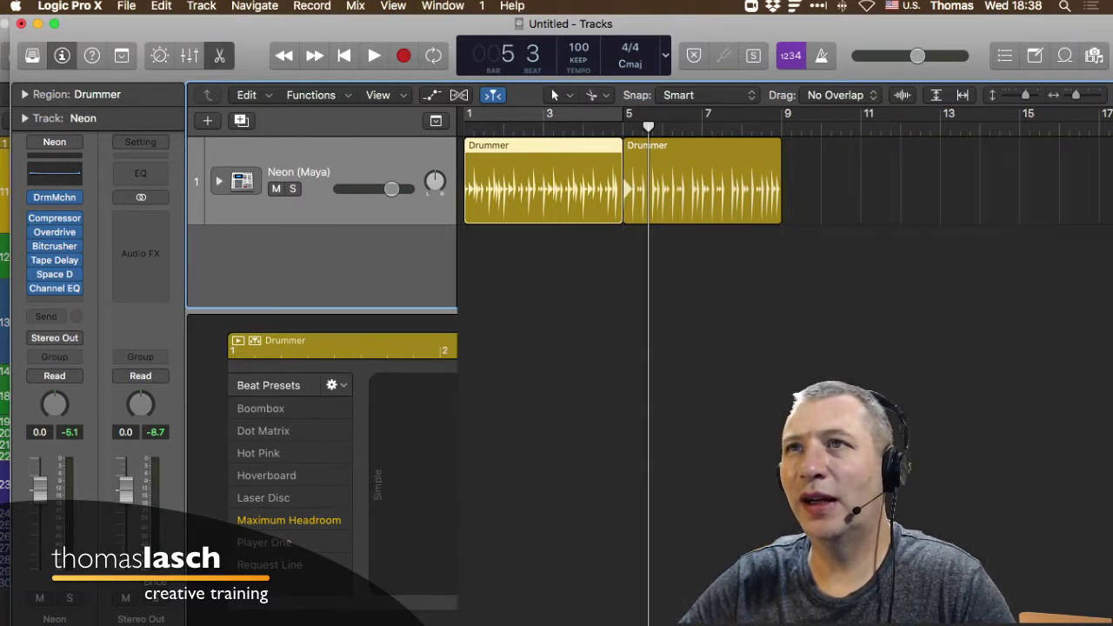
click(219, 181)
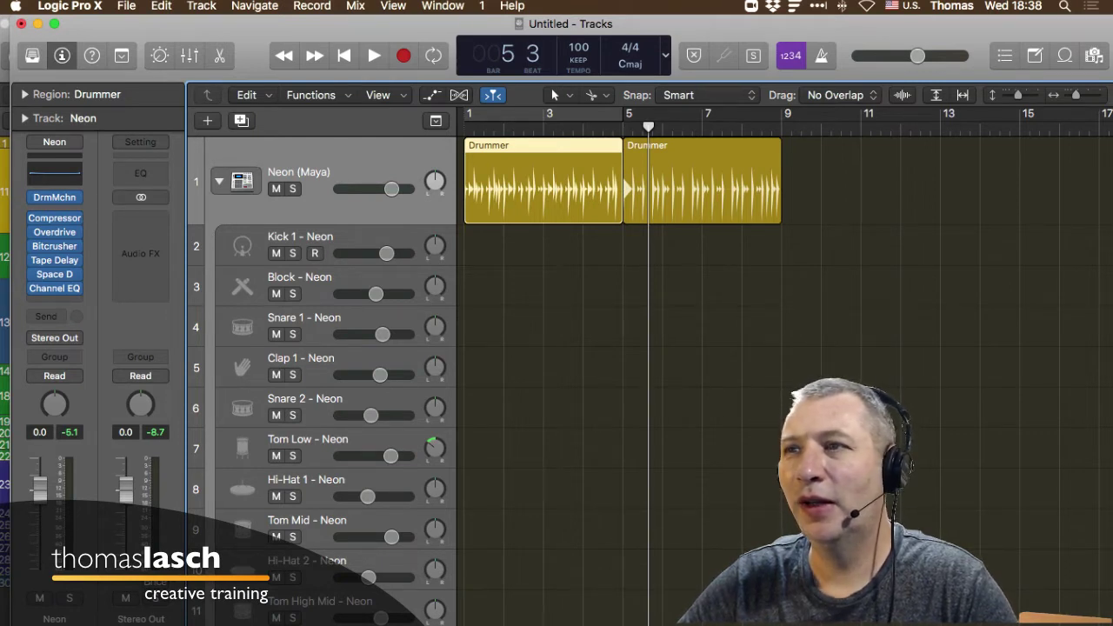
- Play parts of the second Drummer region while watching the level meters of the kit-piece subtracks
key(space)
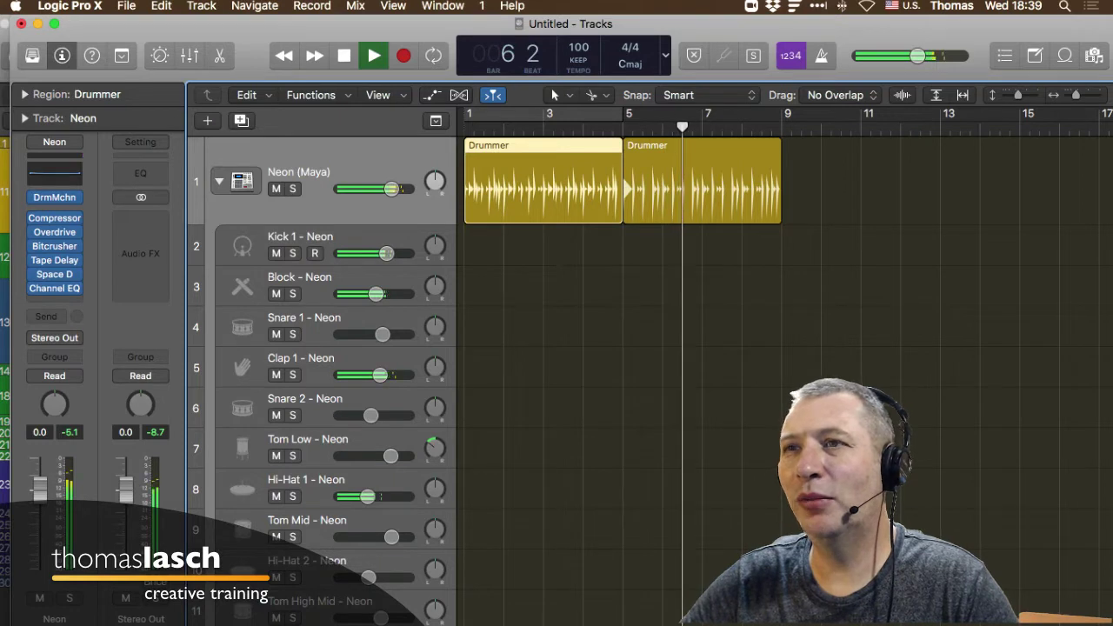
key(space)
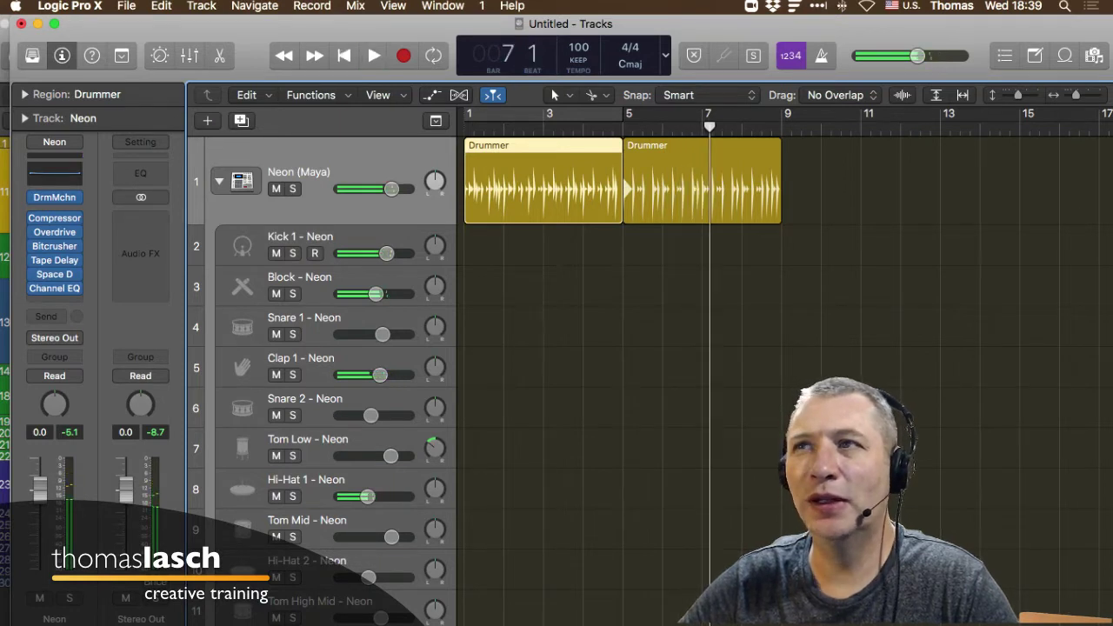
click(219, 182)
click(219, 182)
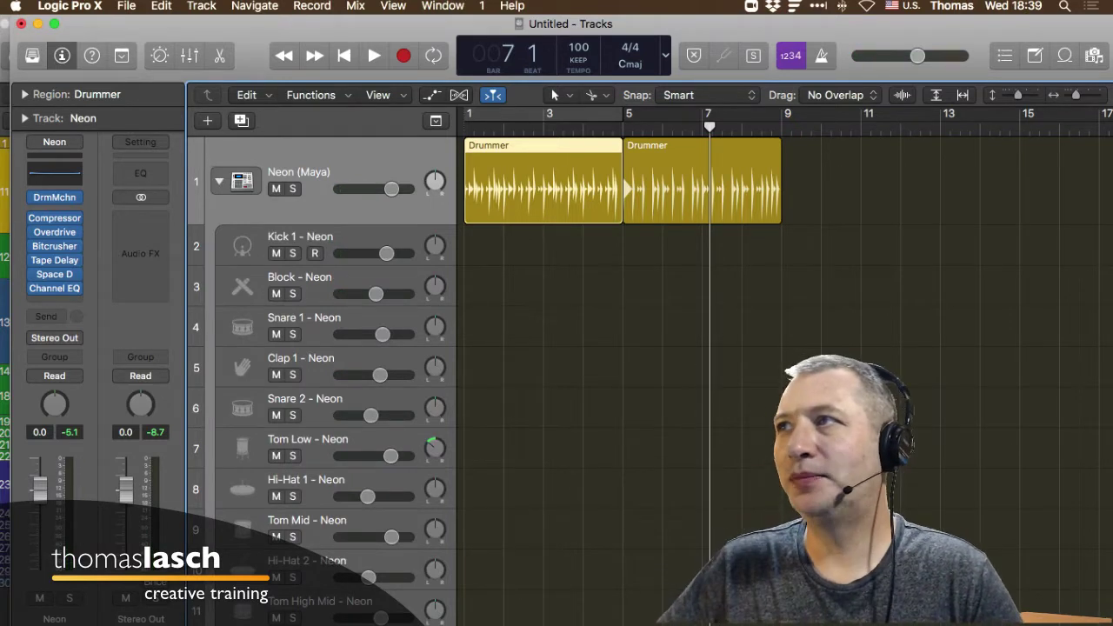
key(space)
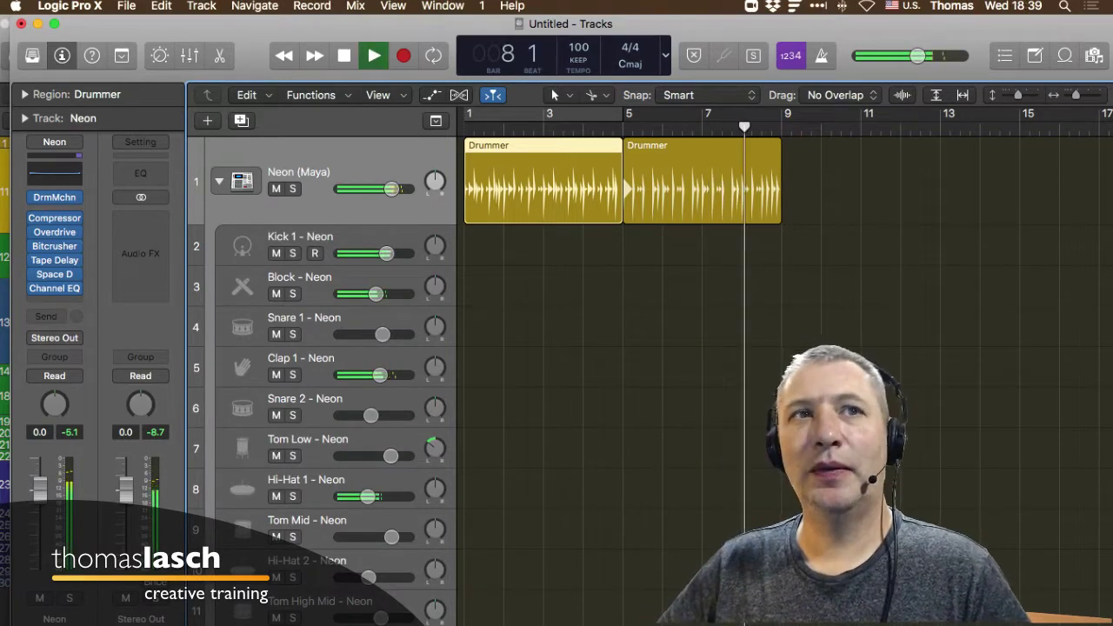
key(space)
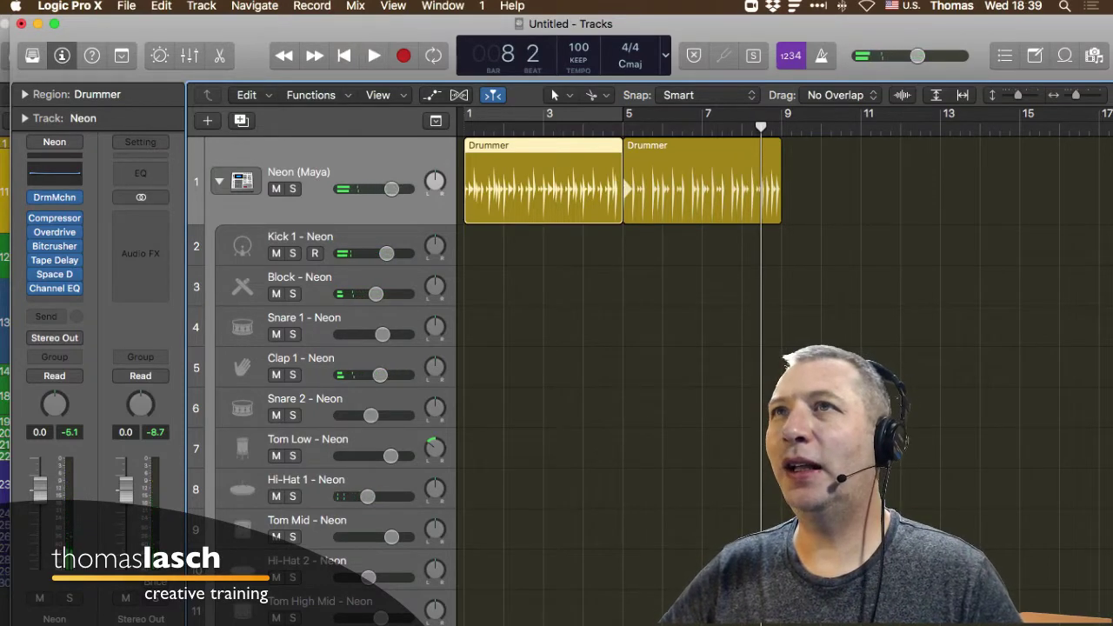
- Reopen the Drummer Editor and play the first Drummer region from bar 1 with cycle mode on over bars 1 to 5
key(e)
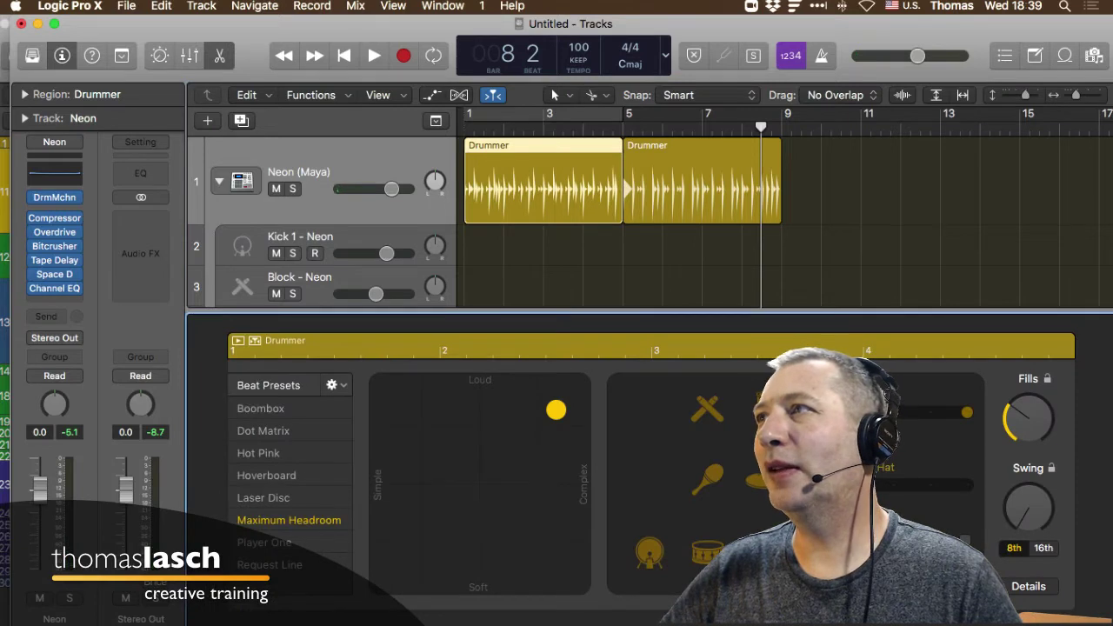
drag(761, 128, 493, 127)
key(c)
key(space)
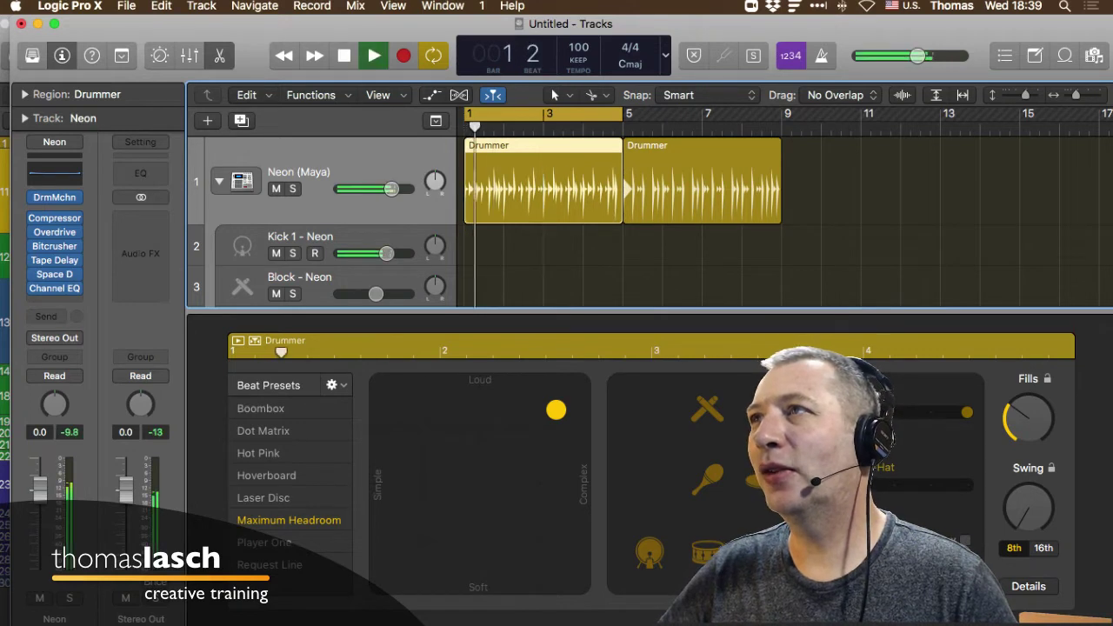
key(super+Right)
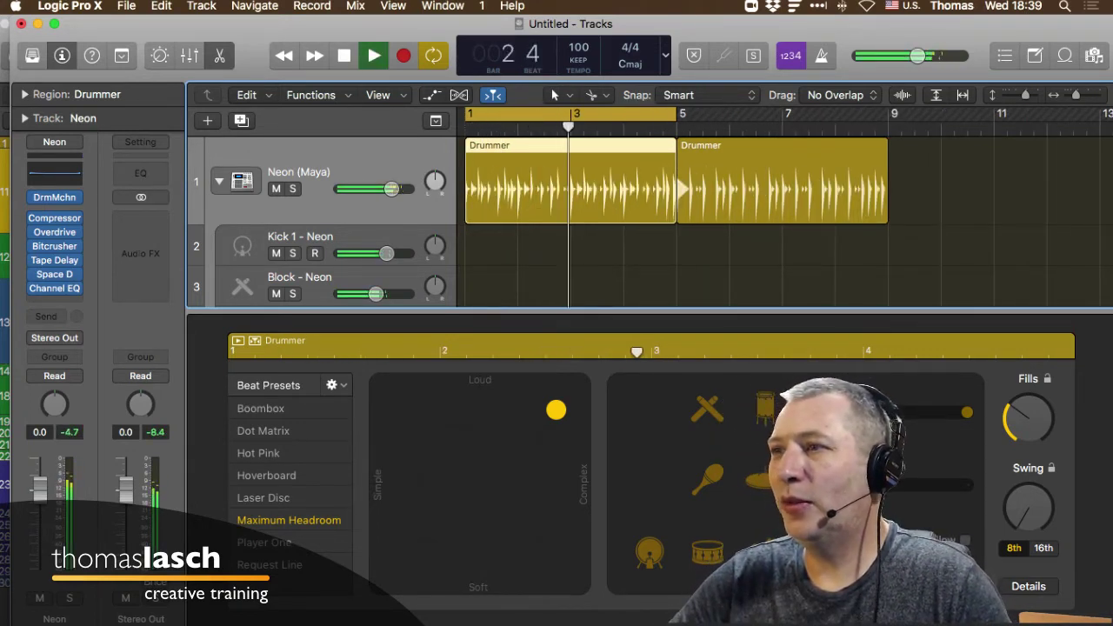
key(space)
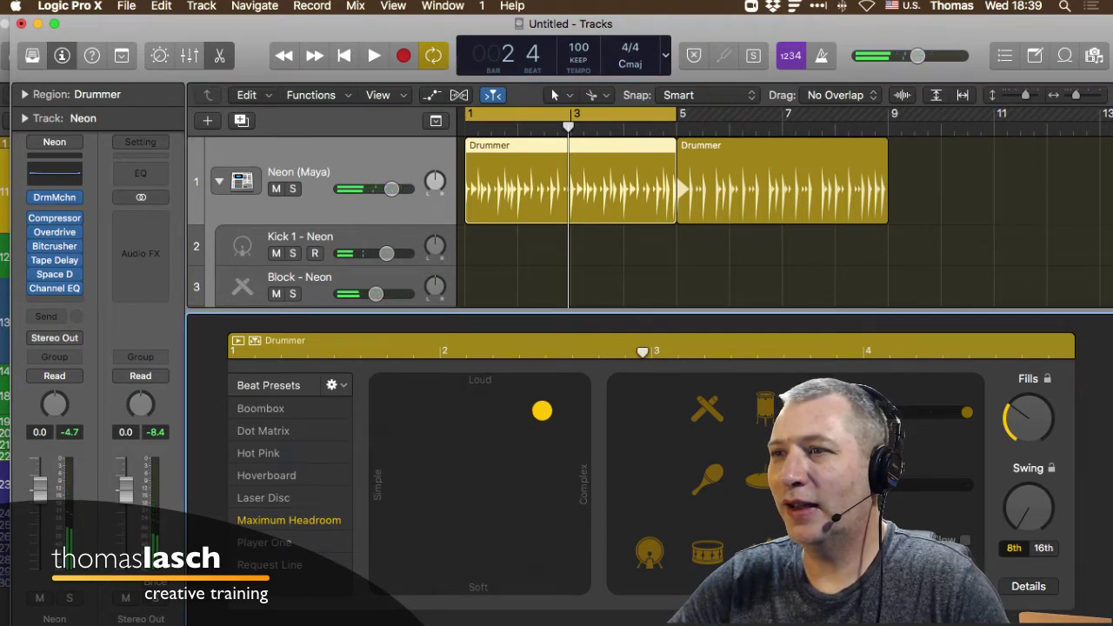
- Try the first region's XY pad at very soft and complex, set it to the middle and play the result
drag(541, 411, 577, 584)
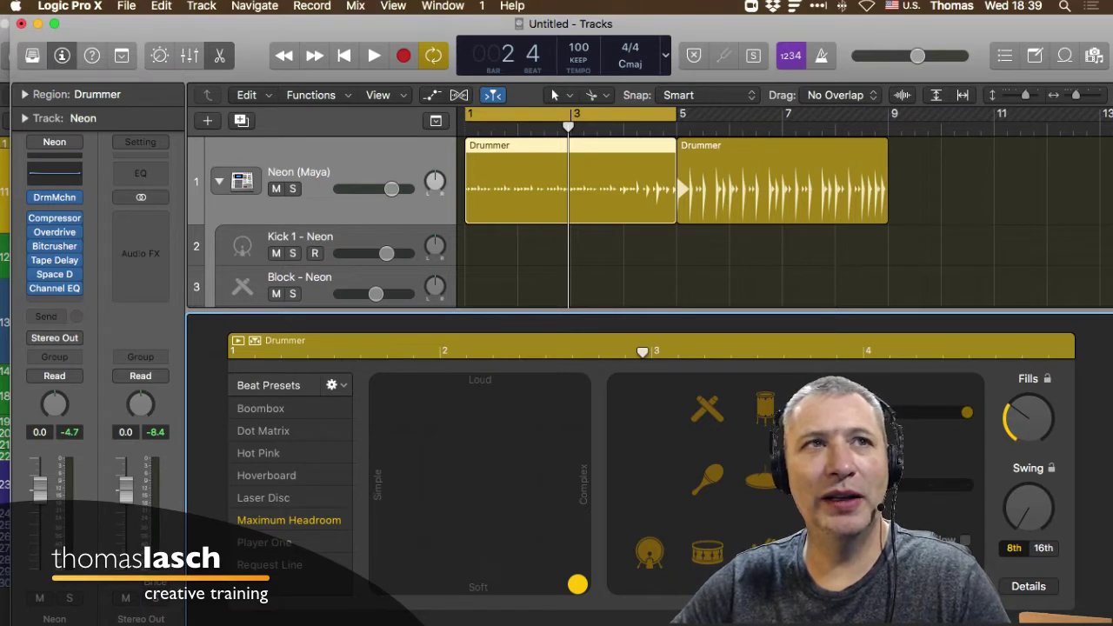
drag(577, 584, 476, 480)
key(space)
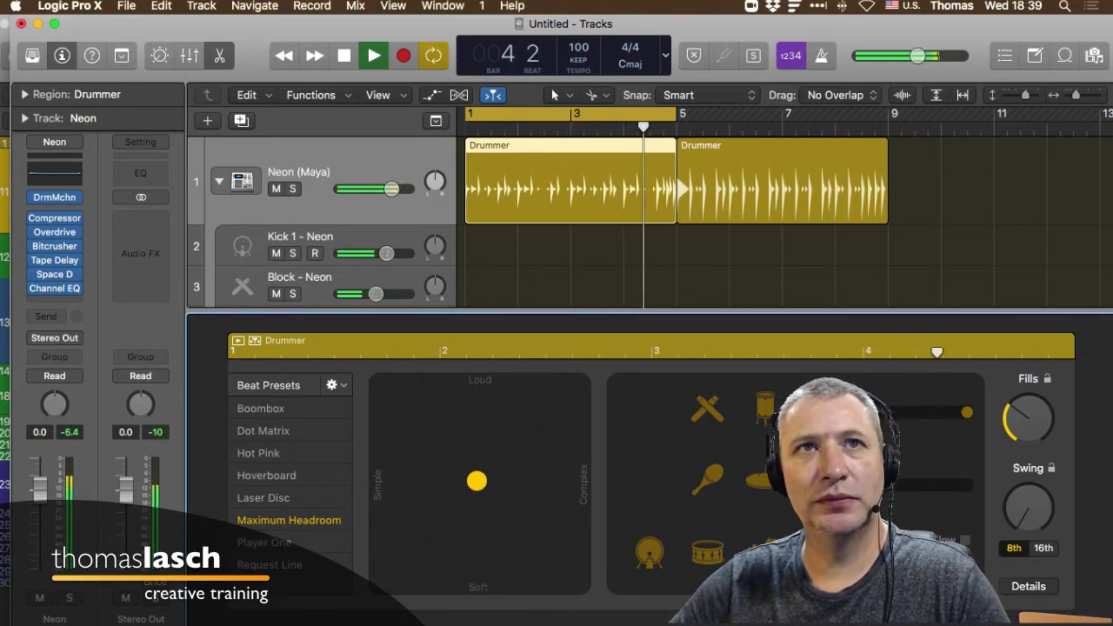
key(space)
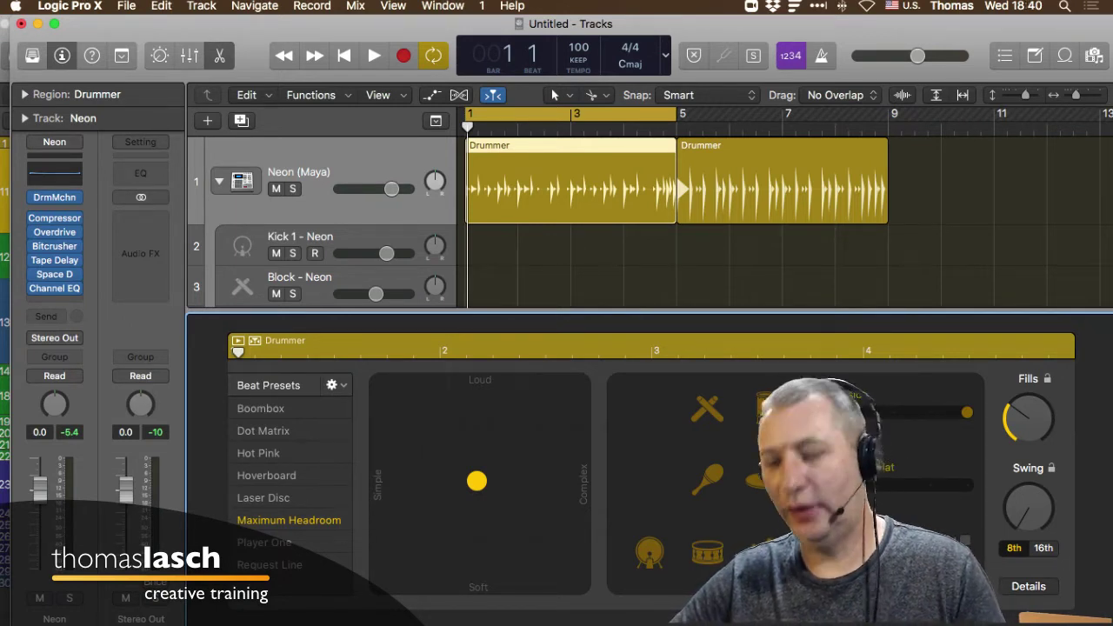
- Play the cycled region while moving its XY pad puck from simple to soft and complex, and then to louder and complex
key(space)
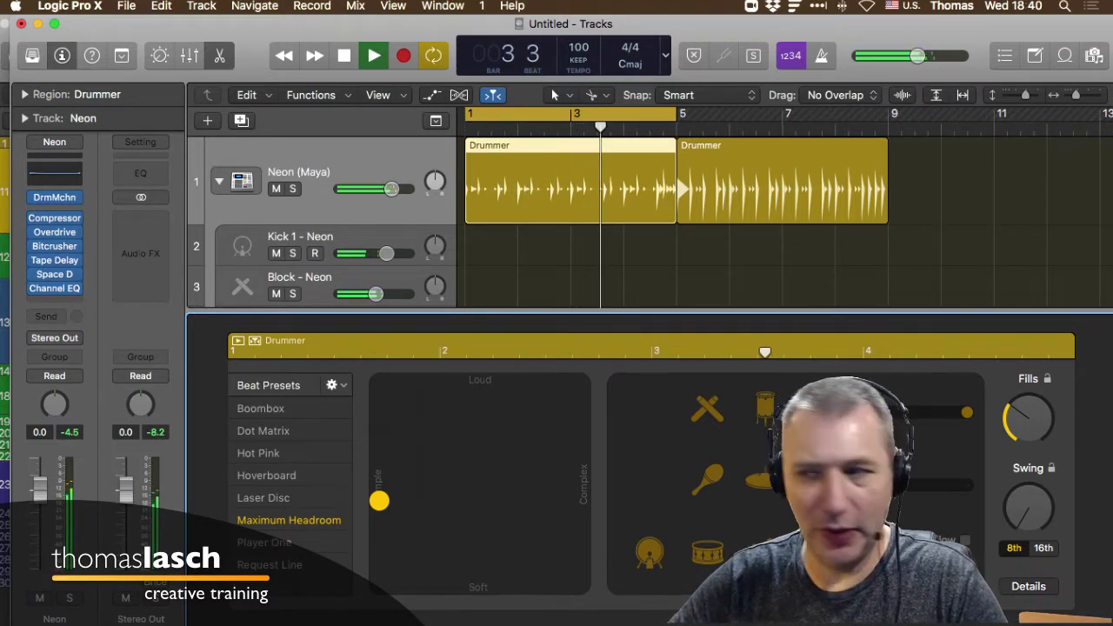
drag(402, 501, 580, 536)
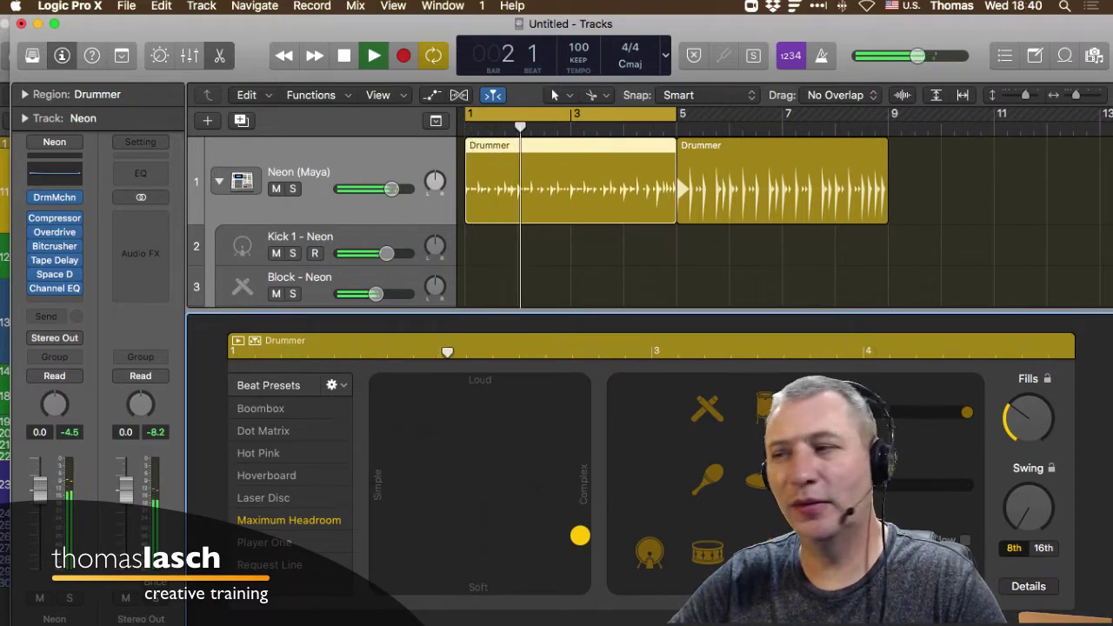
drag(580, 536, 580, 437)
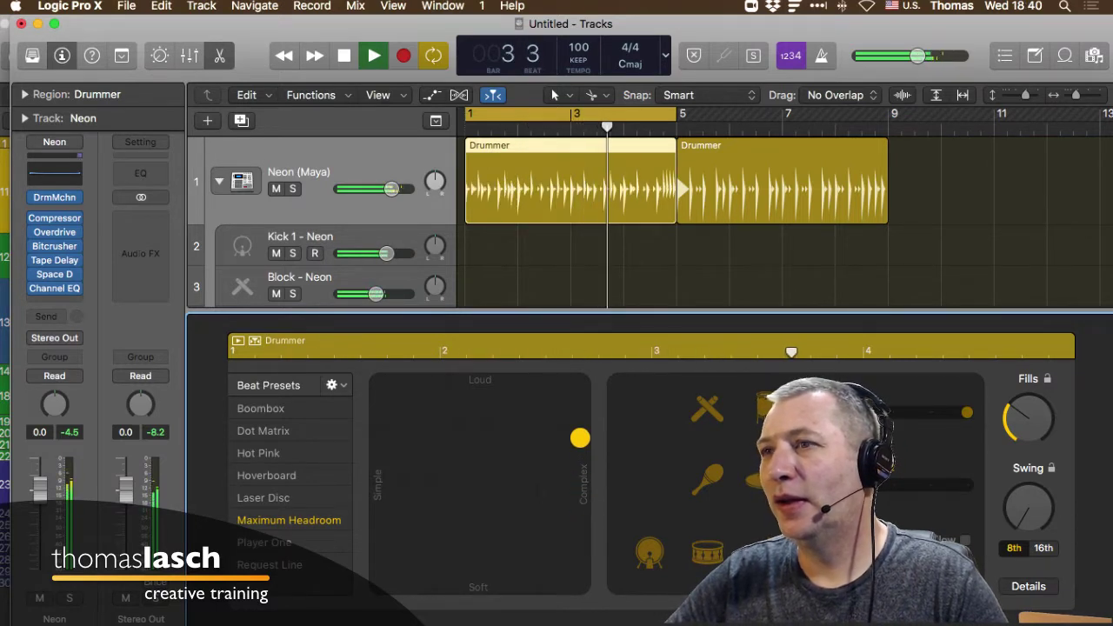
drag(580, 438, 580, 432)
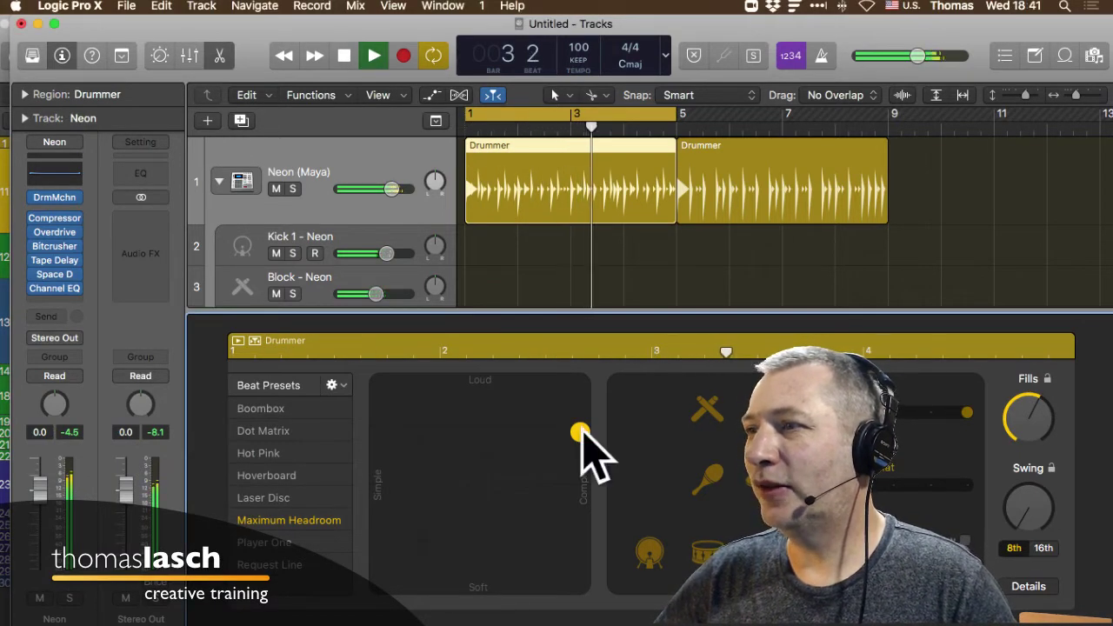
- Return the first region's XY pad puck to the middle and lower the master volume slightly
drag(580, 432, 473, 487)
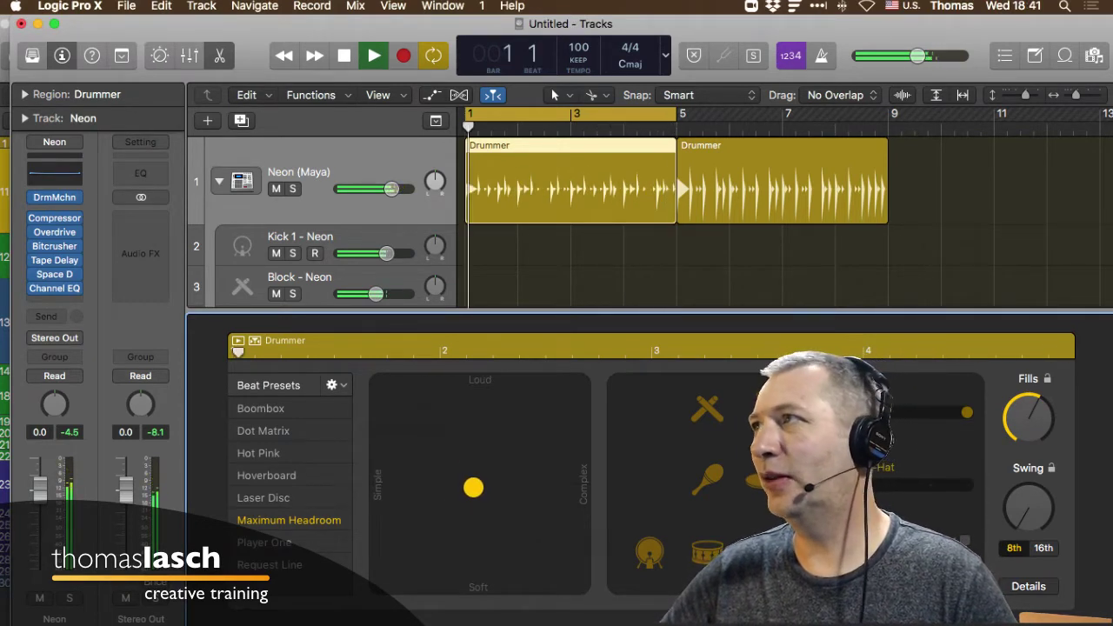
drag(917, 55, 908, 56)
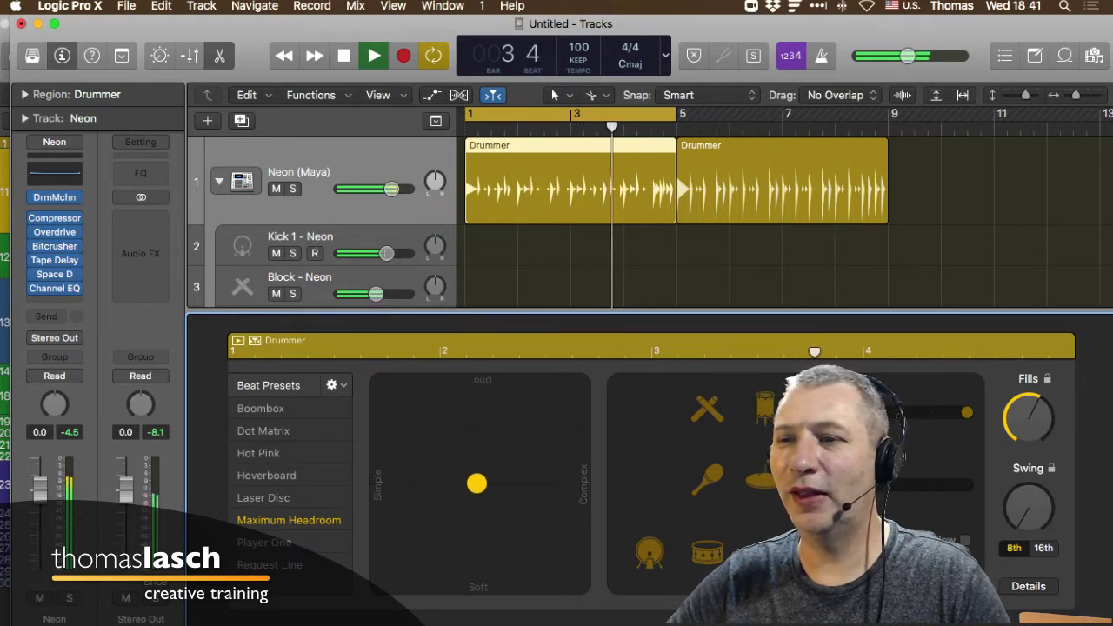
drag(476, 483, 482, 484)
- Audition the beat presets Boombox, Dot Matrix, Hot Pink, Hoverboard and Laser Disc, and settle on Maximum Headroom for the first region
click(260, 408)
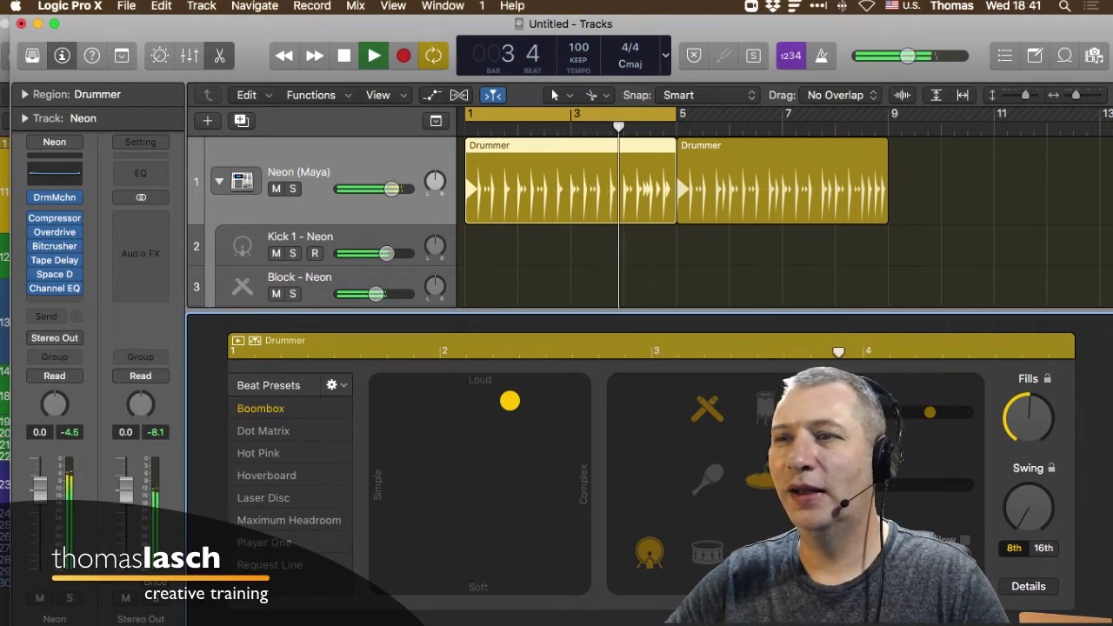
click(264, 431)
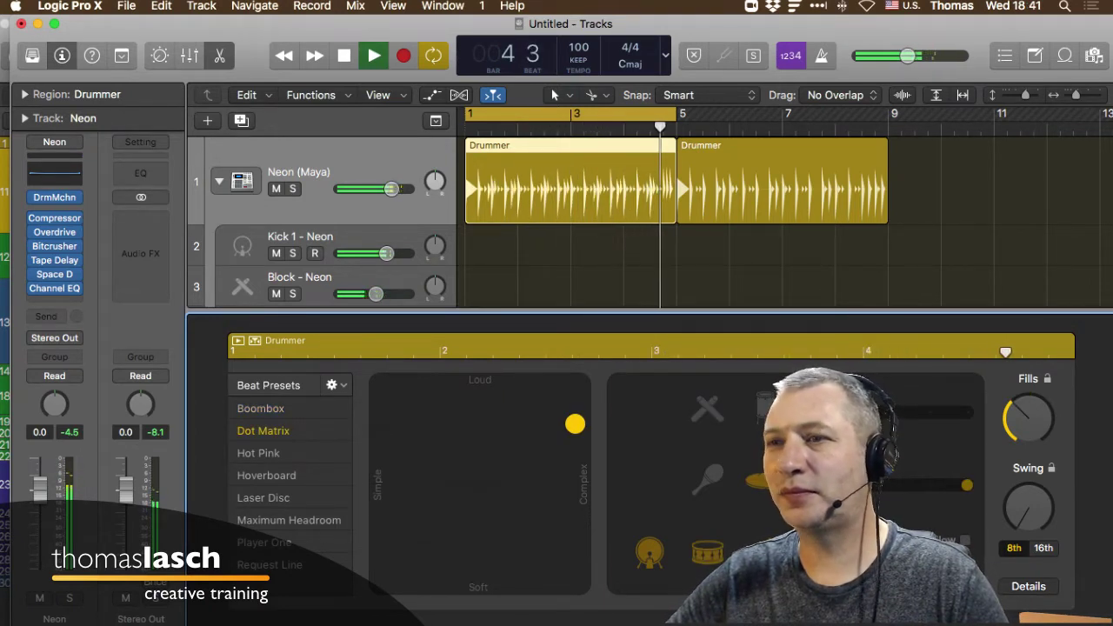
click(258, 453)
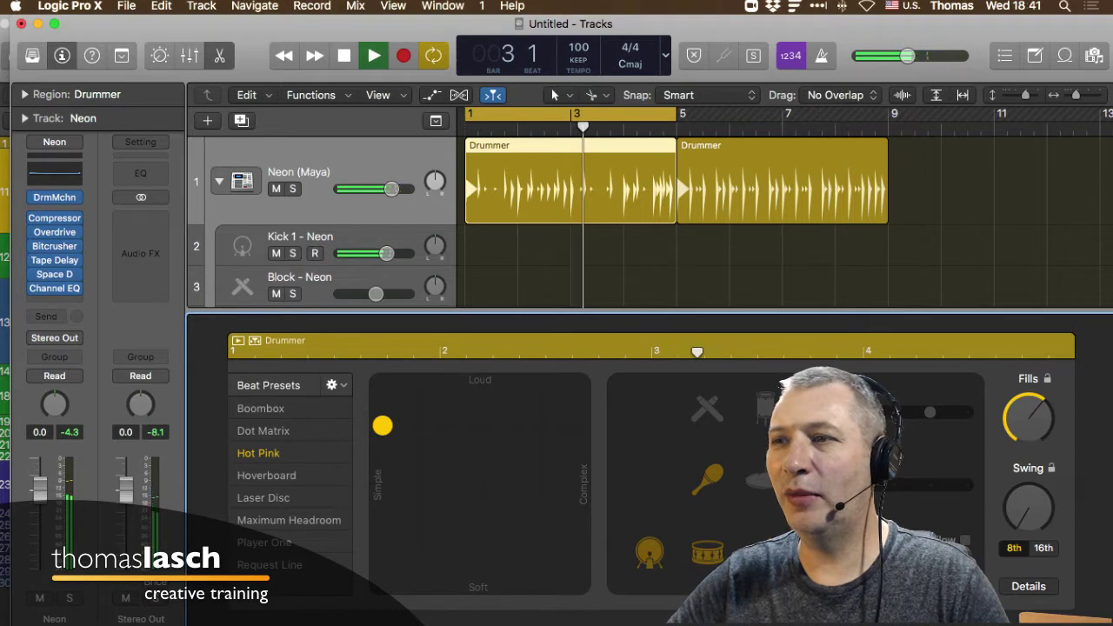
click(266, 476)
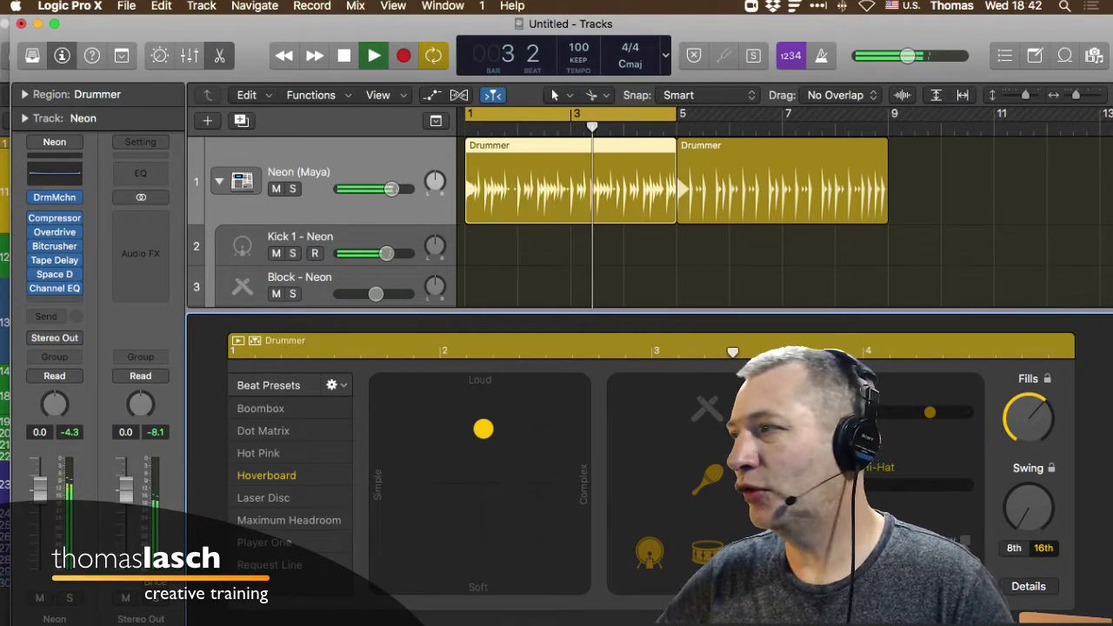
click(264, 499)
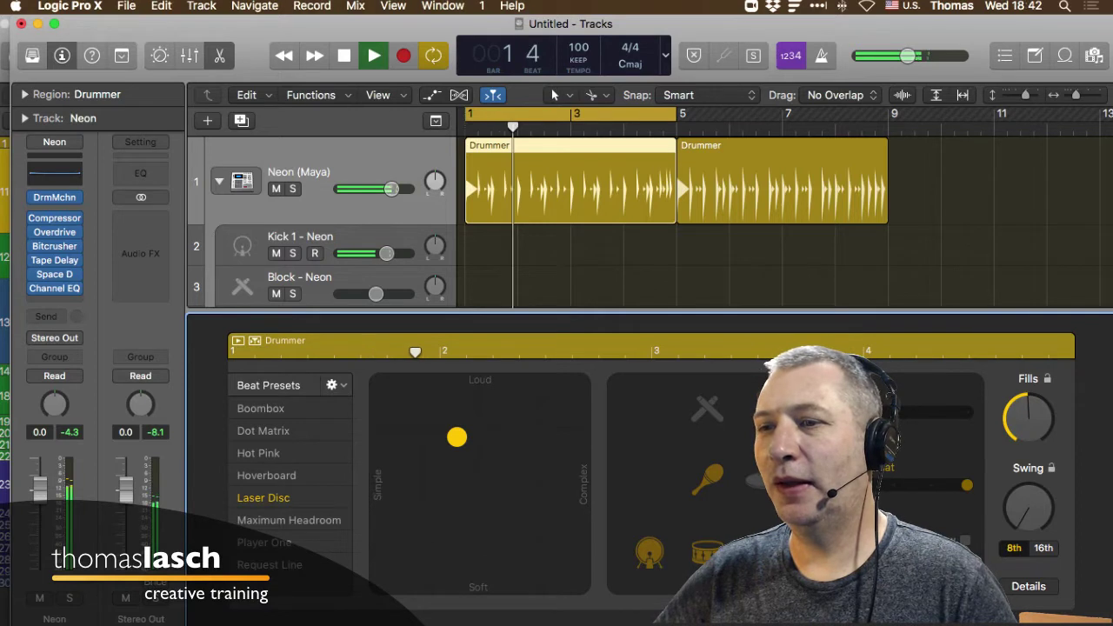
click(289, 520)
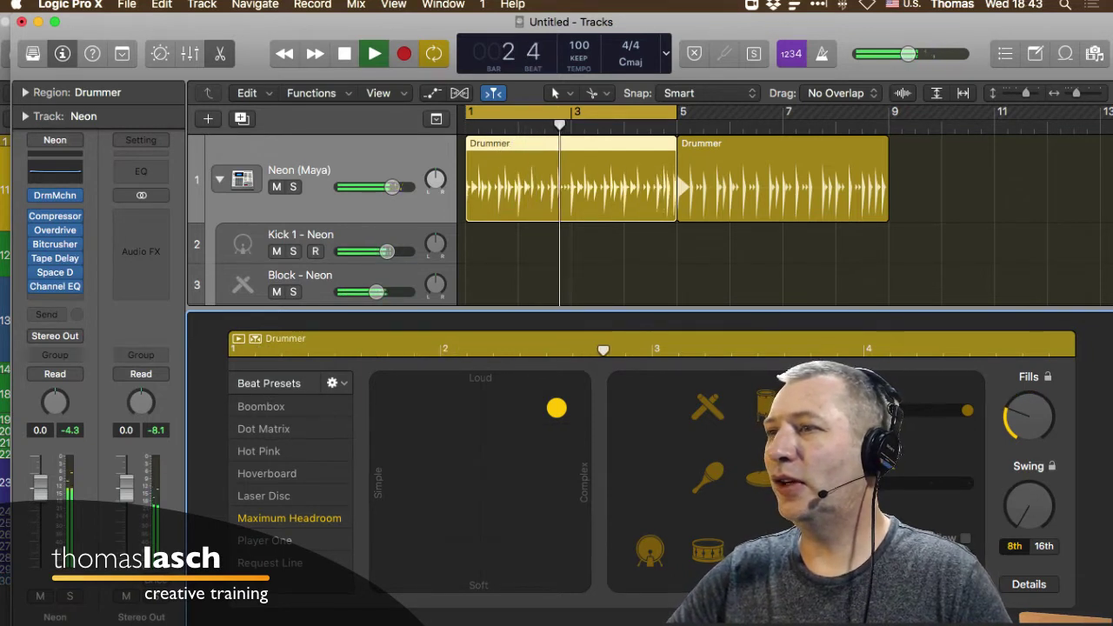
- Make the first region's pattern somewhat softer and simpler on the XY pad and show the Drummer Editor's detail settings
drag(556, 408, 488, 443)
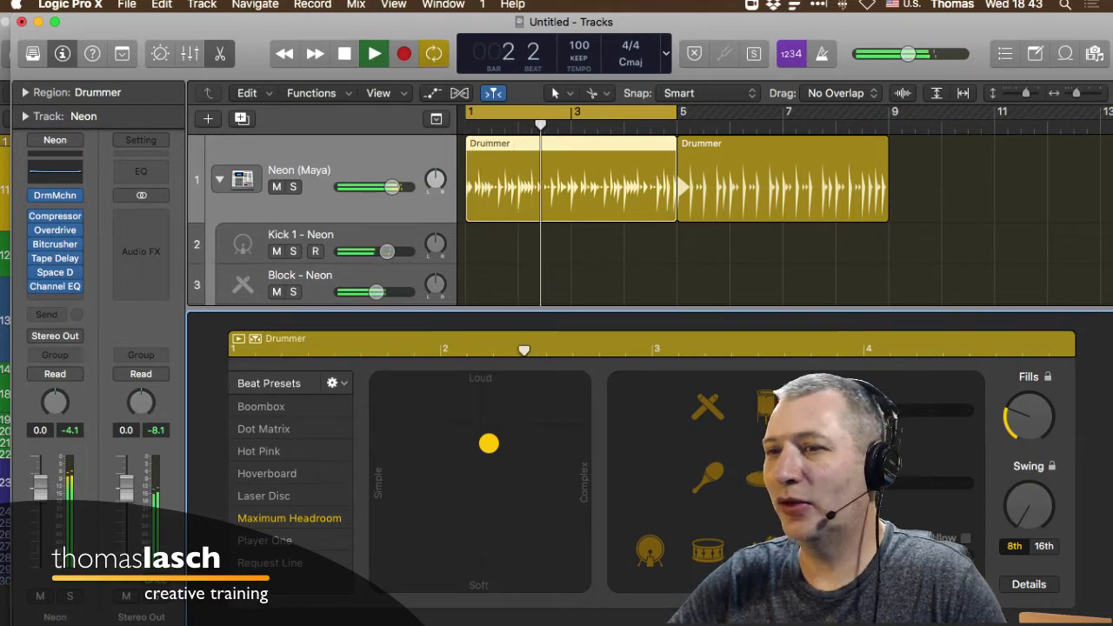
click(1028, 585)
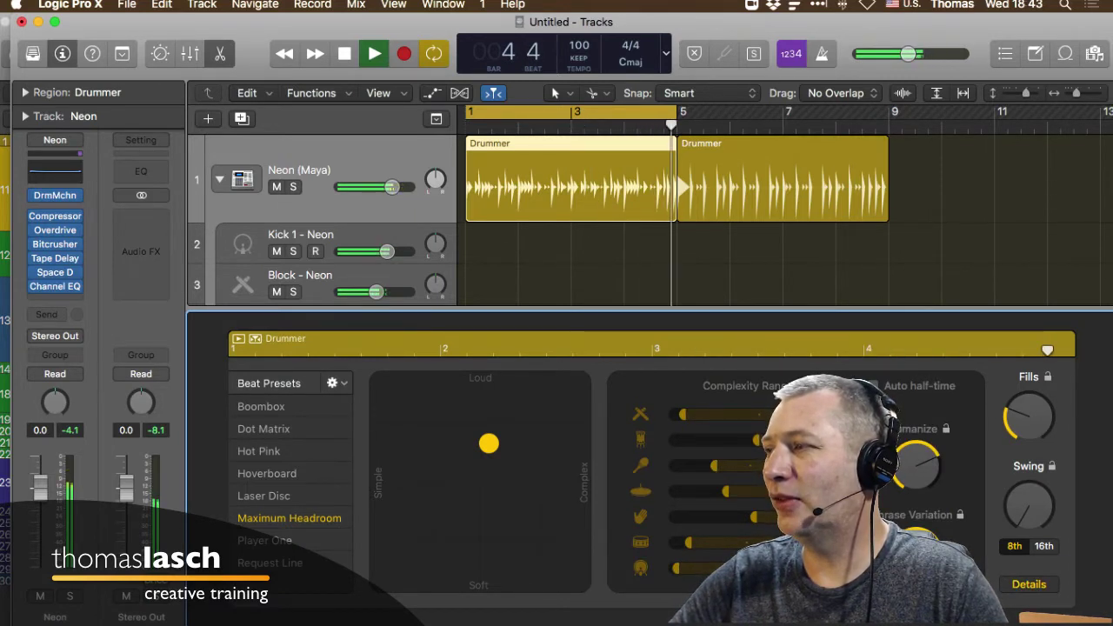
- Hide the detail settings, stop playback and replace the track's drummer with the Rock drummer Max - Punk Rock, discarding the region settings
click(1029, 585)
key(space)
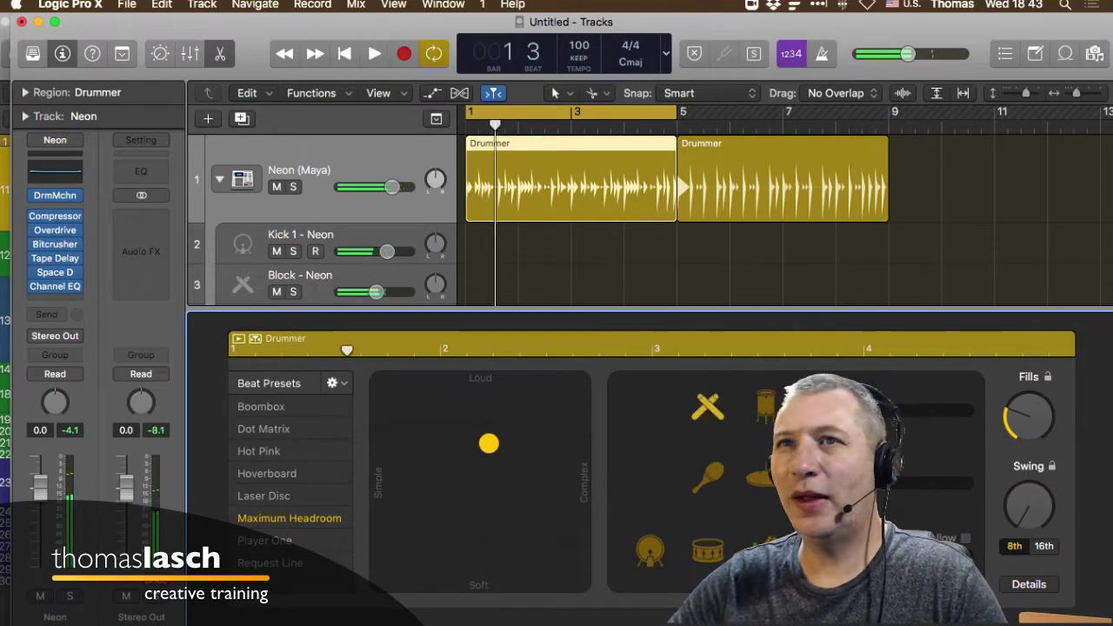
key(y)
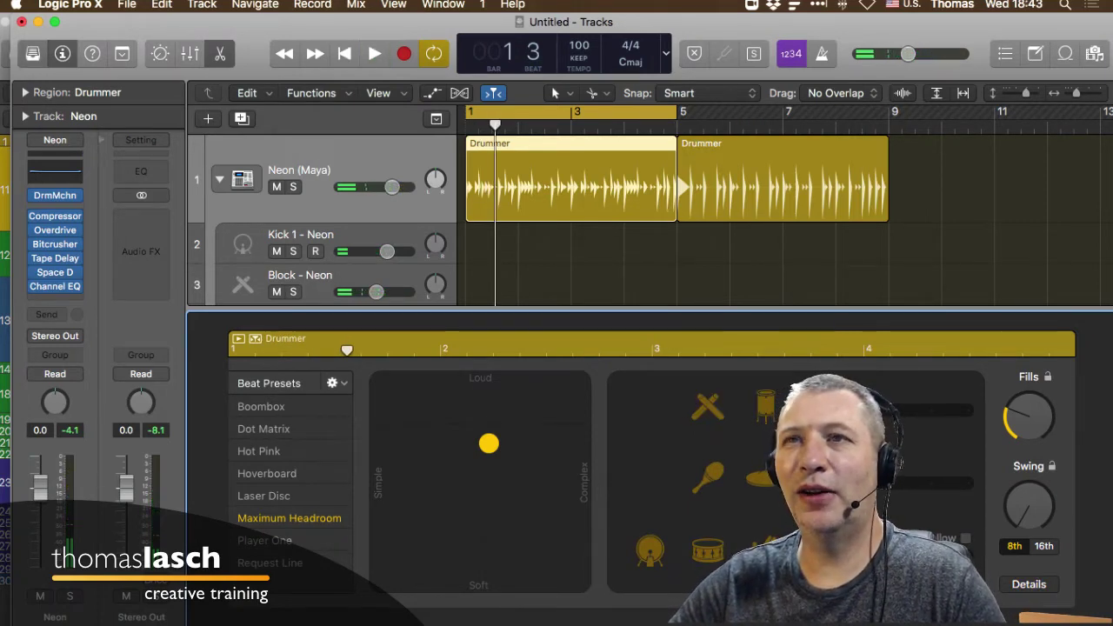
click(74, 270)
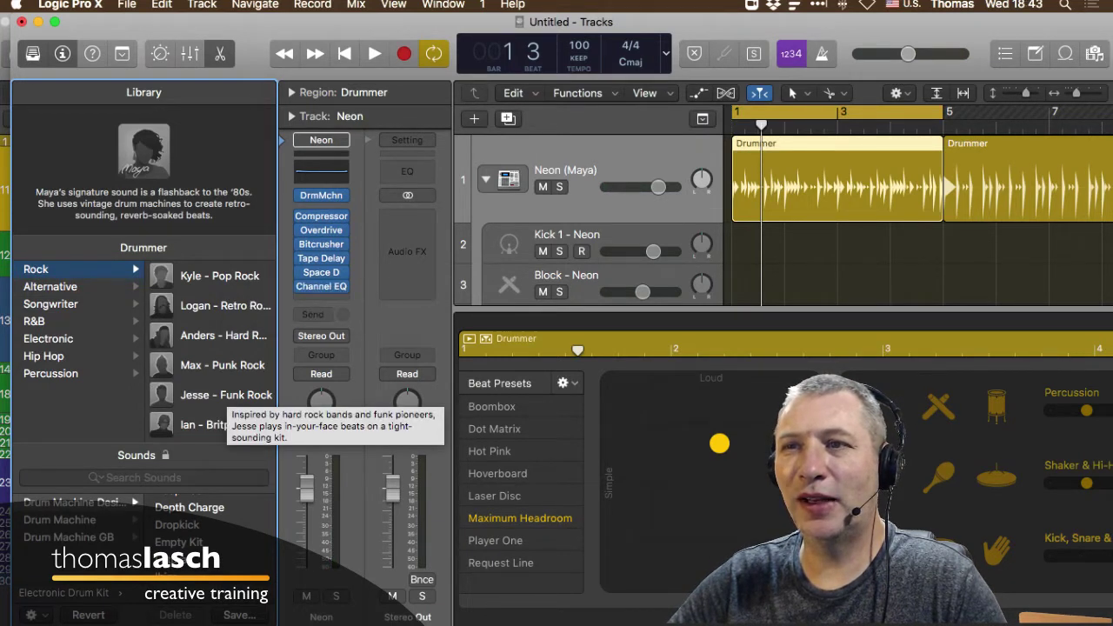
click(221, 365)
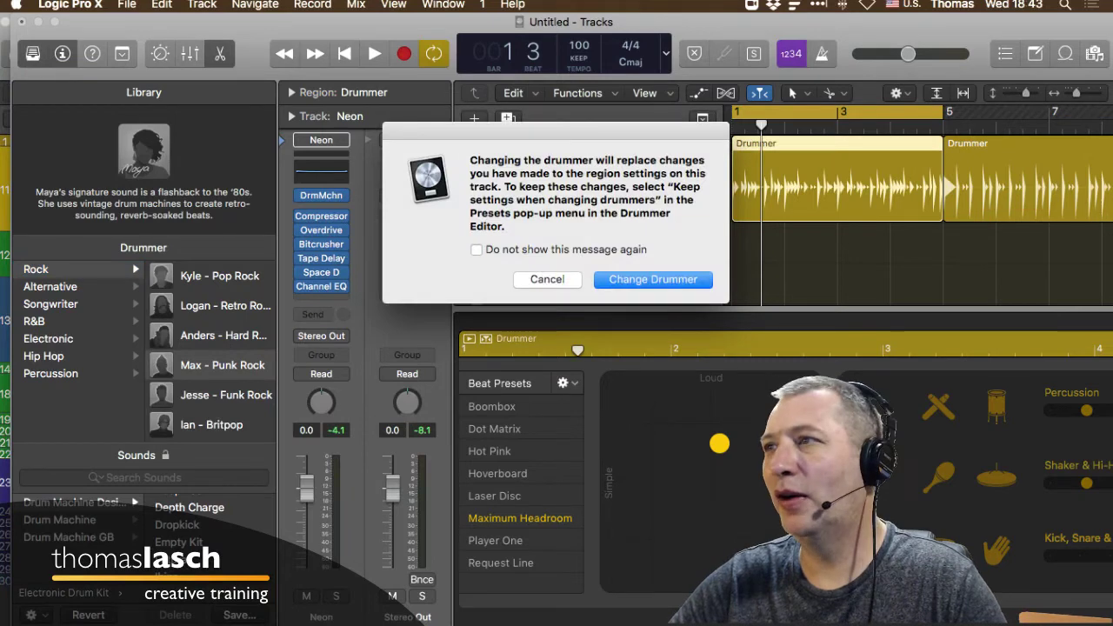
key(Return)
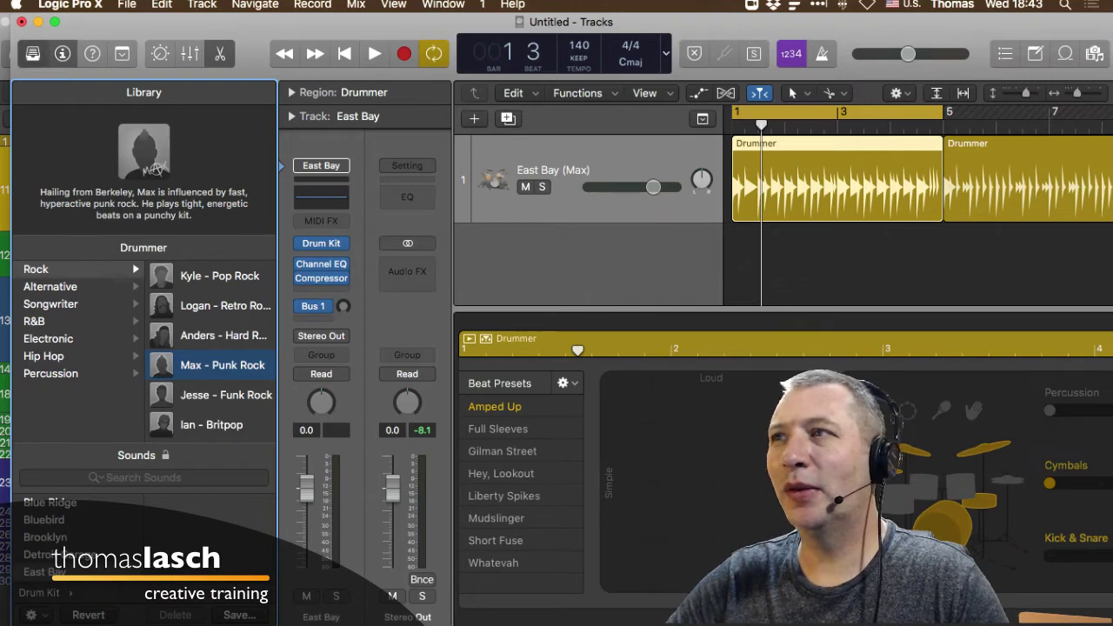
- Hide the Library and play a short part of the Amped Up beat with the Punk Rock drummer
key(y)
key(space)
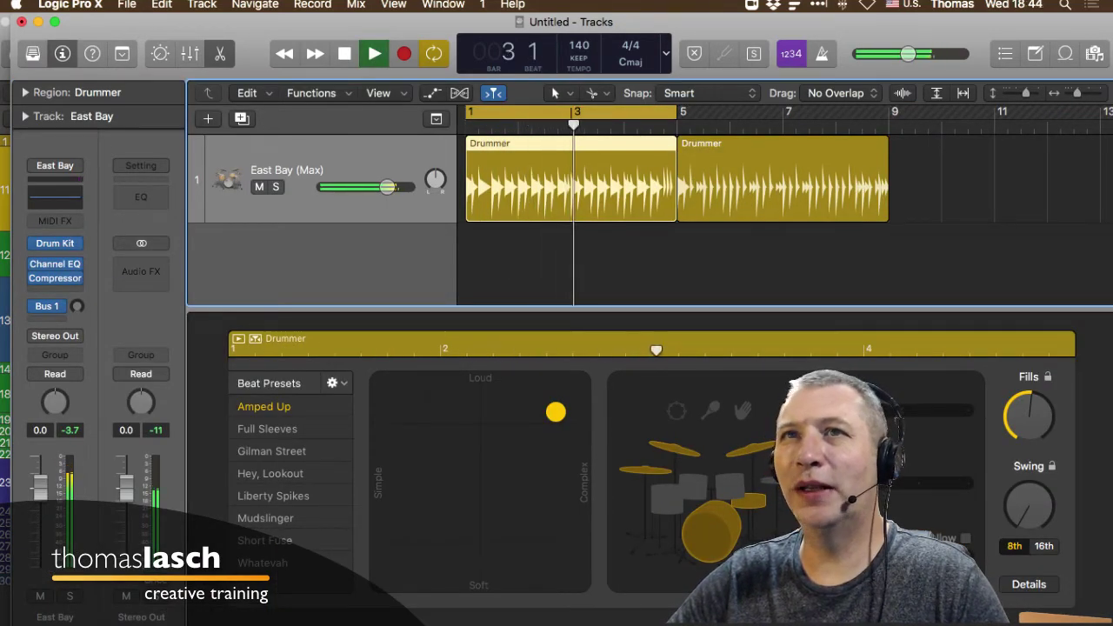
key(space)
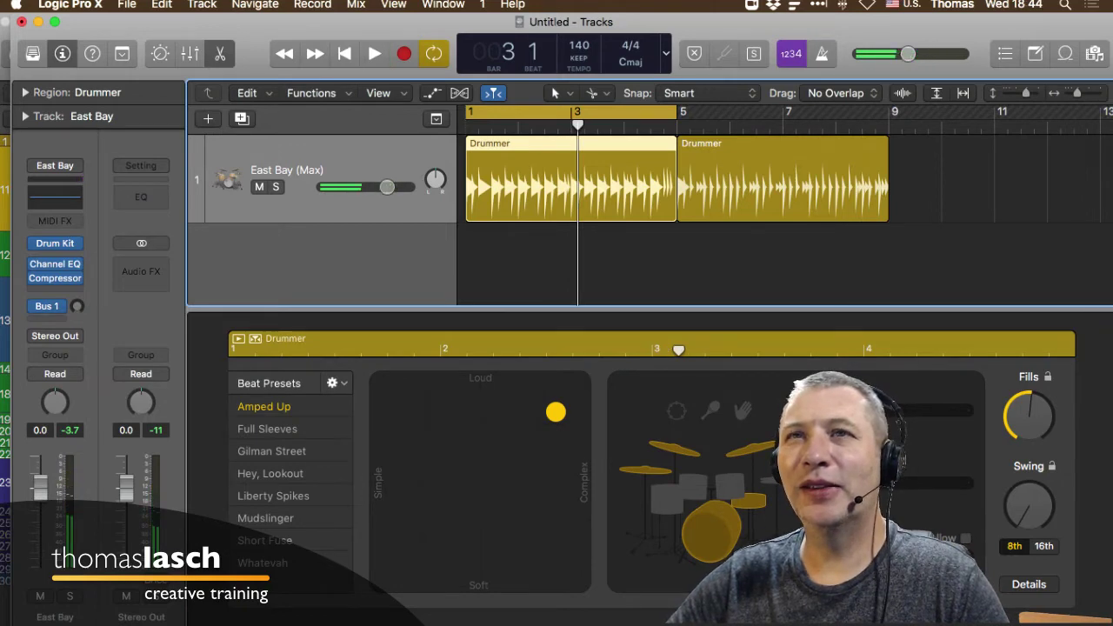
- Try the next Rock drummer, Jesse - Funk Rock, and return to Max - Punk Rock with the Library hidden
key(y)
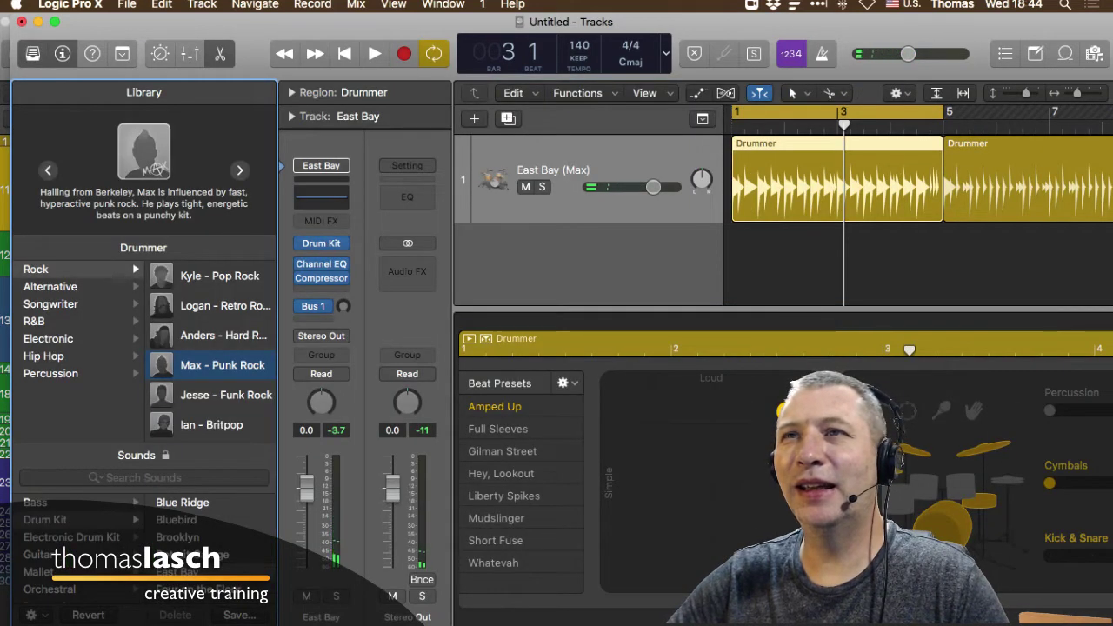
key(e)
key(e)
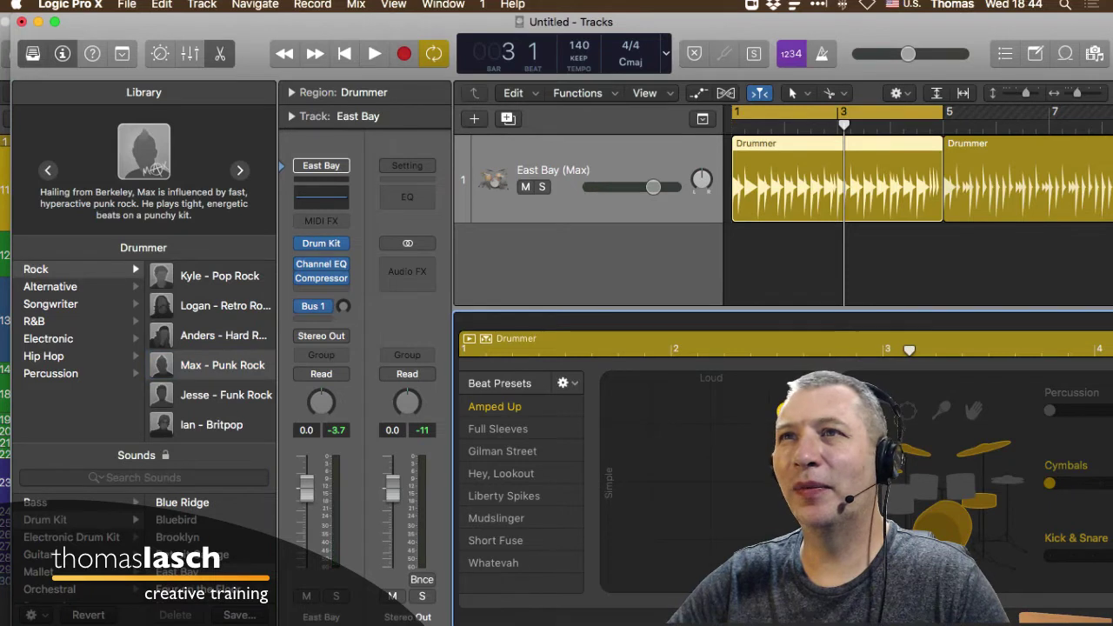
key(bracketright)
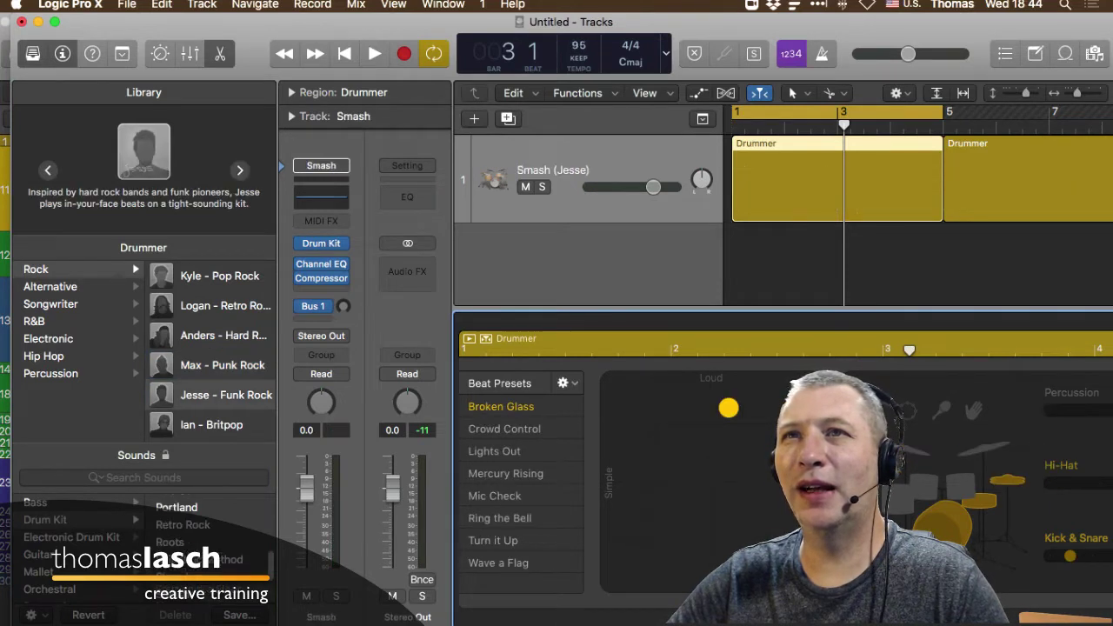
key(bracketleft)
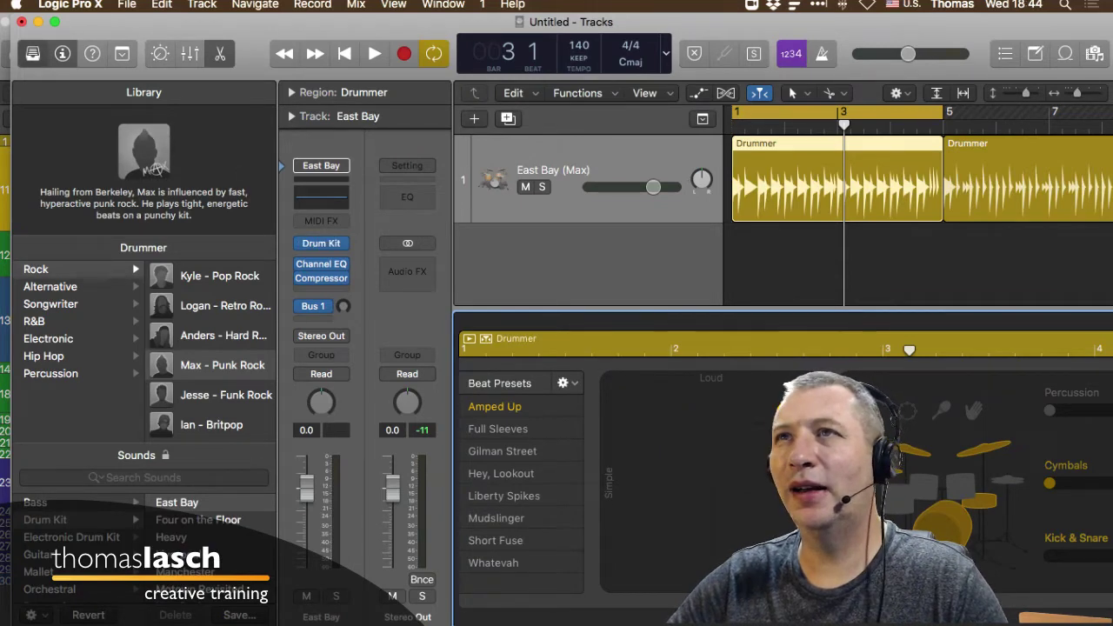
key(y)
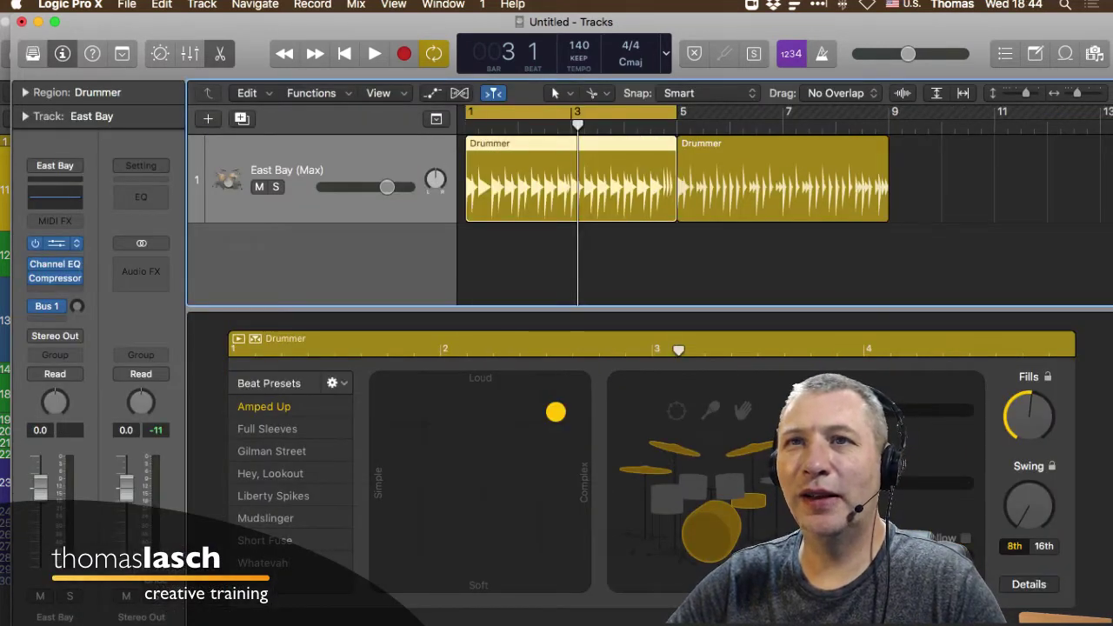
- Open the track's Drum Kit Designer and audition the East Bay 2 and East Bay 3 kick drums during playback
click(56, 243)
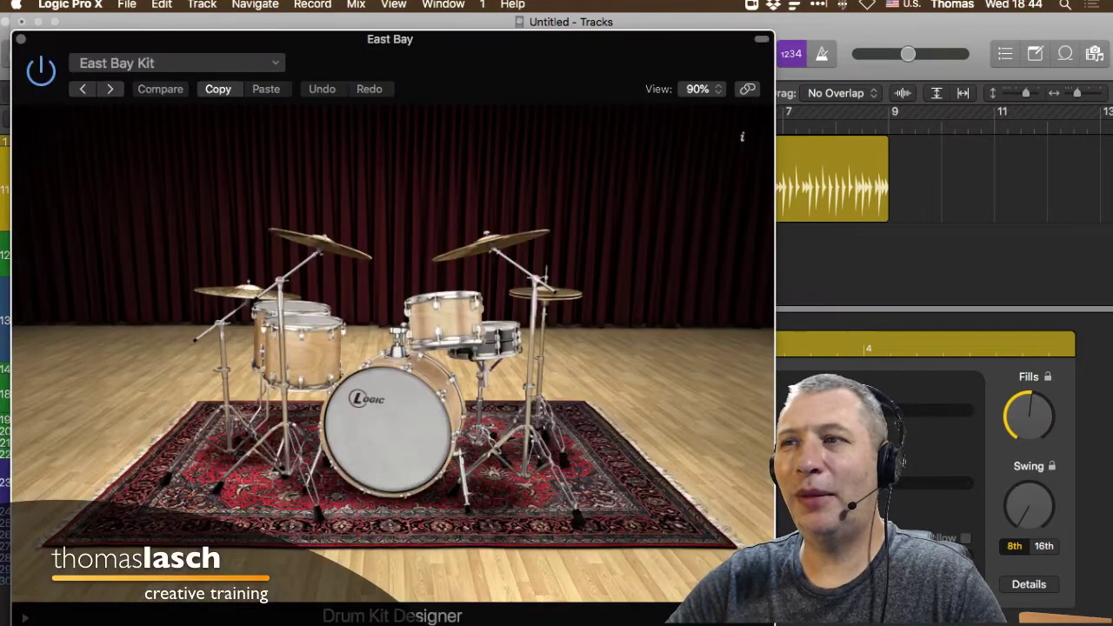
key(space)
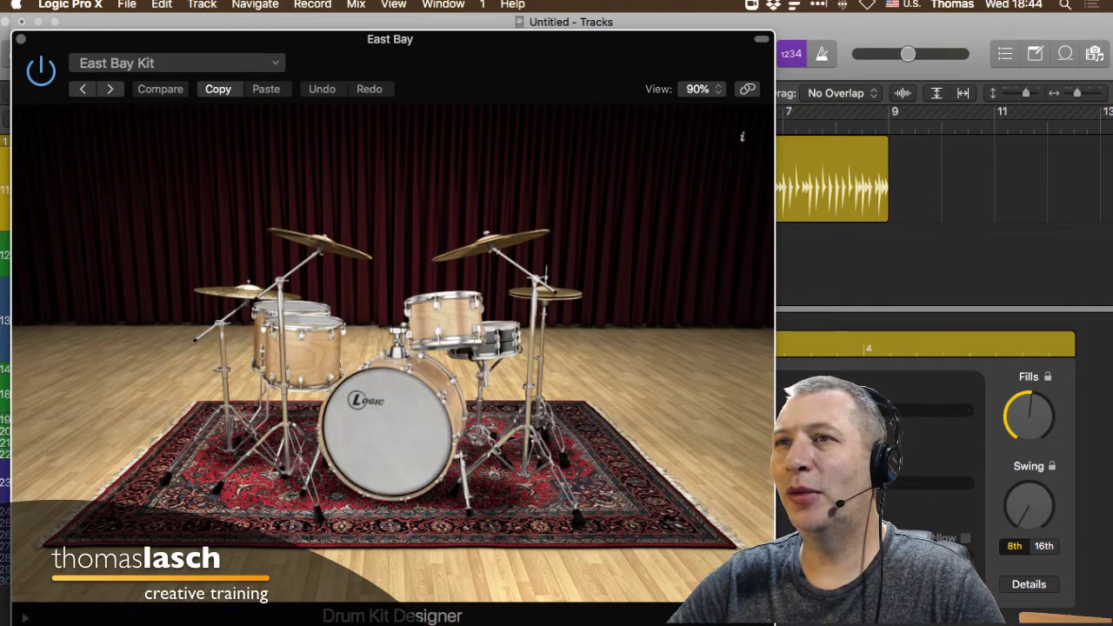
click(351, 396)
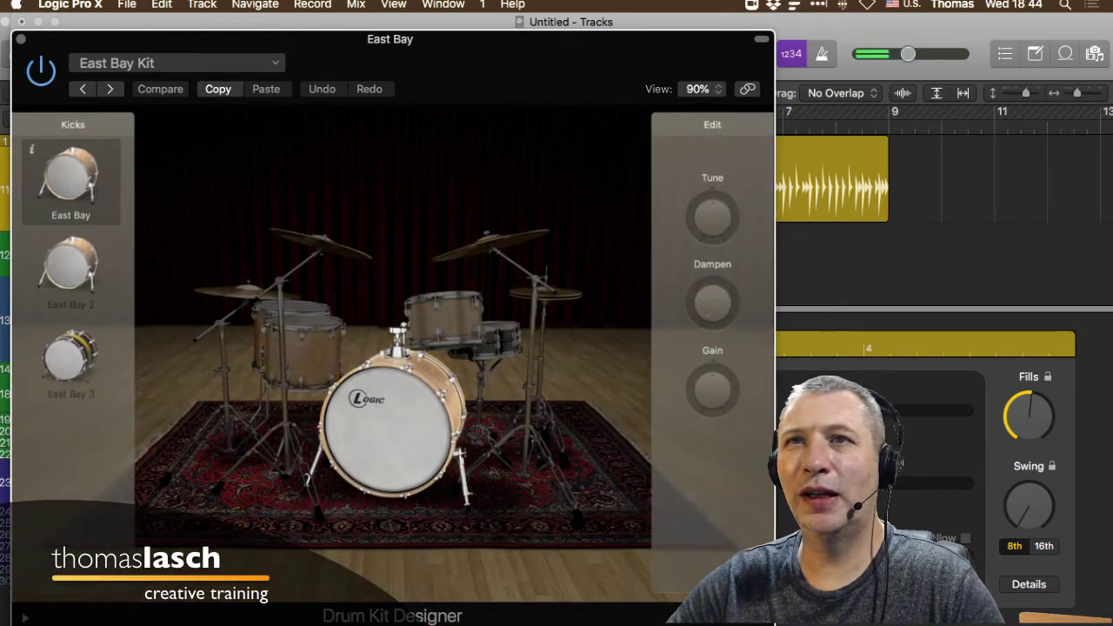
click(71, 268)
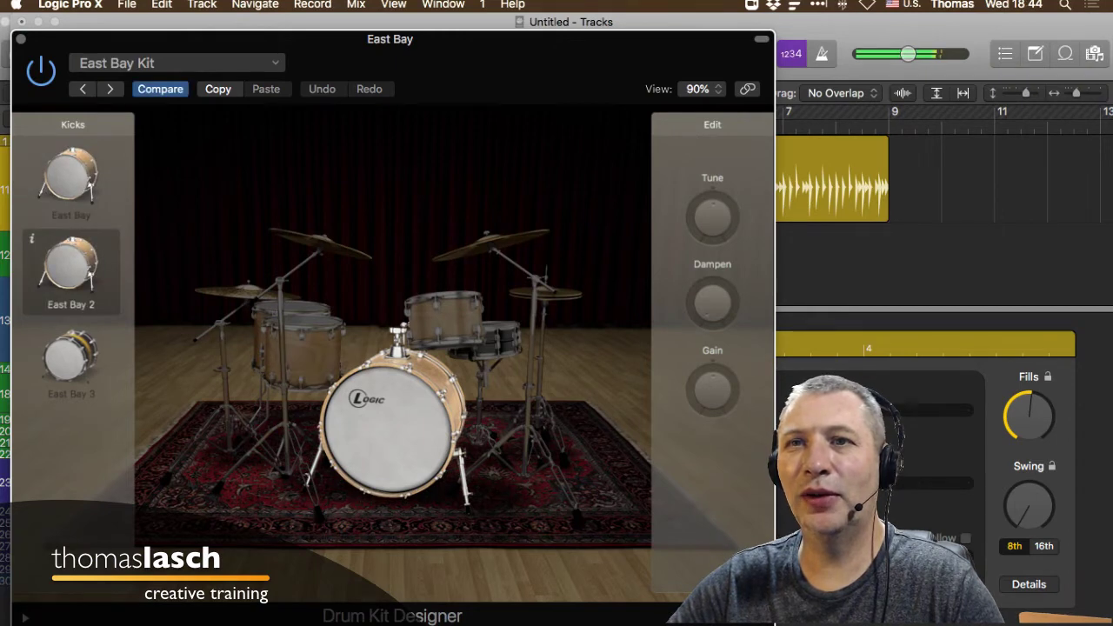
click(71, 356)
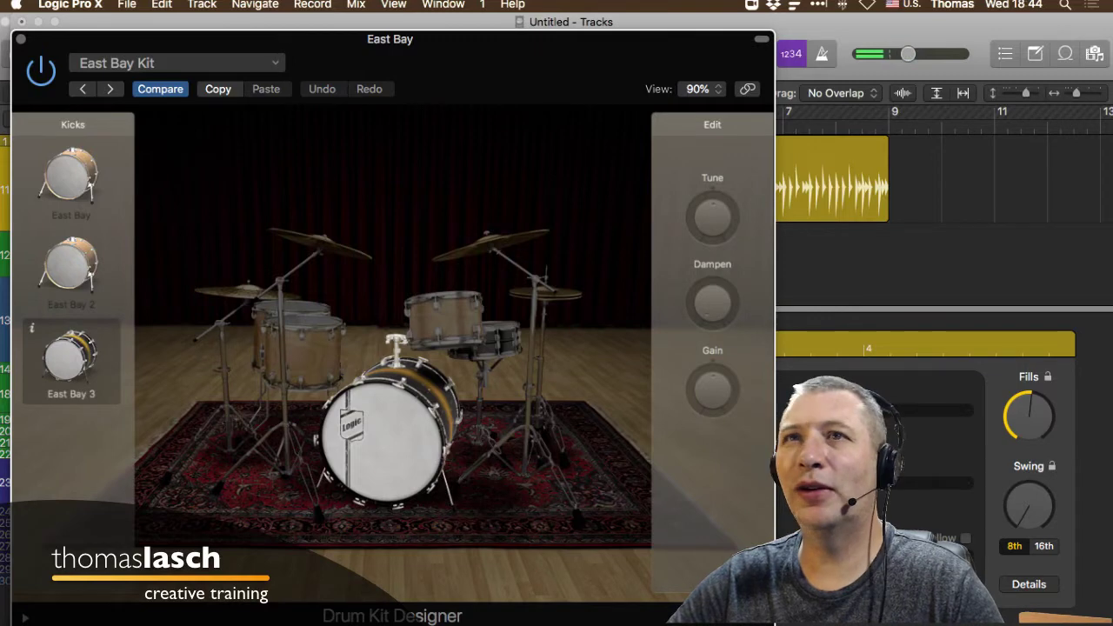
- Load the Bluebird Kit, audition its kick drums and settle on the Bluebird 3 kick
click(174, 62)
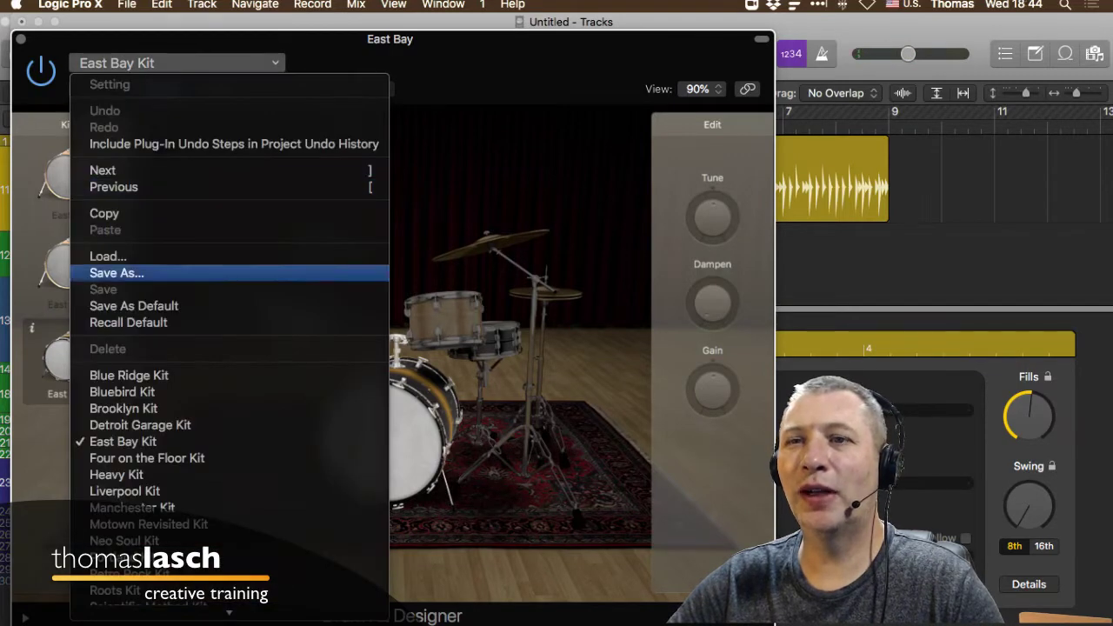
click(140, 392)
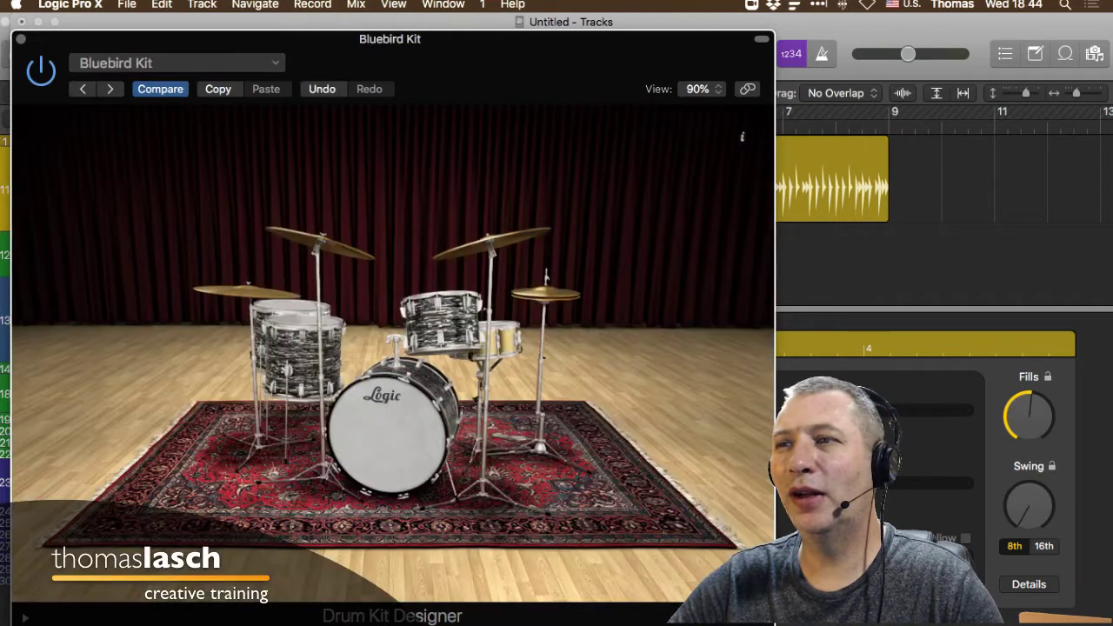
click(391, 430)
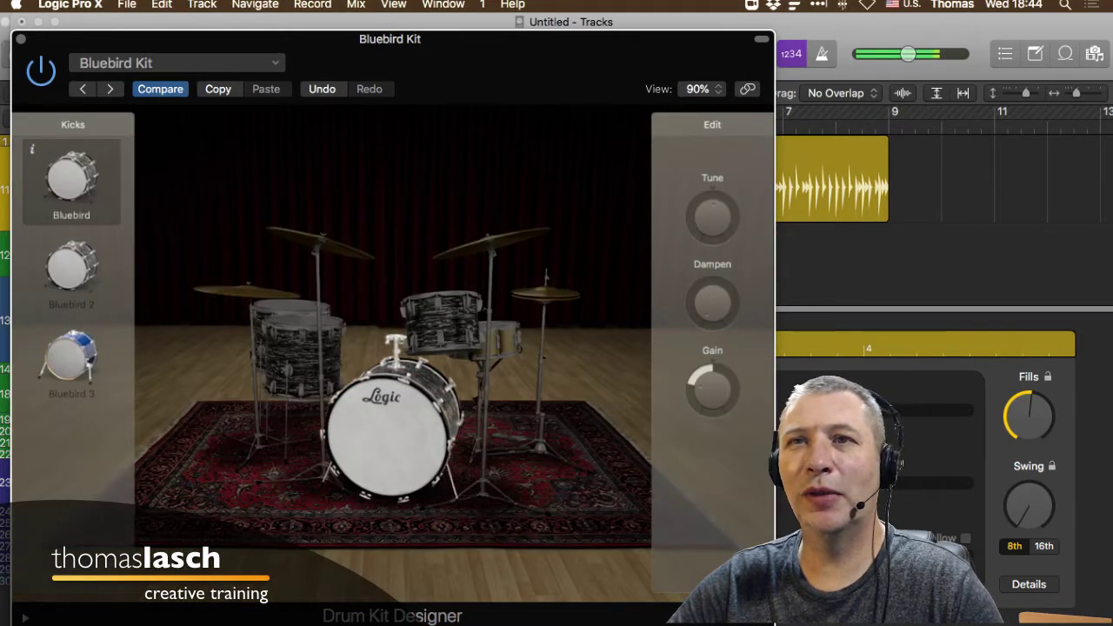
click(71, 270)
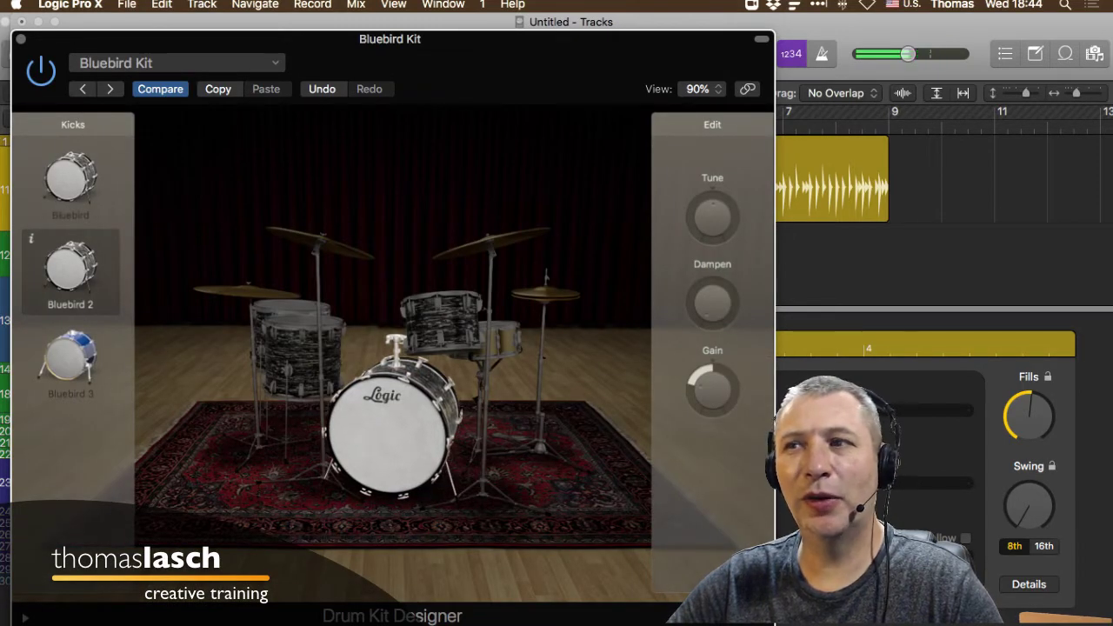
click(72, 358)
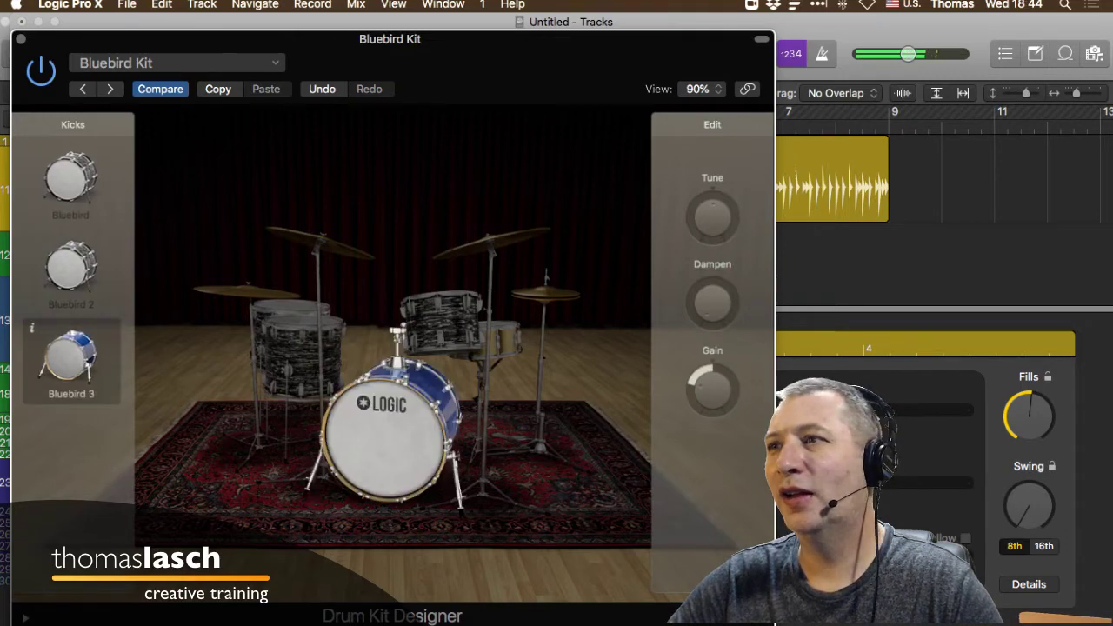
- Audition the Bluebird Kit's alternative snares and settle on the Bluebird 3 snare
click(504, 340)
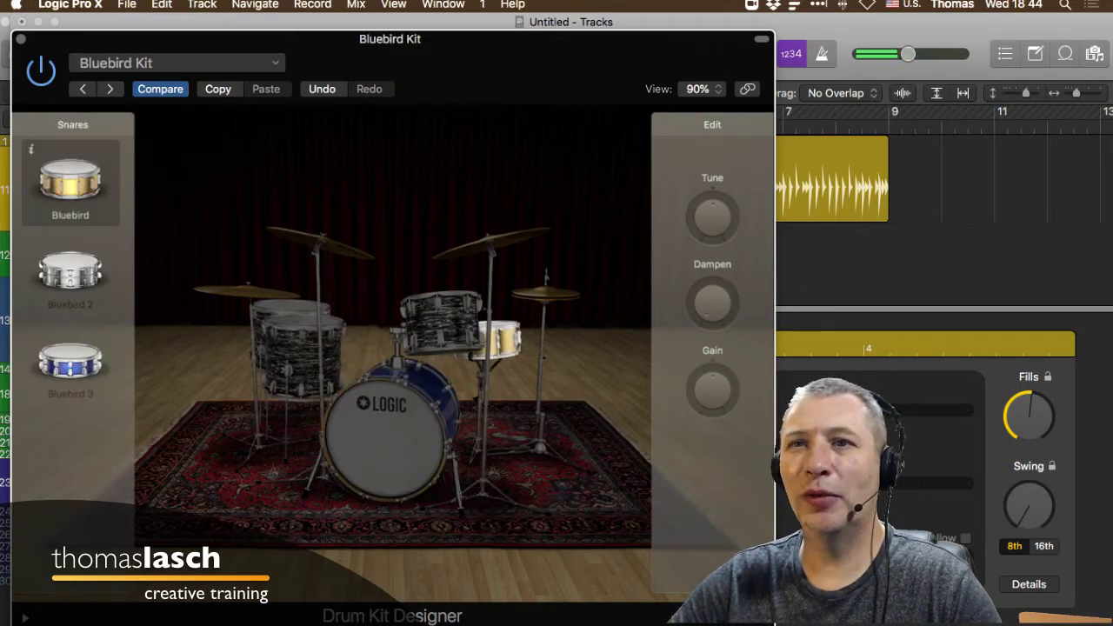
click(71, 271)
click(71, 360)
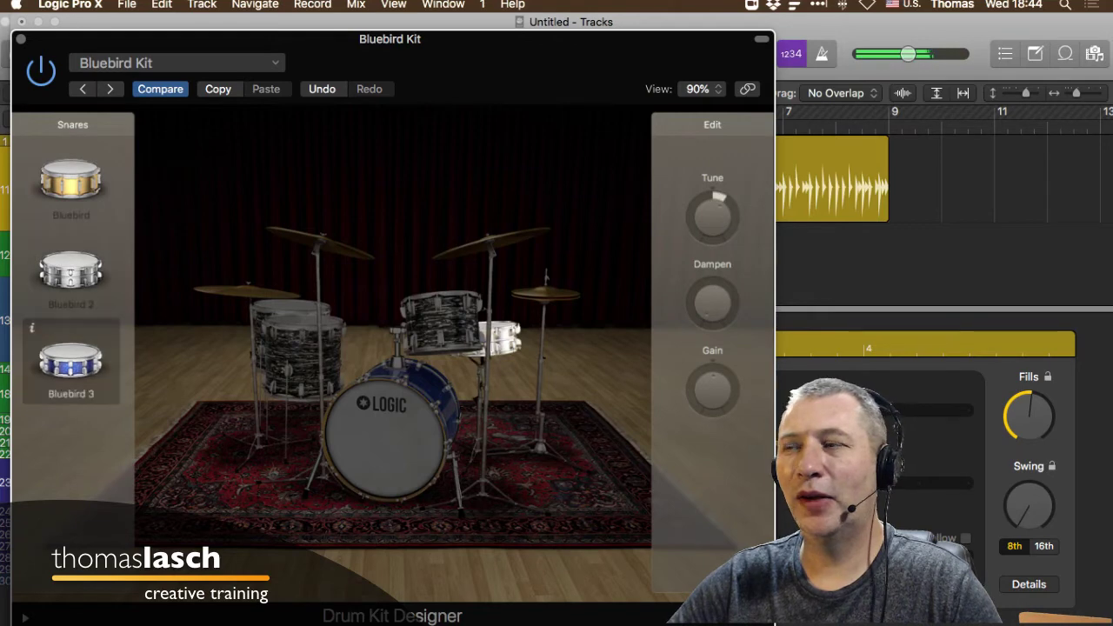
- Review the edit settings for the hi-hat, crash cymbals and toms, and close Drum Kit Designer
click(546, 275)
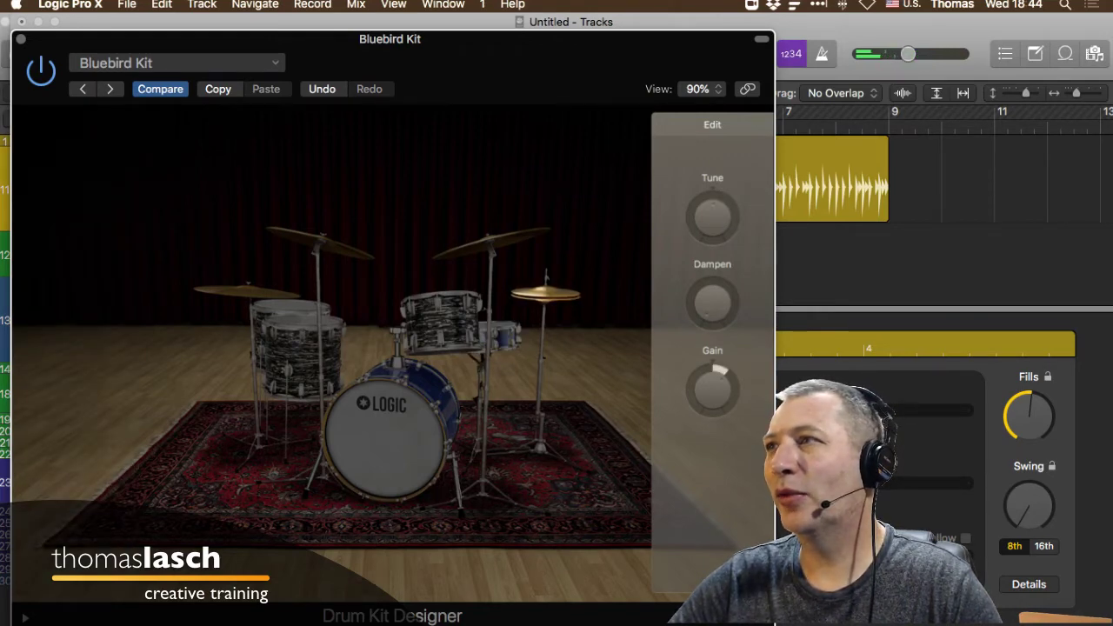
click(506, 241)
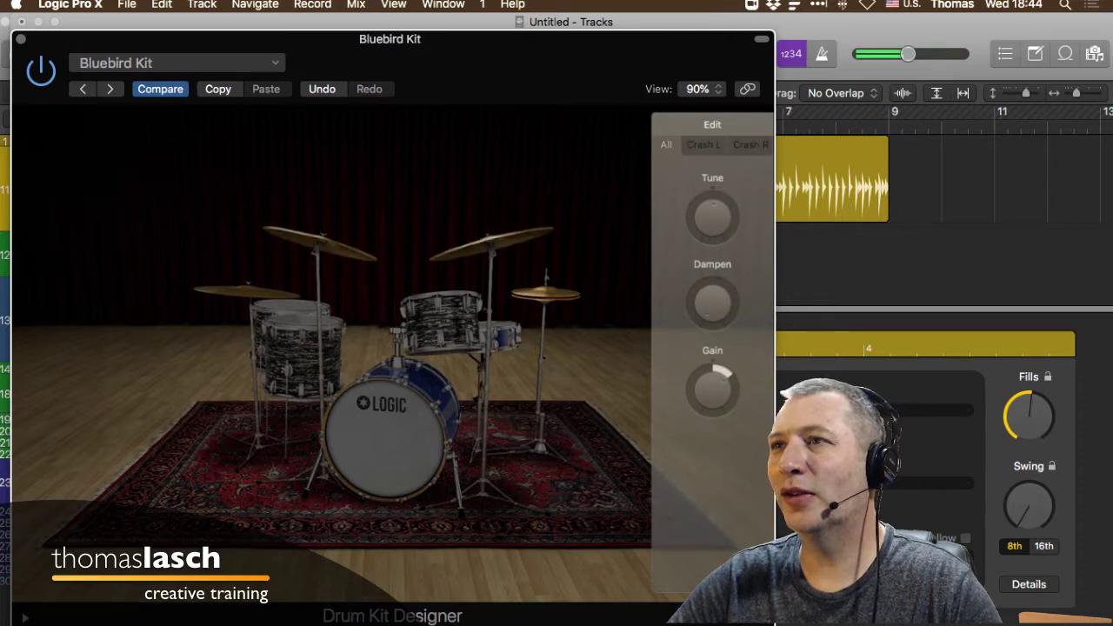
click(442, 321)
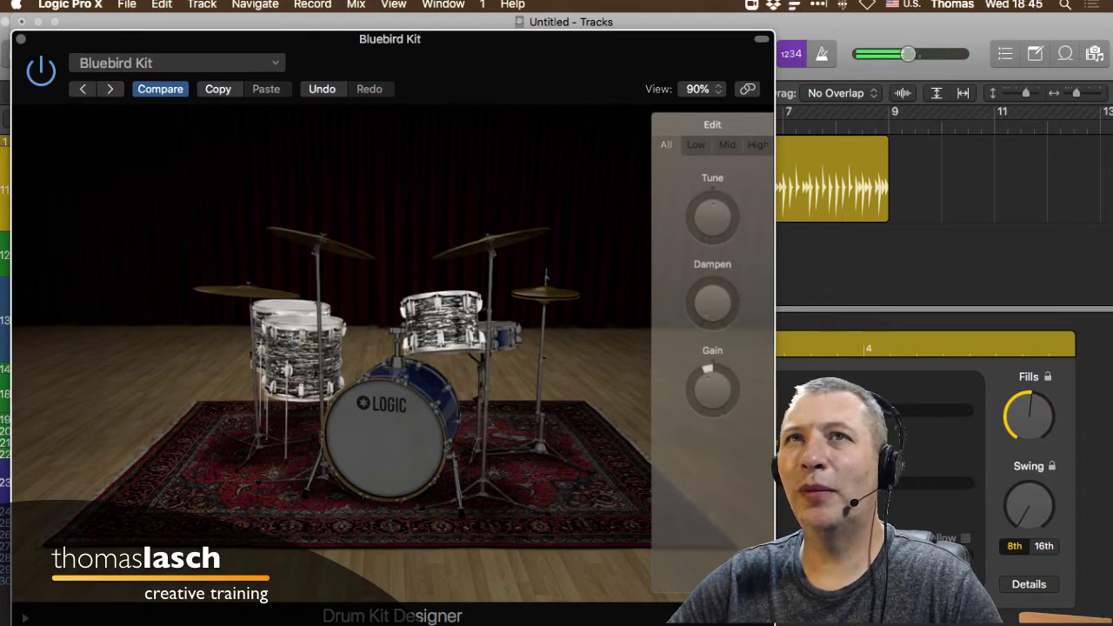
click(21, 39)
- Play the cycled beat from the start, move the first region's XY pad puck slightly softer and simpler, and restart playback
key(Return)
key(space)
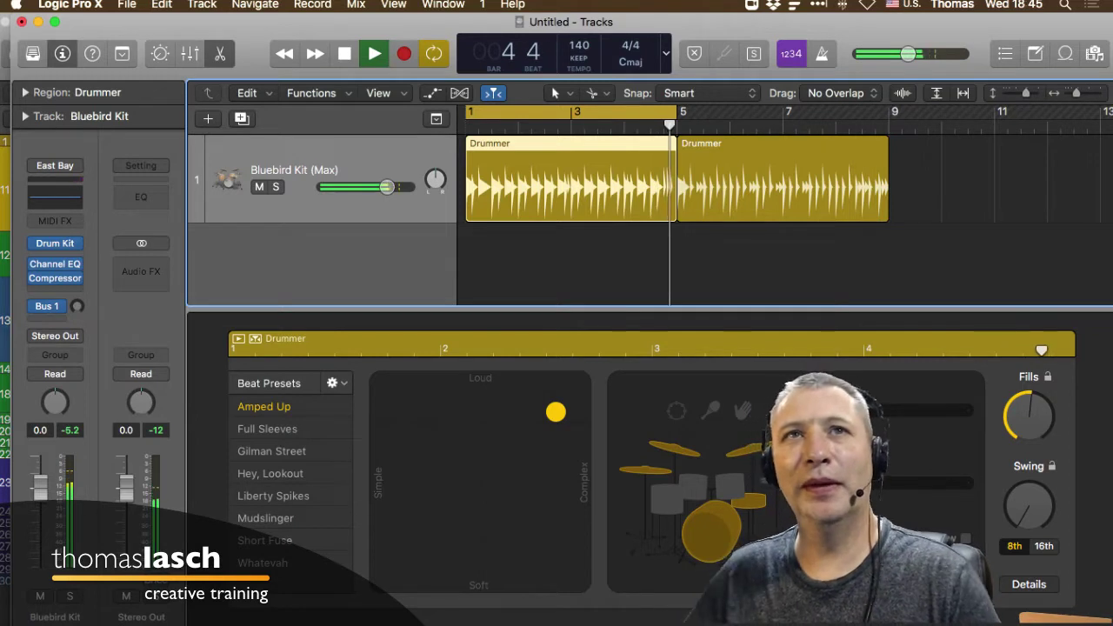
key(space)
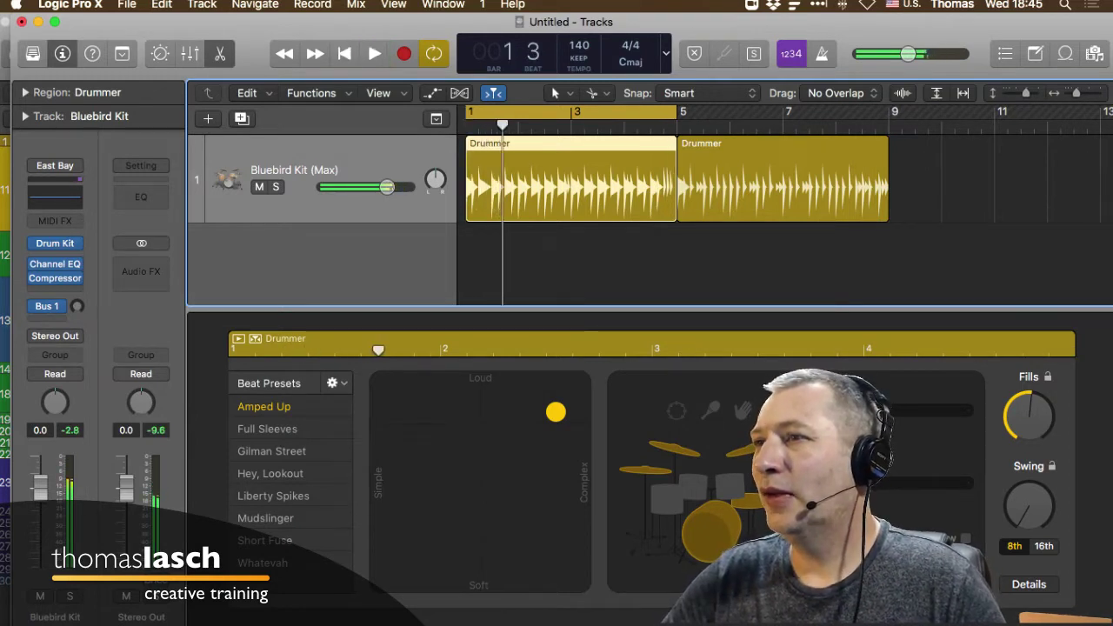
mouse_move(511, 416)
mouse_down()
mouse_move(492, 409)
mouse_move(532, 421)
mouse_up()
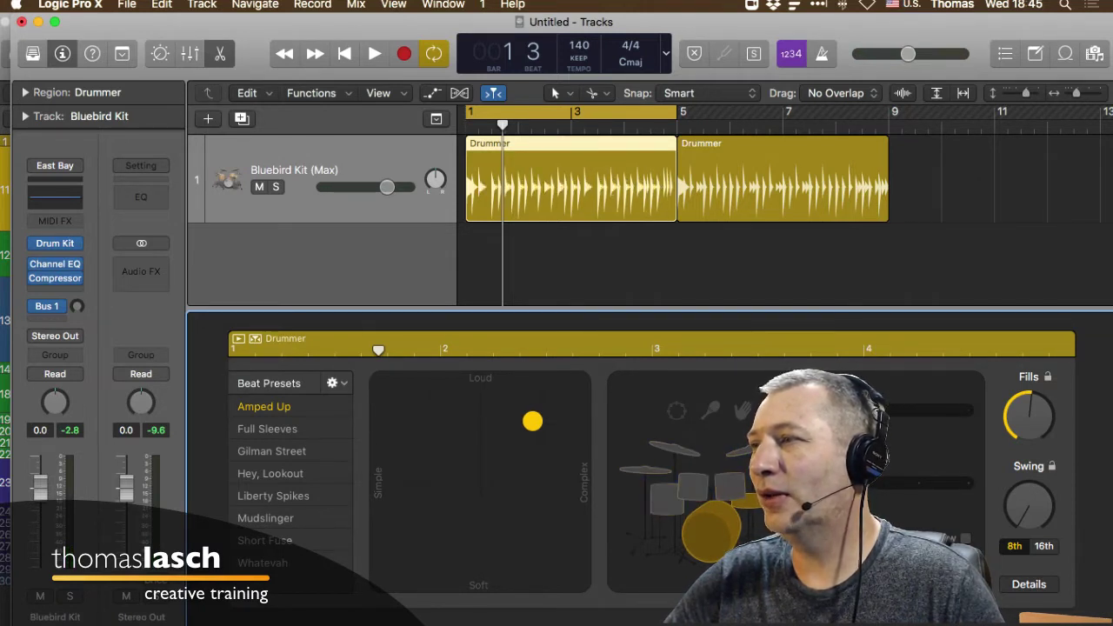
key(space)
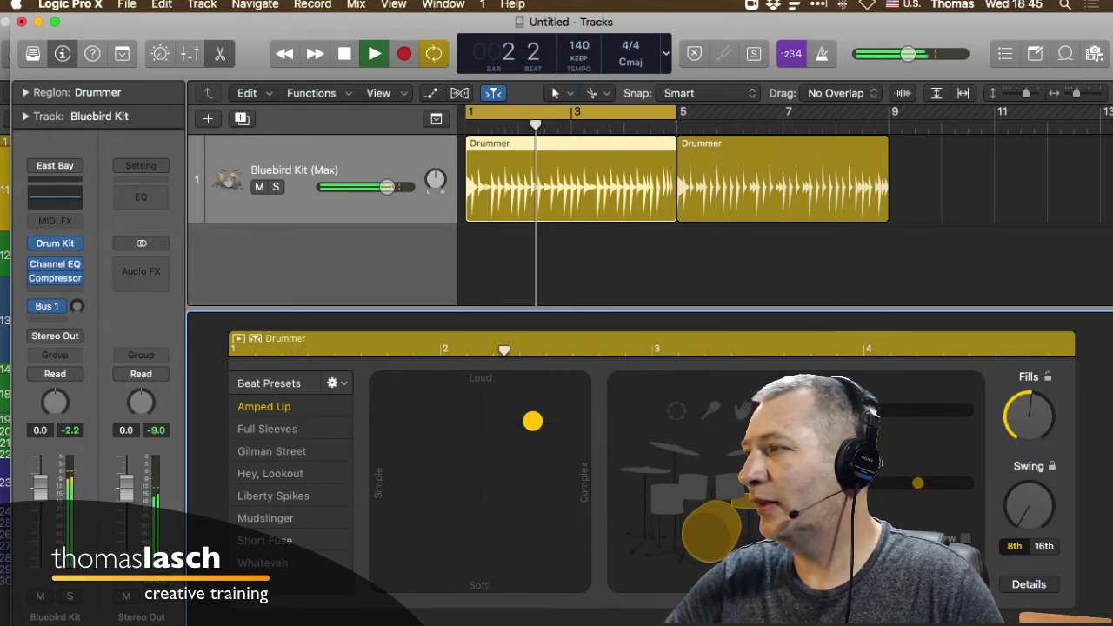
- Compare the kit view with the Feel and Hi-Hat detail settings, stop playback and leave the details shown
click(1029, 584)
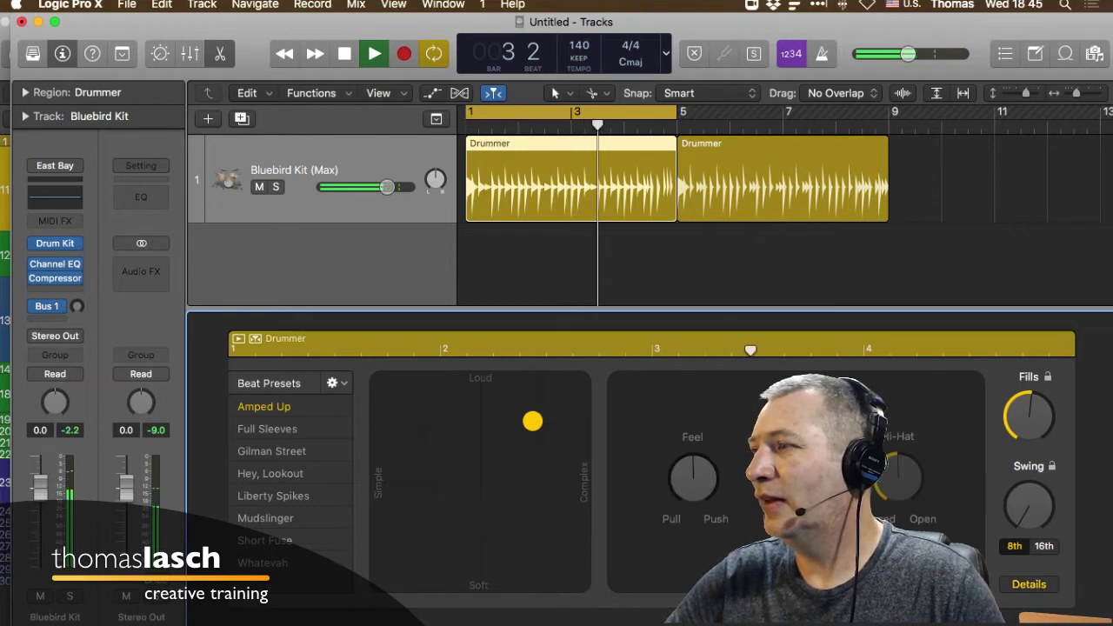
click(1028, 584)
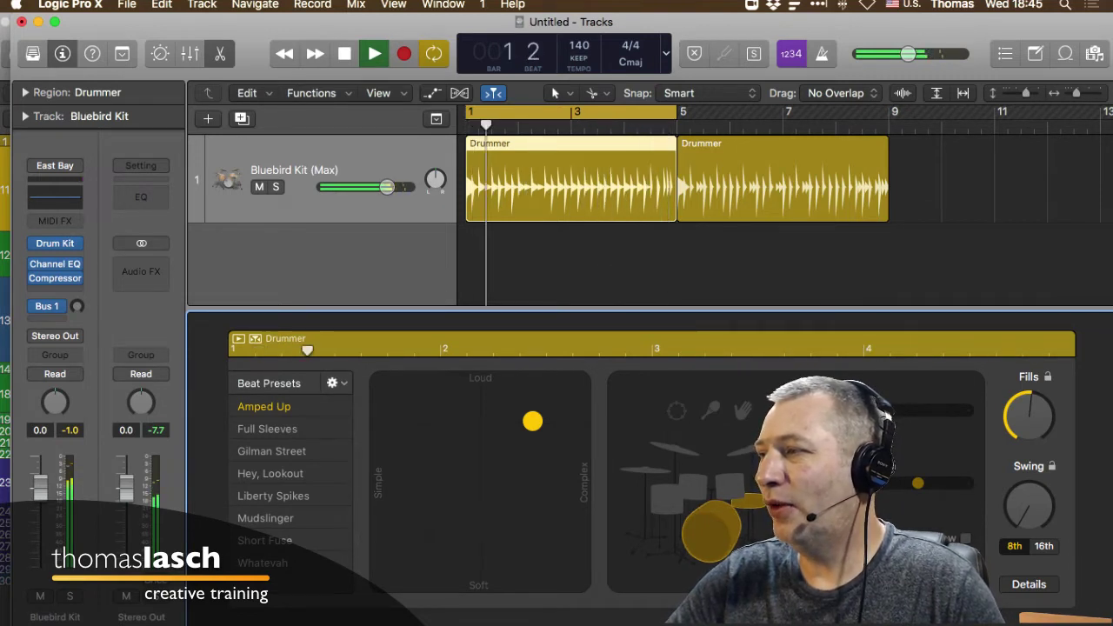
key(space)
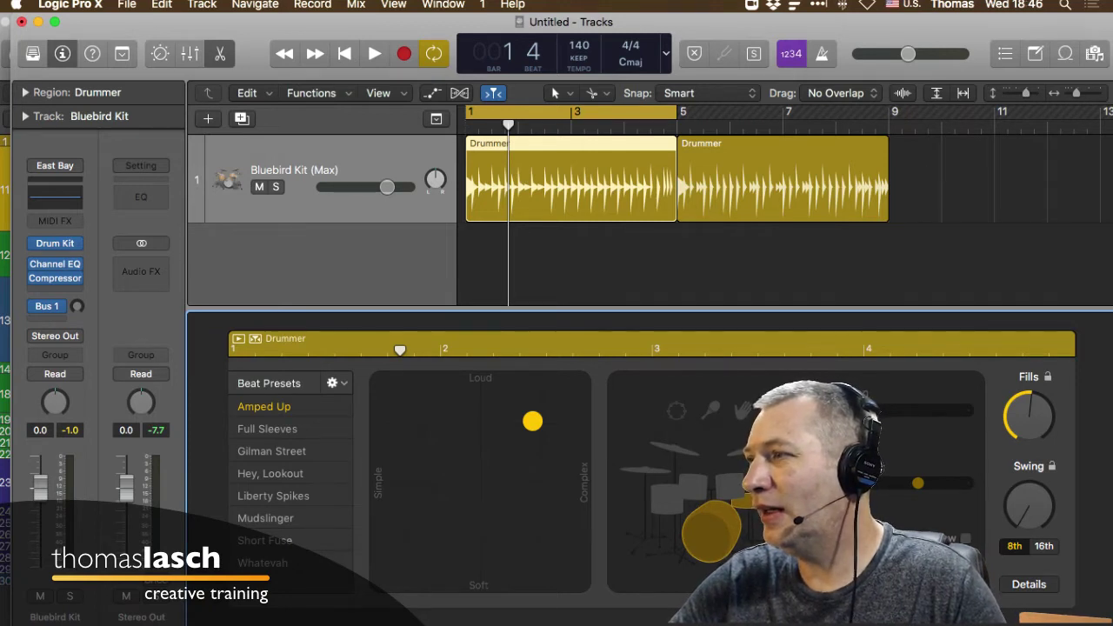
click(1029, 584)
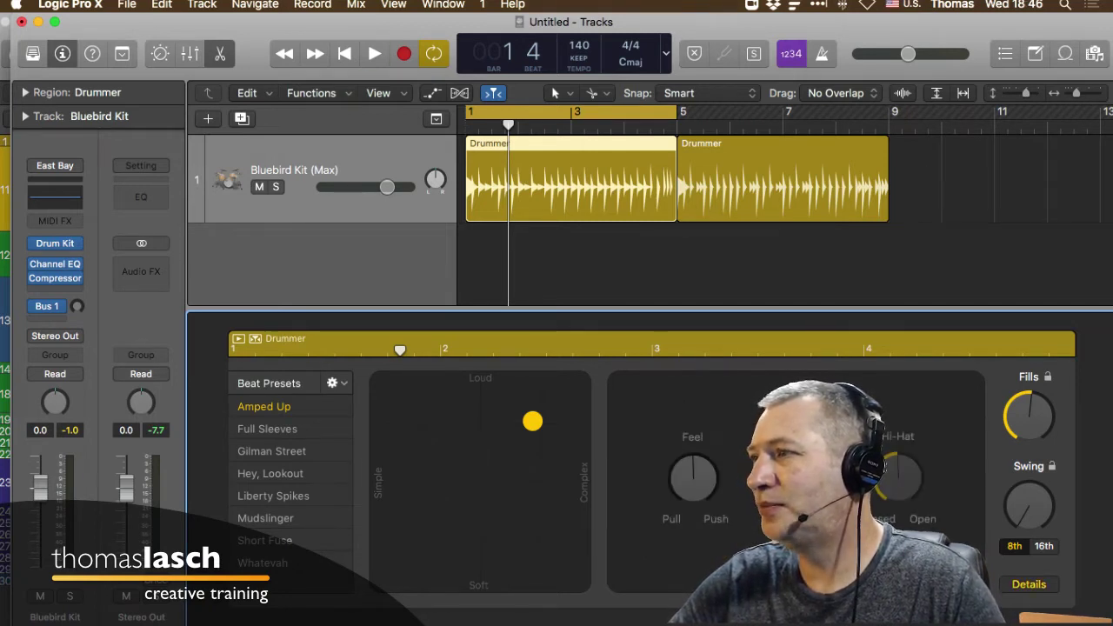
- Split the two four-bar Drummer regions at bars 3 and 7 to get four two-bar regions
key(space)
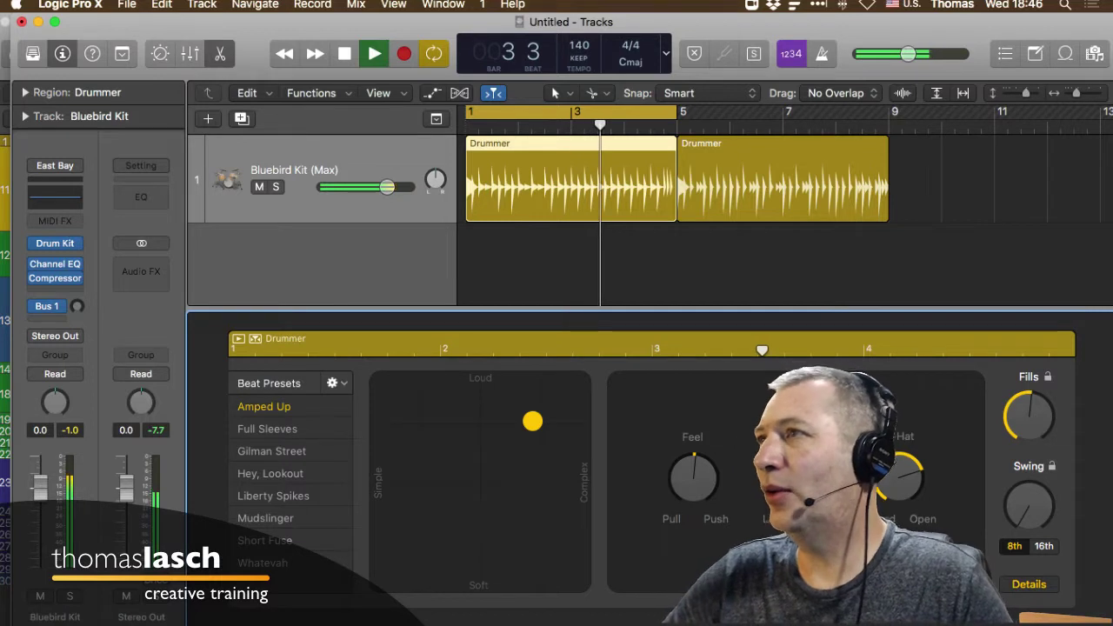
key(space)
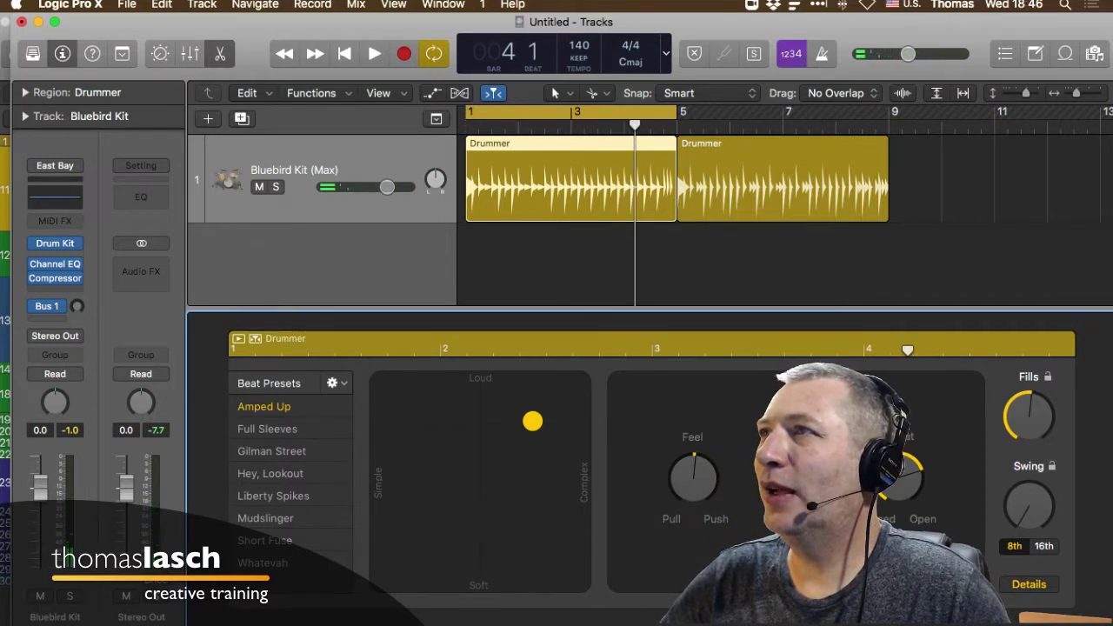
drag(635, 126, 571, 126)
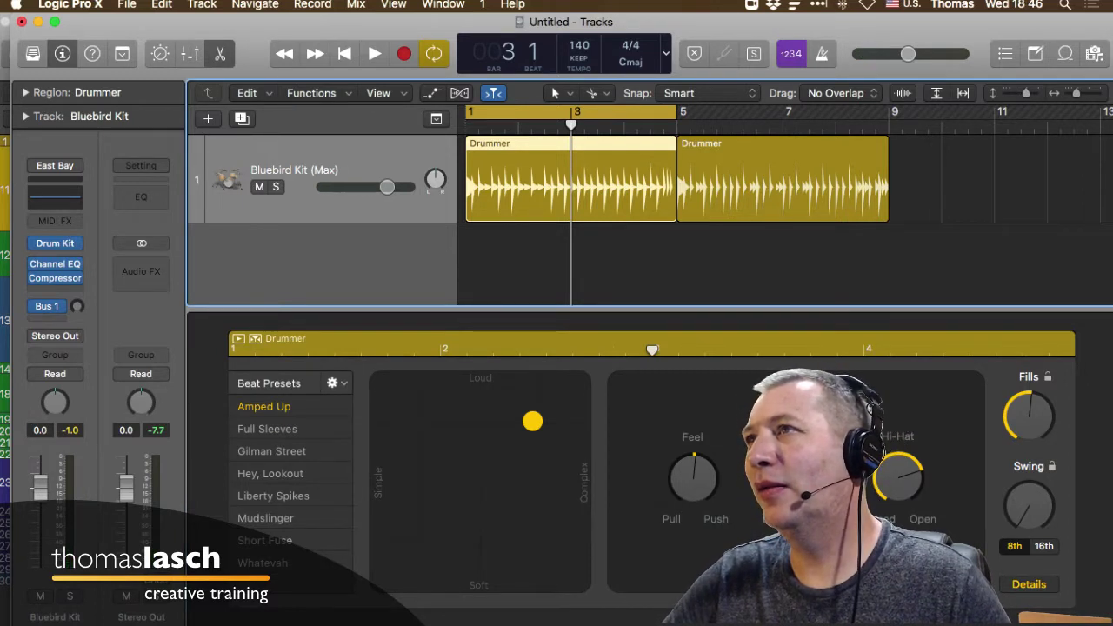
key(super+t)
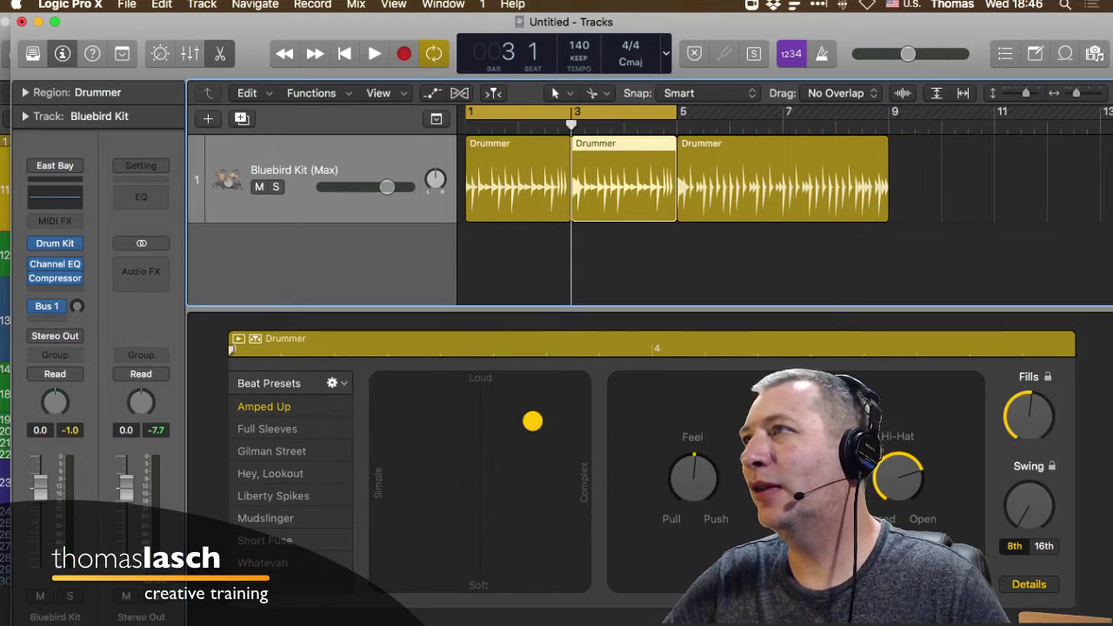
super+click(784, 180)
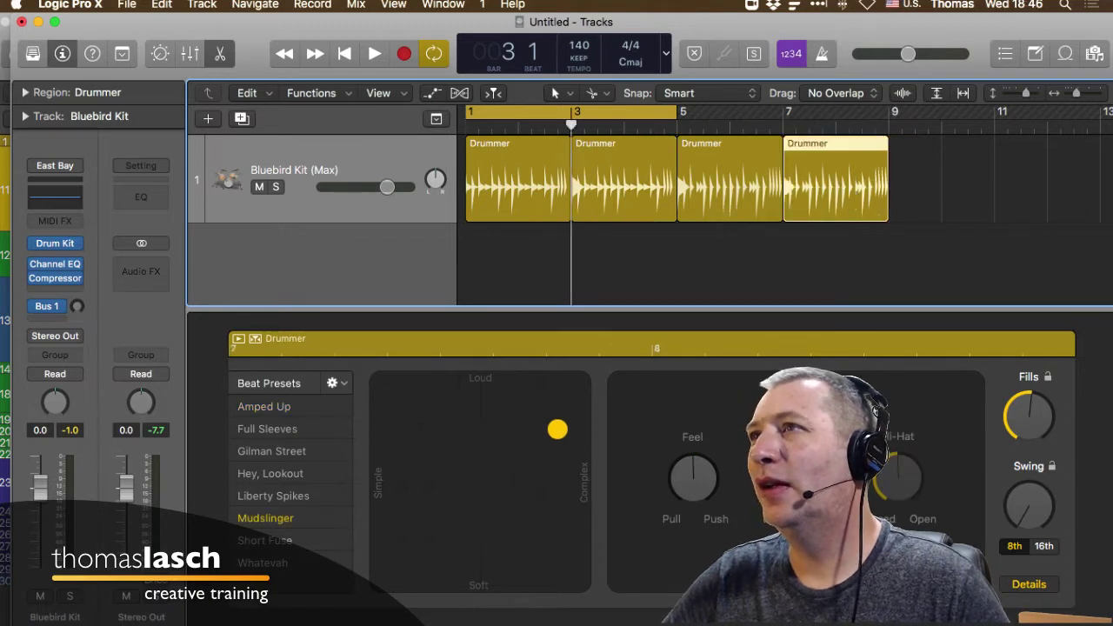
- Make the first region much softer and simpler on the XY pad and reduce its fills during playback
click(517, 178)
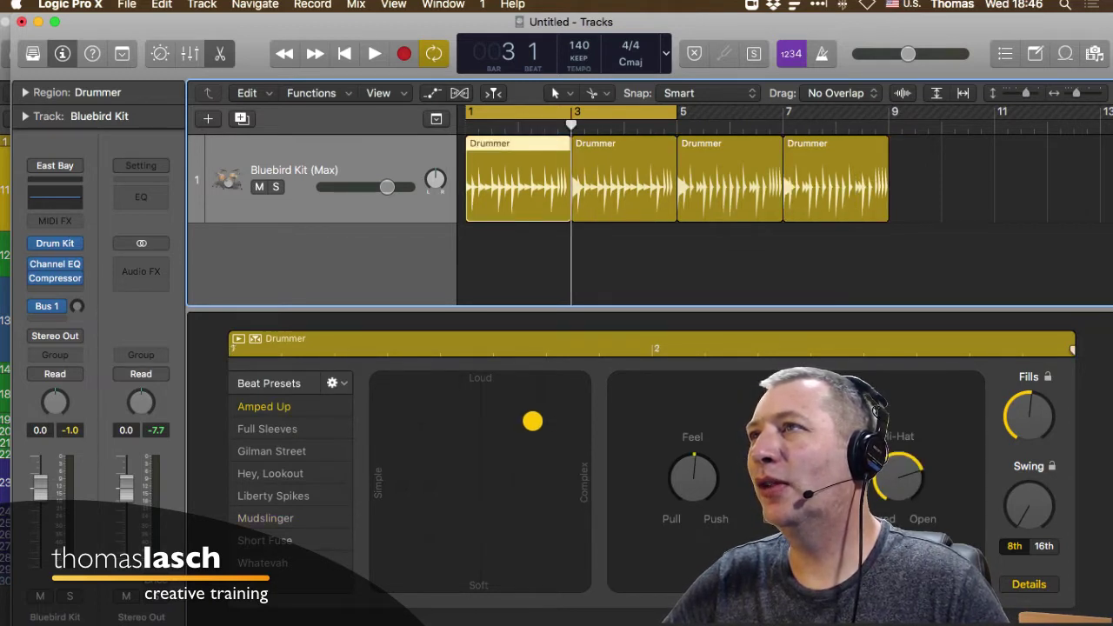
key(space)
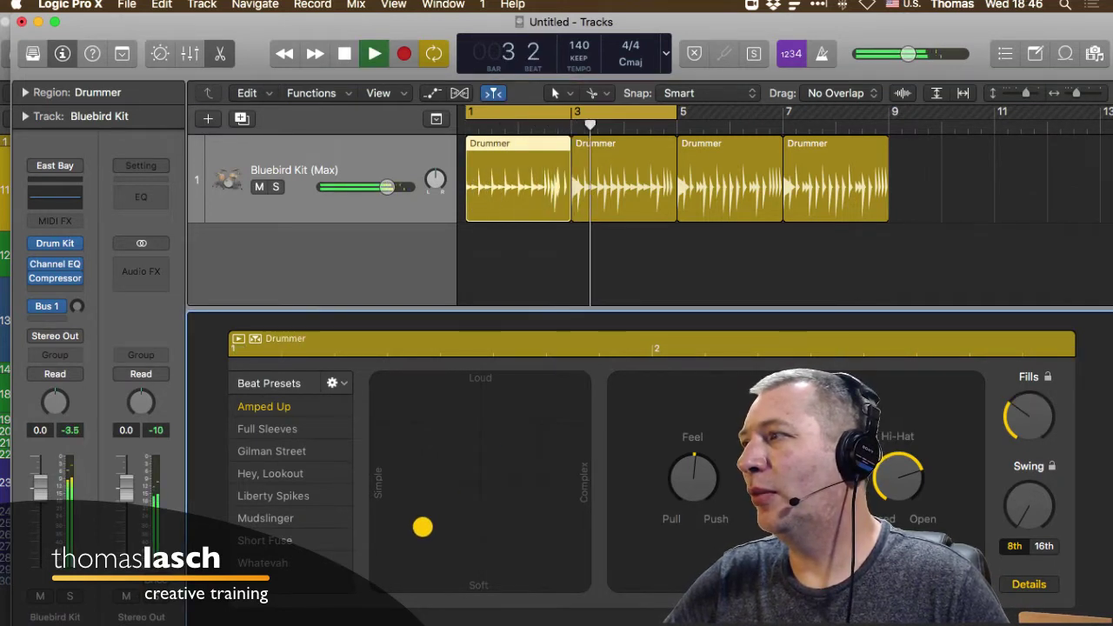
drag(1028, 417, 1028, 424)
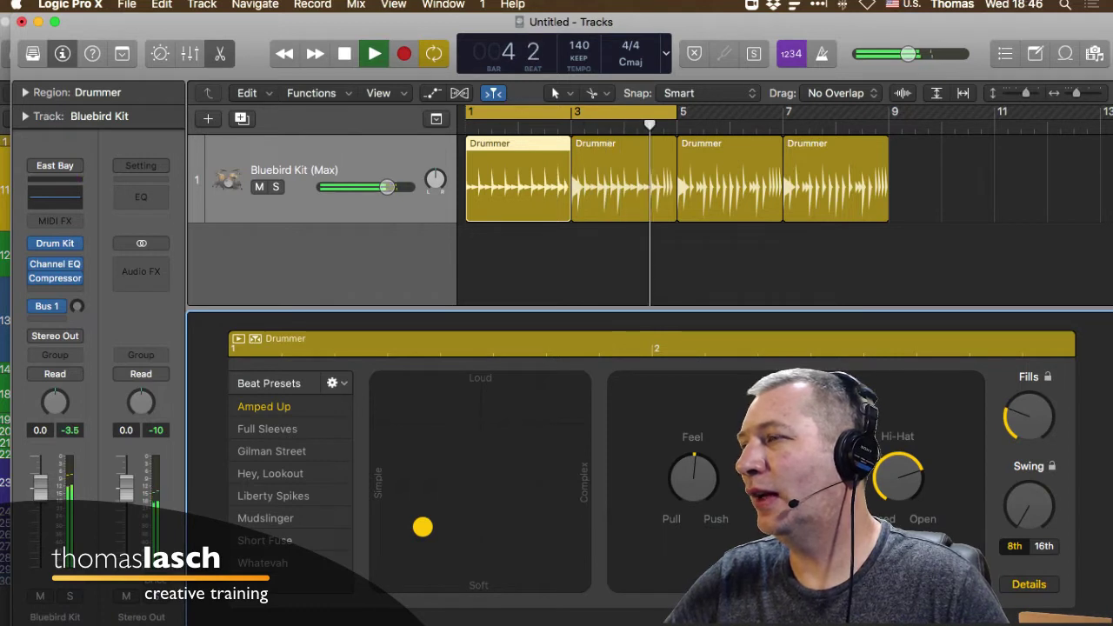
- Show the kit view, take the hi-hat out of the first region's beat, and audition the result
click(1029, 584)
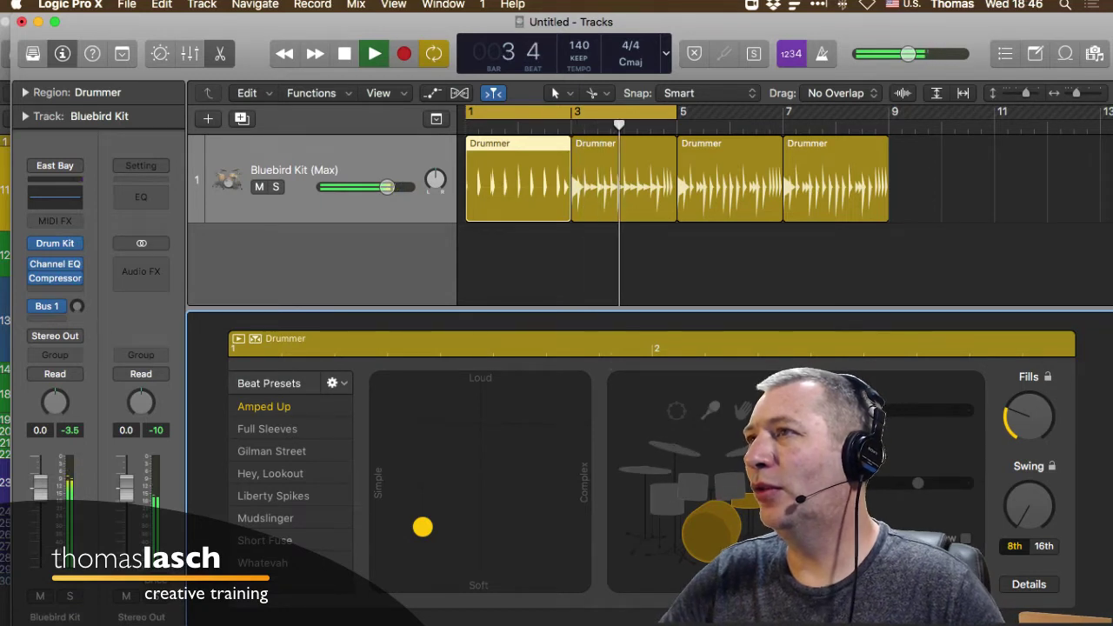
key(space)
key(space)
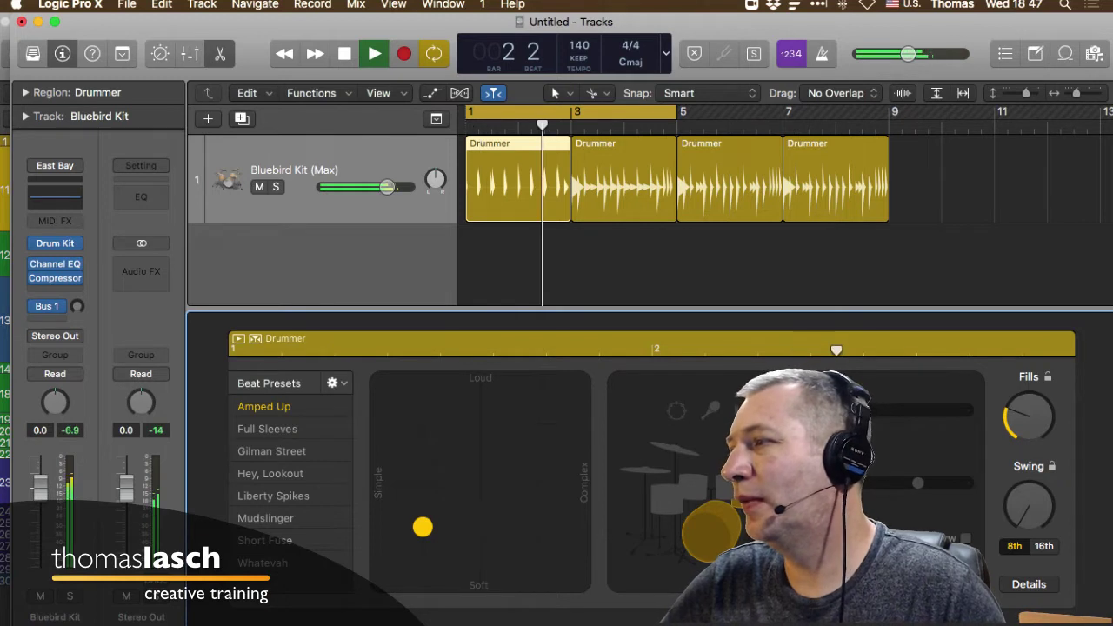
key(space)
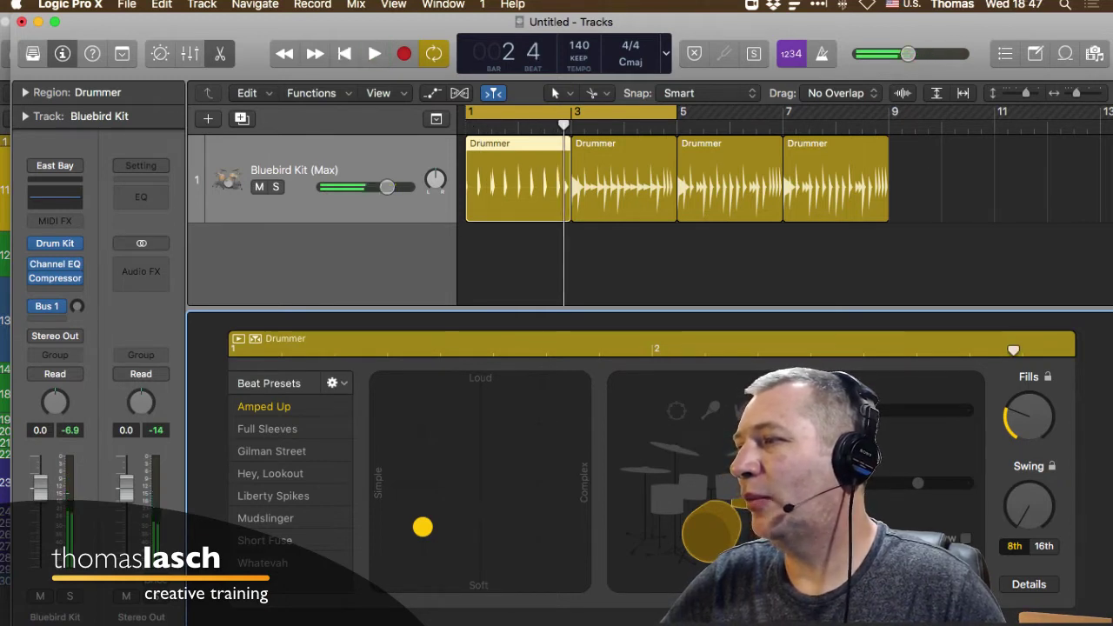
key(space)
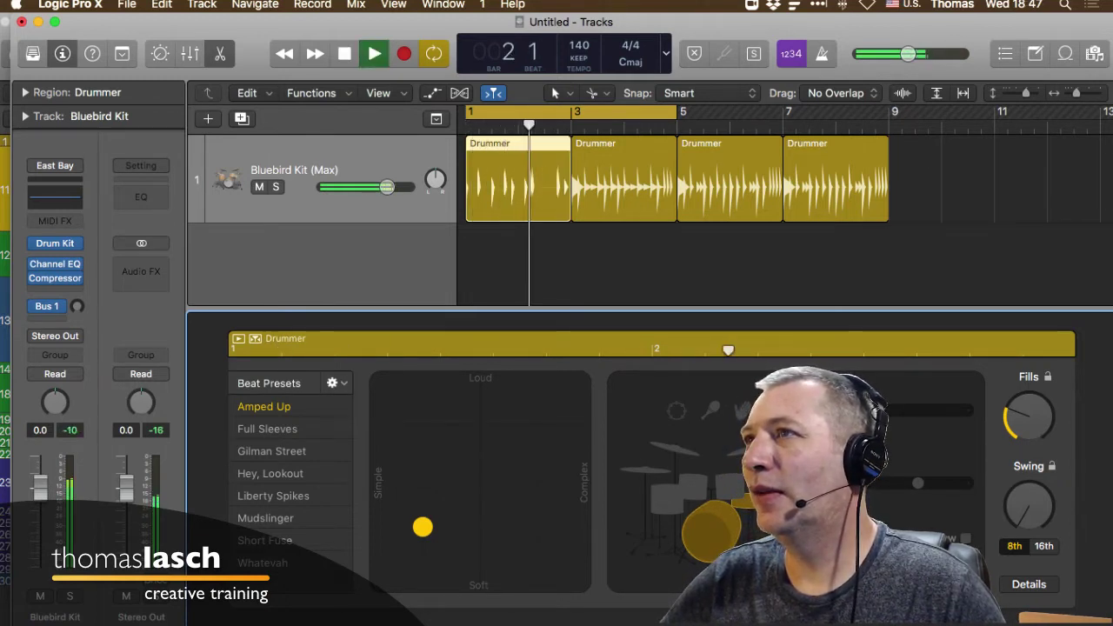
key(space)
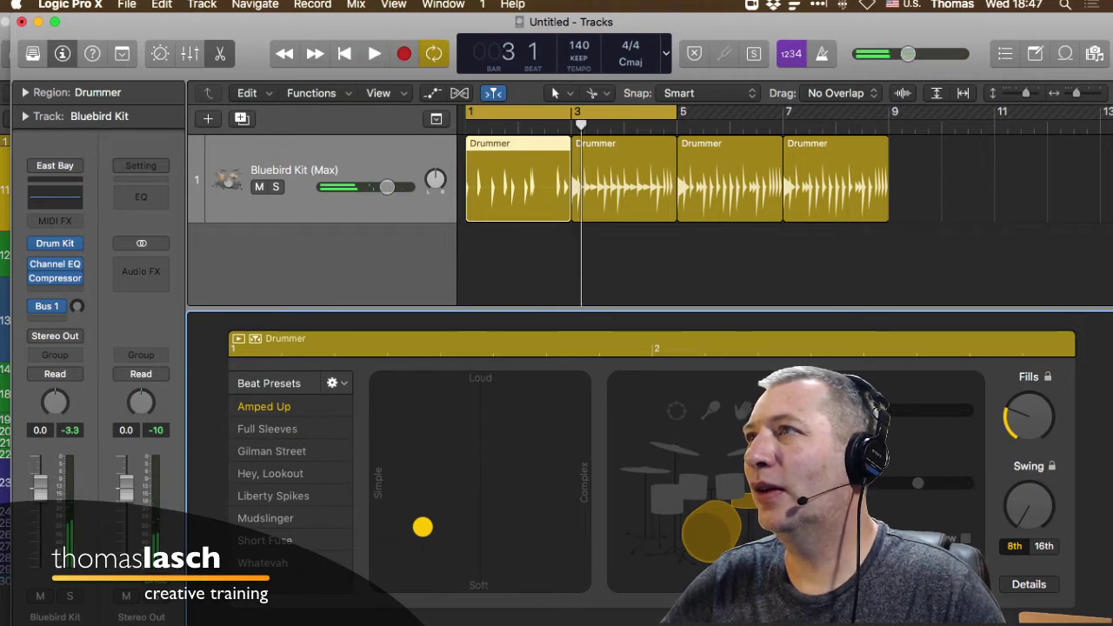
- Shorten the cycle to bars 1–2 and move the first region's XY pad puck close to the centre during playback
drag(676, 111, 570, 111)
key(Return)
key(space)
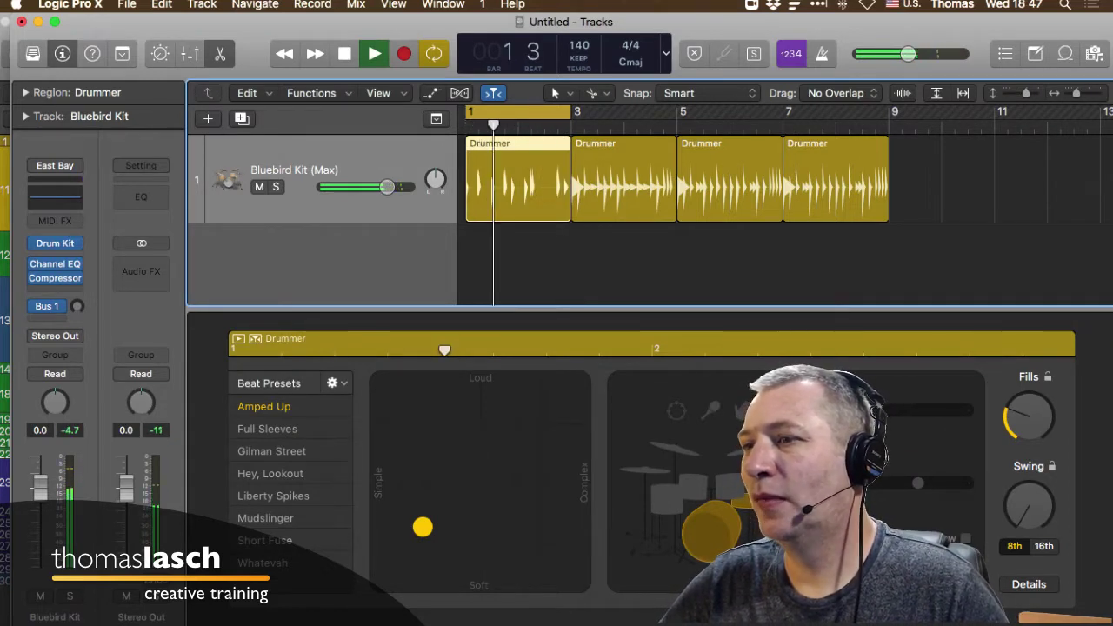
drag(423, 527, 460, 483)
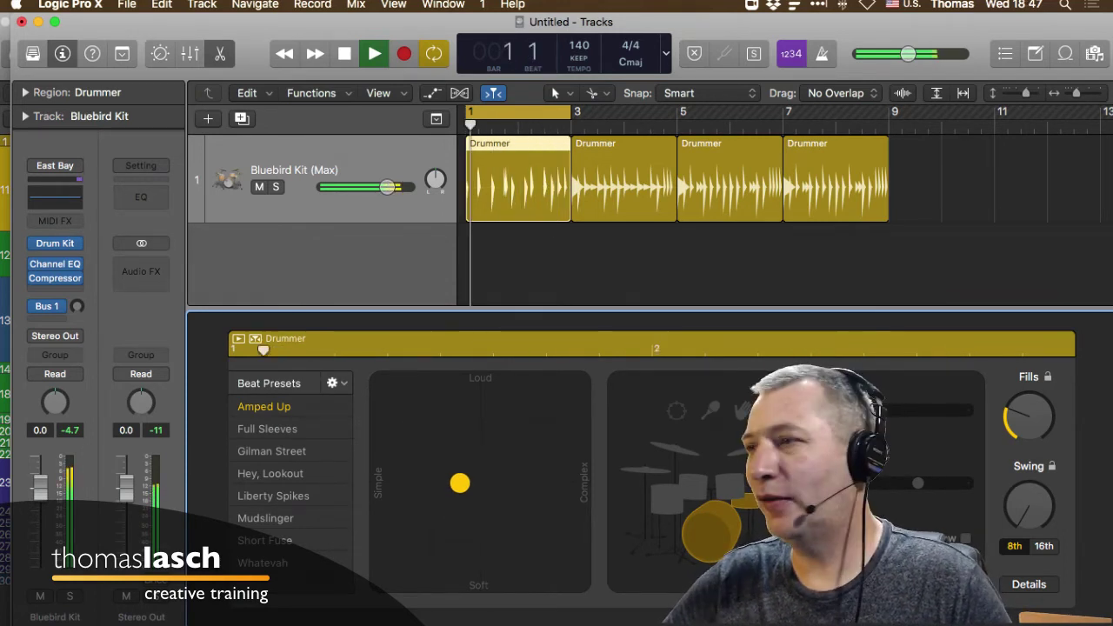
key(space)
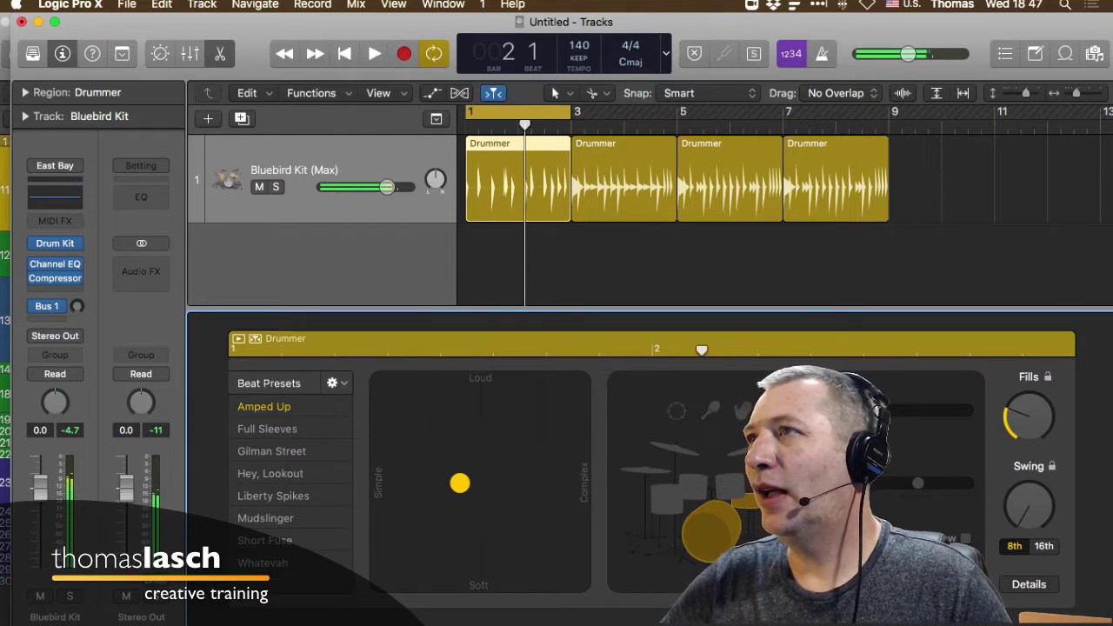
- Move the cycle to the second region, set its puck to medium loudness and high complexity, and adjust its kit pieces
click(623, 179)
drag(520, 112, 625, 112)
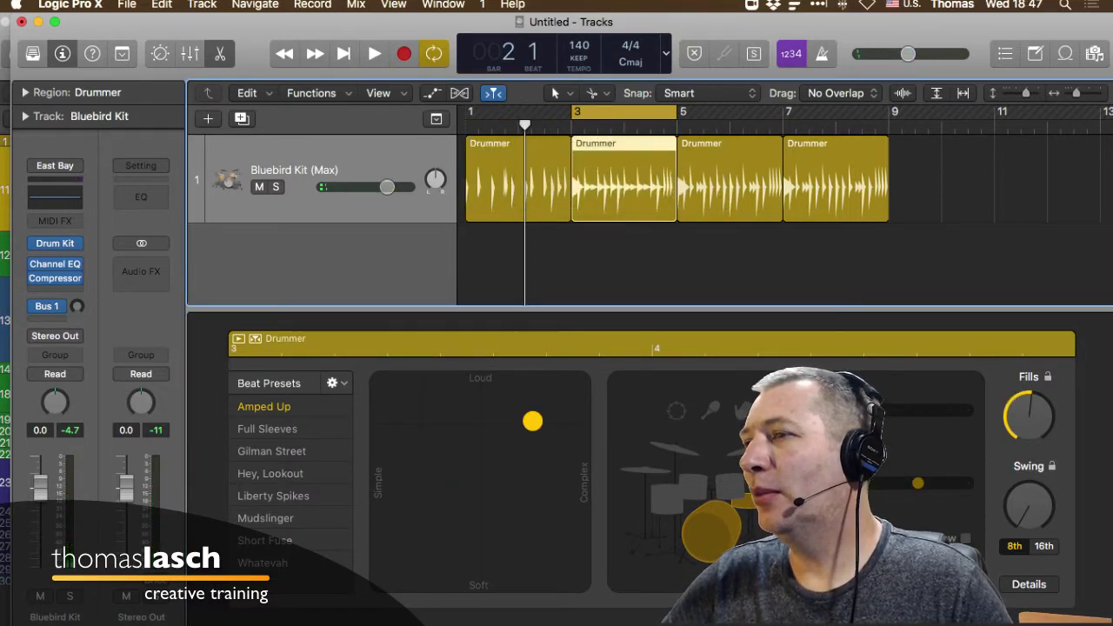
drag(532, 421, 473, 482)
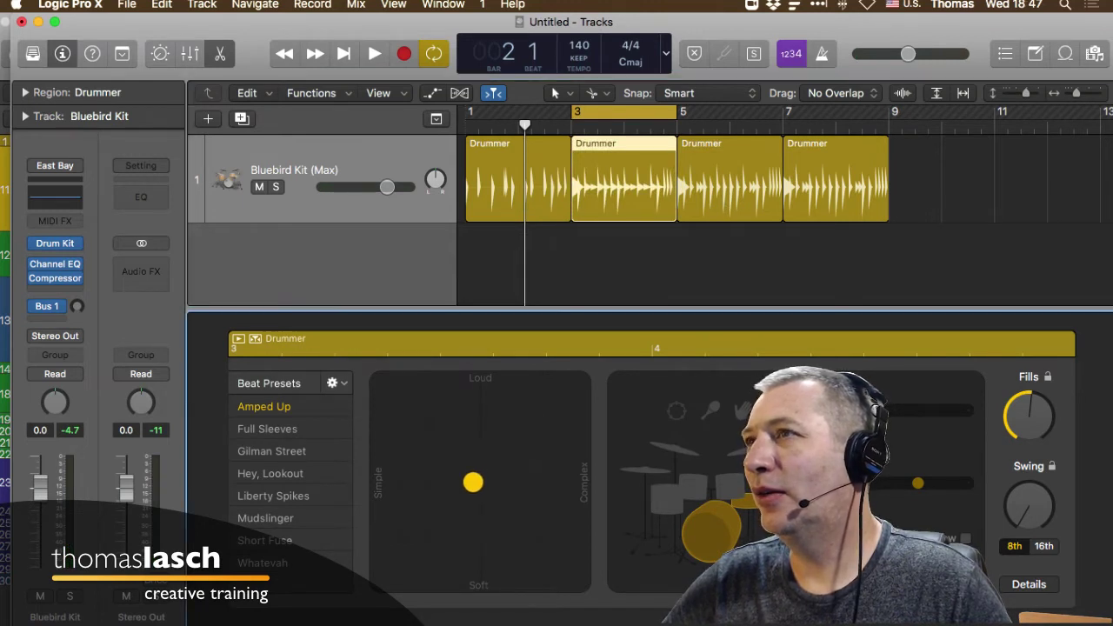
click(514, 174)
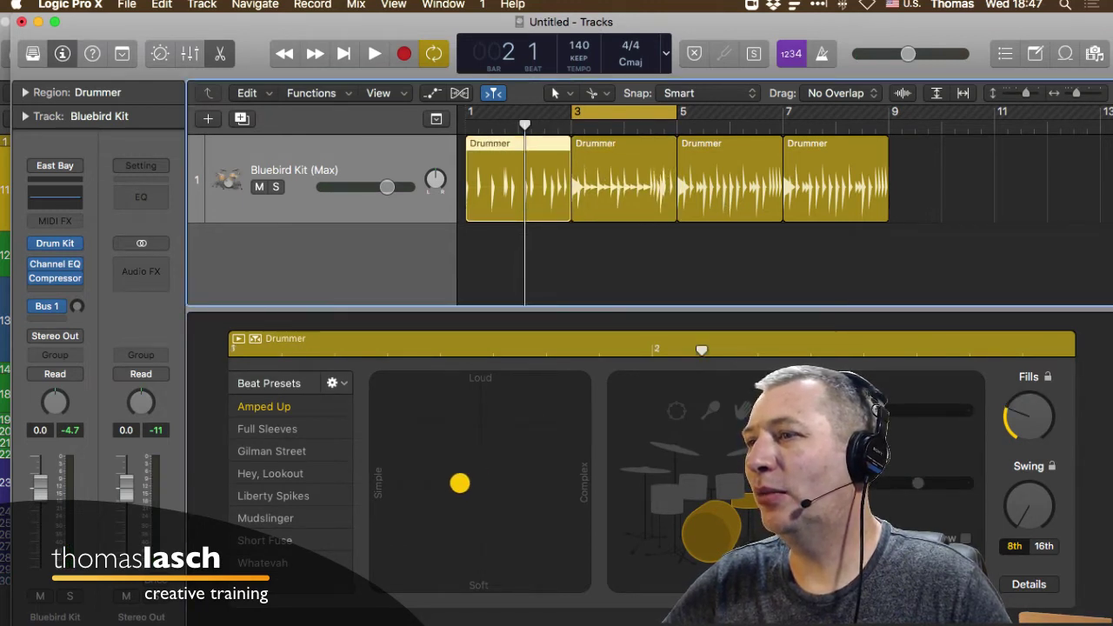
click(614, 178)
drag(477, 478, 527, 476)
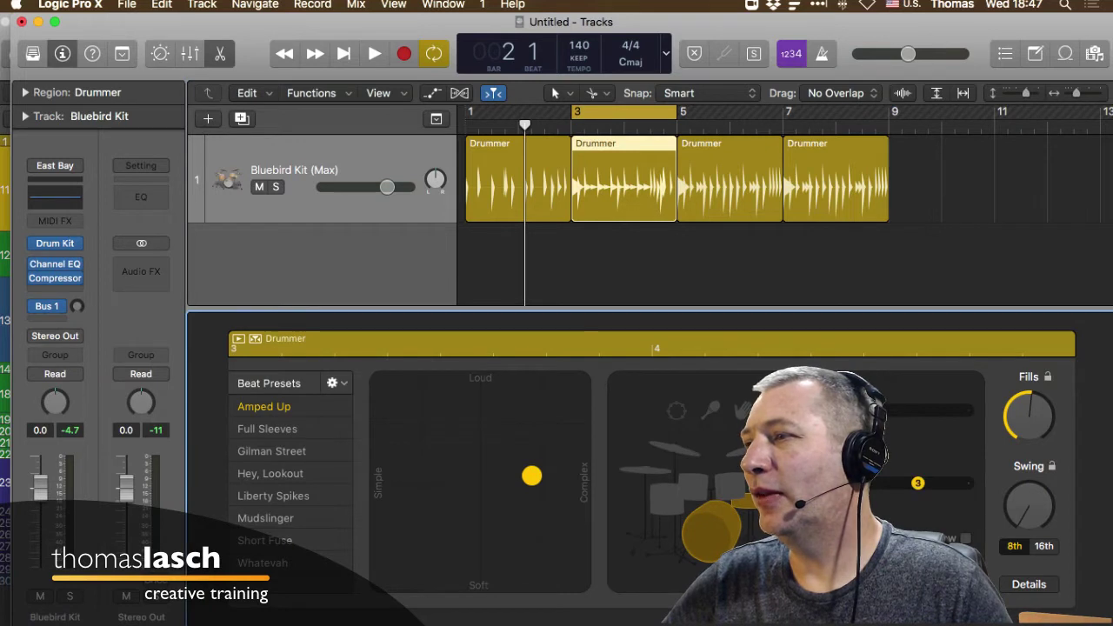
click(776, 474)
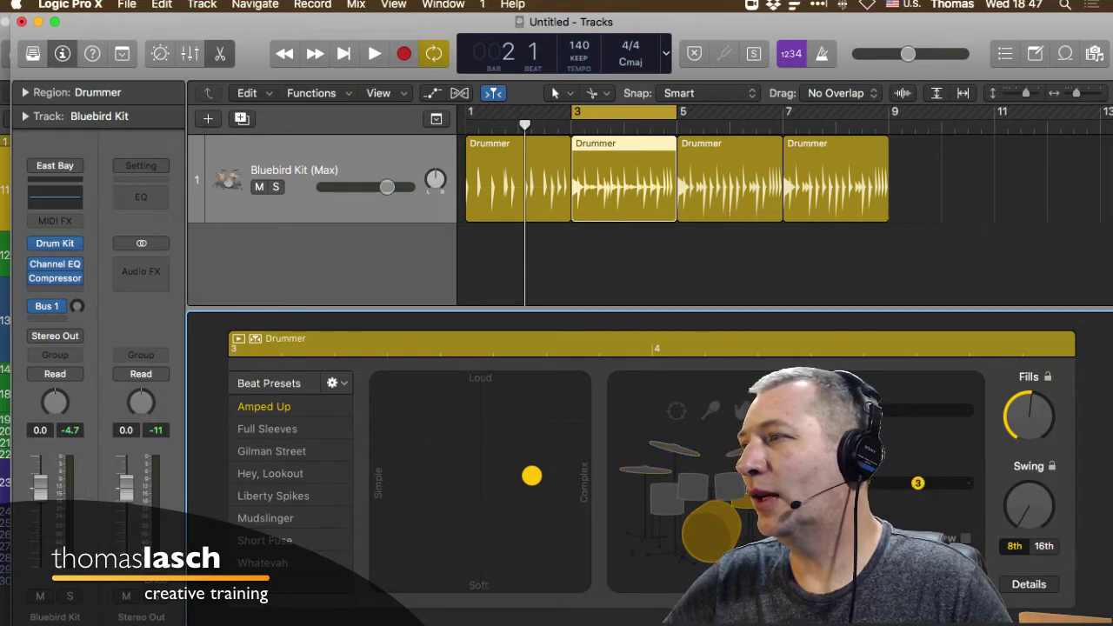
- Reduce the second region's fills during playback, extend the cycle back to bar 1, and audition the first two regions
key(space)
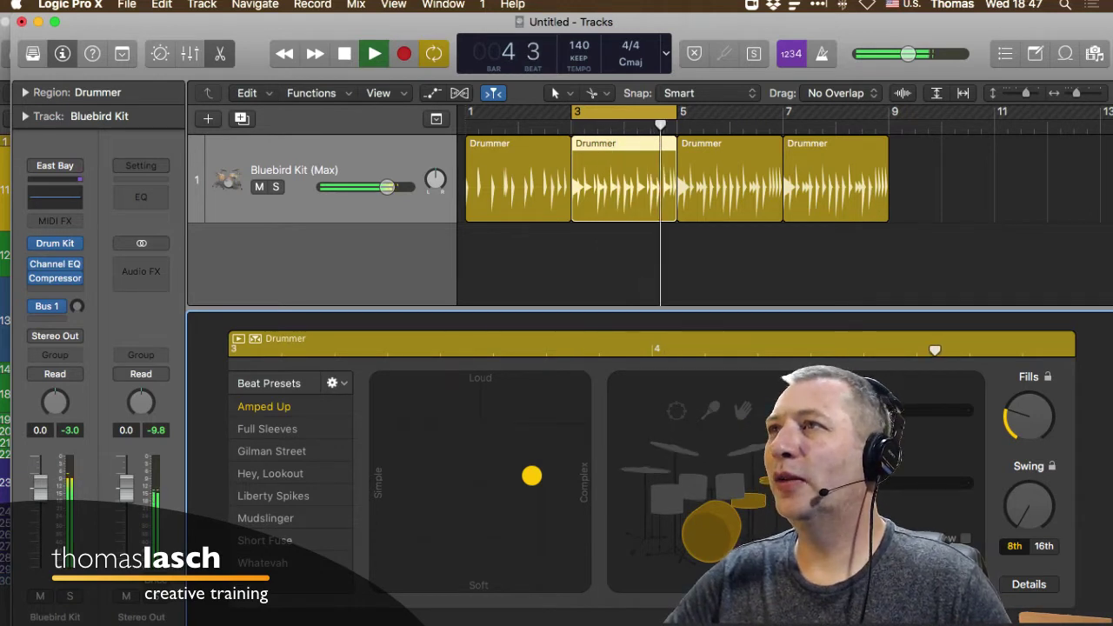
drag(573, 111, 468, 112)
key(space)
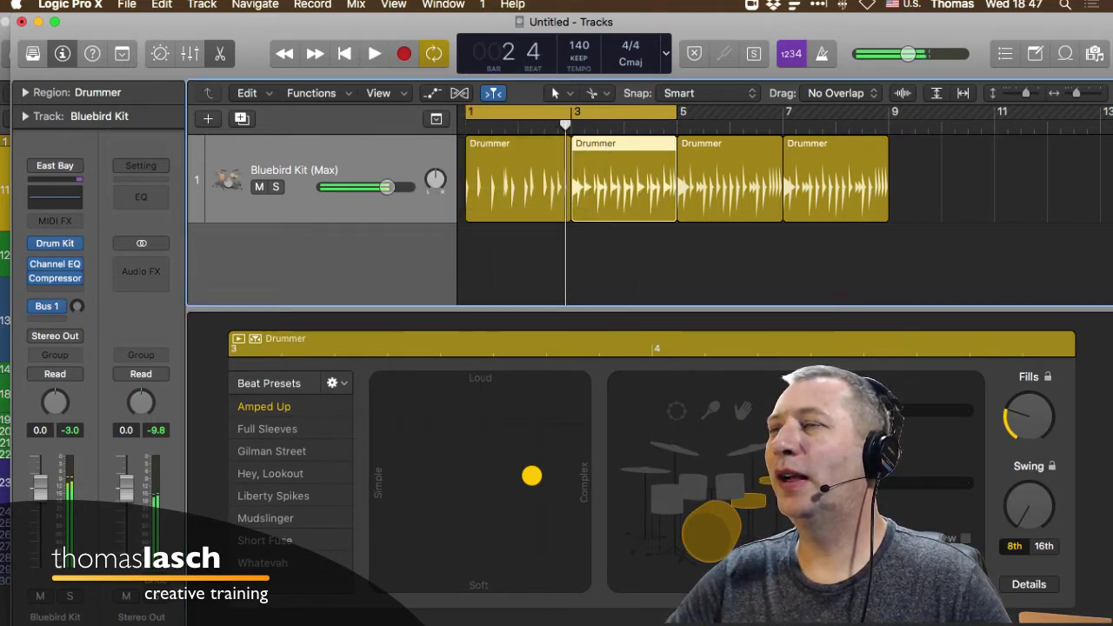
key(space)
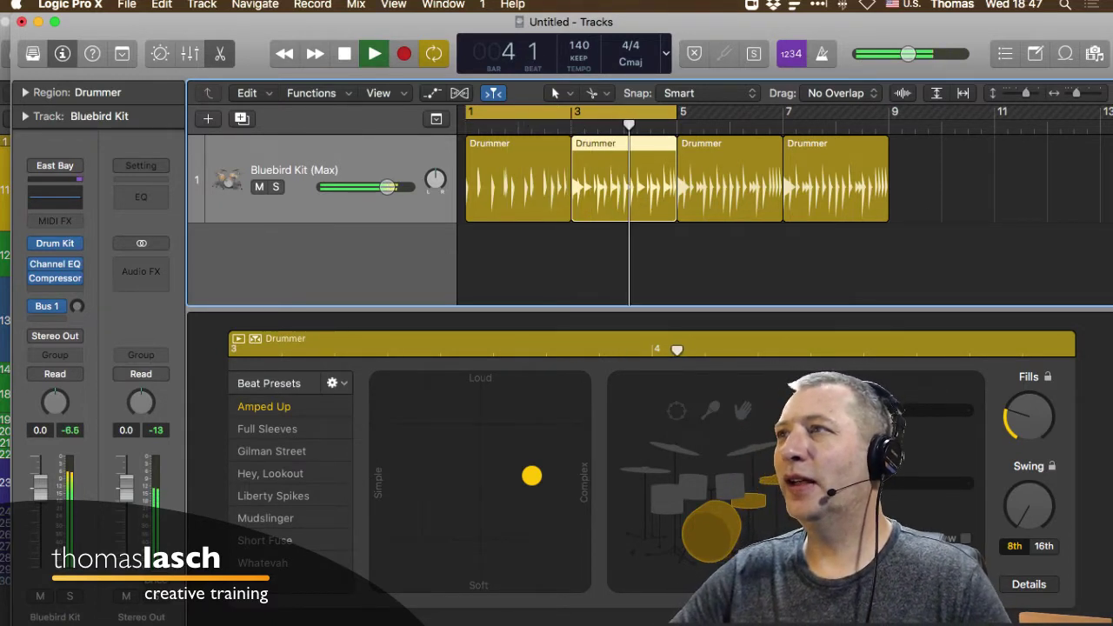
key(space)
- Make the third region slightly more complex with cymbals instead of toms, extend the cycle to bar 7, and reduce its fills
key(Right)
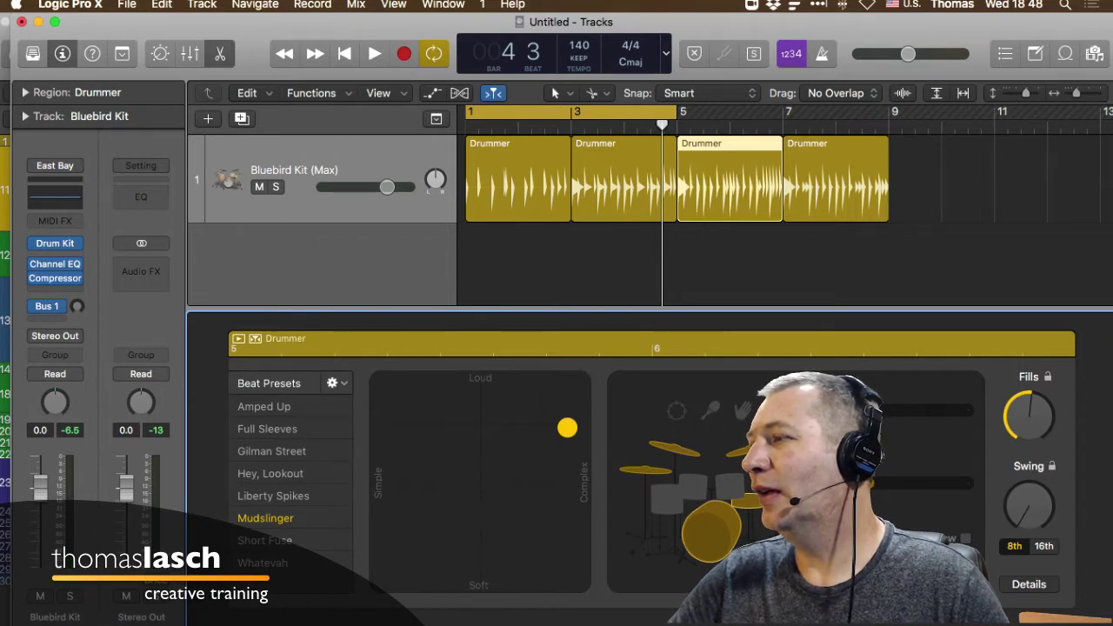
key(space)
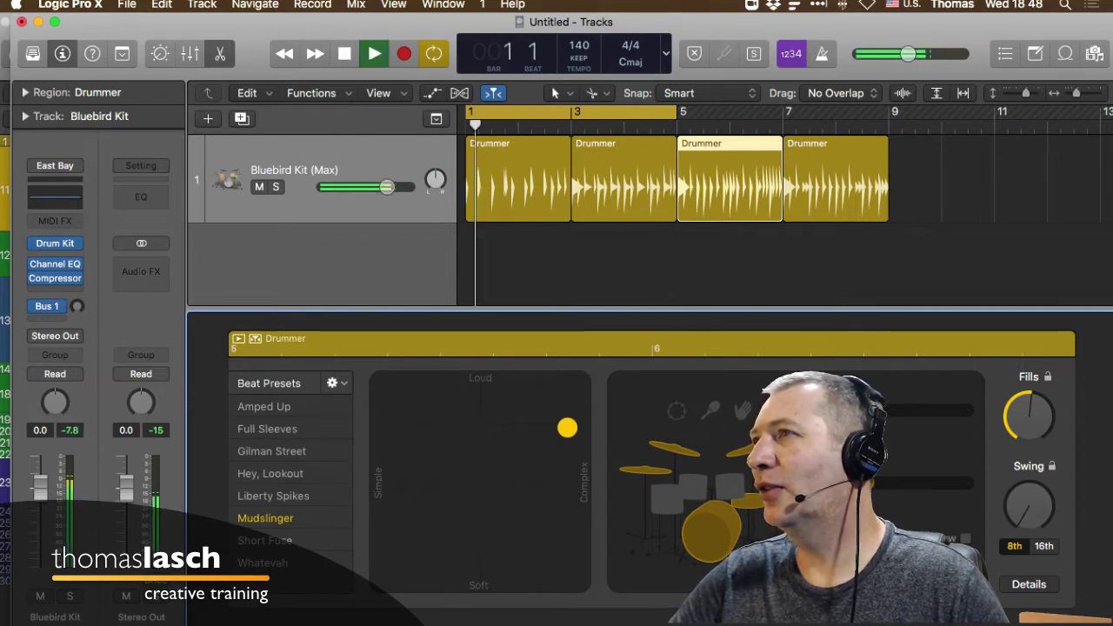
key(space)
drag(676, 111, 781, 111)
key(space)
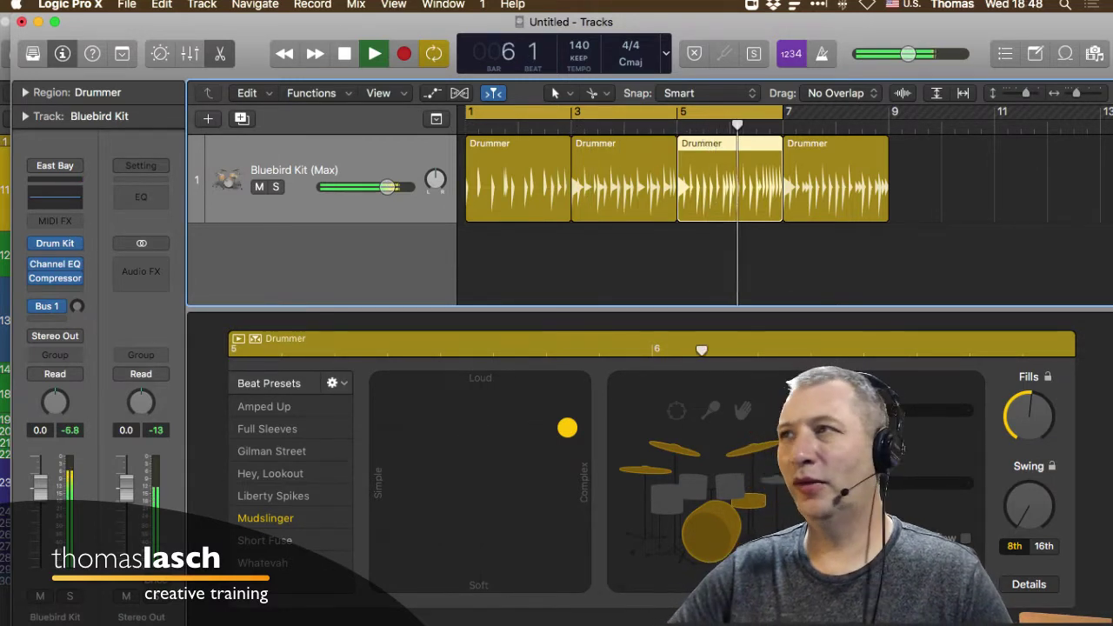
key(space)
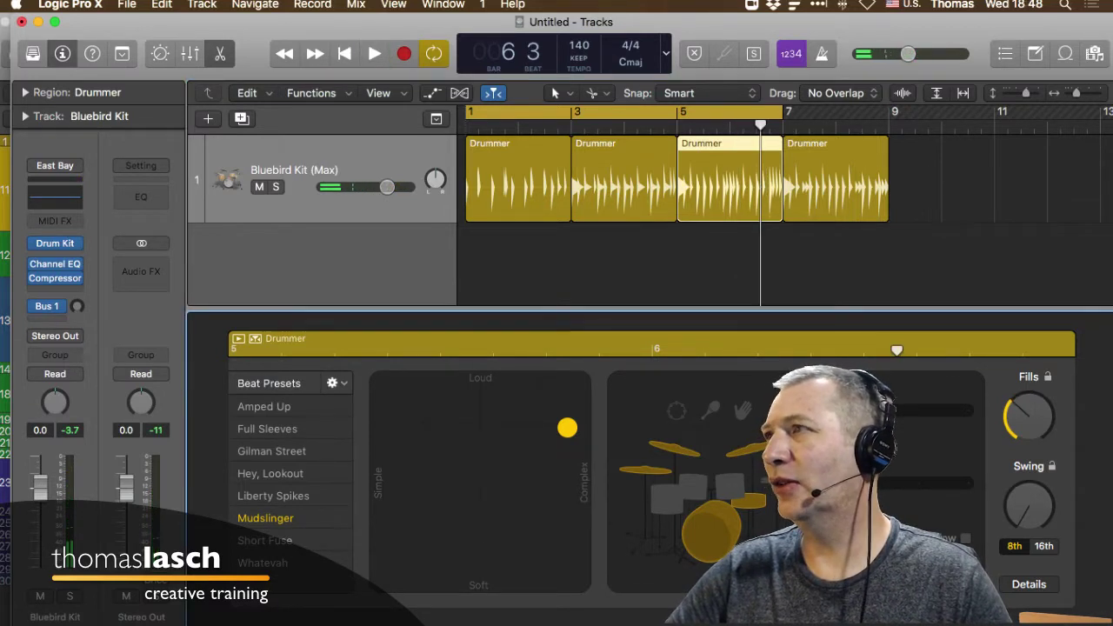
- Extend the cycle to bar 9 and make the fourth region louder and more complex, with its toms removed
click(826, 178)
drag(782, 113, 890, 112)
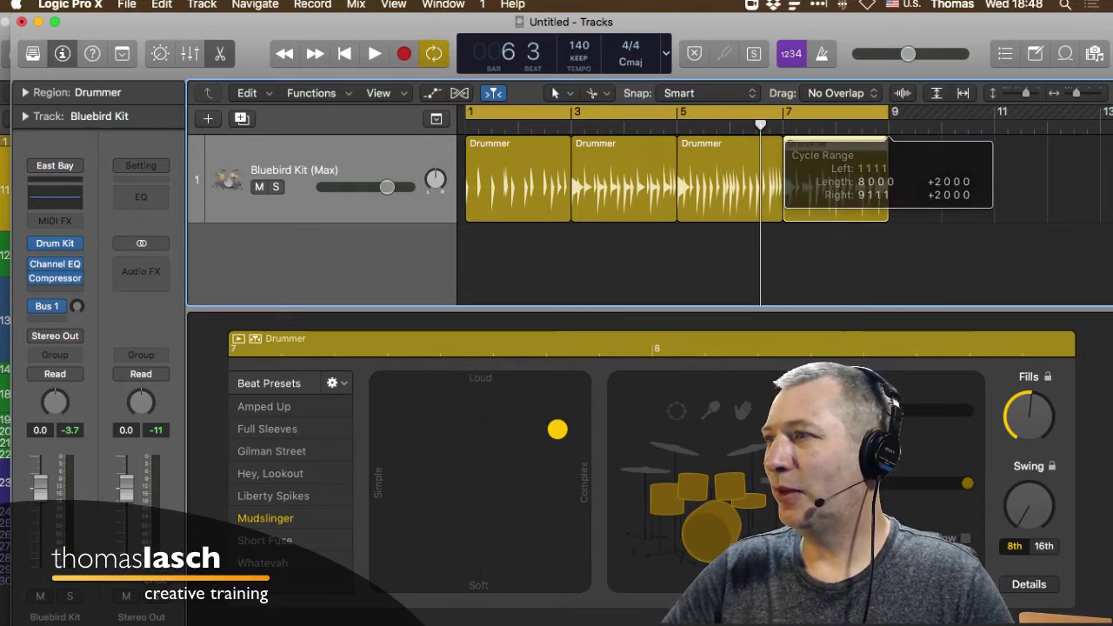
drag(558, 429, 562, 423)
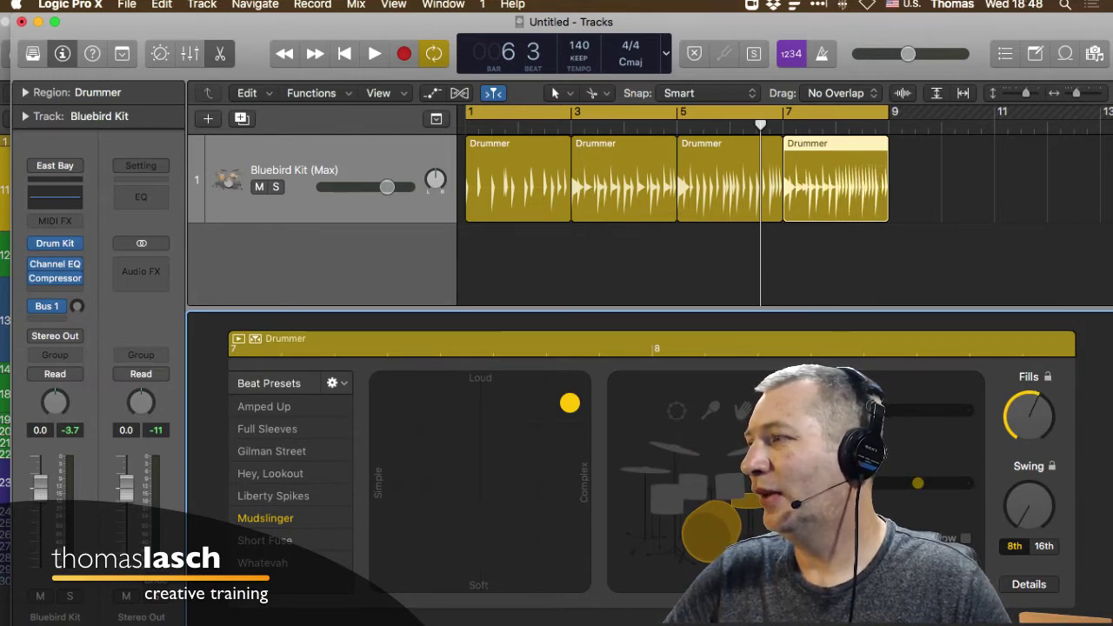
- Set the fourth region's swing to 16th and raise the master volume slightly while playing the whole beat
key(space)
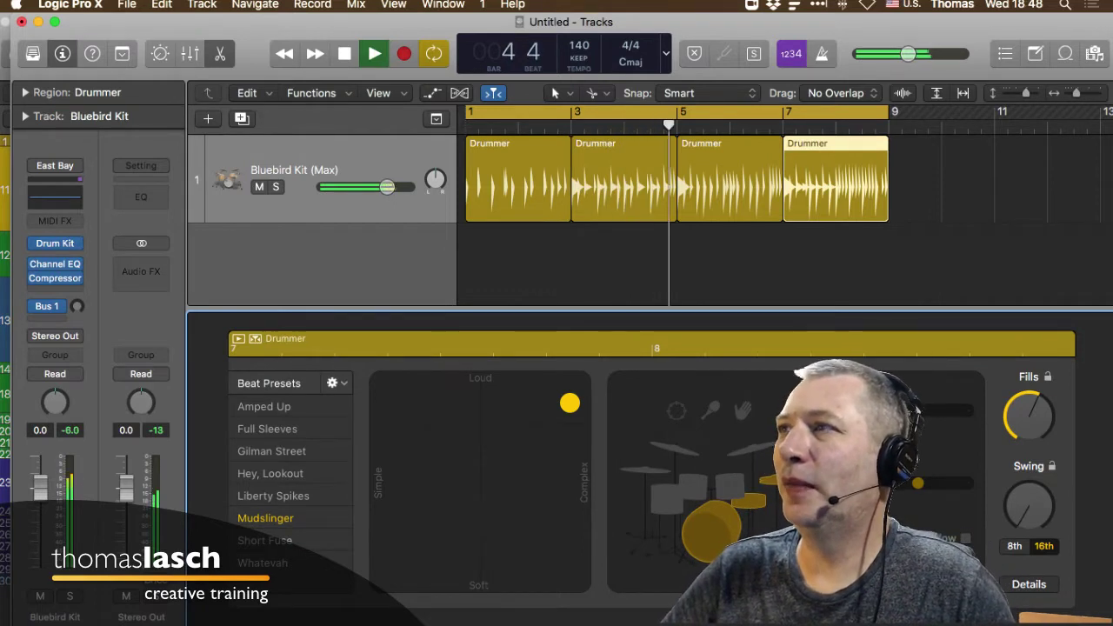
drag(908, 54, 916, 53)
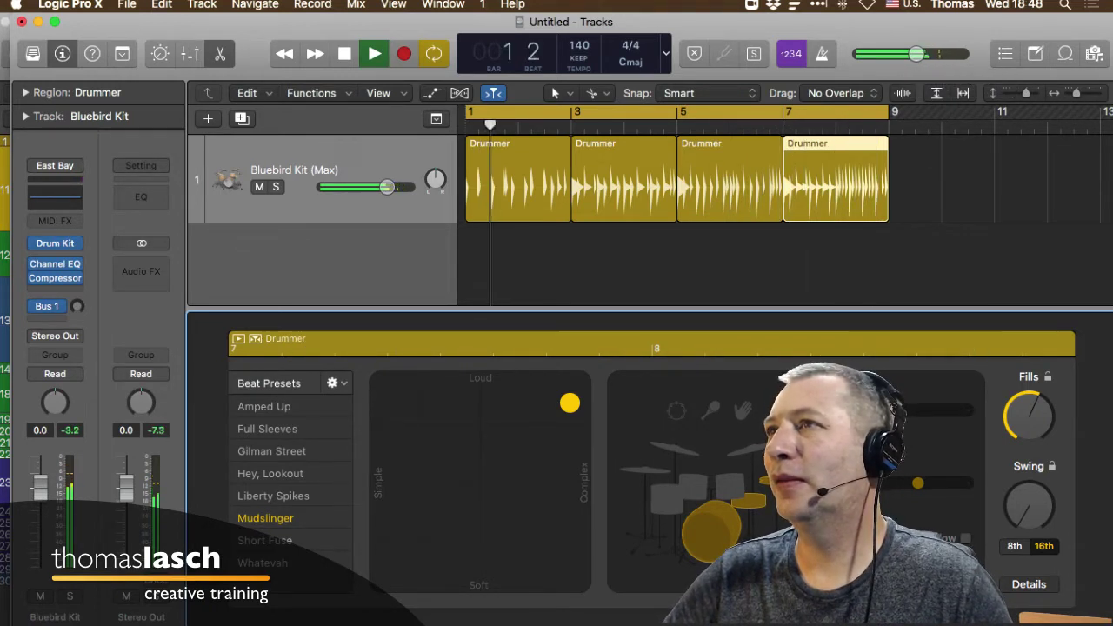
key(space)
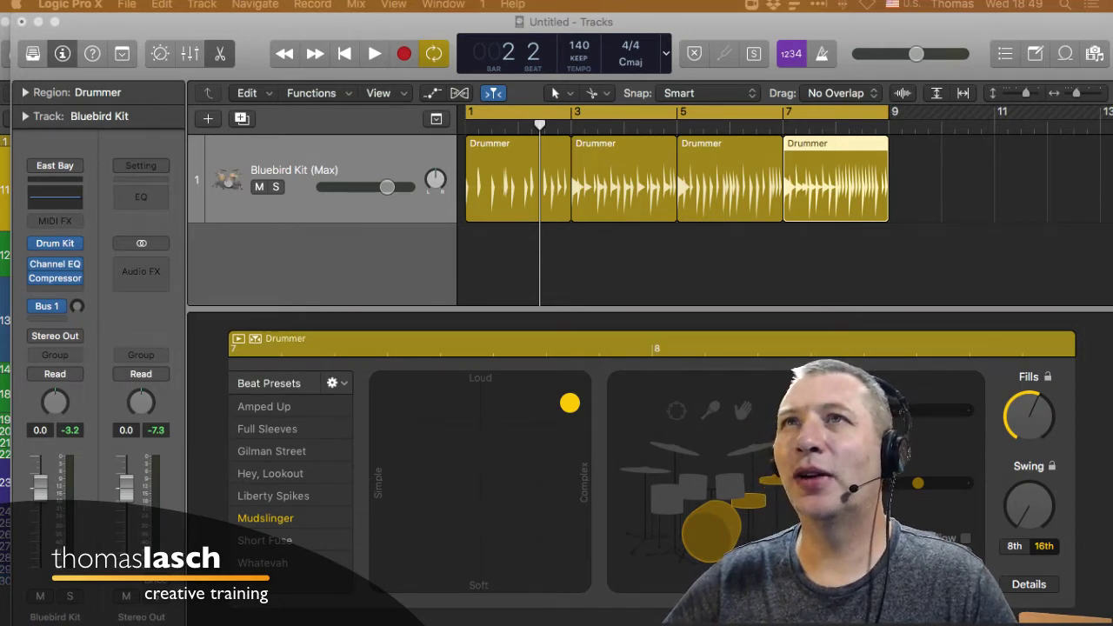
- Try to save the project under a new name, and briefly play the four-region beat
click(127, 5)
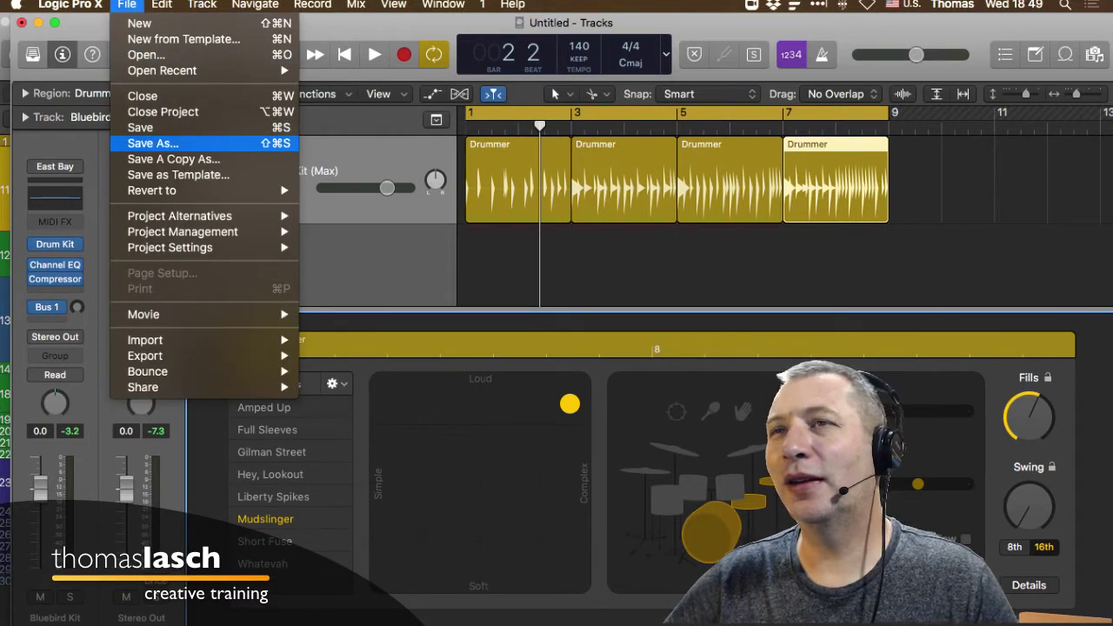
click(152, 143)
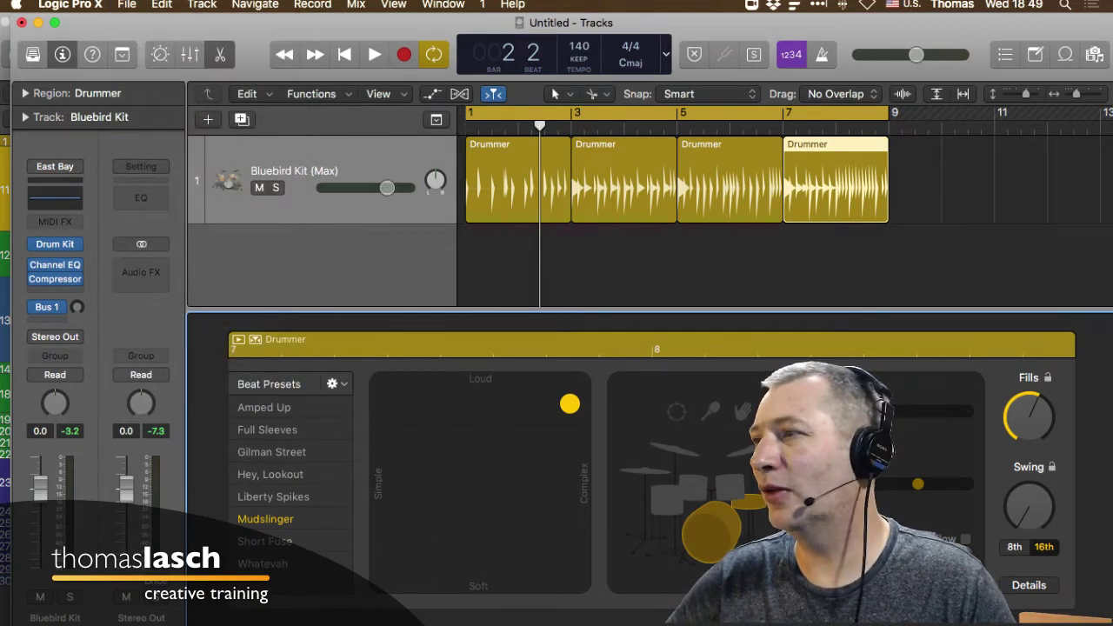
key(space)
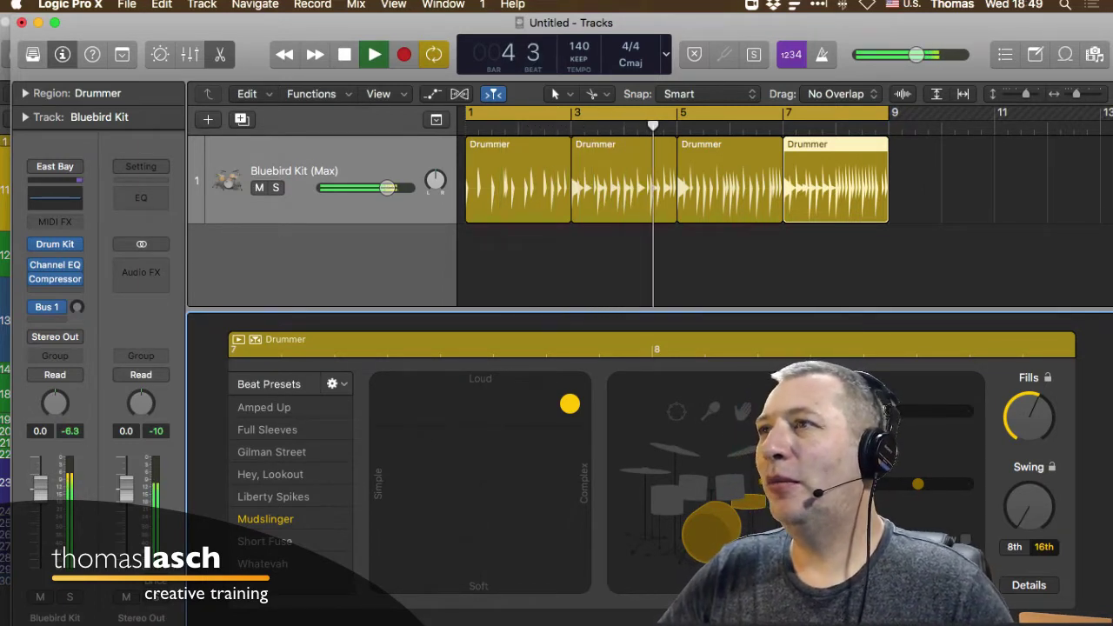
key(space)
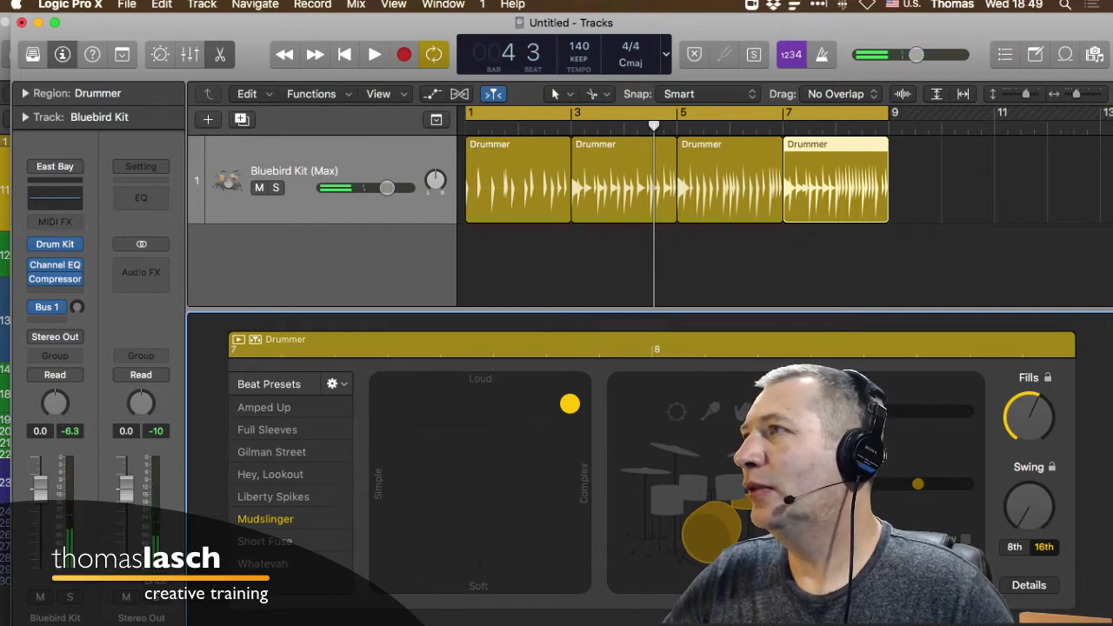
- Replace the Drummer editor and inspector with the Loop Browser, and lower the master volume to about -8.3 dB while the beat plays
key(space)
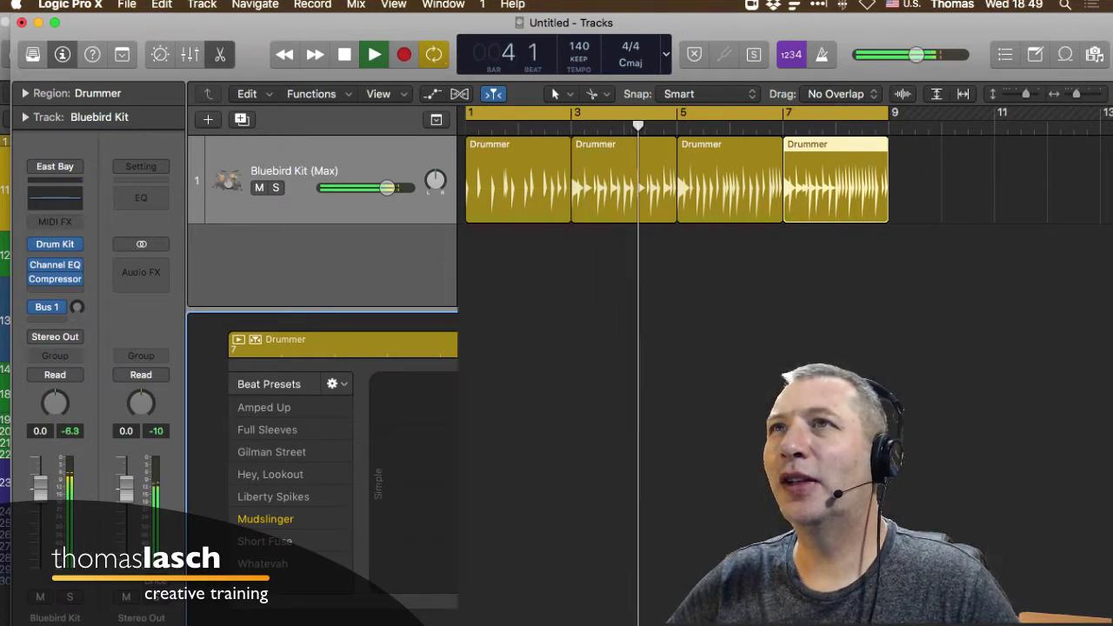
key(e)
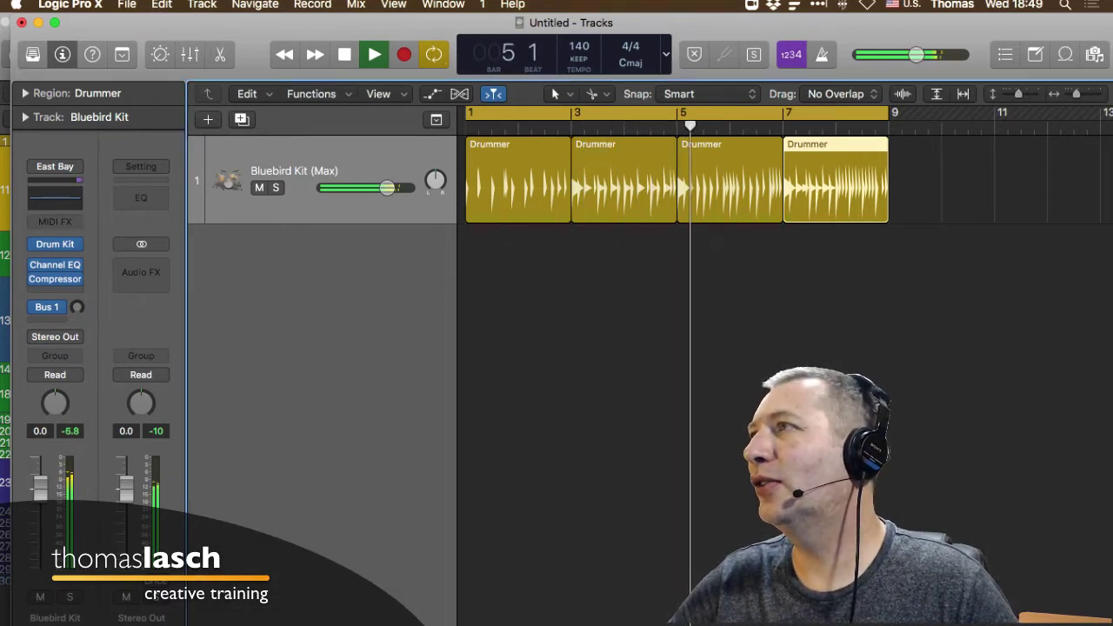
key(o)
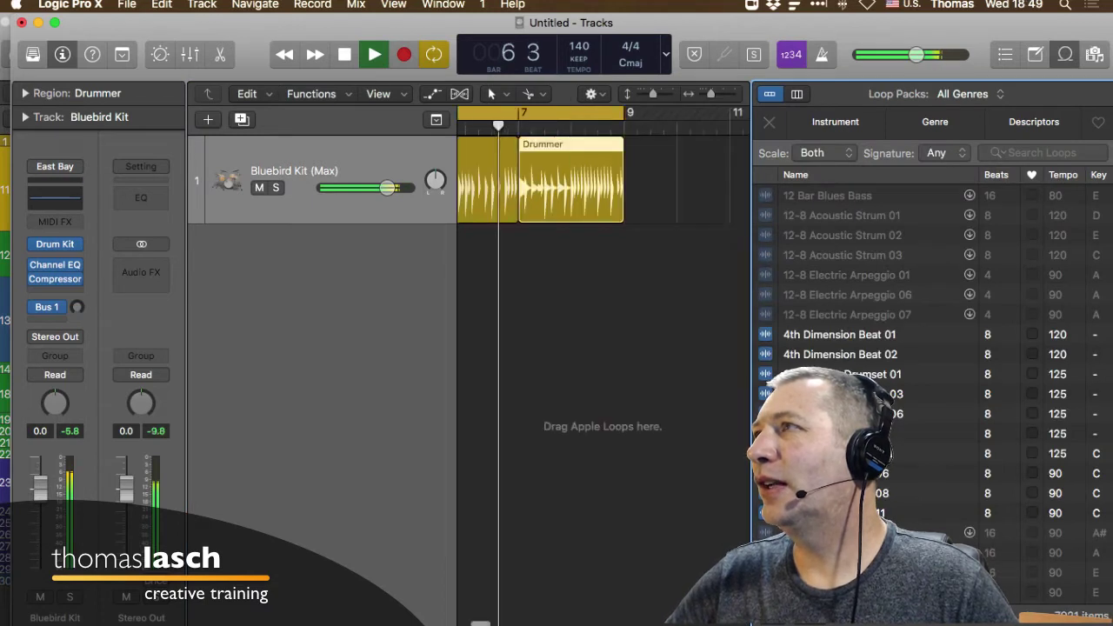
drag(917, 55, 904, 55)
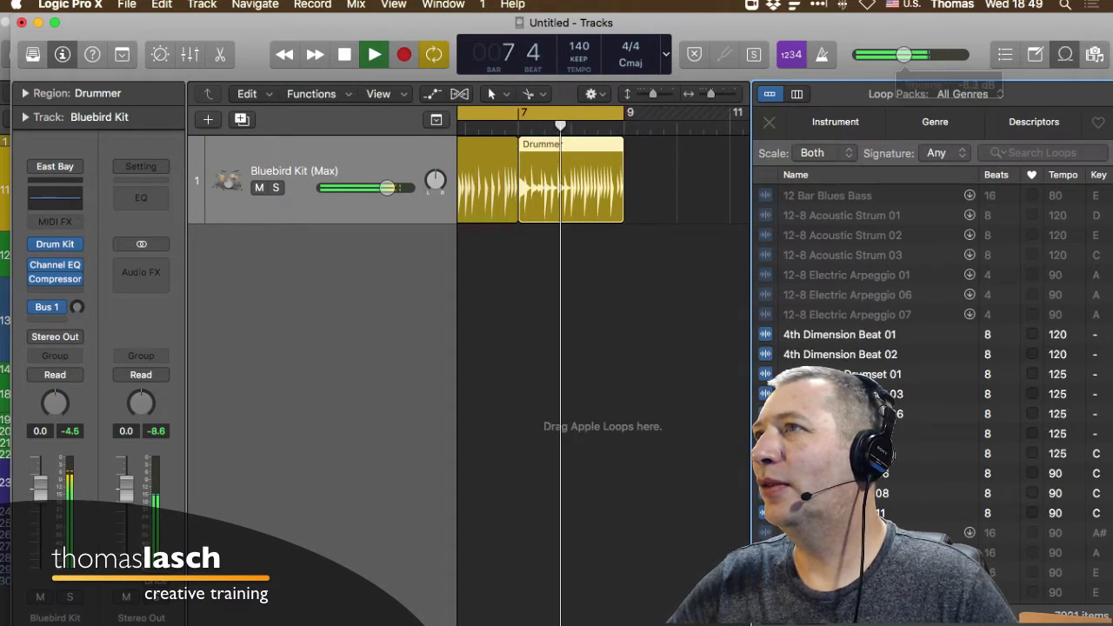
scroll(600, 348, left, 5)
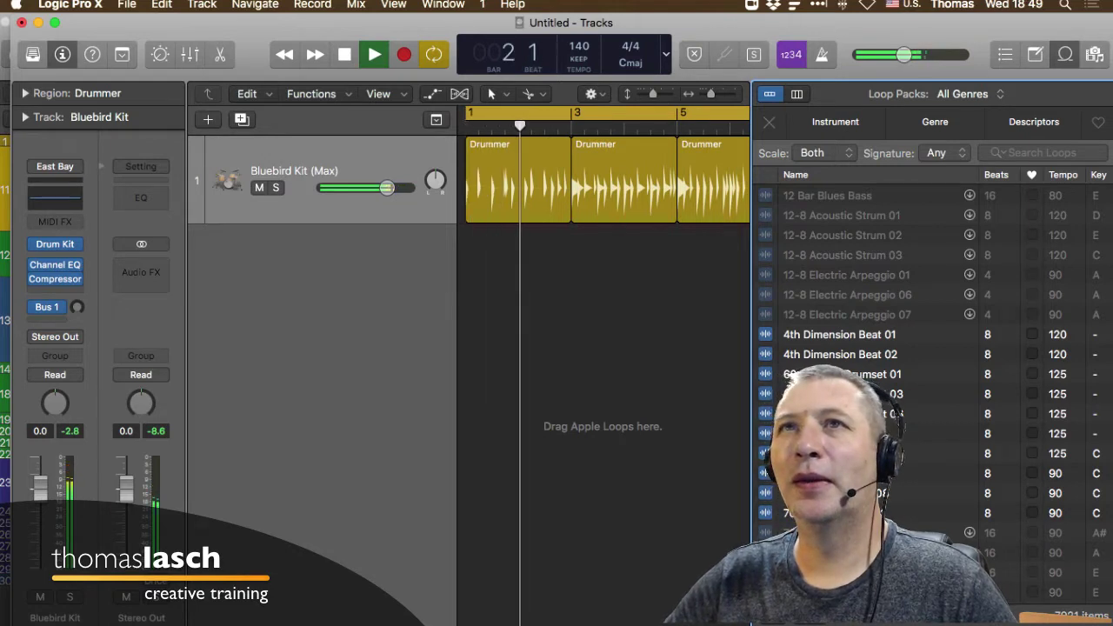
key(i)
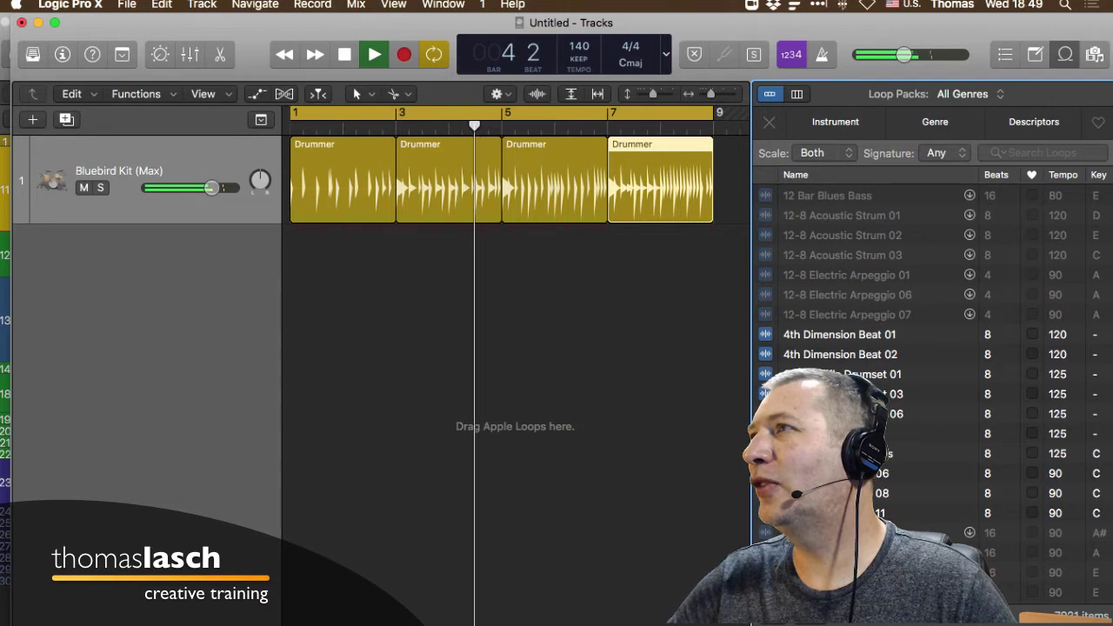
- Filter the Apple Loops by the Bass instrument and stop playback
click(835, 122)
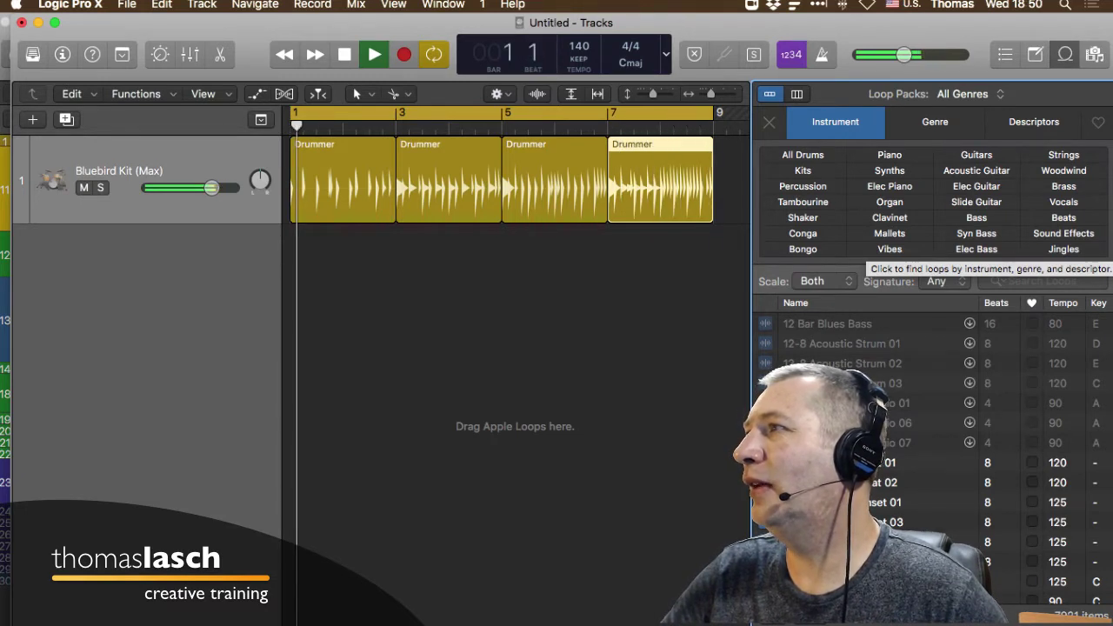
click(976, 217)
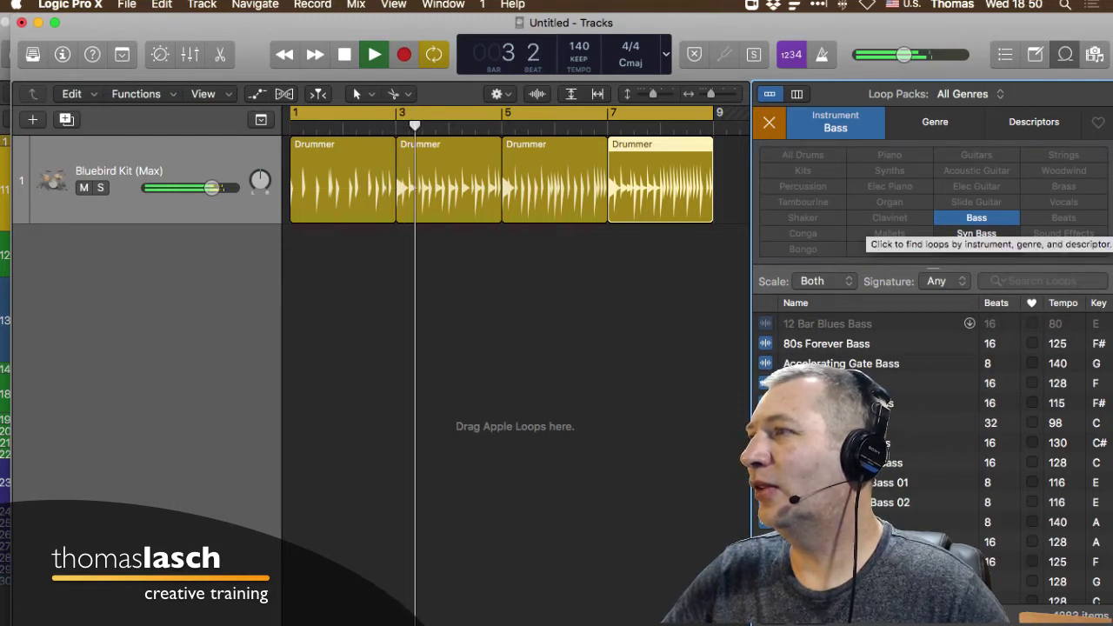
key(space)
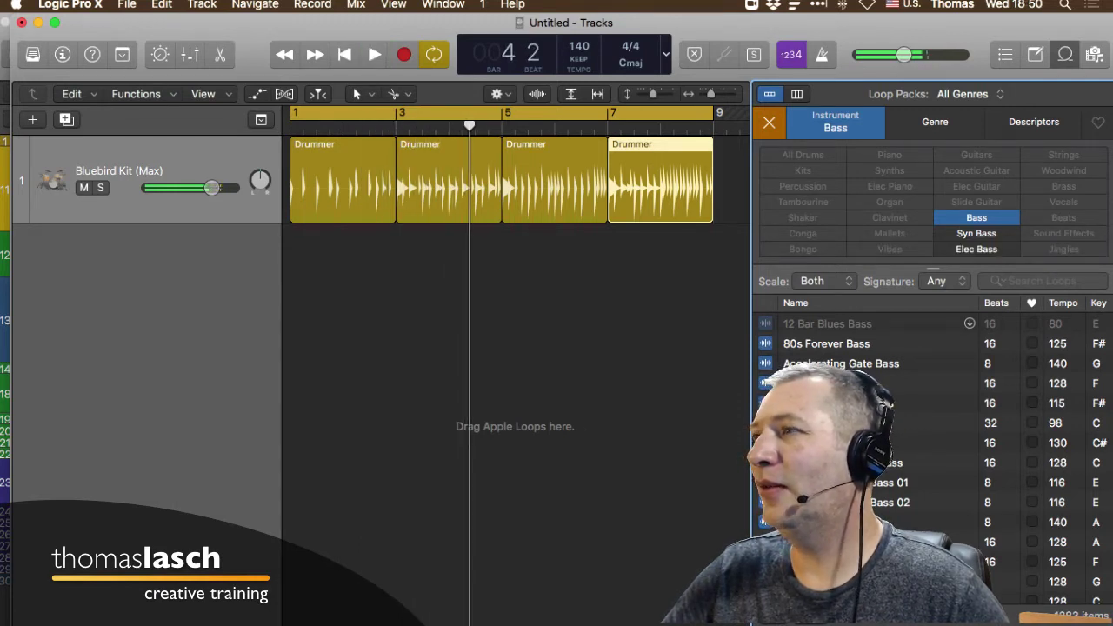
- Audition the bass loops one after another without the beat, starting from 80s Forever Bass and Accelerating Gate Bass, and look through further loops
click(826, 344)
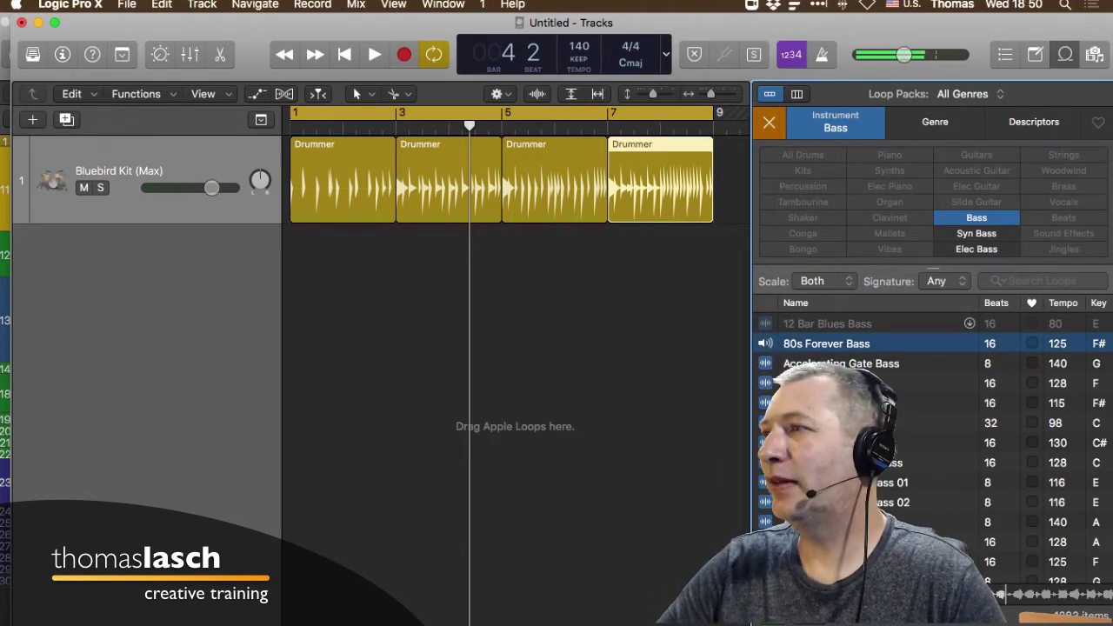
click(841, 363)
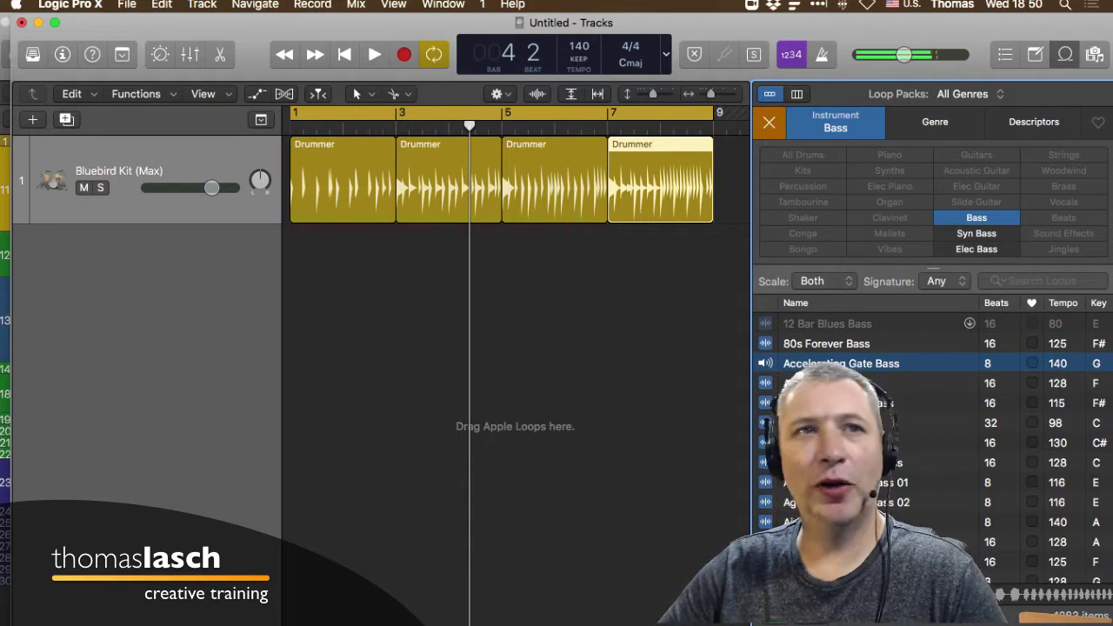
key(Down)
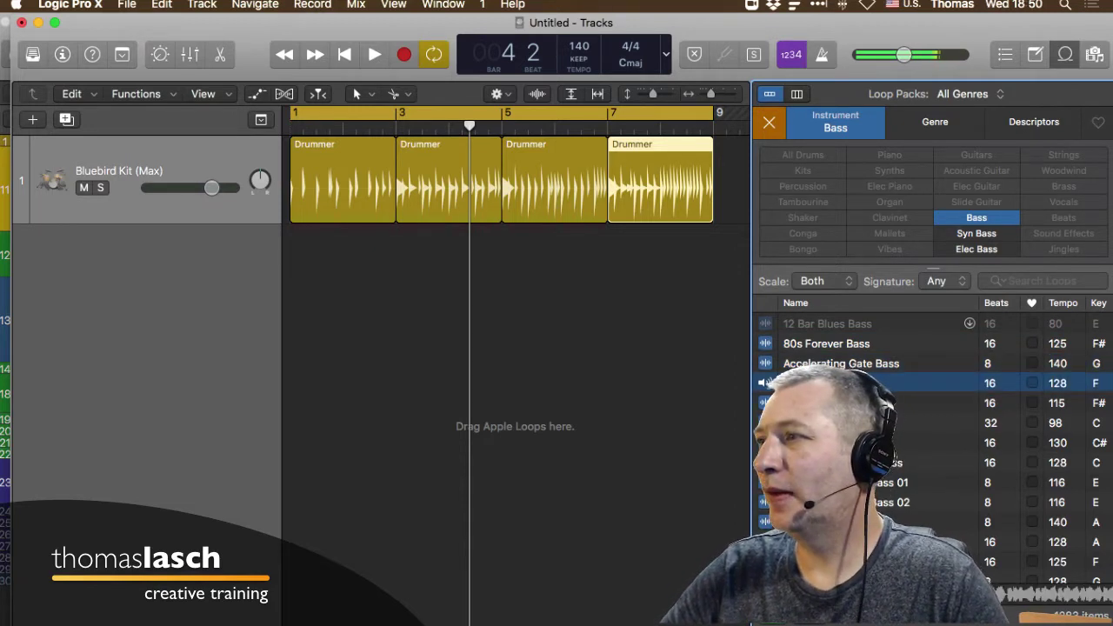
key(Down)
key(Down)
key(Down)
key(Down)
key(Down)
key(Down)
key(Down)
key(Down)
key(Down)
key(Down)
key(Down)
key(Down)
key(Down)
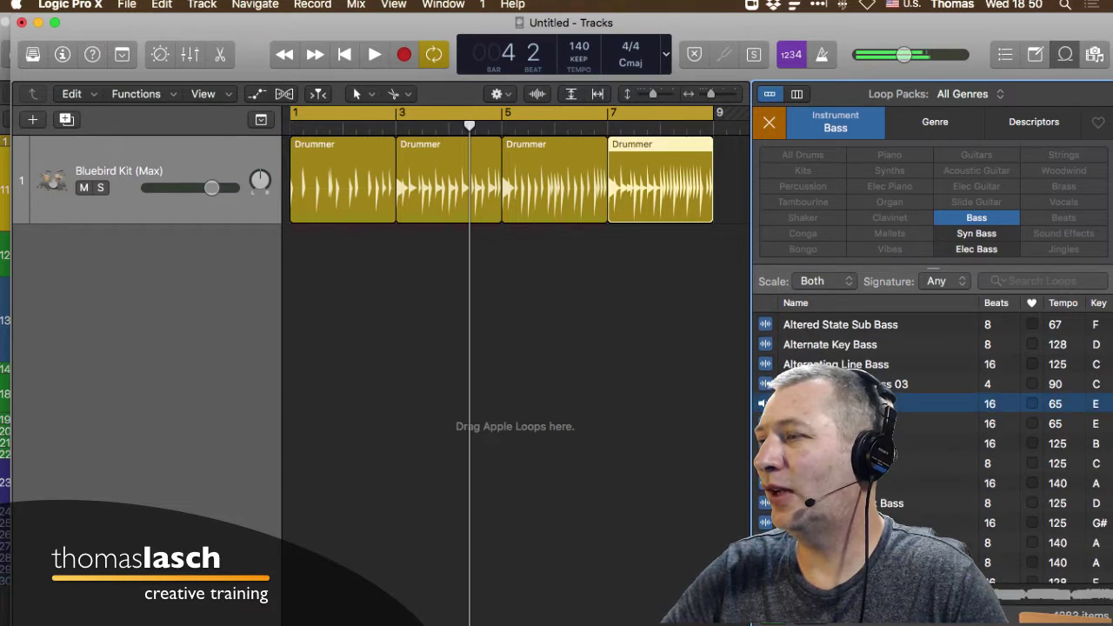
scroll(930, 444, down, 10)
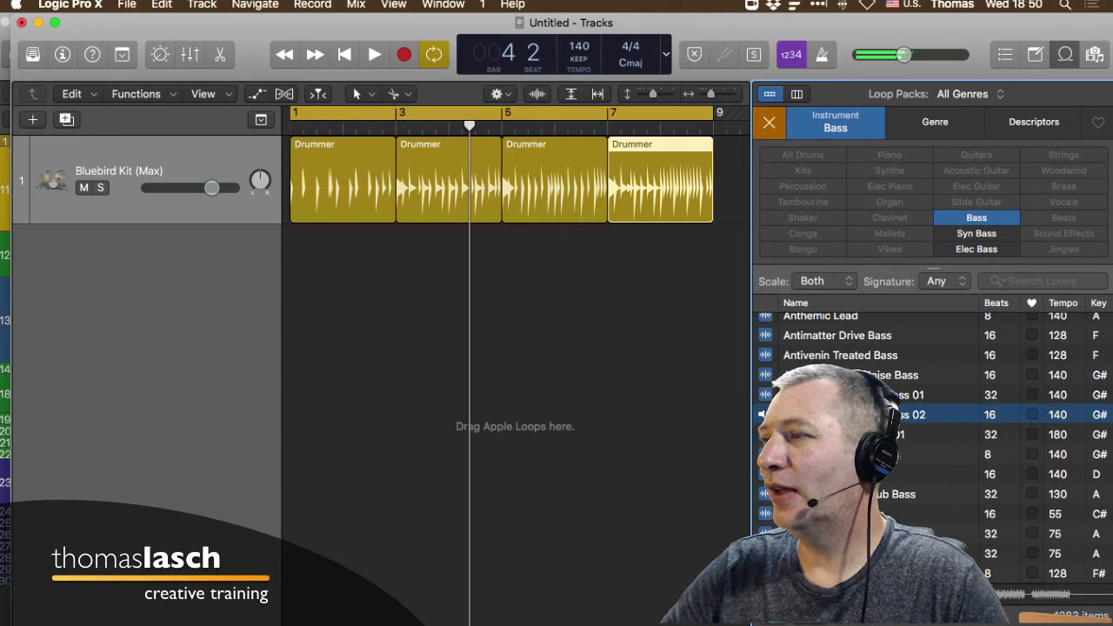
scroll(930, 444, down, 7)
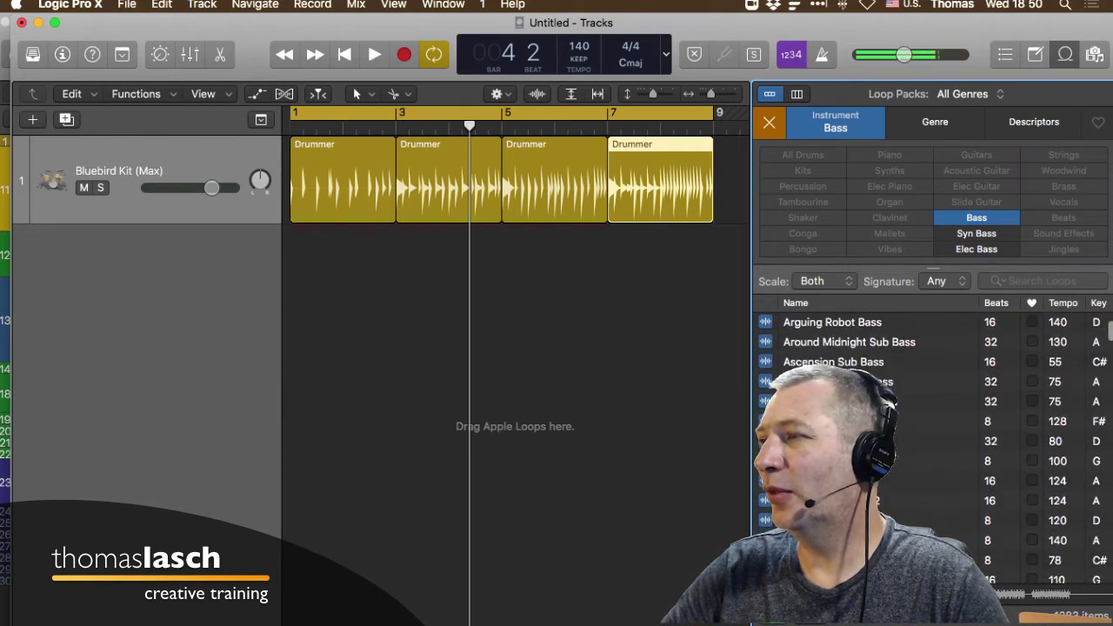
scroll(931, 443, up, 10)
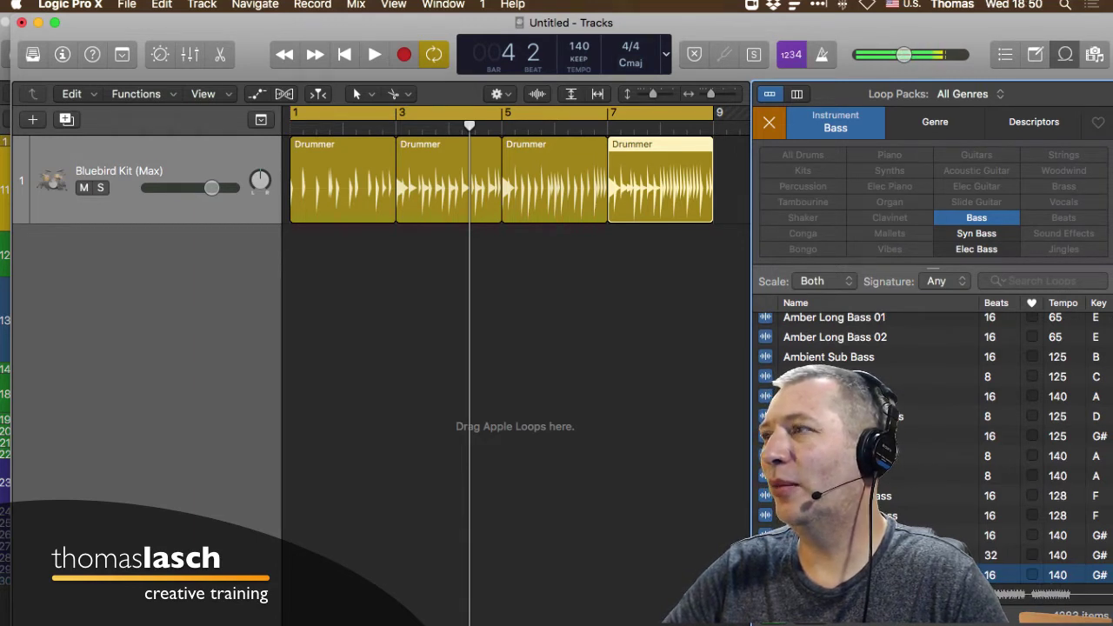
scroll(931, 444, down, 2)
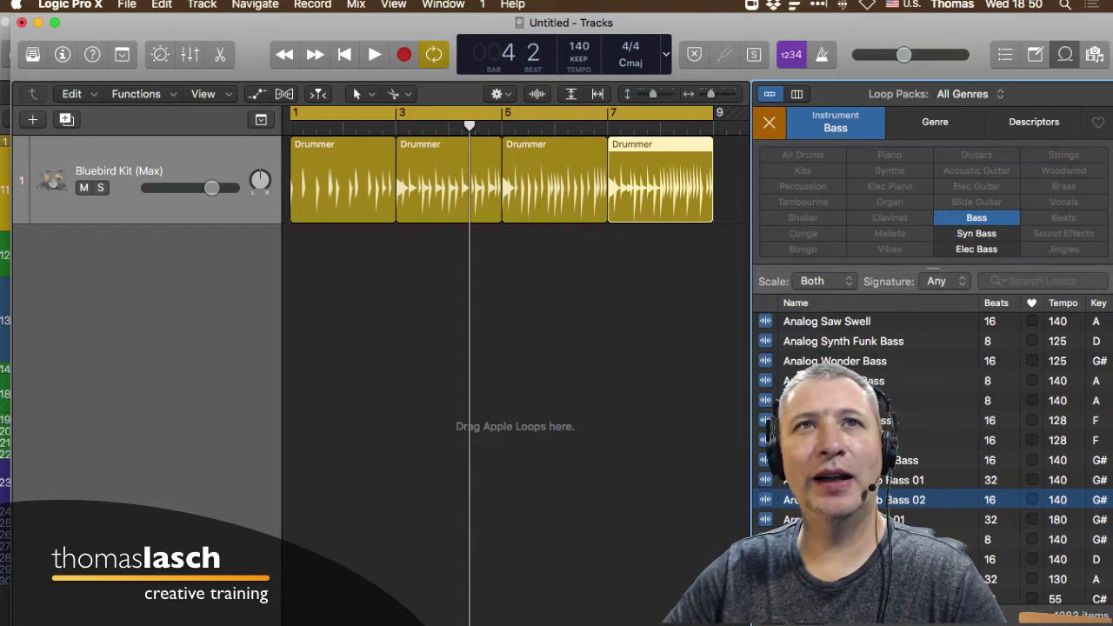
- Compare more bass loops, auditioning Be Together Bass and Beach Run Bass against the playing beat
click(821, 420)
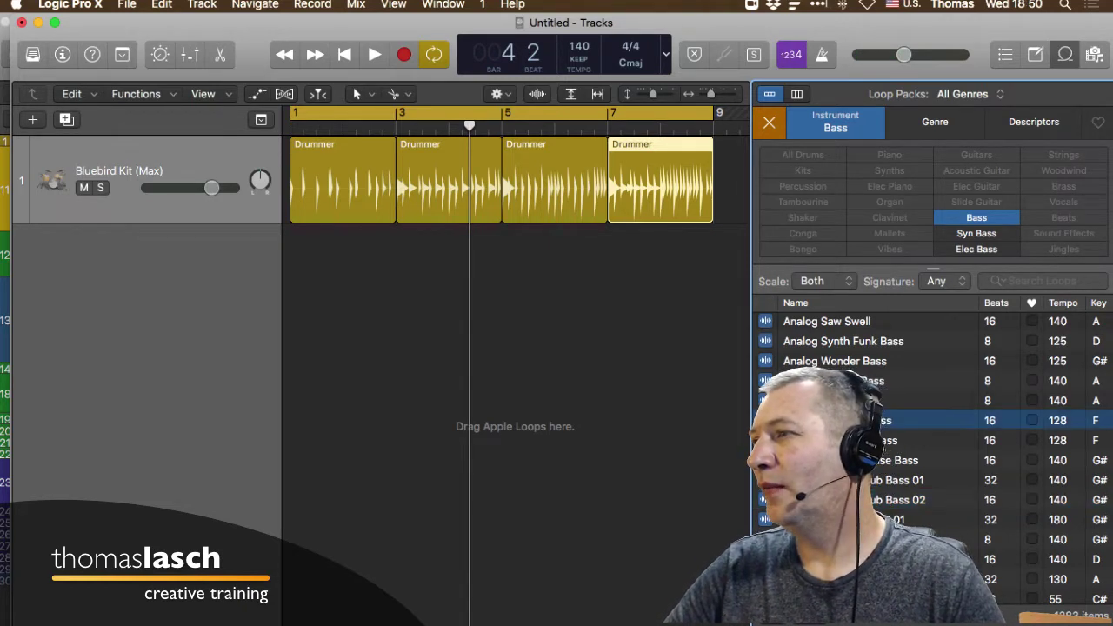
click(822, 500)
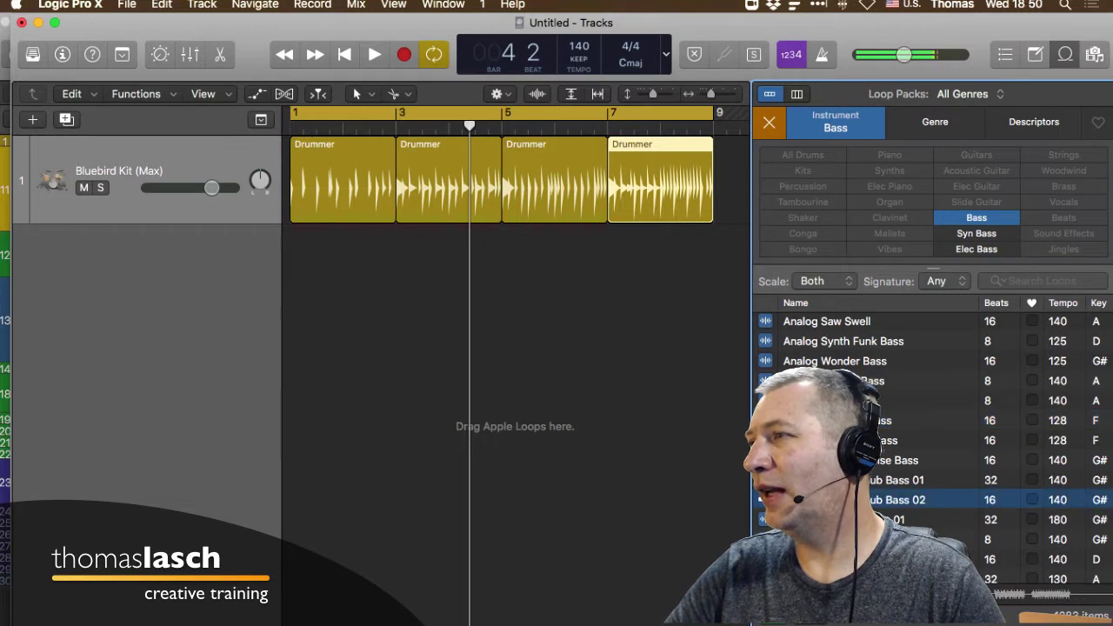
key(space)
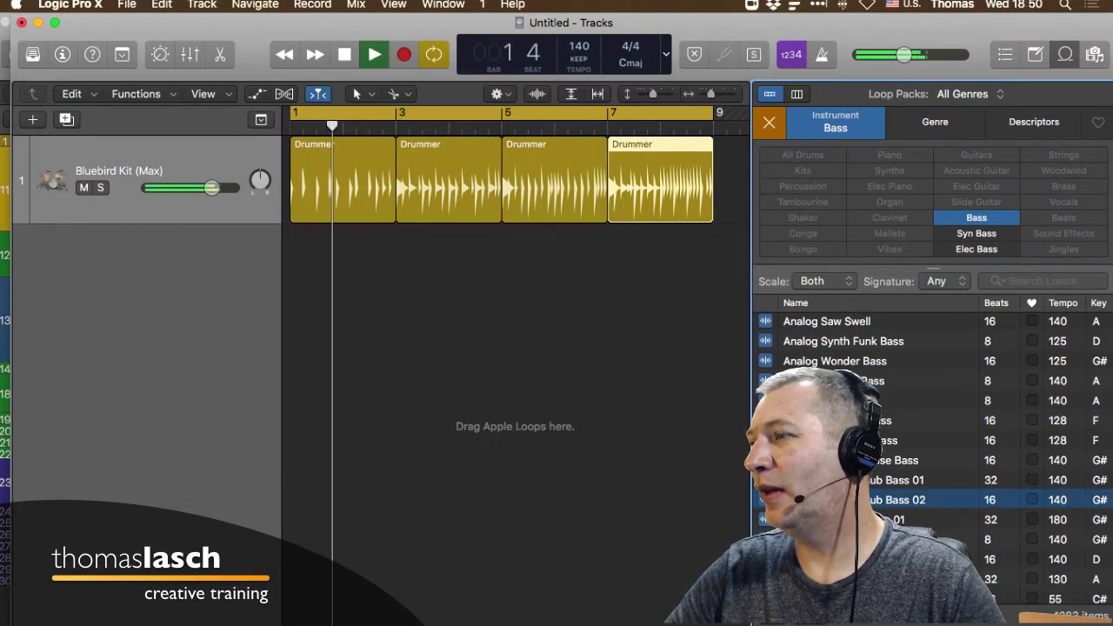
scroll(869, 461, down, 10)
click(822, 482)
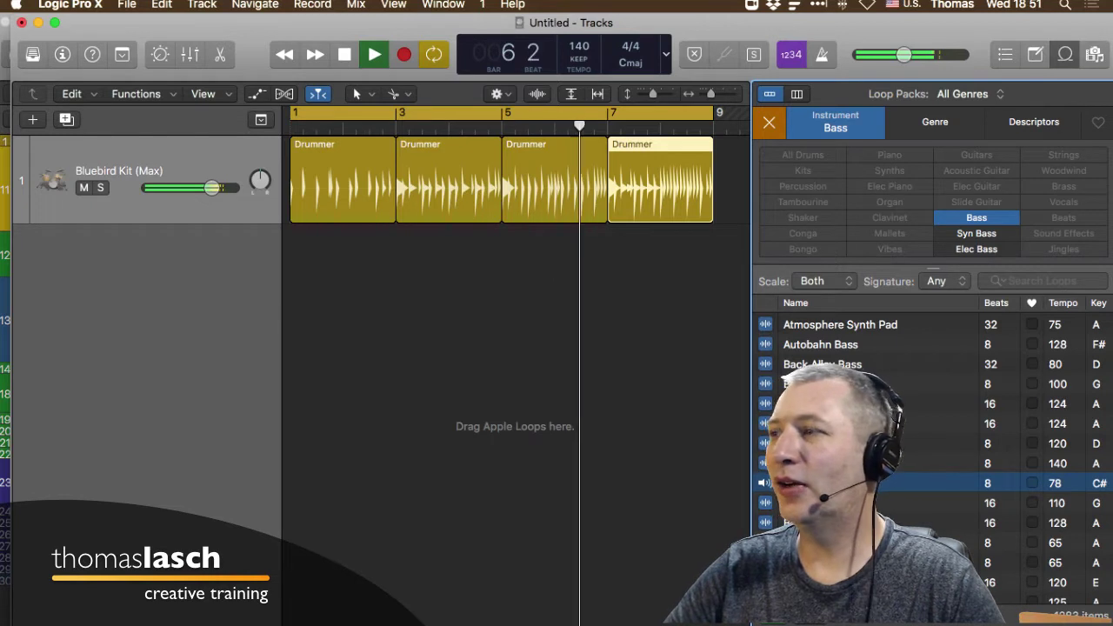
key(Down)
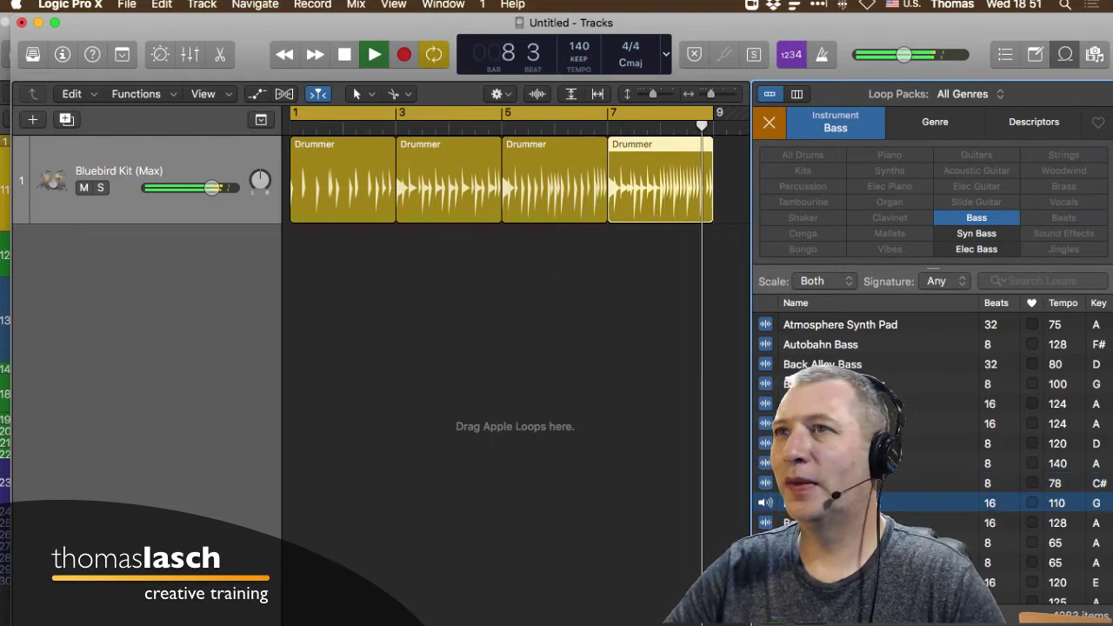
scroll(870, 456, down, 2)
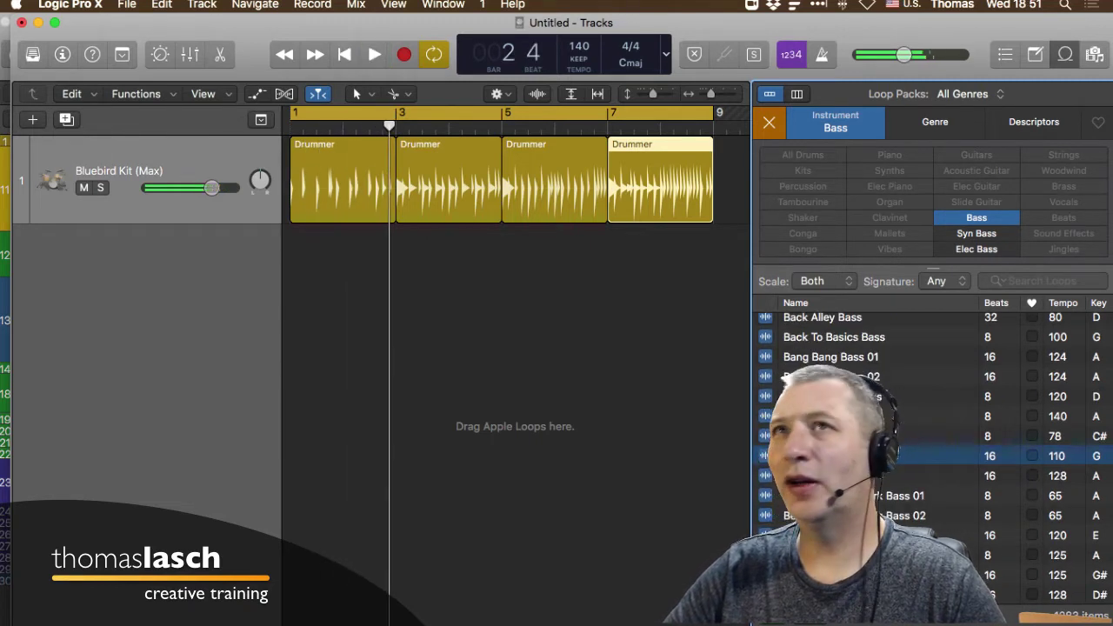
- Save the project as a package named "Bataco con Bajo" in the Logic folder
click(127, 6)
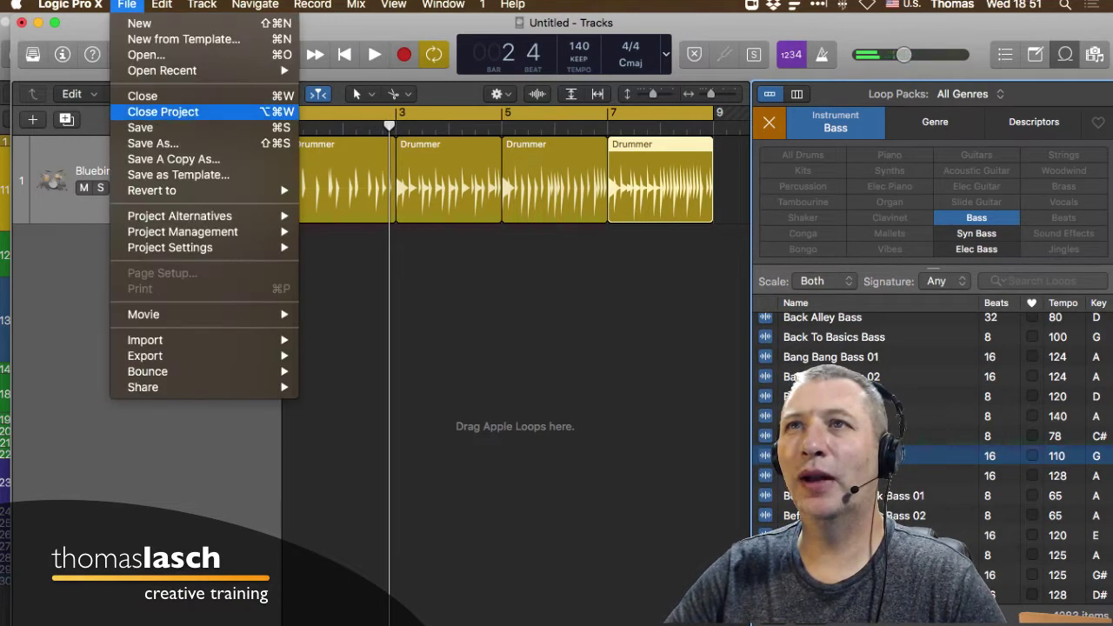
click(140, 128)
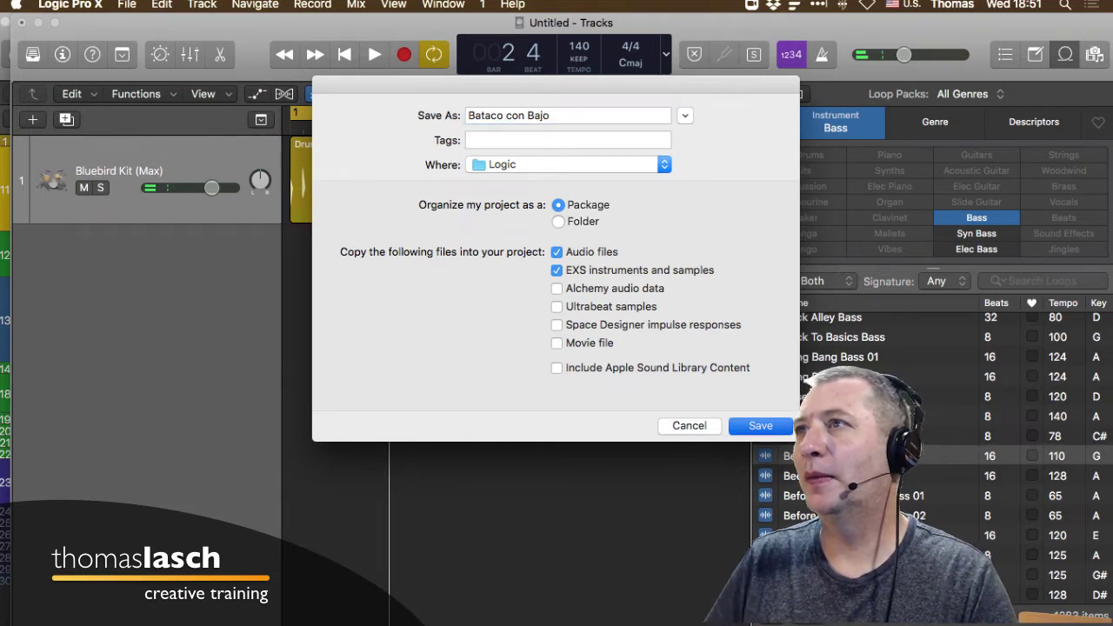
key(Return)
- Play the beat and audition Bang Bang Bass 01 and Atmosphere Synth Pad along with it while browsing the bass loops
key(space)
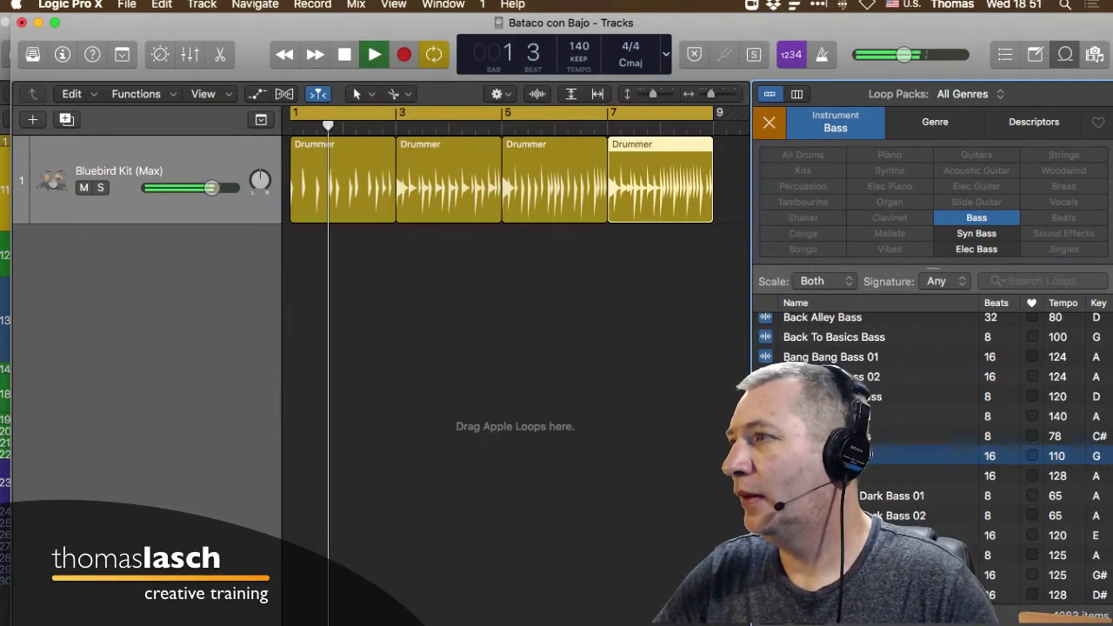
click(831, 357)
scroll(831, 357, down, 1)
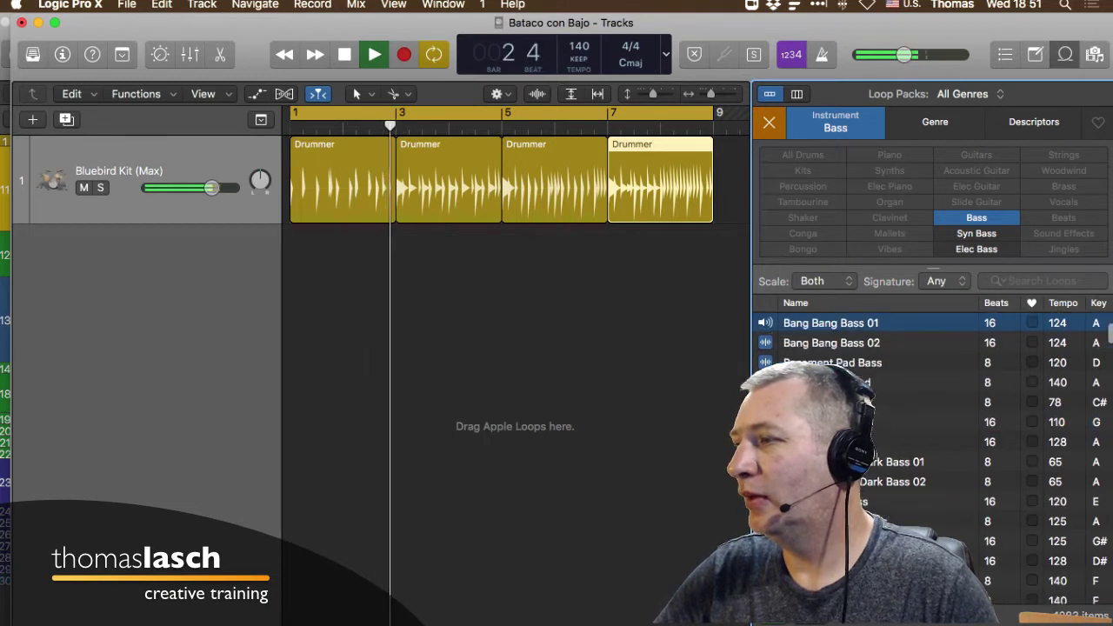
scroll(830, 356, down, 3)
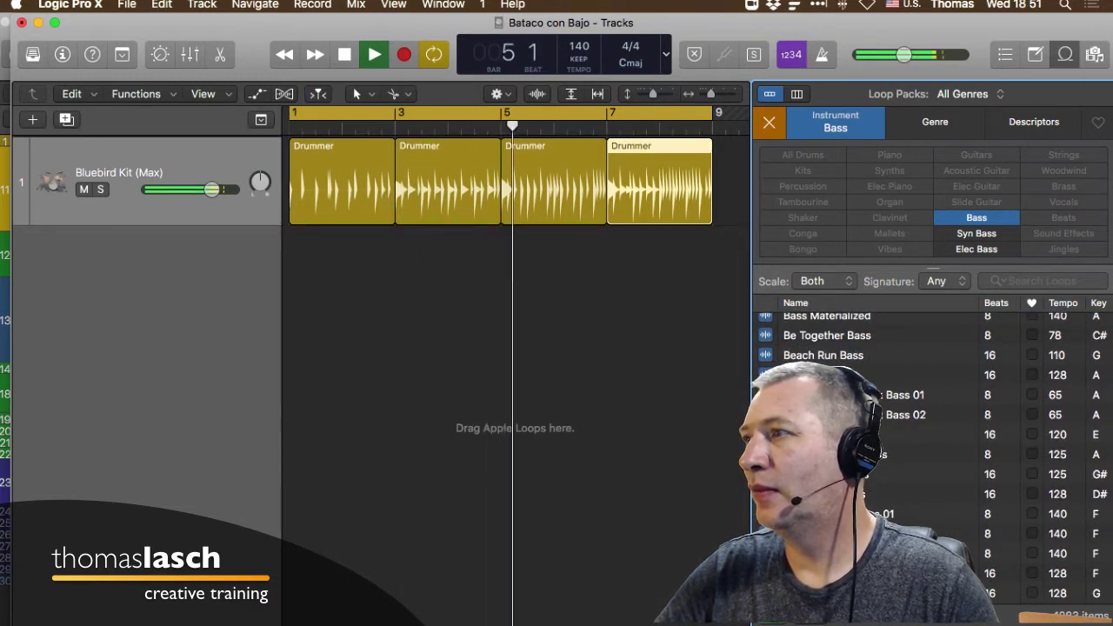
scroll(830, 356, up, 8)
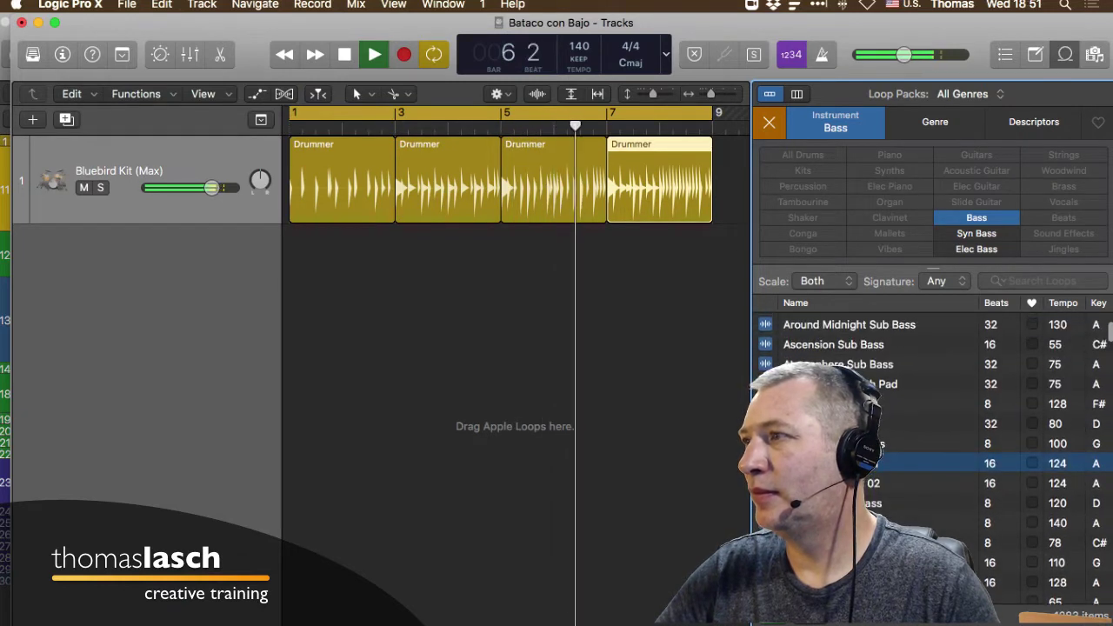
click(822, 384)
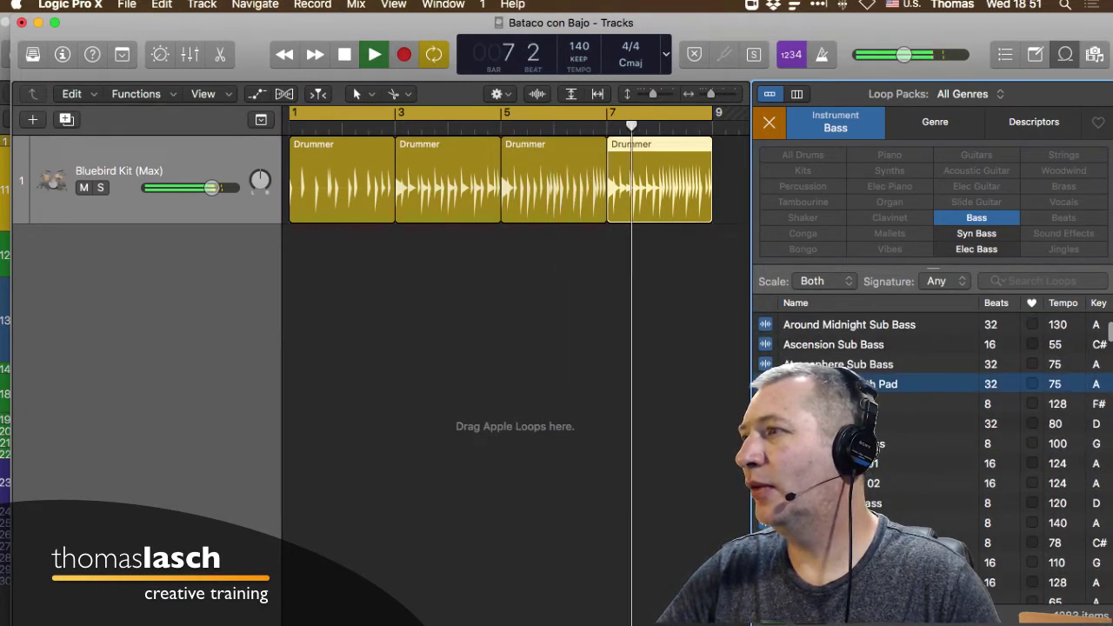
scroll(870, 434, down, 10)
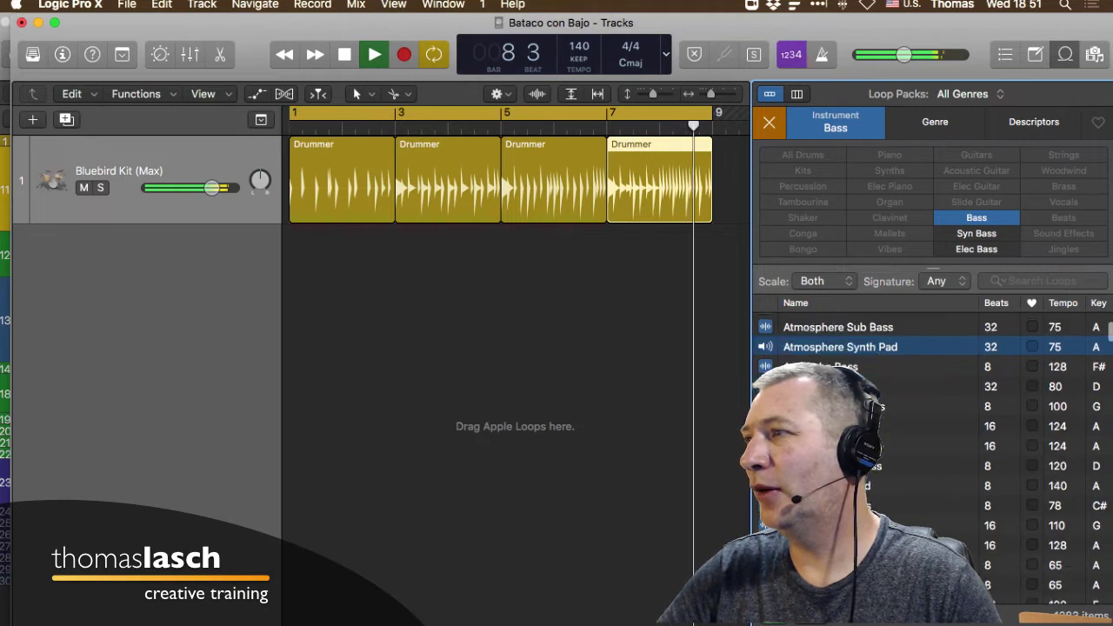
- Place the Body Double Bass loop on a new track below the drums, starting at bar 1
click(822, 479)
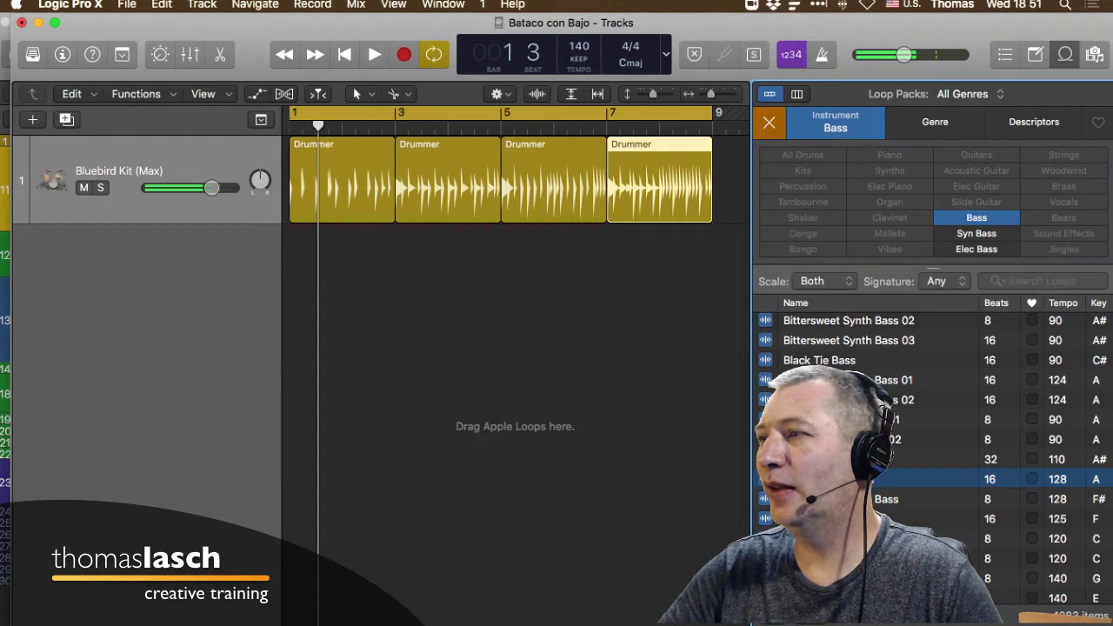
drag(902, 475, 409, 254)
drag(496, 247, 377, 254)
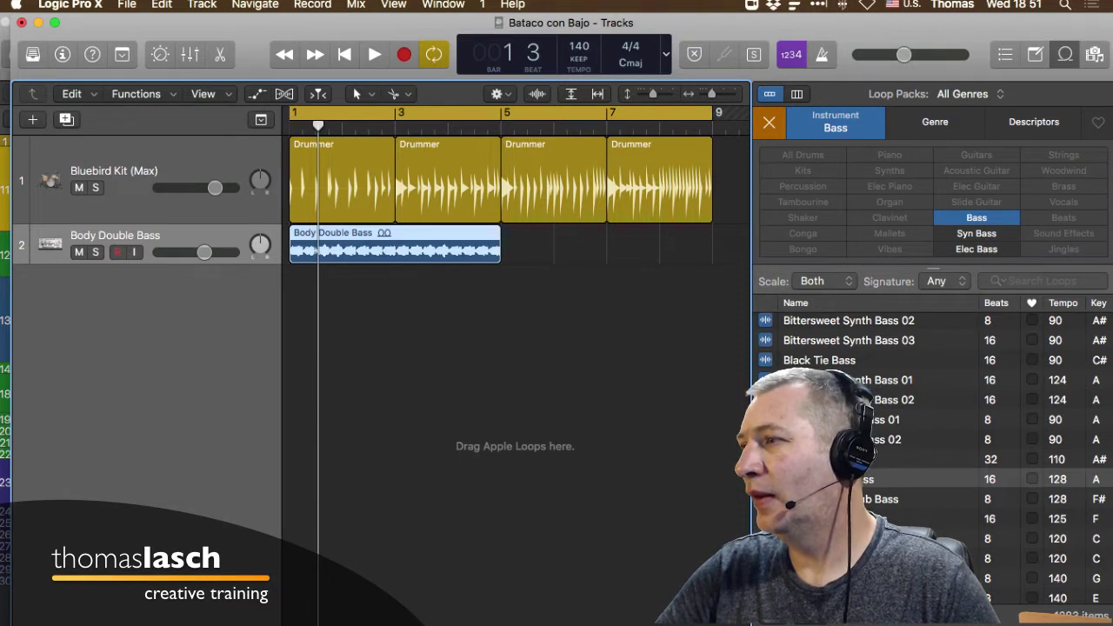
- Try the Body Moving Dub Bass loop at bar 5 of the bass track, lowering the track's volume during playback
click(834, 499)
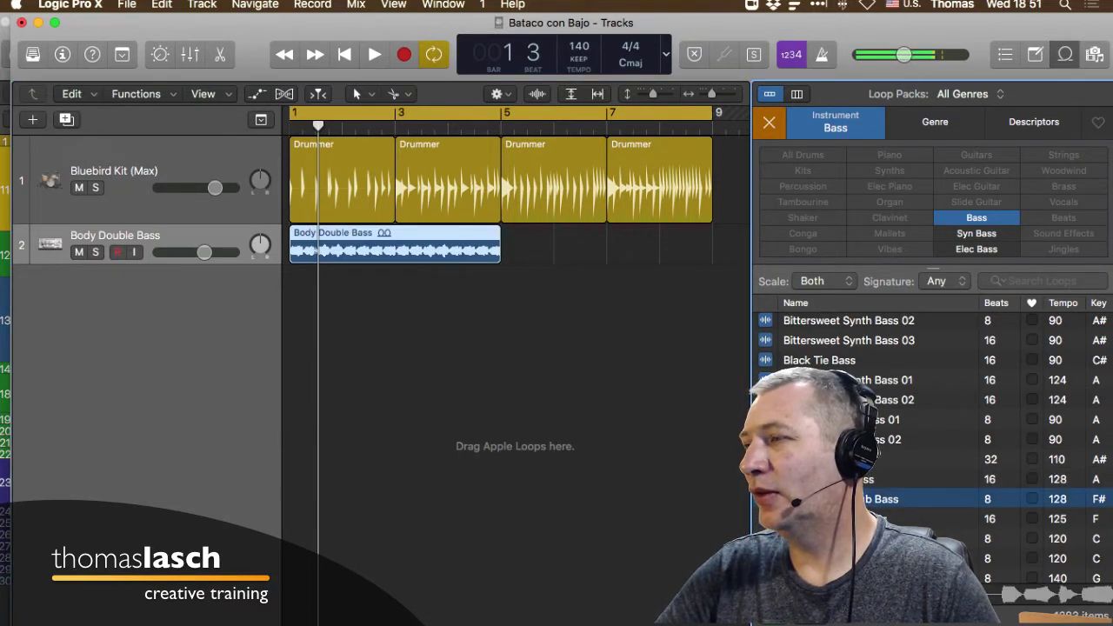
drag(874, 500, 546, 246)
key(space)
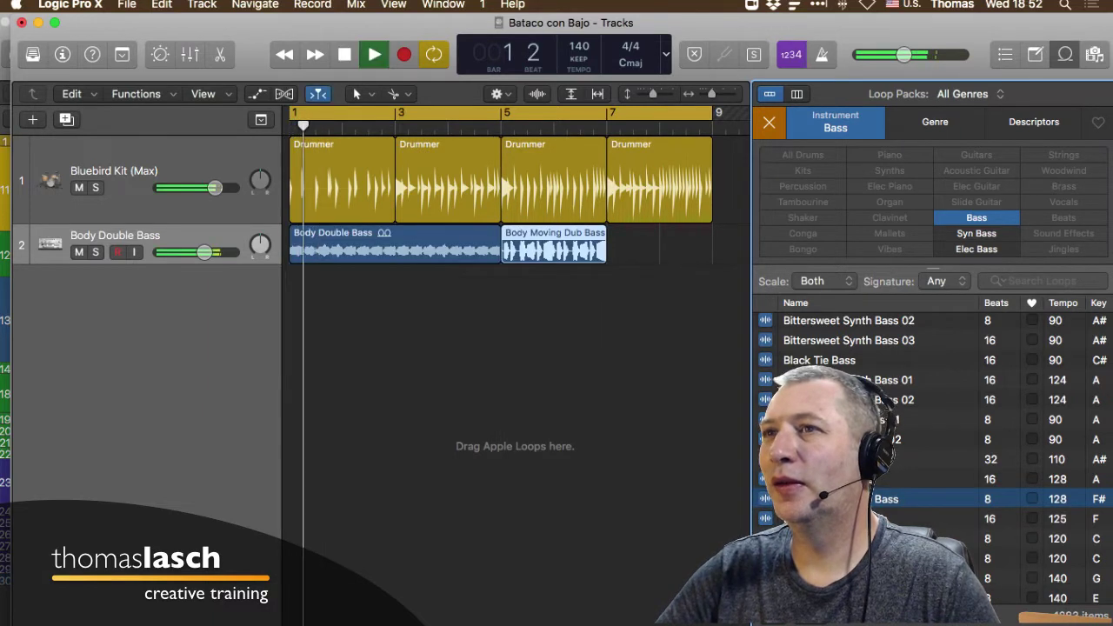
drag(205, 252, 191, 252)
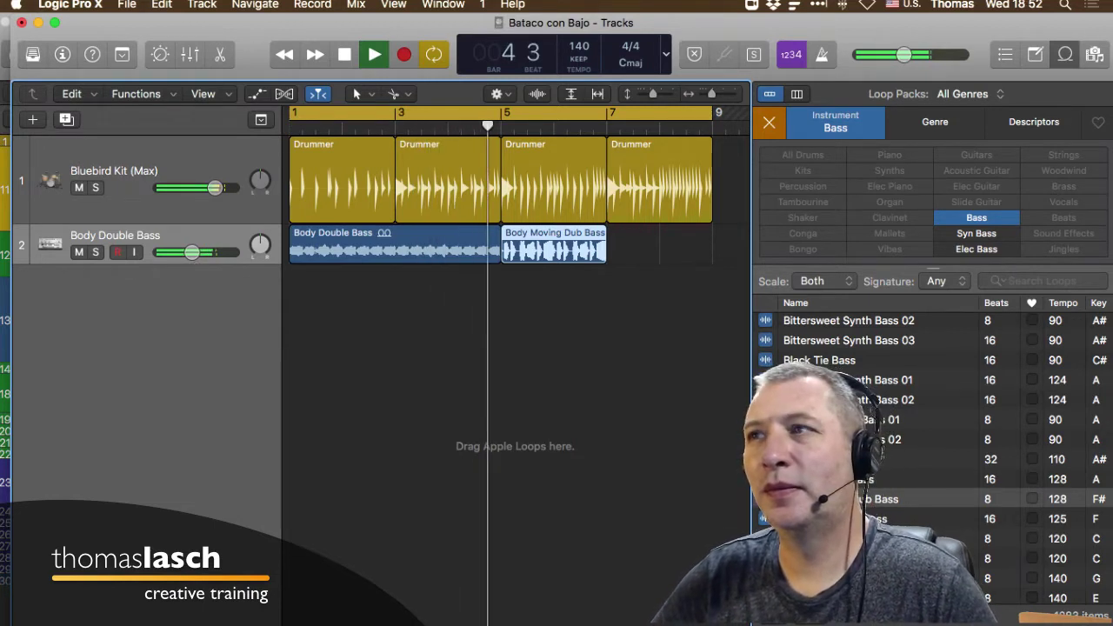
drag(192, 252, 190, 252)
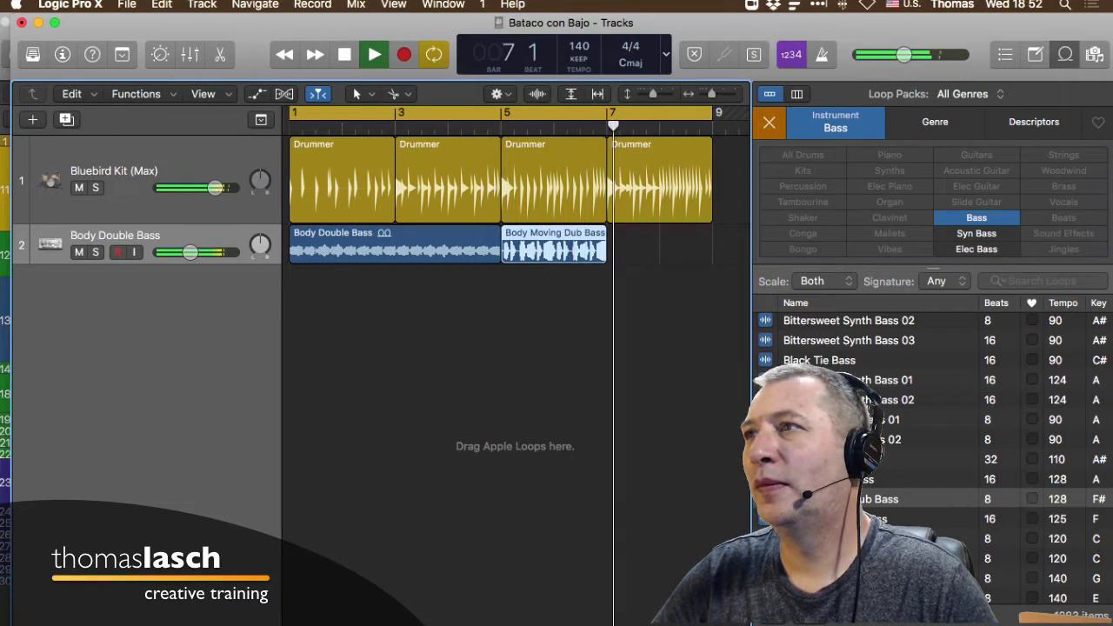
- Delete the Body Moving Dub Bass region from the bass track and stop playback
drag(554, 248, 653, 247)
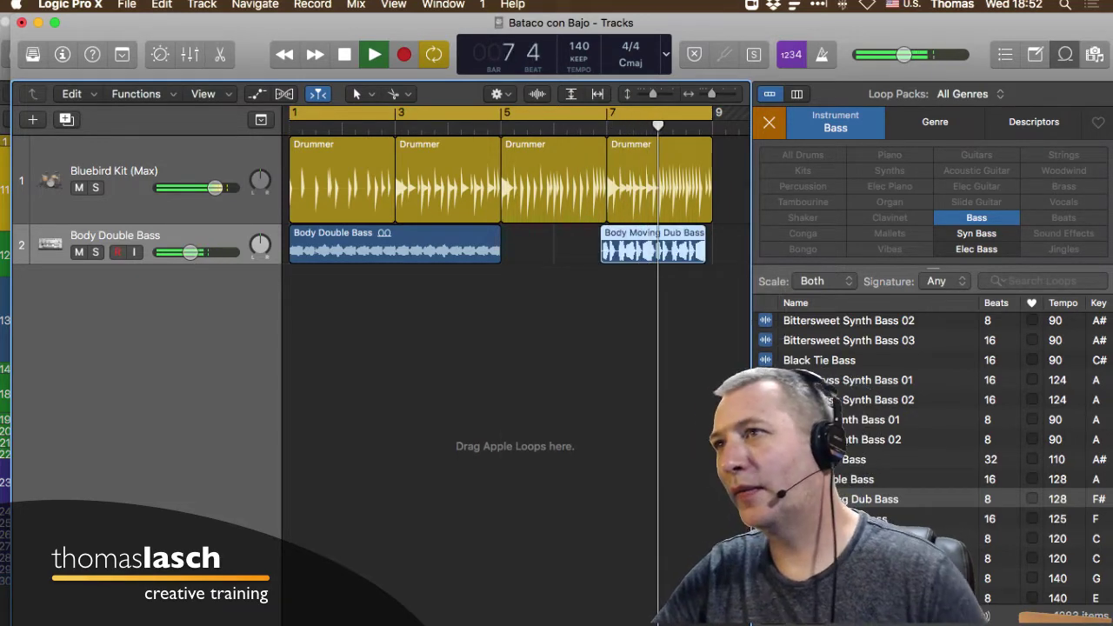
key(BackSpace)
key(space)
- Loop the Body Double Bass region through to bar 9 and lower the bass track's volume slightly while playing
drag(499, 228, 711, 228)
key(space)
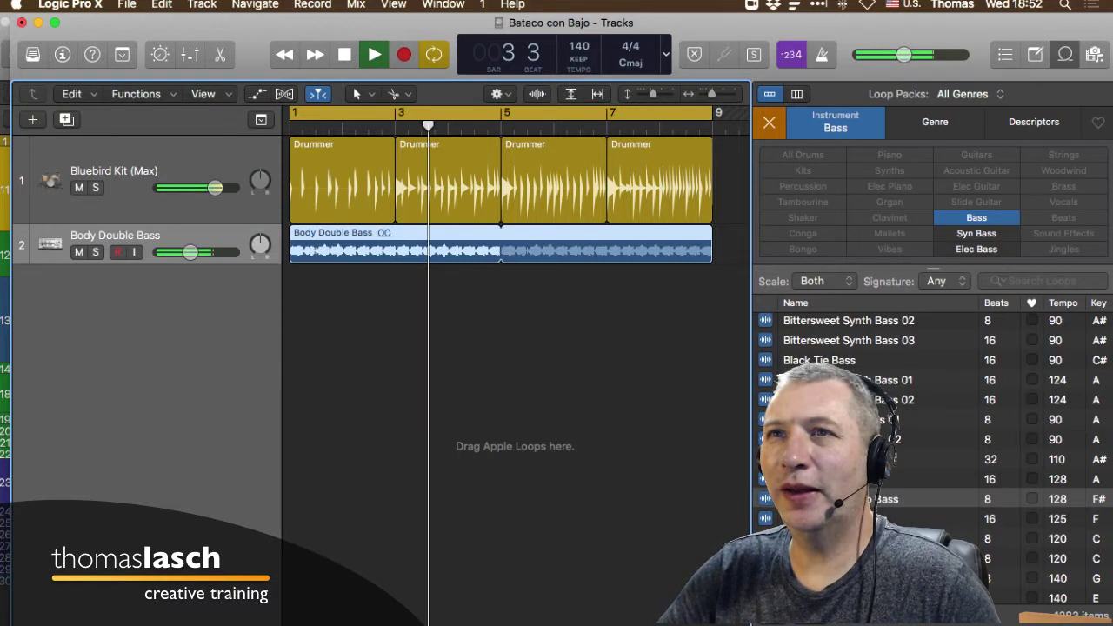
drag(185, 224, 186, 217)
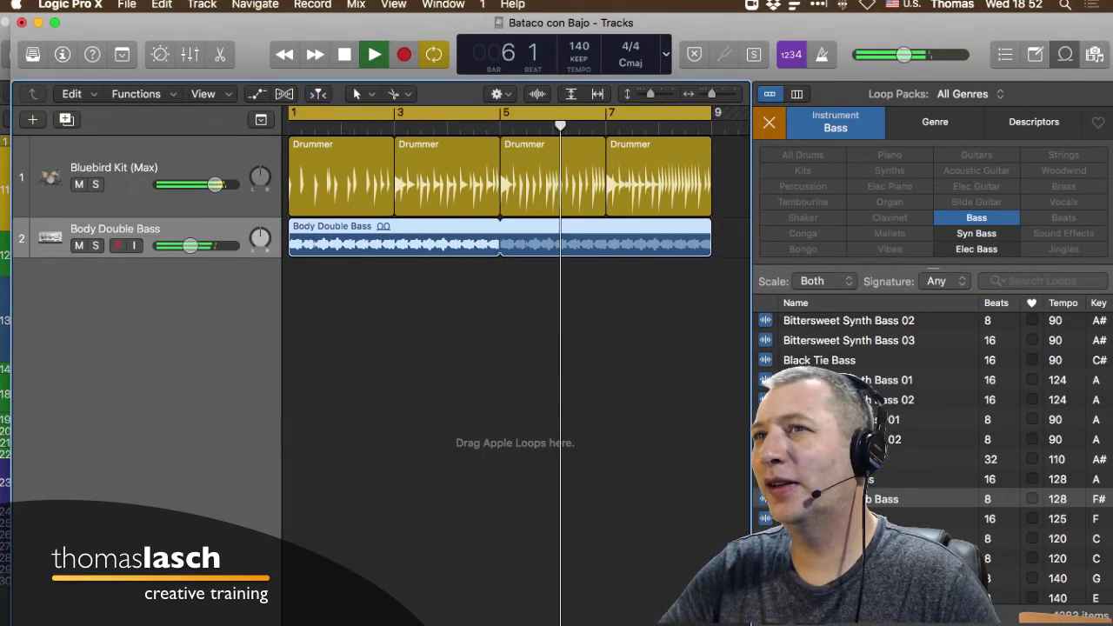
drag(190, 245, 186, 245)
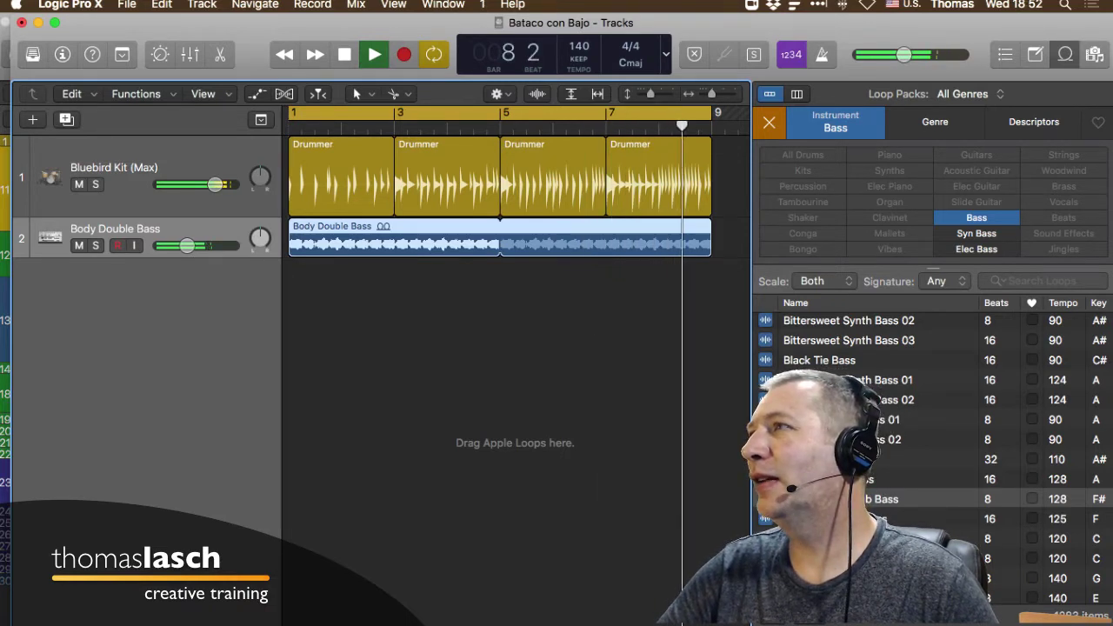
- Clear the bass filter in the loop browser and filter the loops by Elec Guitar instead
click(836, 121)
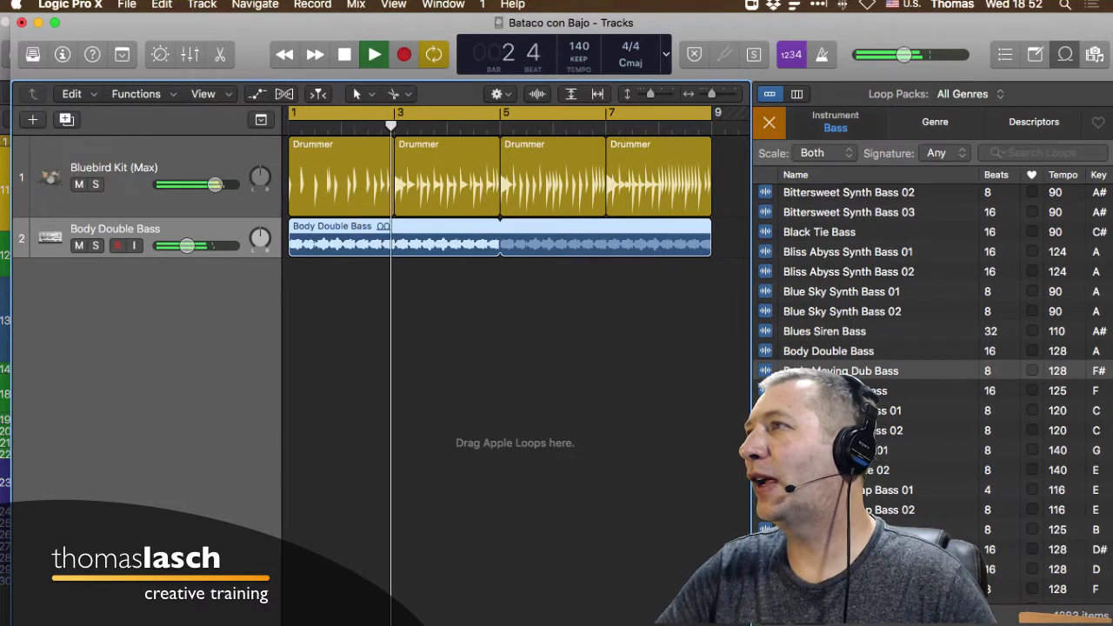
click(836, 122)
click(770, 123)
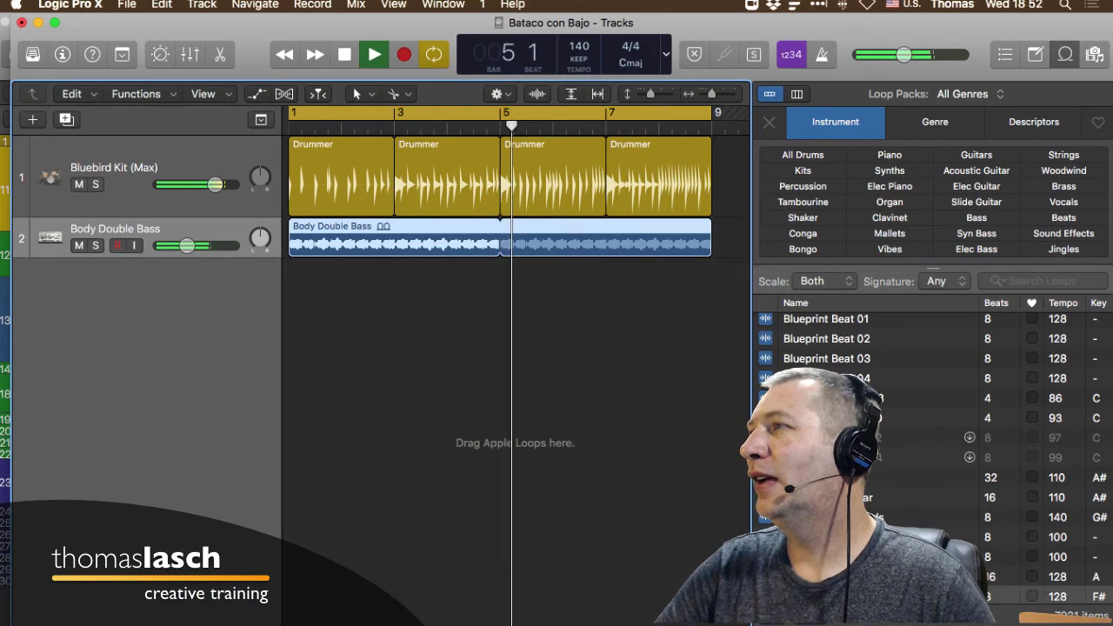
click(977, 187)
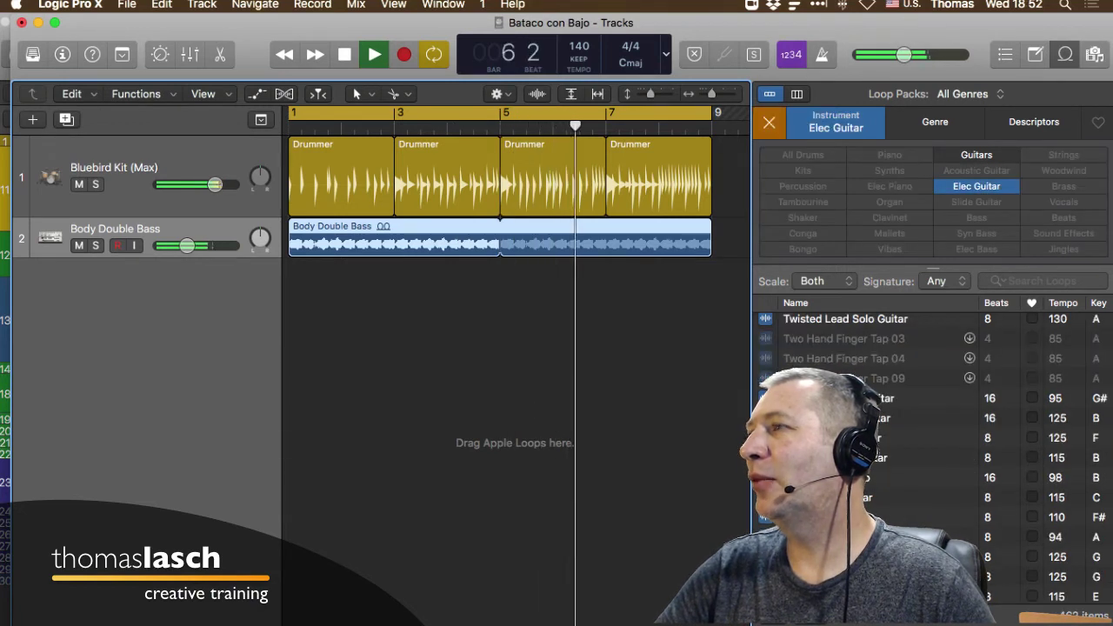
- Narrow the electric guitar loops to the Deep House genre and audition Tight Funk Guitar Sample with the beat
click(935, 122)
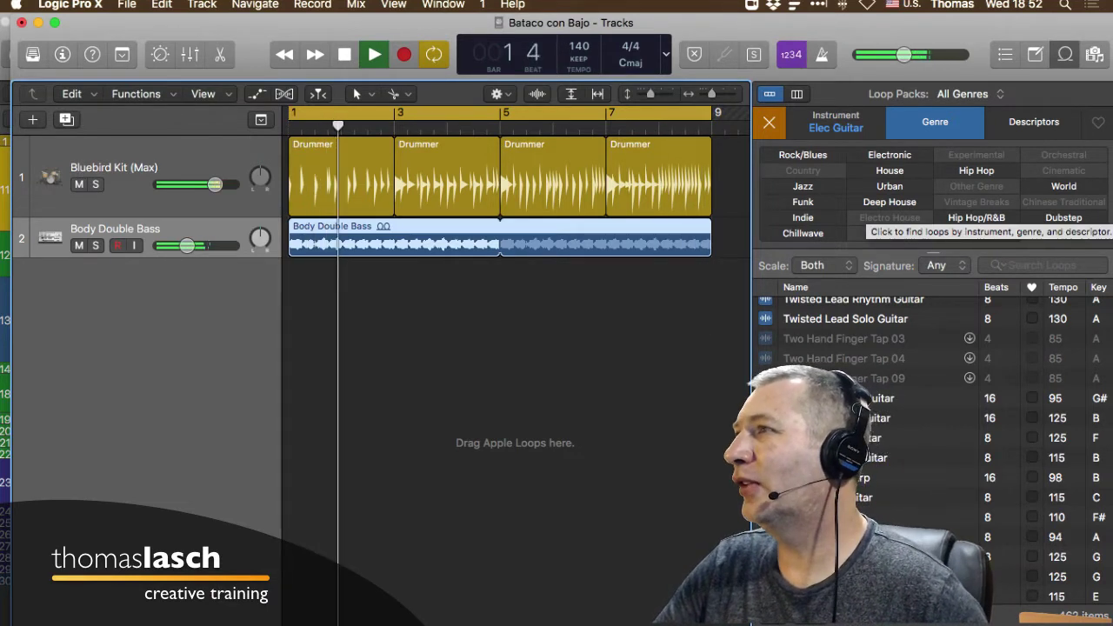
click(890, 202)
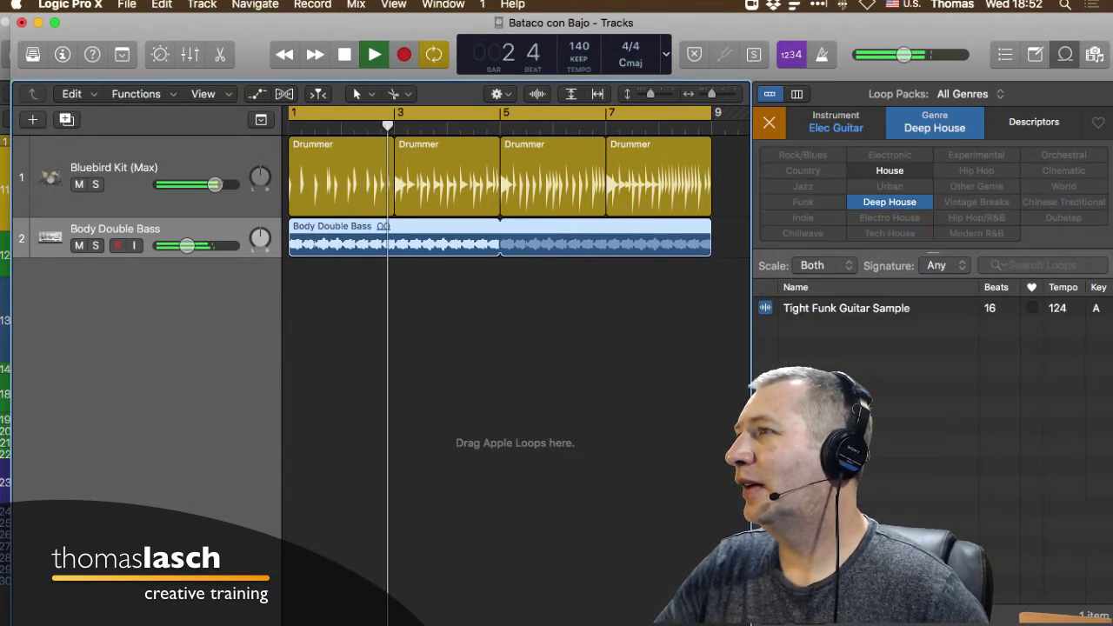
click(846, 308)
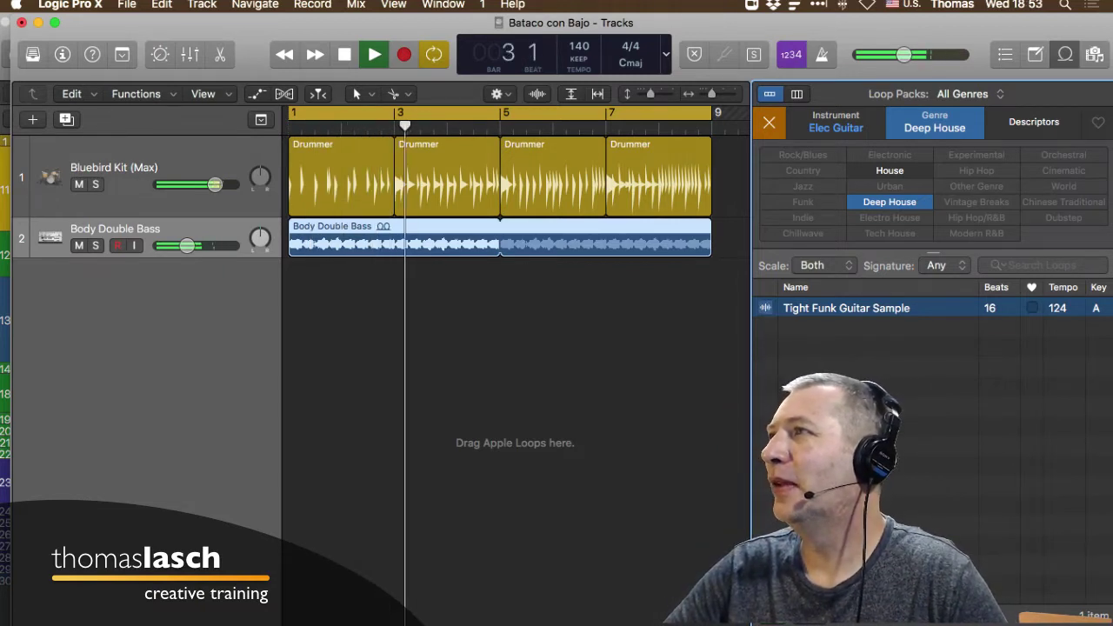
- Replace the Deep House genre filter with Chillwave, keeping Elec Guitar as the instrument
click(935, 122)
click(934, 122)
click(935, 123)
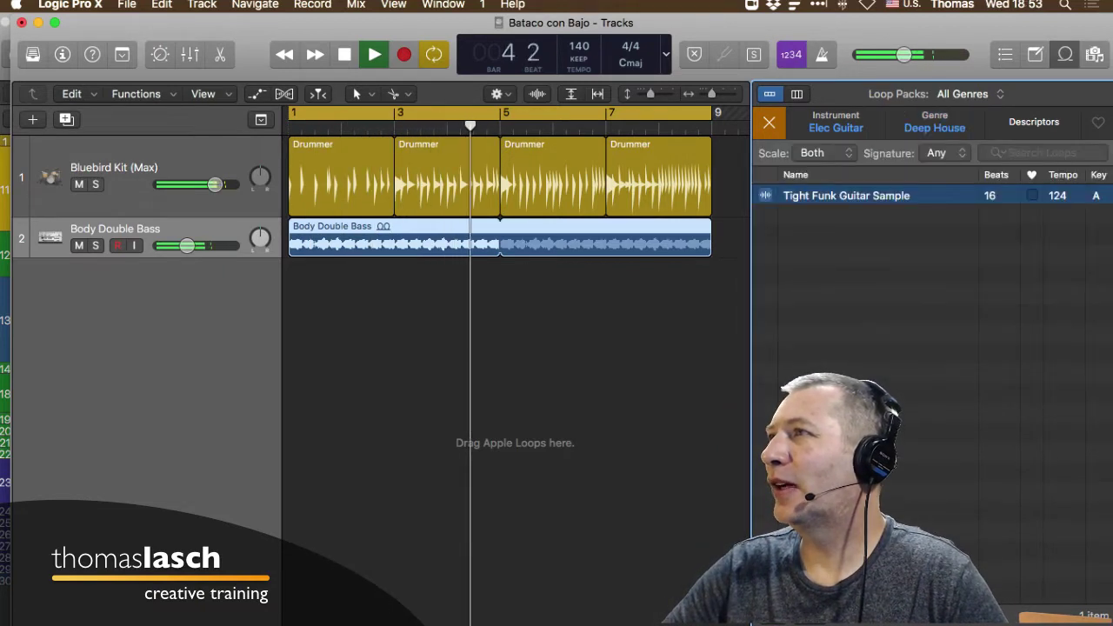
click(836, 123)
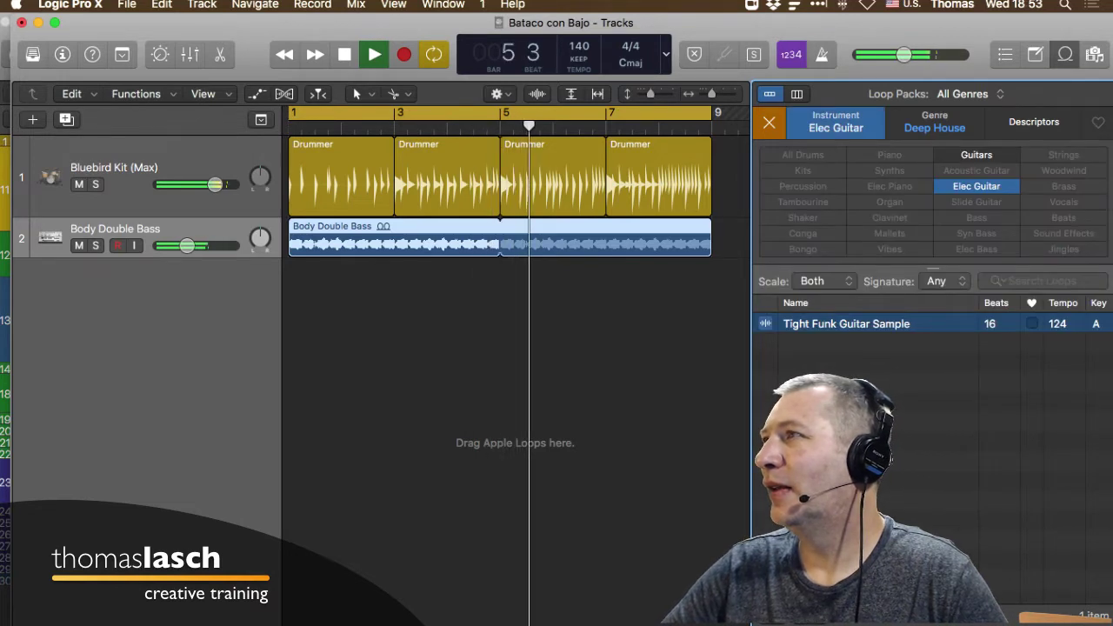
click(934, 122)
click(890, 202)
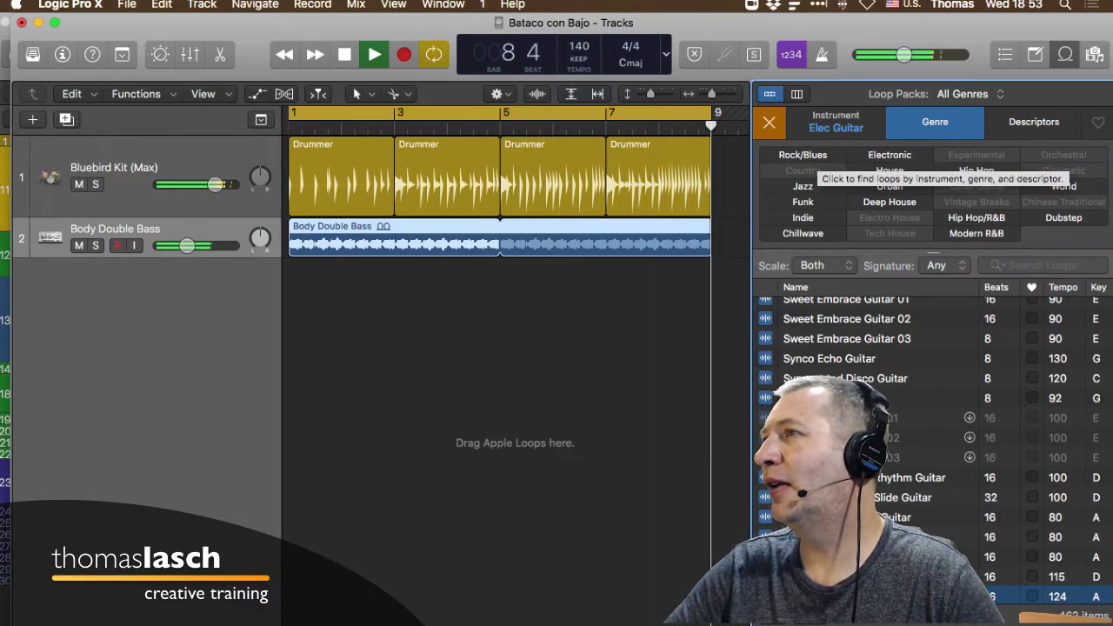
click(803, 233)
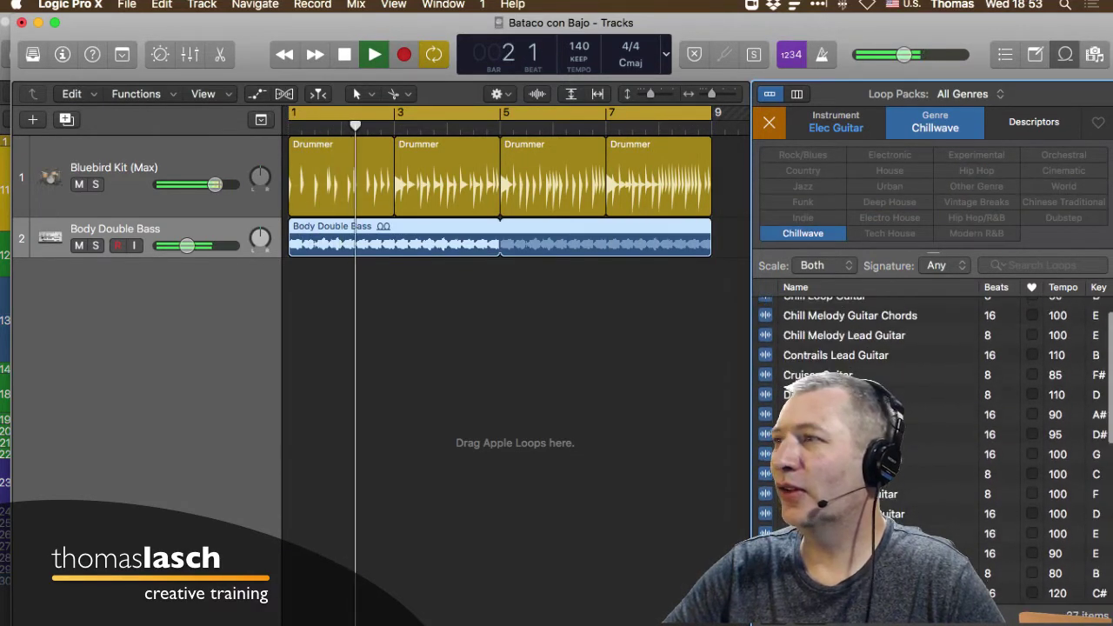
- Audition Brooklyn Nights Guitar, place it on a new track at bar 3, and copy the region to bar 7
click(839, 308)
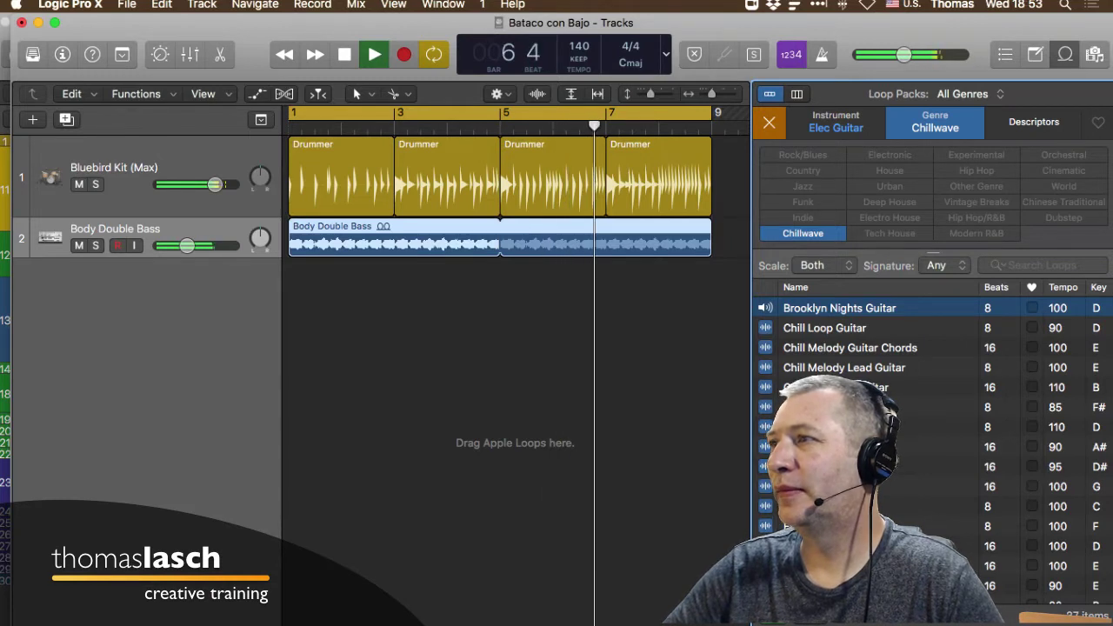
drag(835, 308, 373, 279)
drag(423, 278, 449, 278)
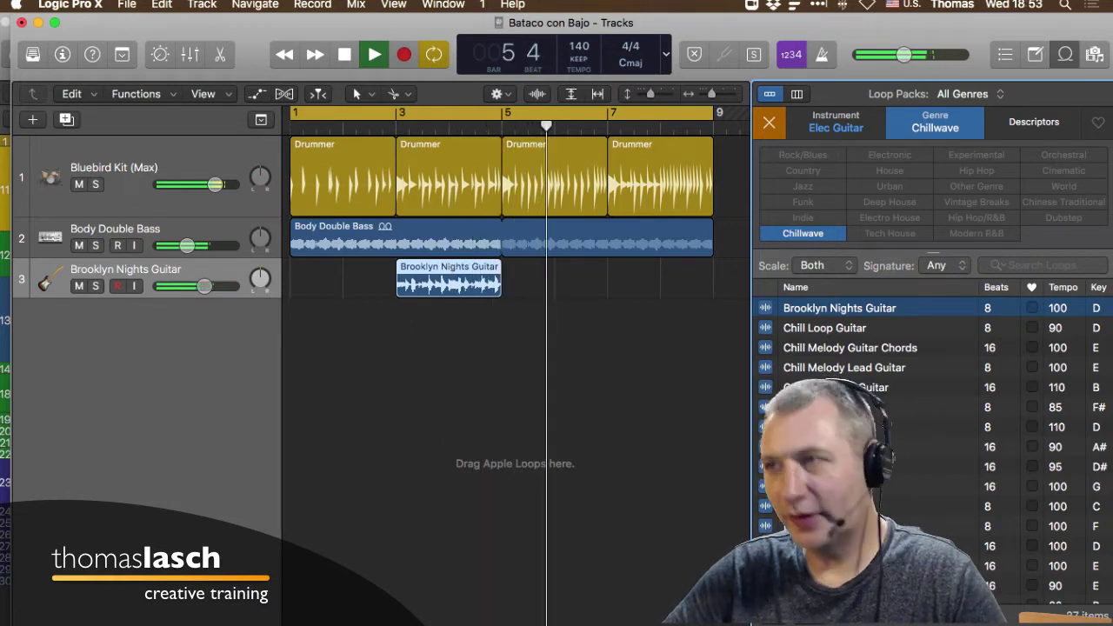
drag(456, 296, 667, 300)
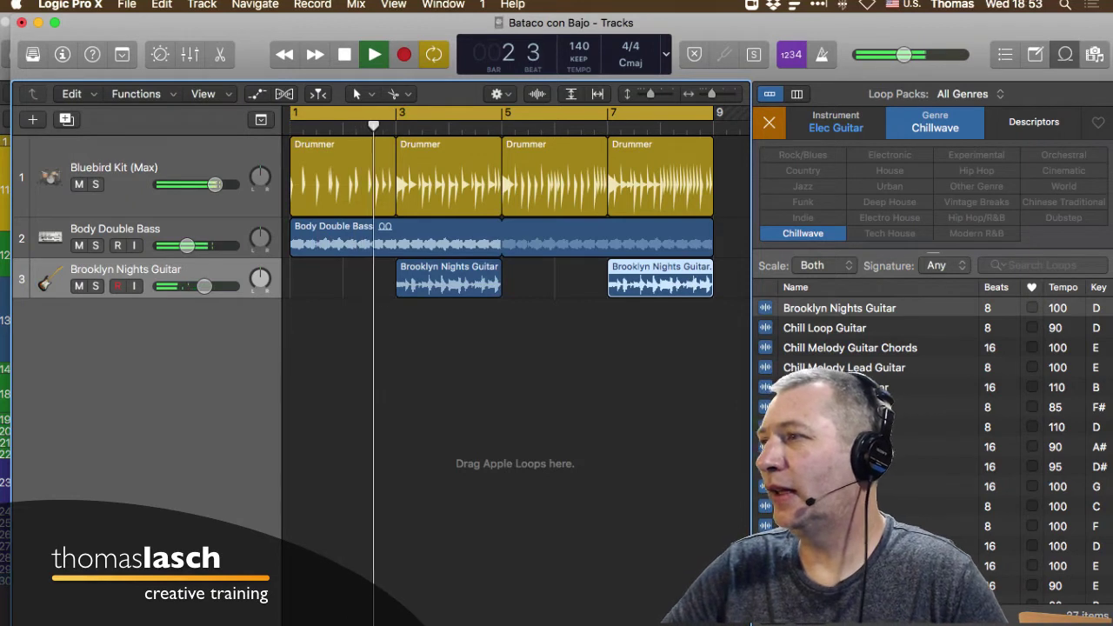
- Audition further Chillwave guitar loops, including Chill Melody Lead Guitar and Chill Melody Guitar Chords, with and without the arrangement playing
click(889, 410)
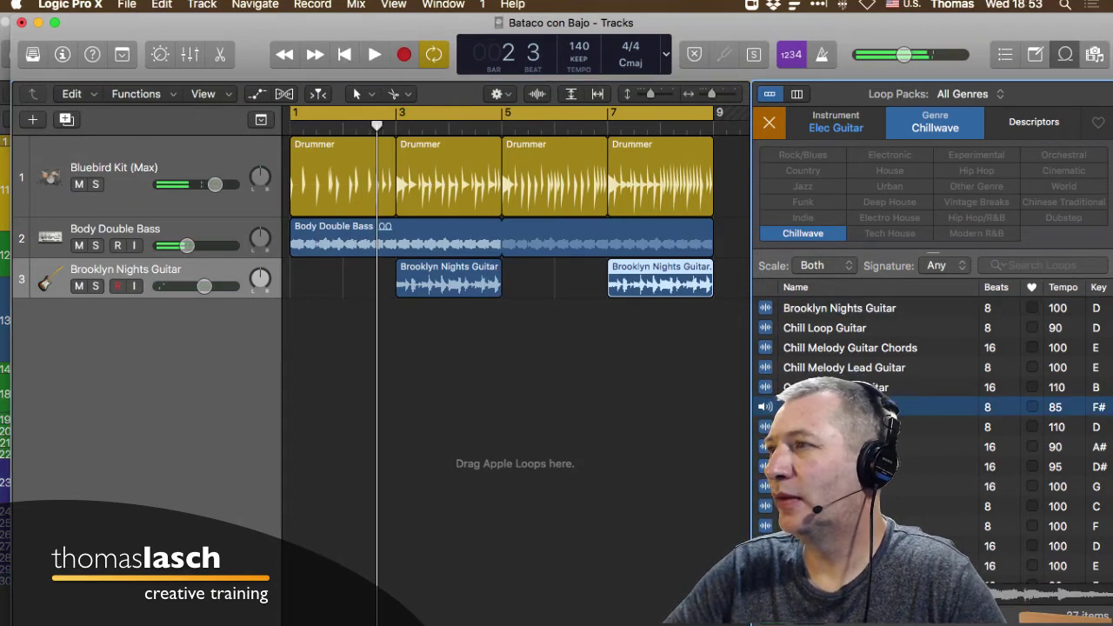
key(space)
click(861, 368)
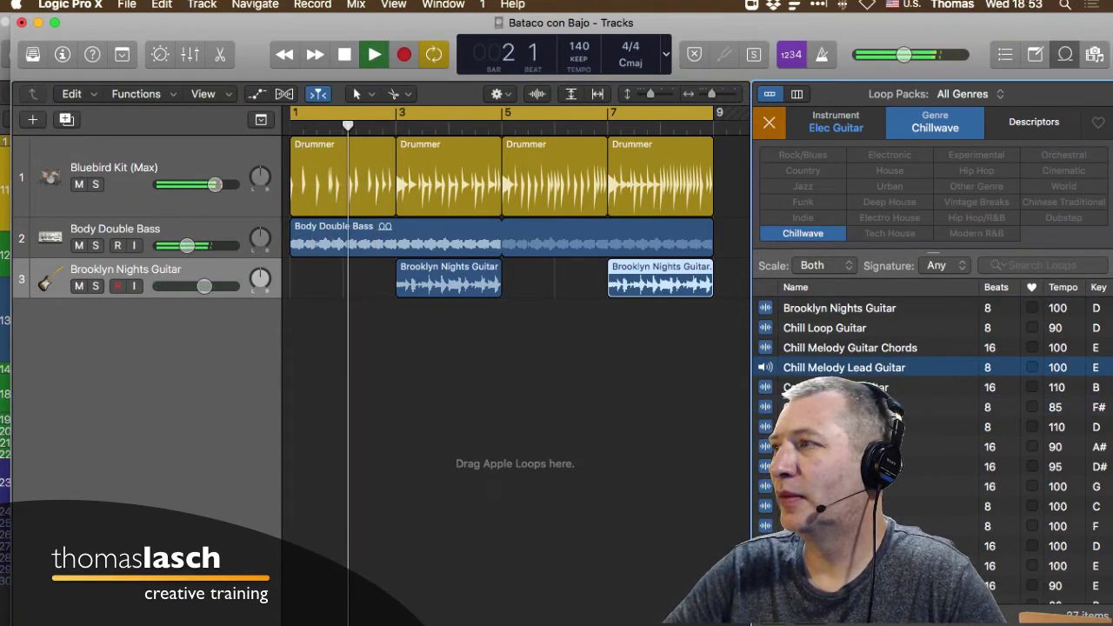
key(space)
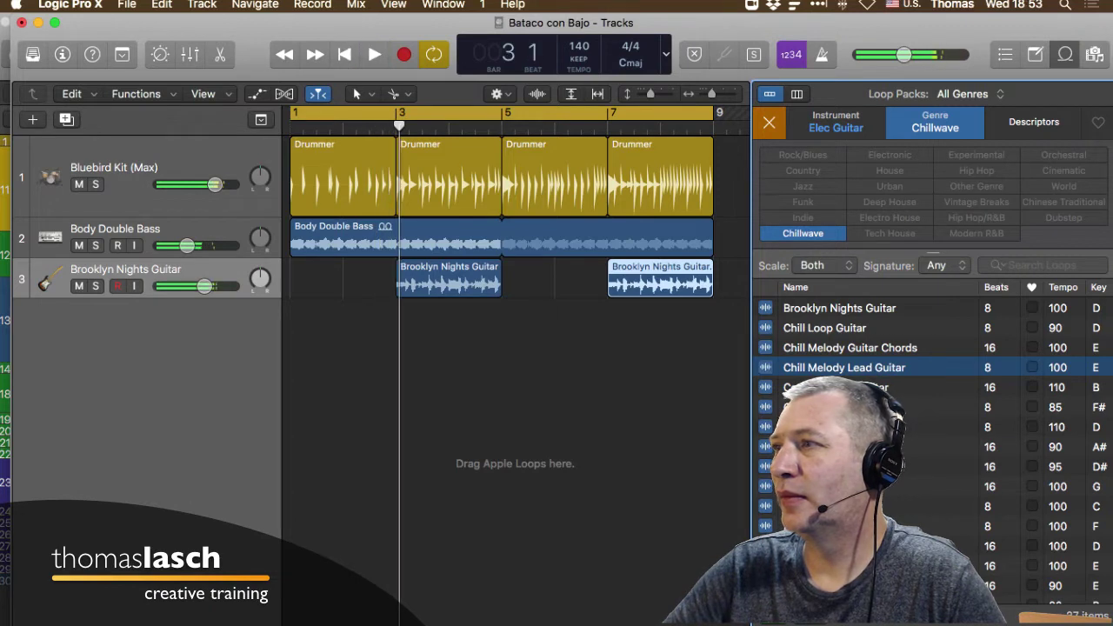
key(Up)
key(space)
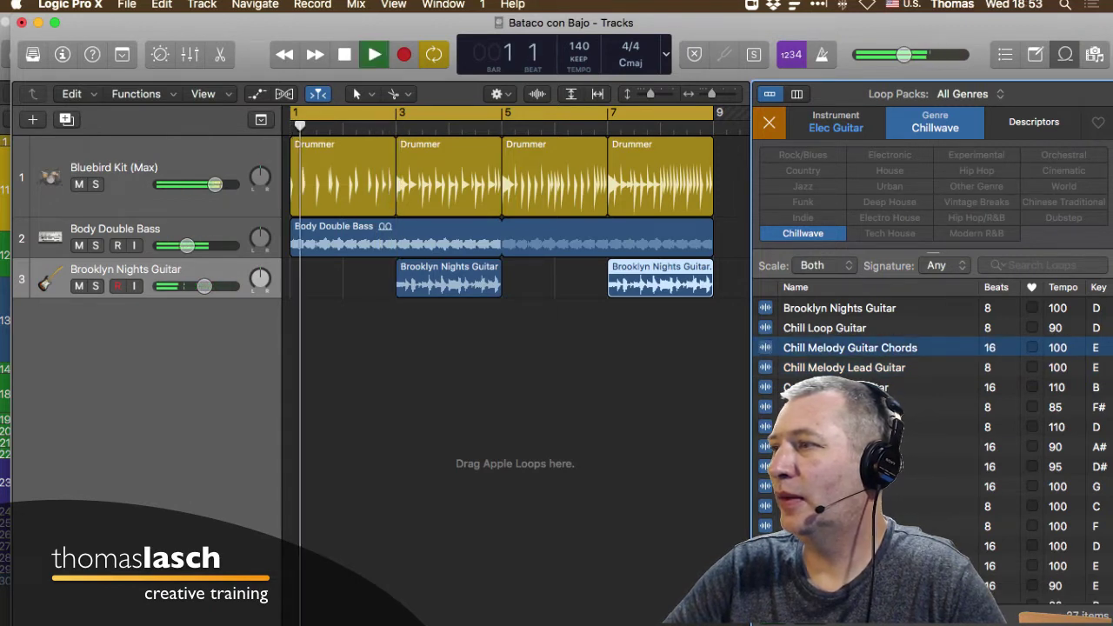
click(839, 447)
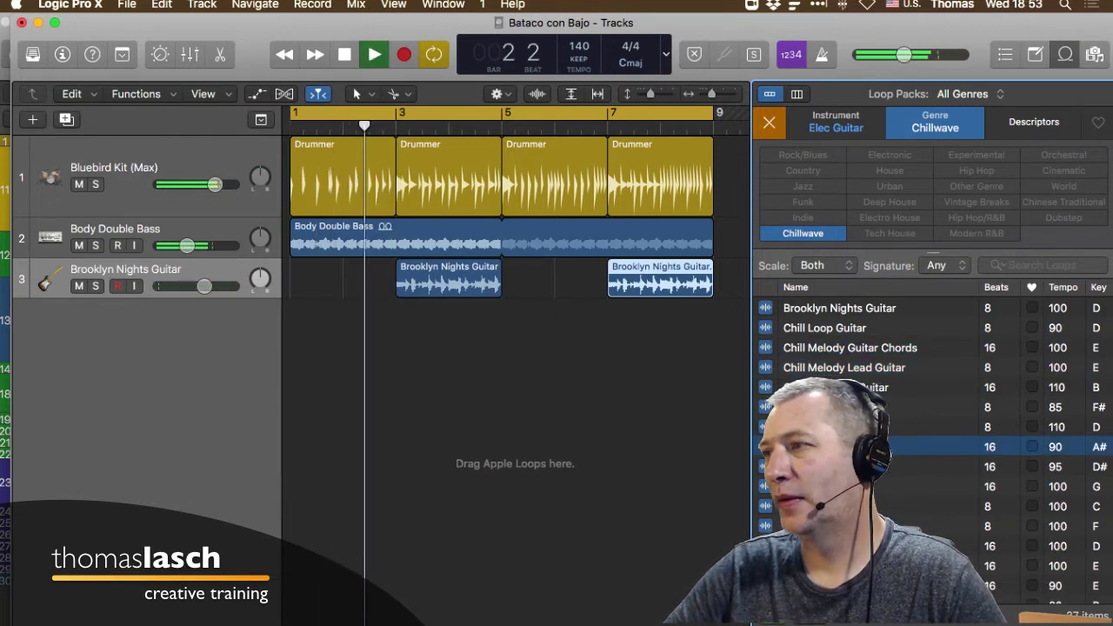
- Place the Digital Riff Guitar loop on a new track at bar 1 and play the arrangement
key(Up)
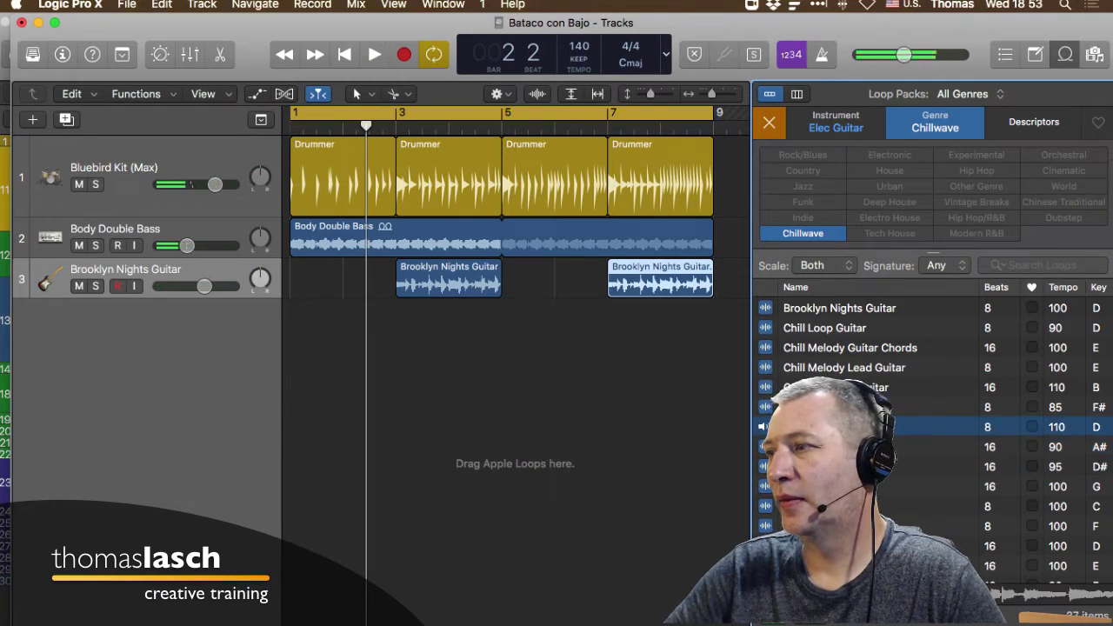
drag(835, 427, 291, 343)
key(space)
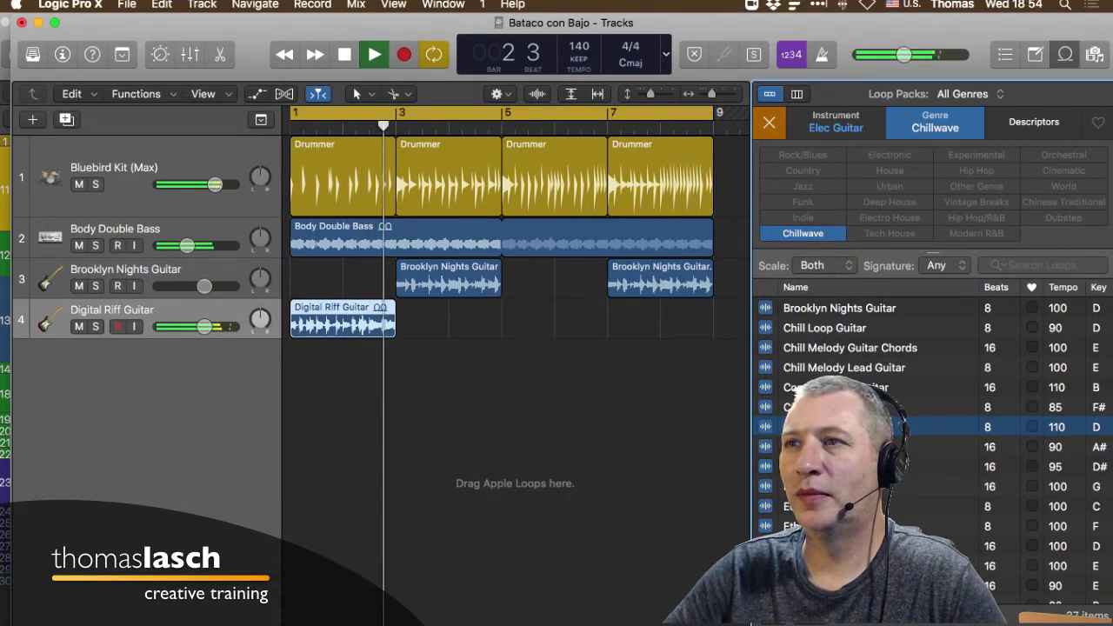
- Lower the Digital Riff Guitar track's volume and duplicate its region so it plays at bars 1 and 5
drag(204, 326, 194, 326)
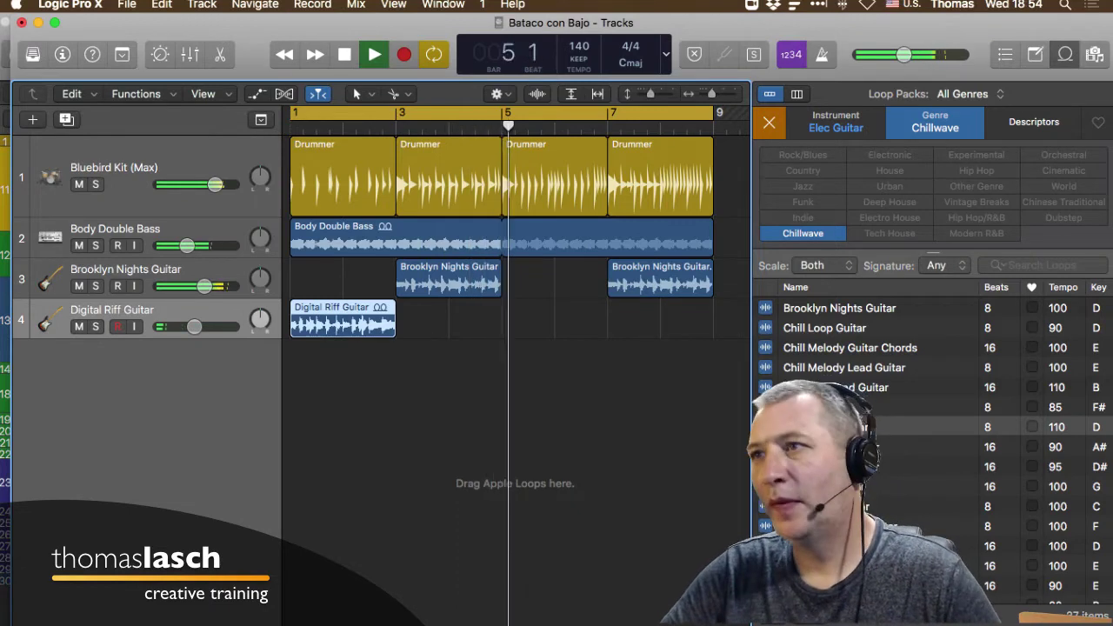
drag(343, 322, 365, 323)
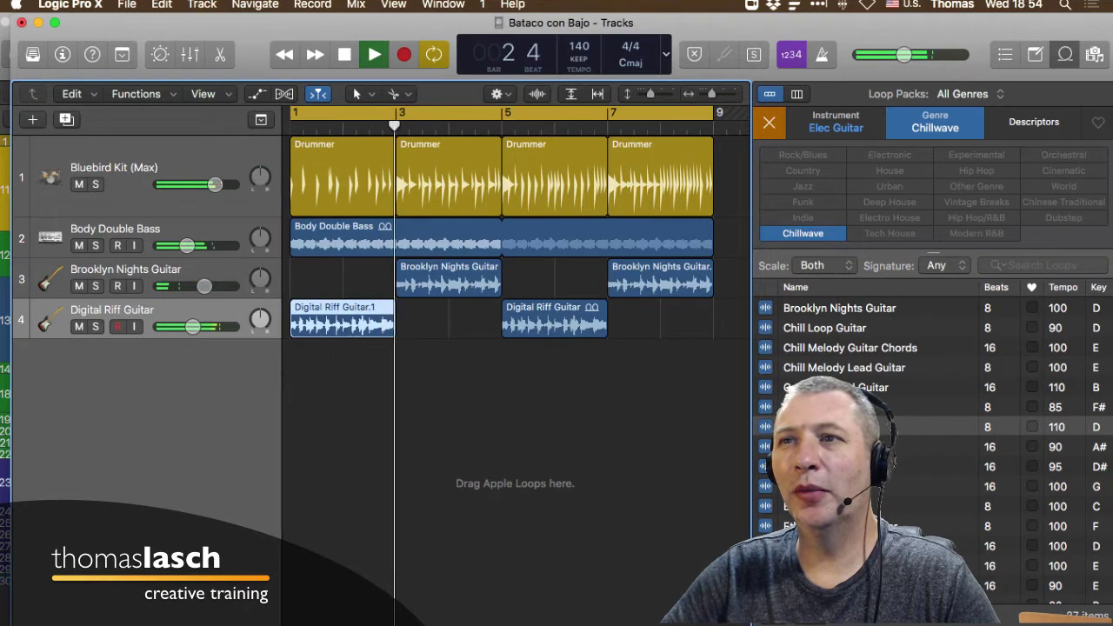
- Pan the Digital Riff Guitar track left and the Brooklyn Nights Guitar track right, and raise the bass volume slightly
drag(260, 319, 260, 342)
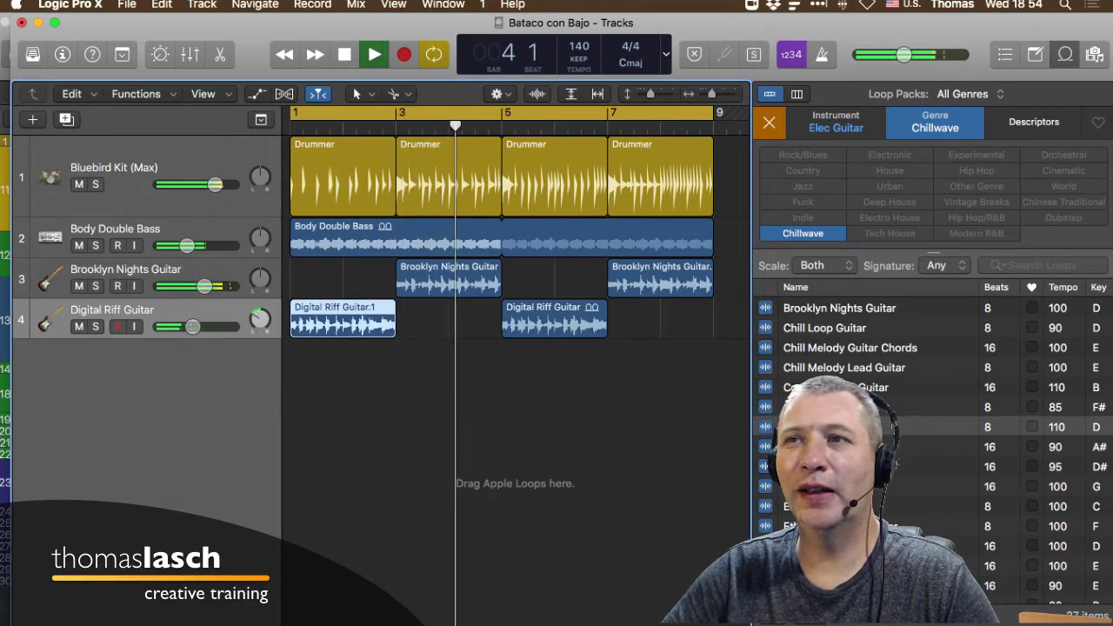
drag(260, 278, 260, 271)
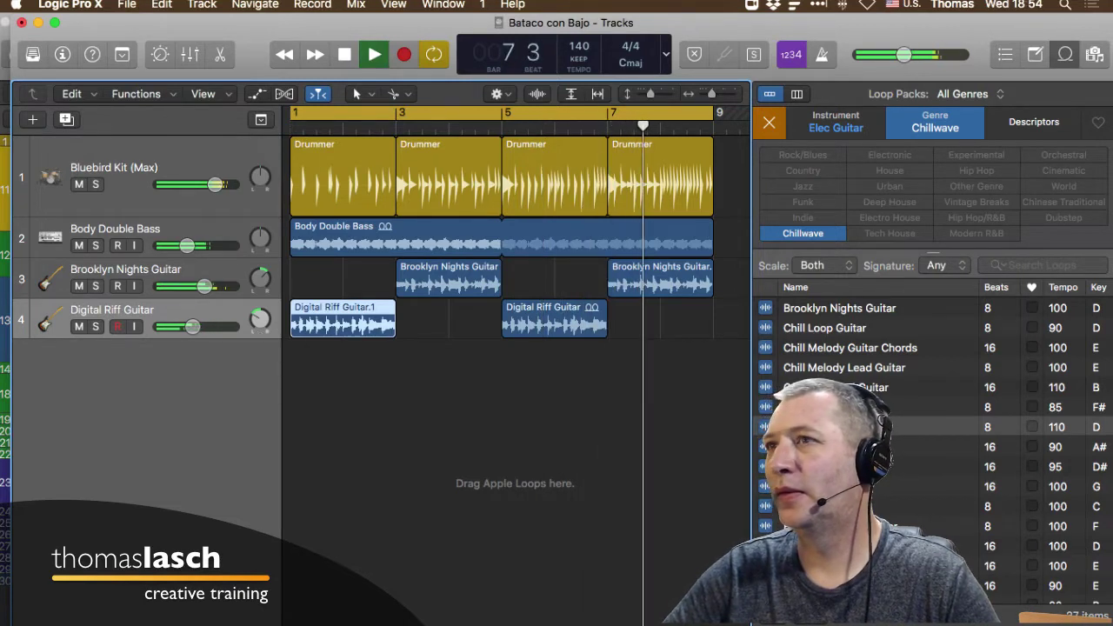
drag(187, 246, 194, 245)
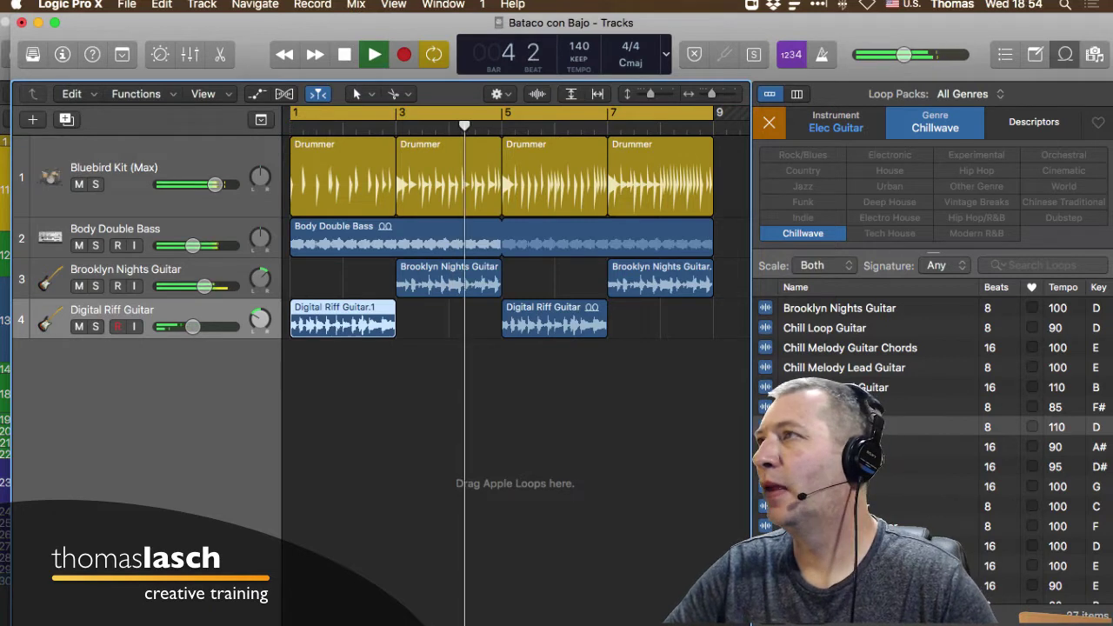
- Clear the Elec Guitar and Chillwave filters and filter the Apple Loops by the Electro House genre
click(836, 121)
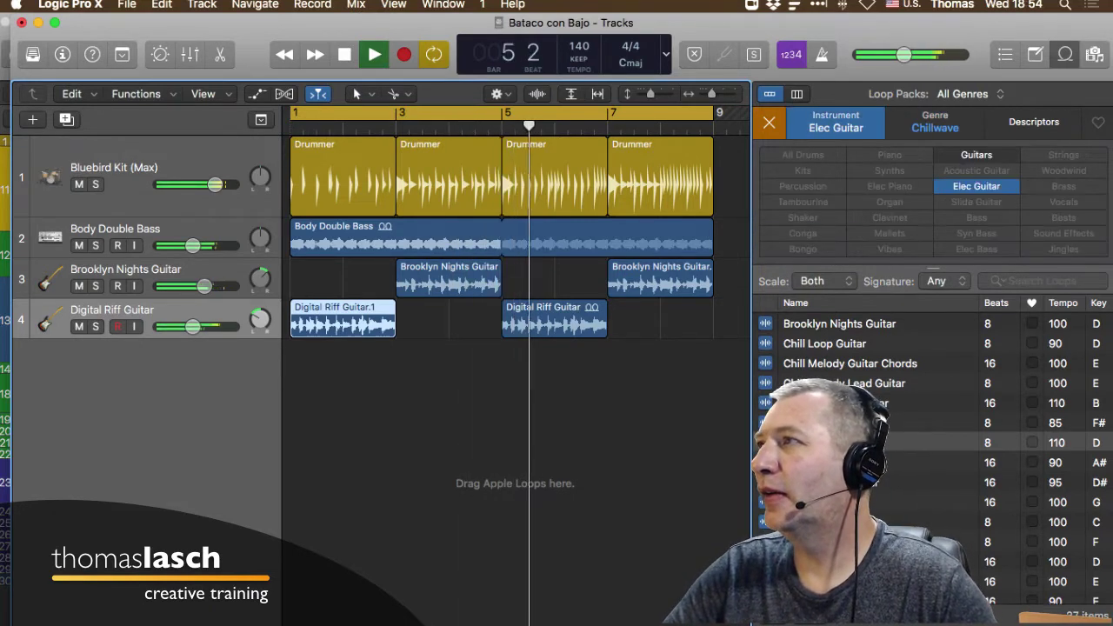
click(976, 186)
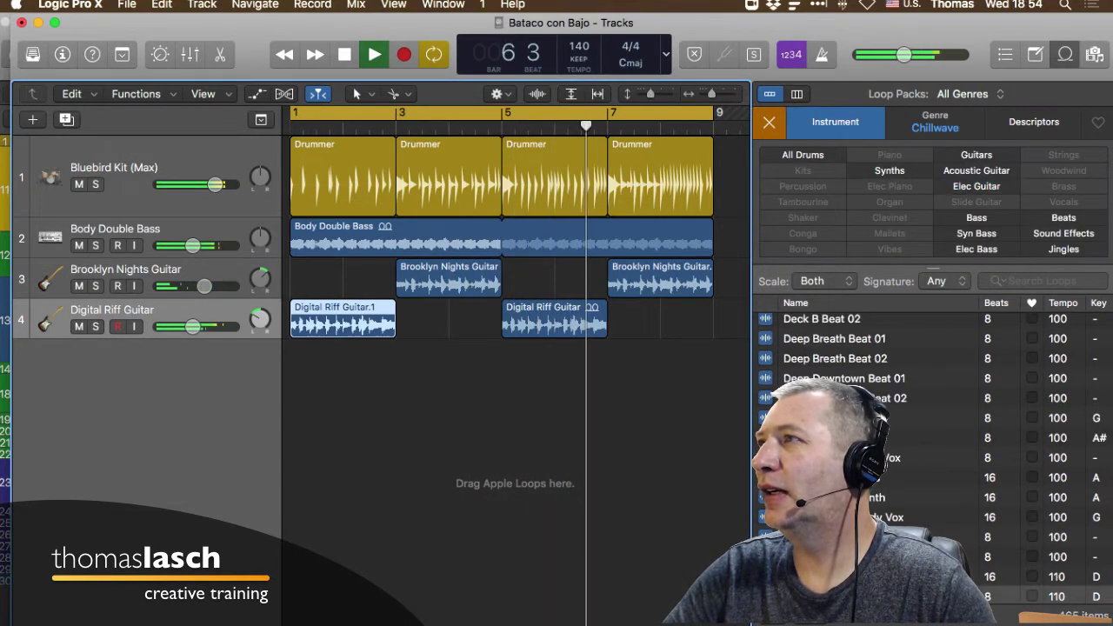
click(935, 122)
click(803, 233)
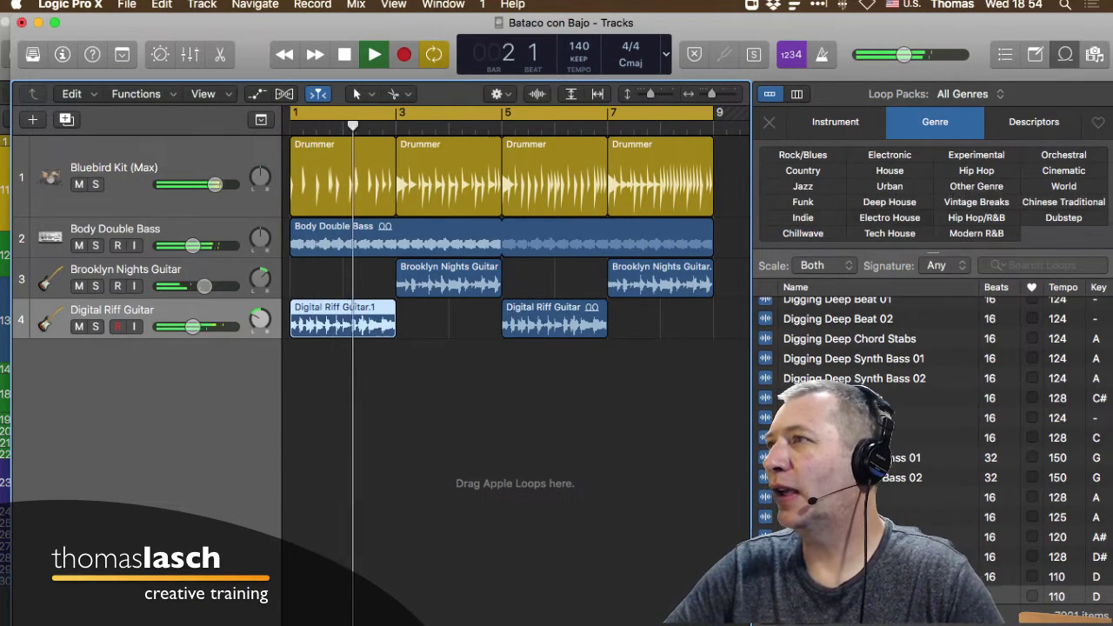
click(890, 218)
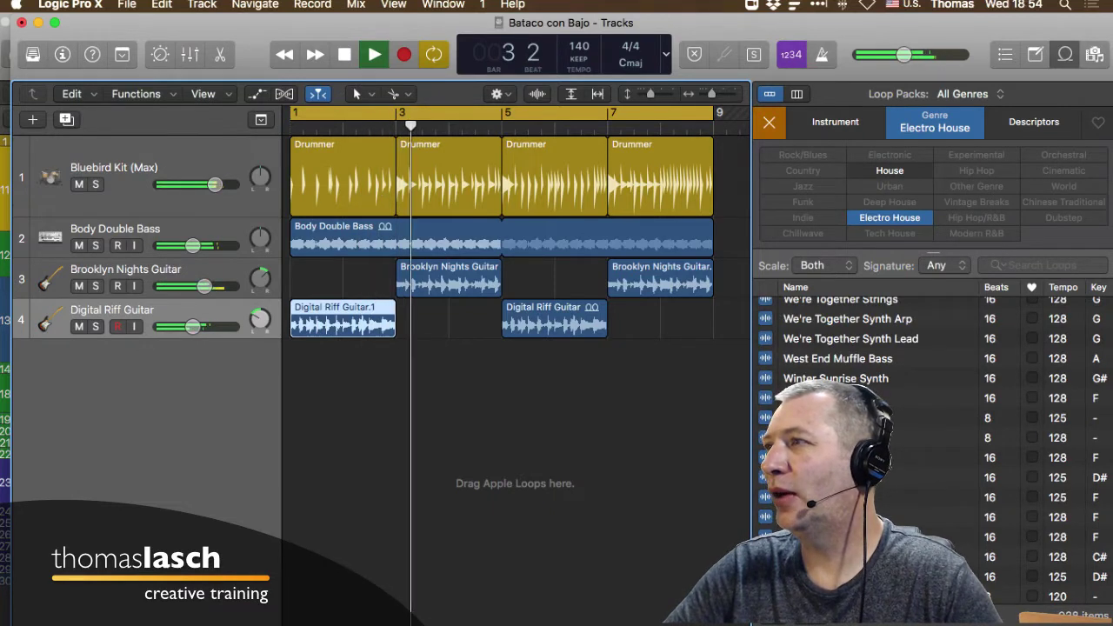
- Place the We're Together Synth Arp loop on a new track at bar 1 with reduced volume, looped to bar 9
click(847, 319)
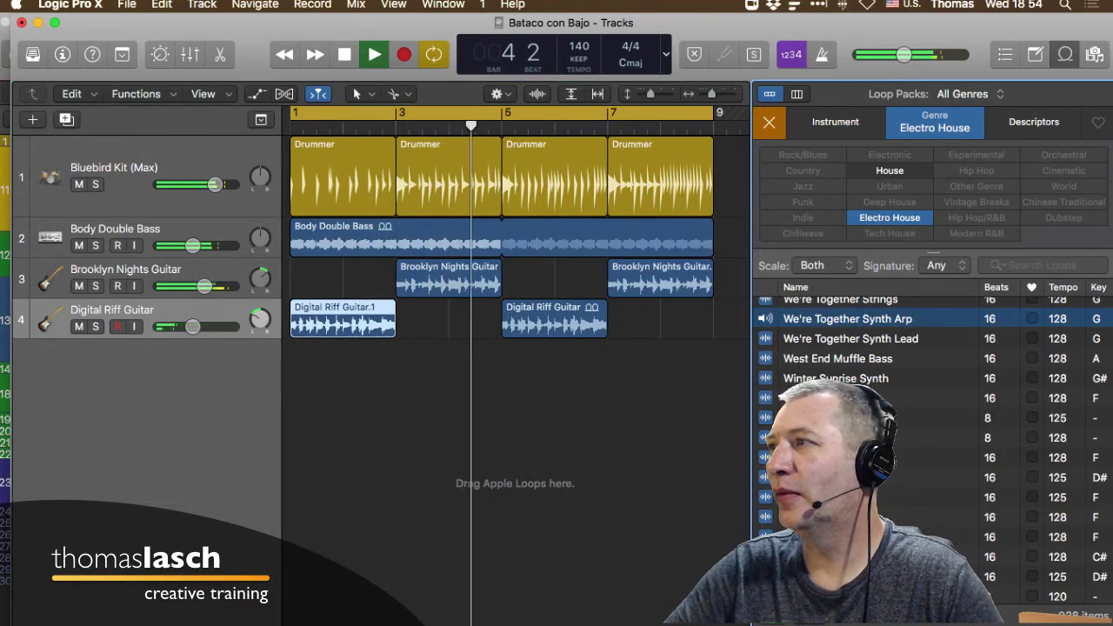
drag(847, 319, 295, 380)
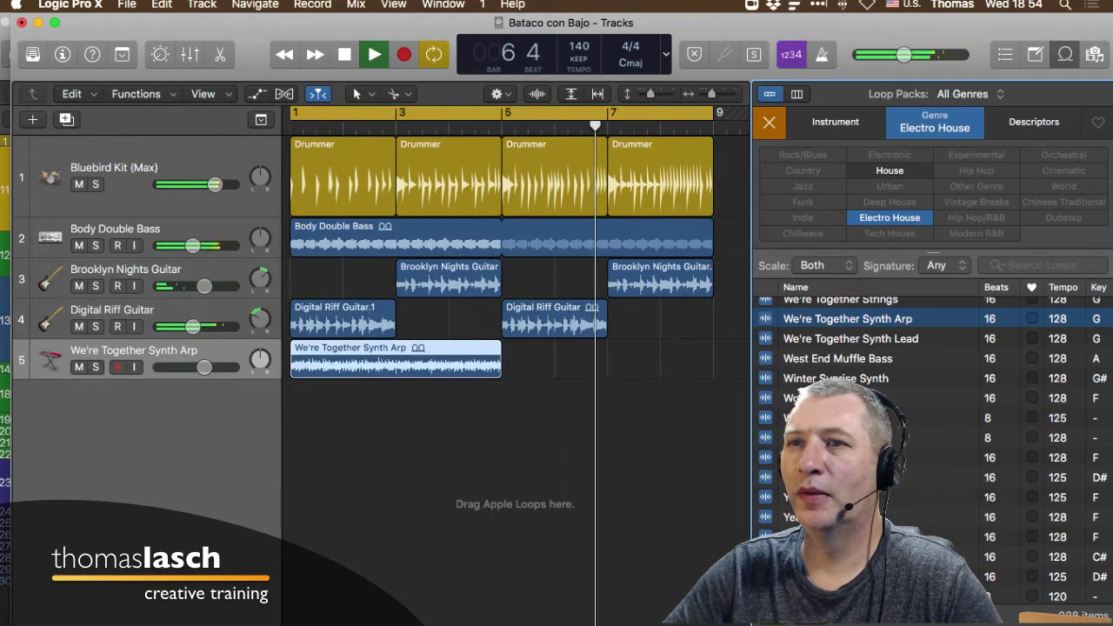
drag(202, 367, 187, 367)
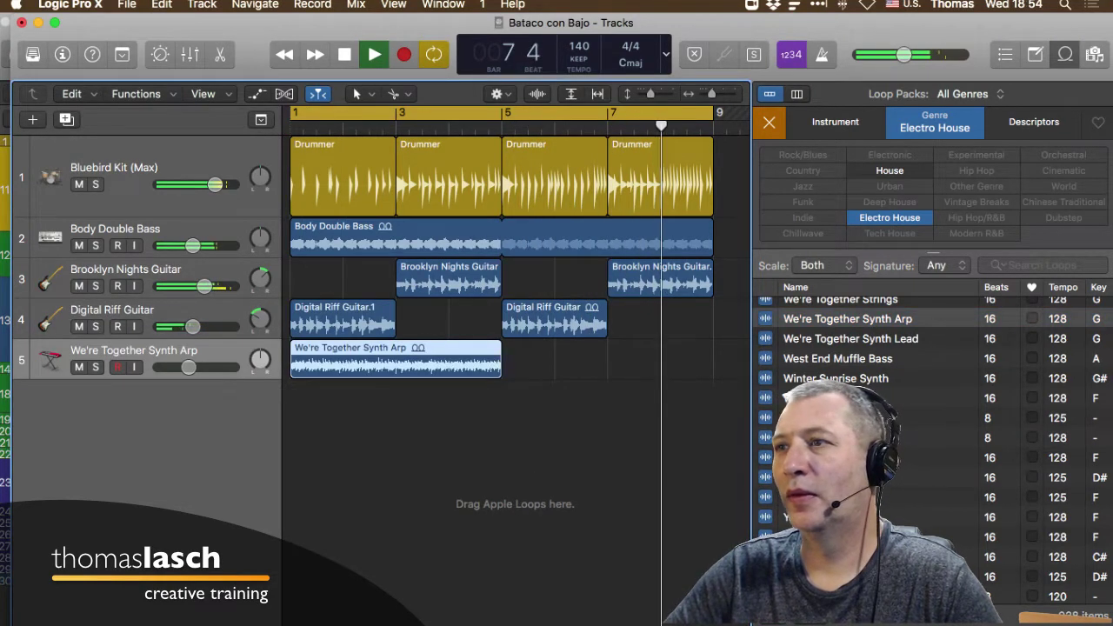
drag(499, 352, 713, 354)
- Lower the We're Together Synth Arp track's volume further and raise the master volume slightly
drag(189, 367, 187, 367)
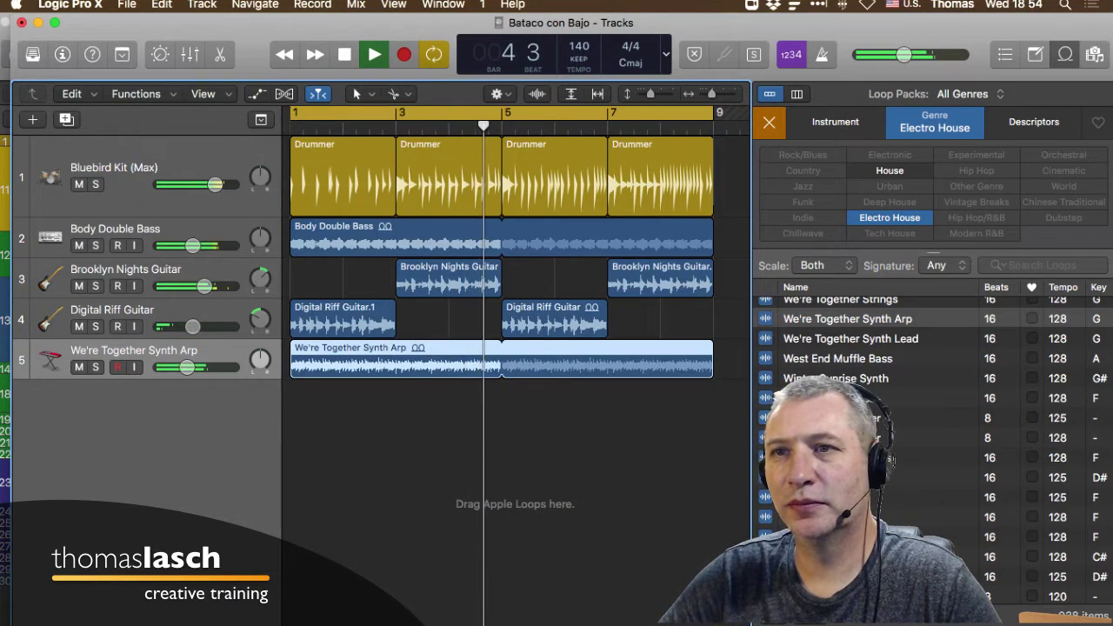
drag(187, 367, 182, 367)
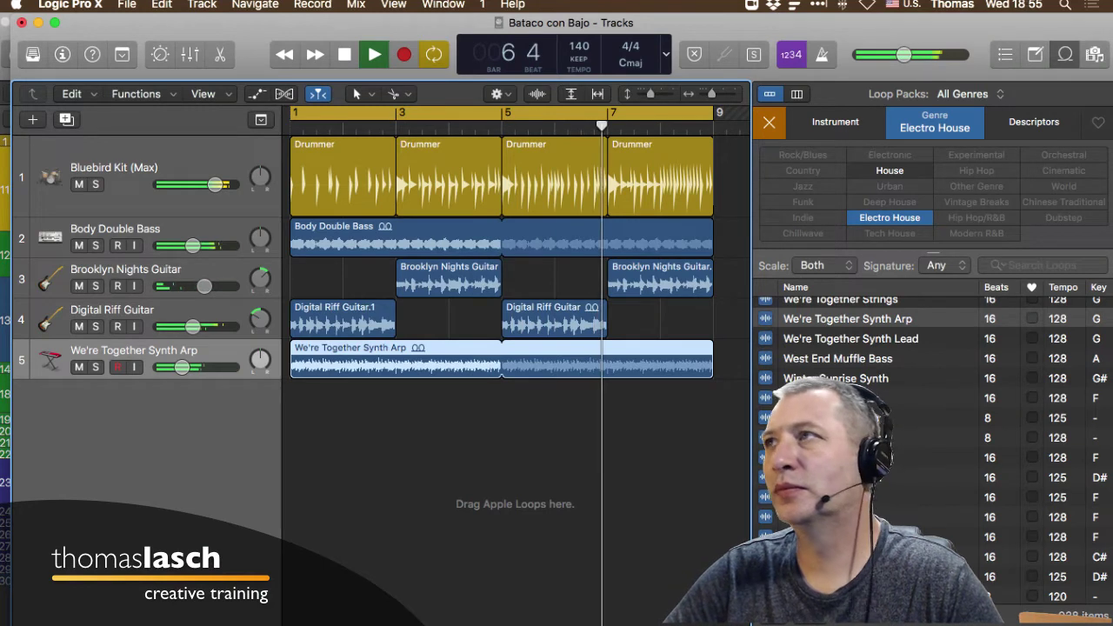
drag(905, 55, 913, 55)
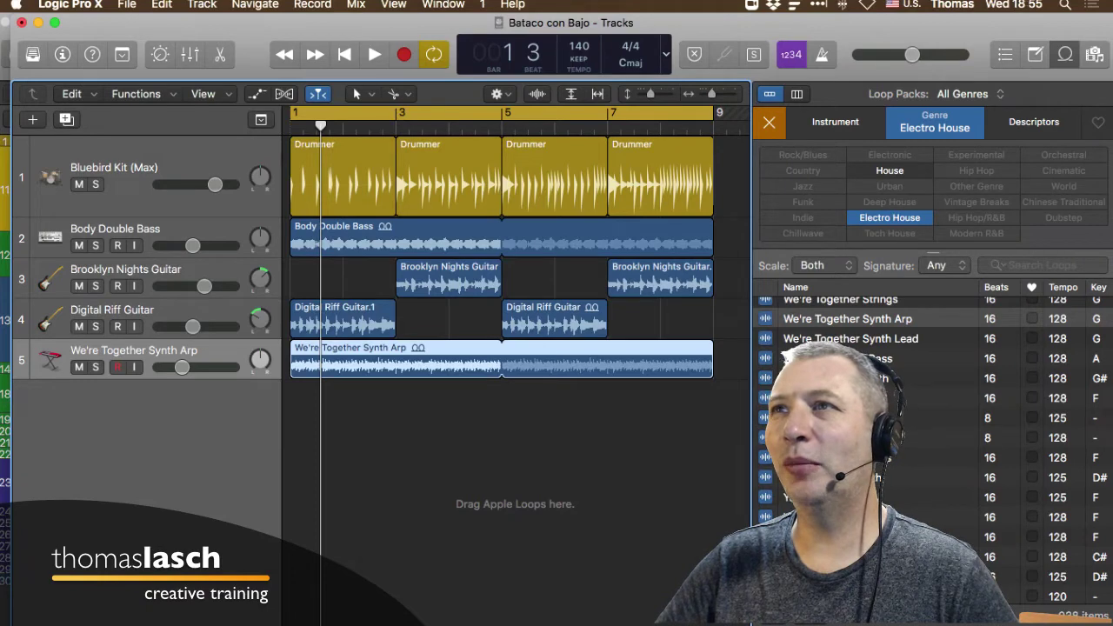
- Display the instrument categories available for the Electro House loops
click(935, 122)
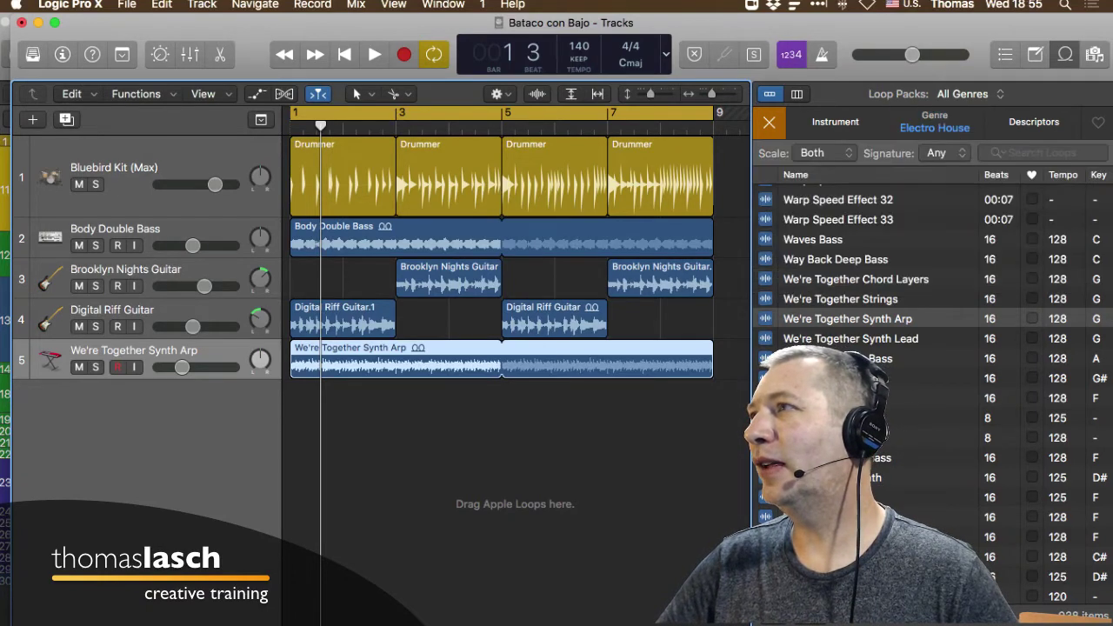
click(836, 122)
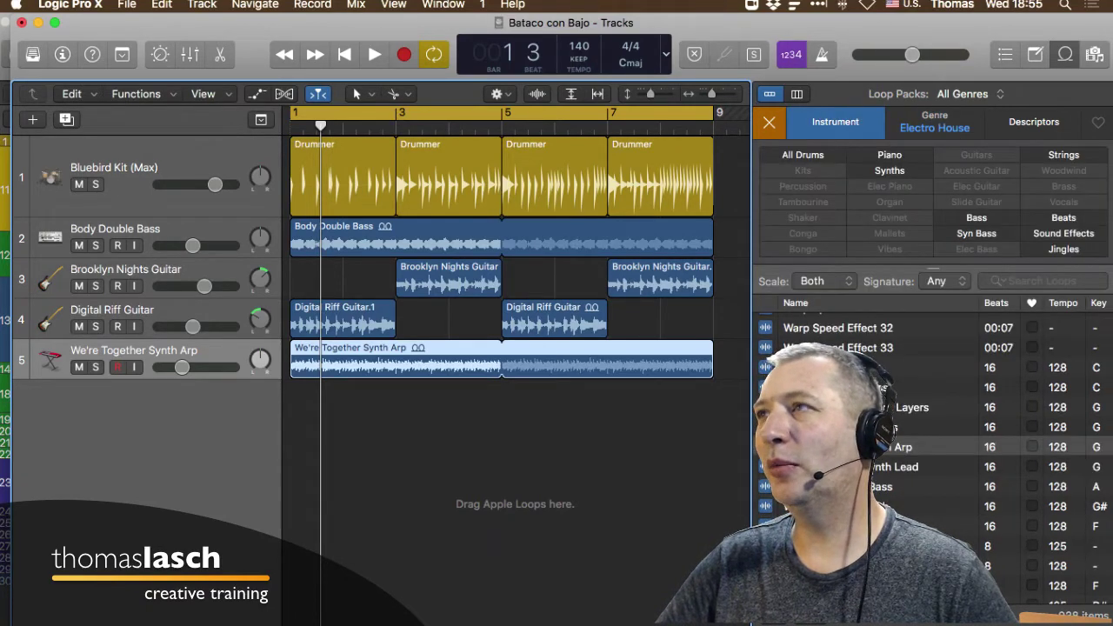
- Play the arrangement and replace the Electro House loop filter with the Piano instrument filter to look through the piano loops
key(space)
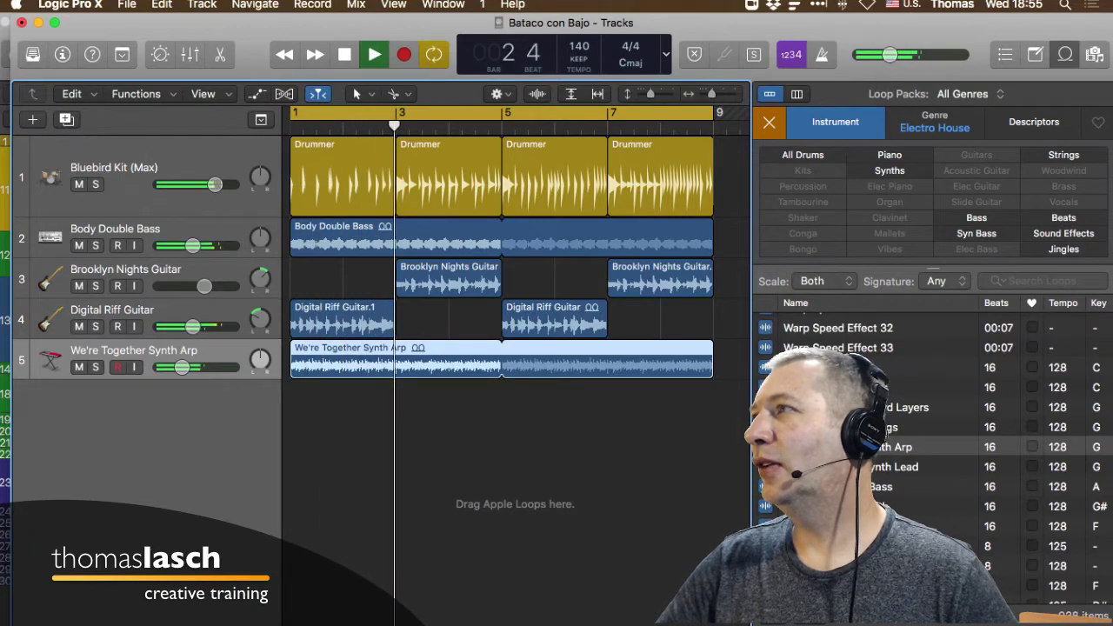
click(935, 122)
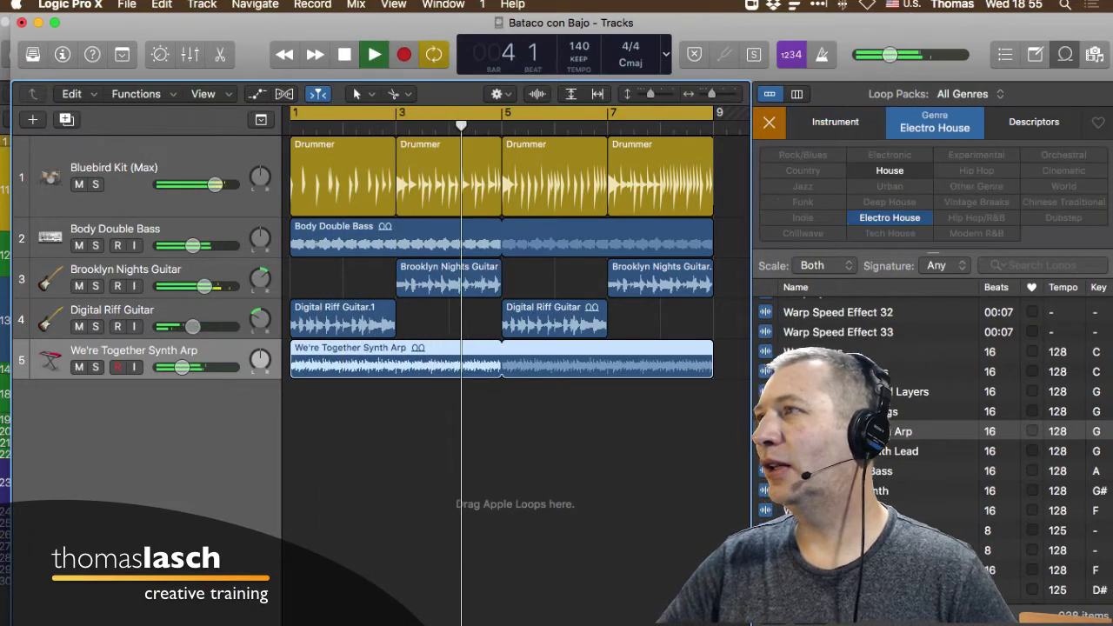
click(890, 217)
click(836, 121)
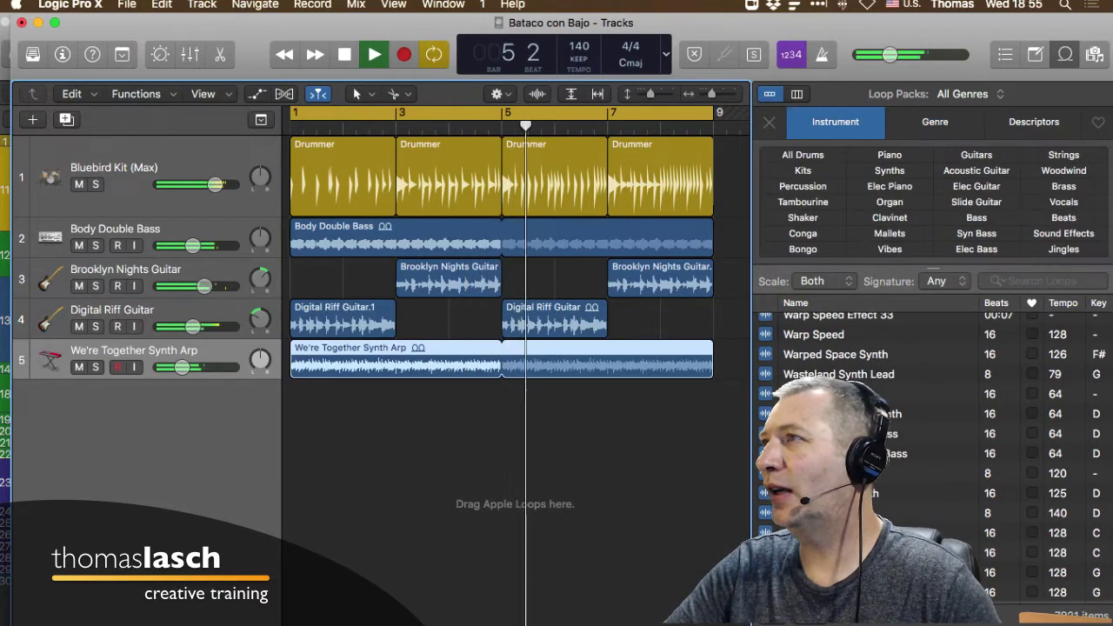
click(890, 155)
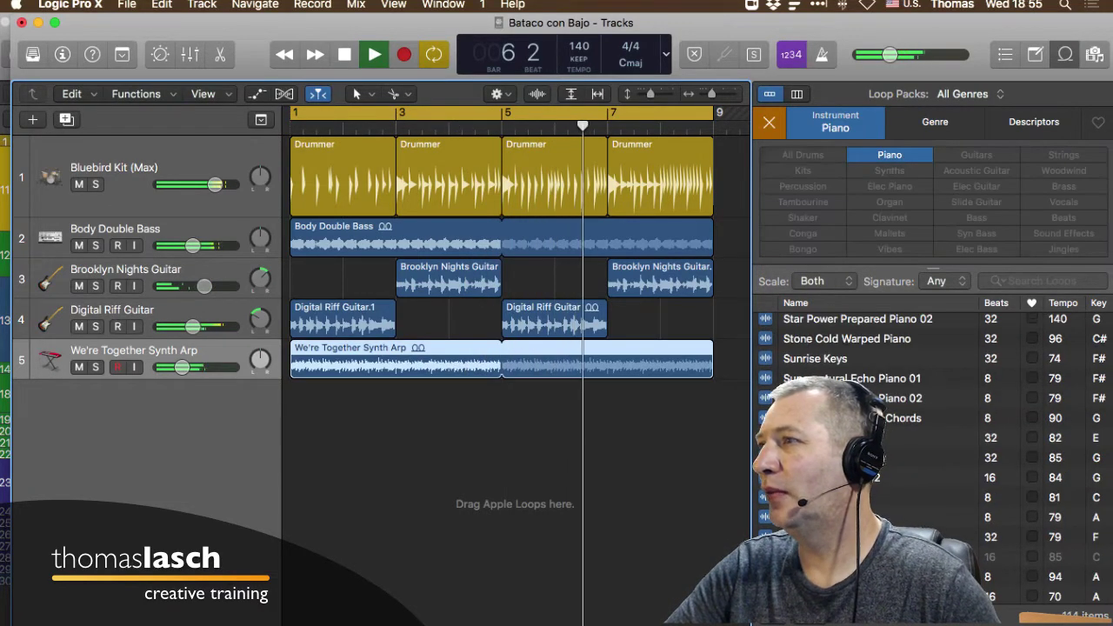
scroll(887, 460, down, 2)
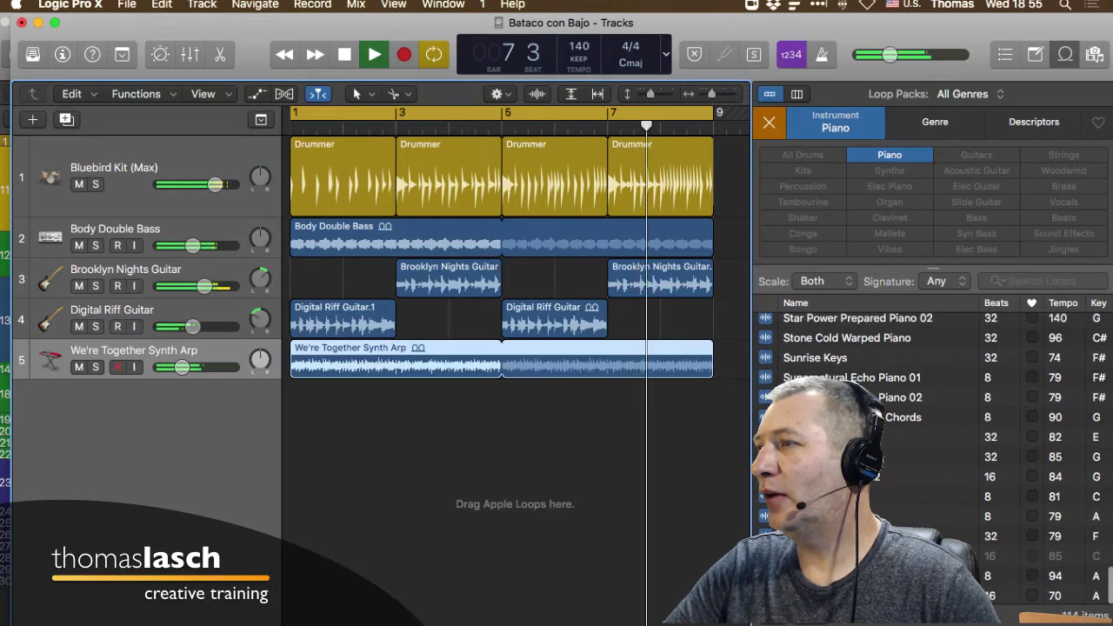
scroll(887, 460, up, 15)
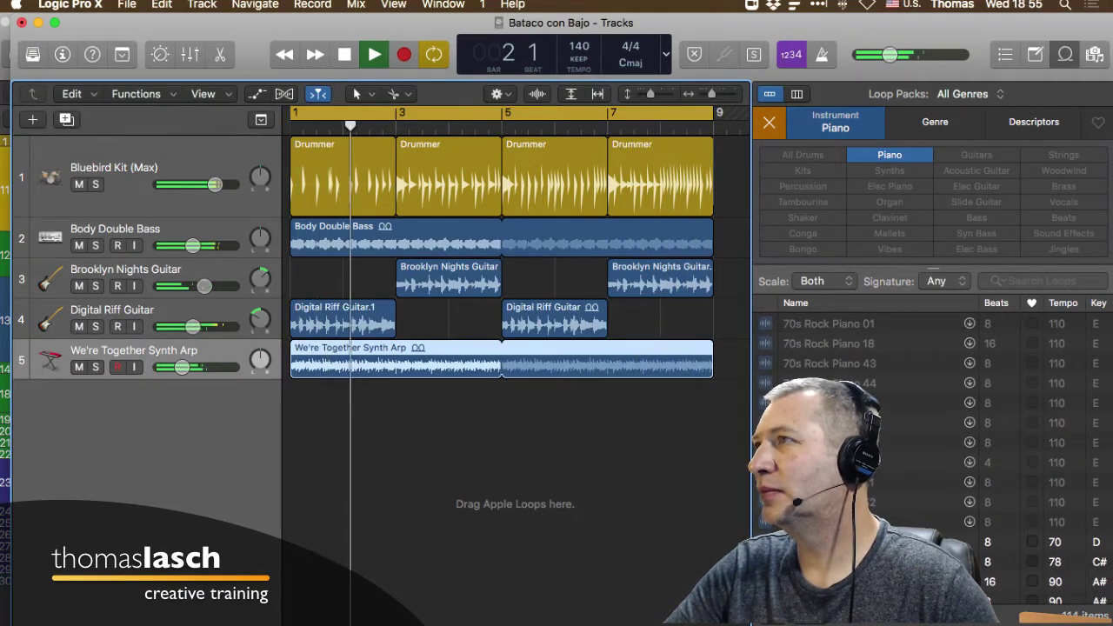
- Switch the loop filter from Piano to Synths and look through the synth loops up to the start of the list
click(835, 123)
click(836, 123)
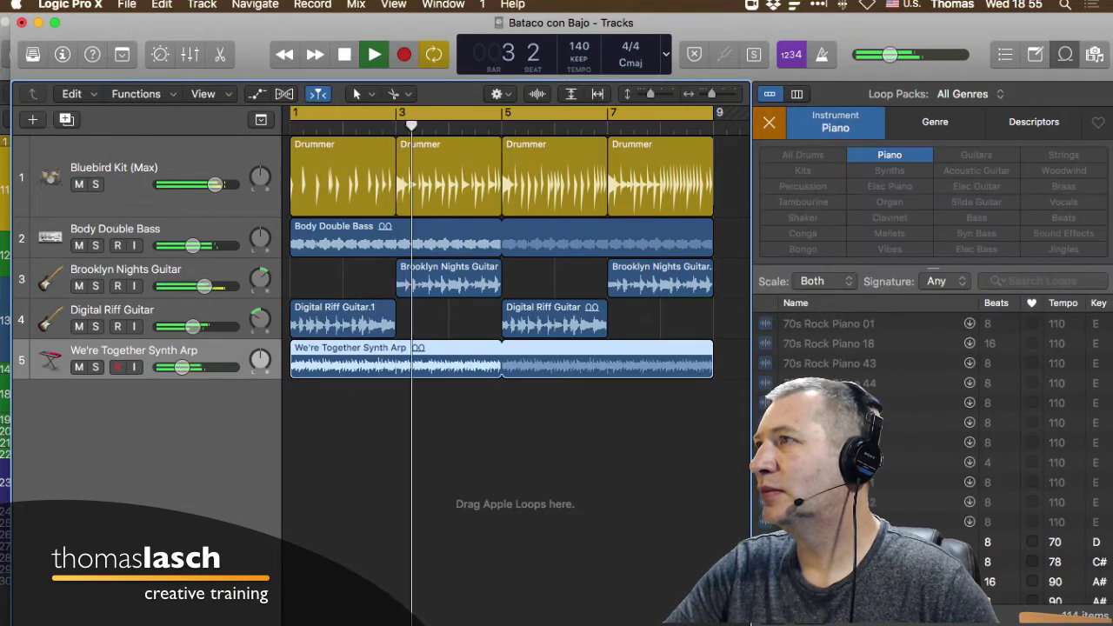
click(890, 155)
click(890, 171)
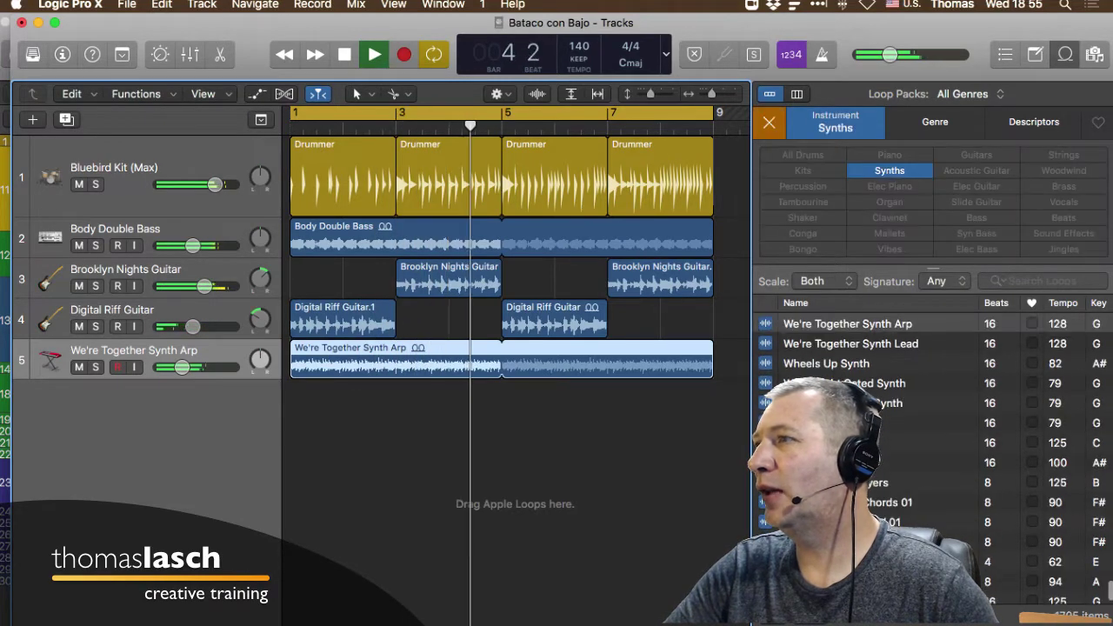
scroll(930, 452, down, 5)
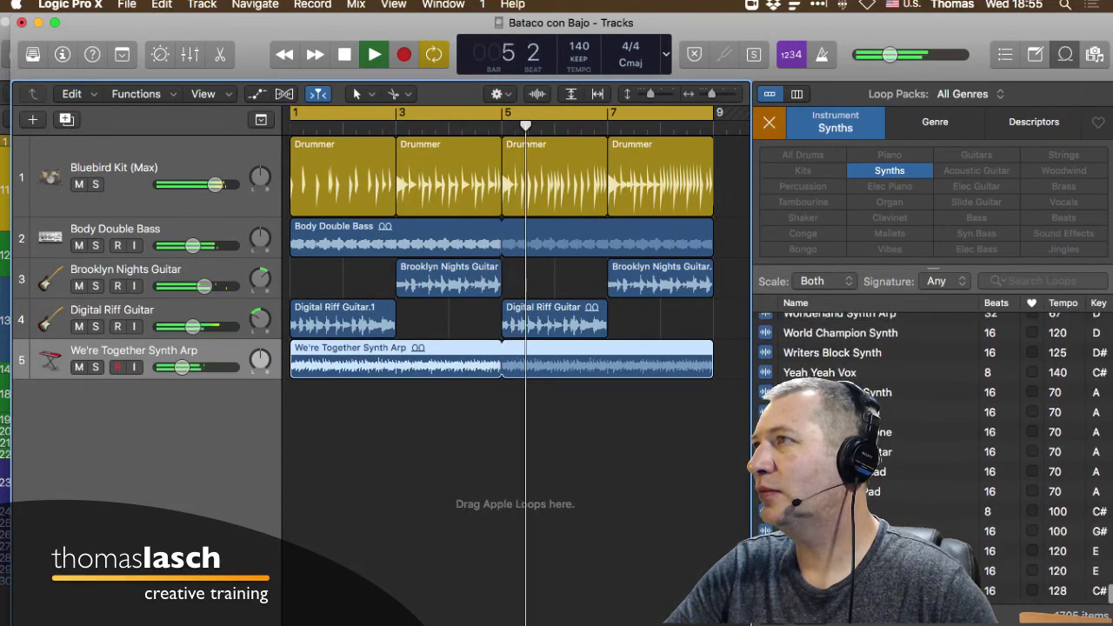
click(965, 94)
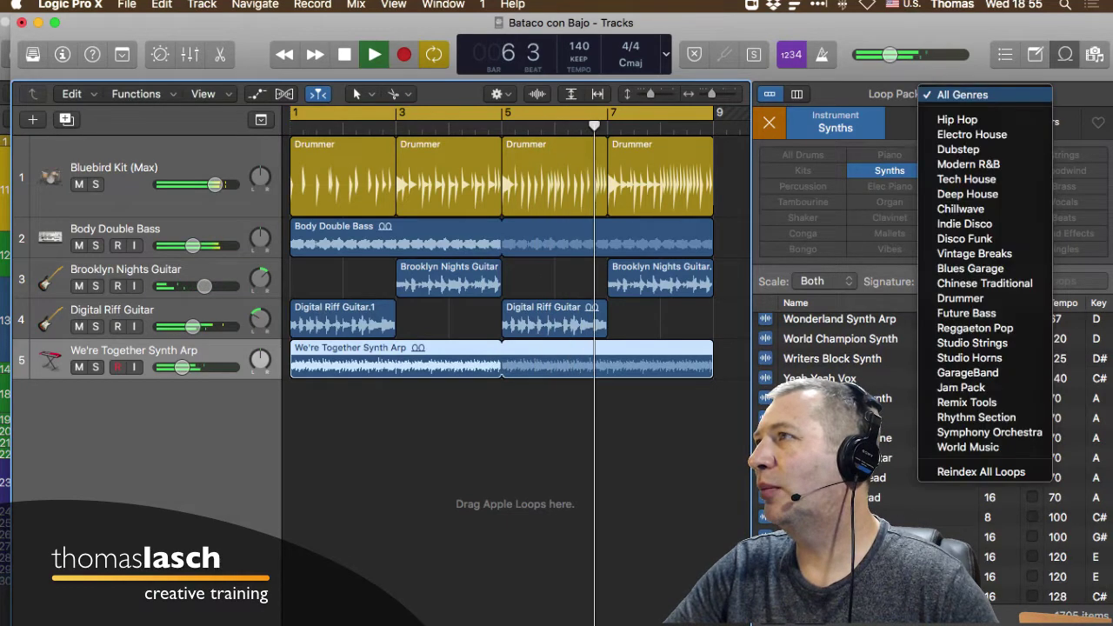
key(Escape)
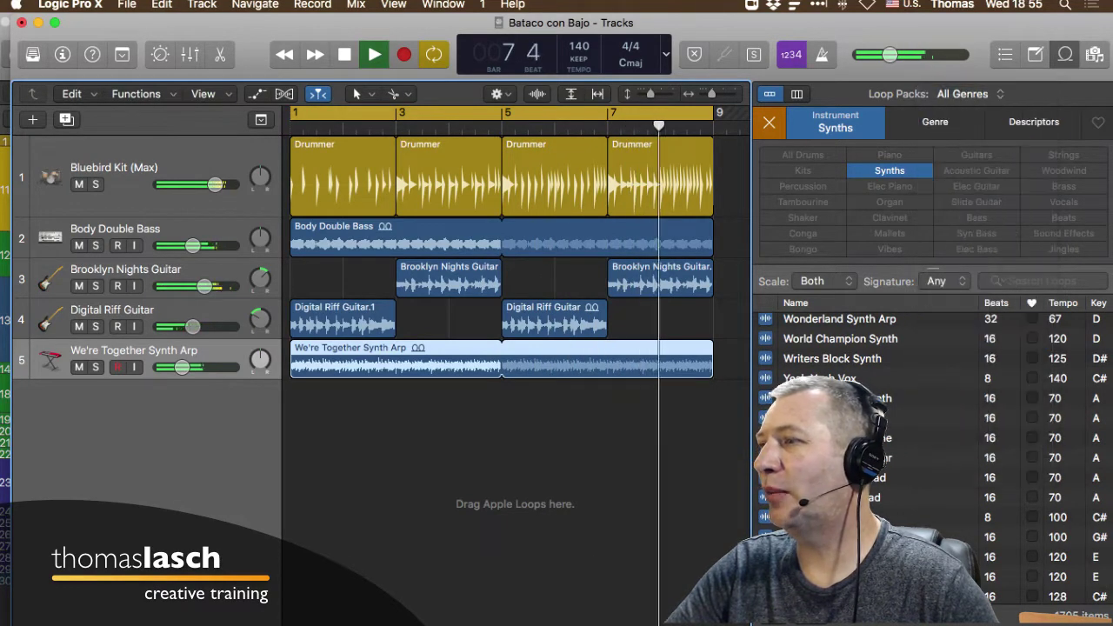
scroll(930, 452, up, 5)
scroll(930, 452, up, 10)
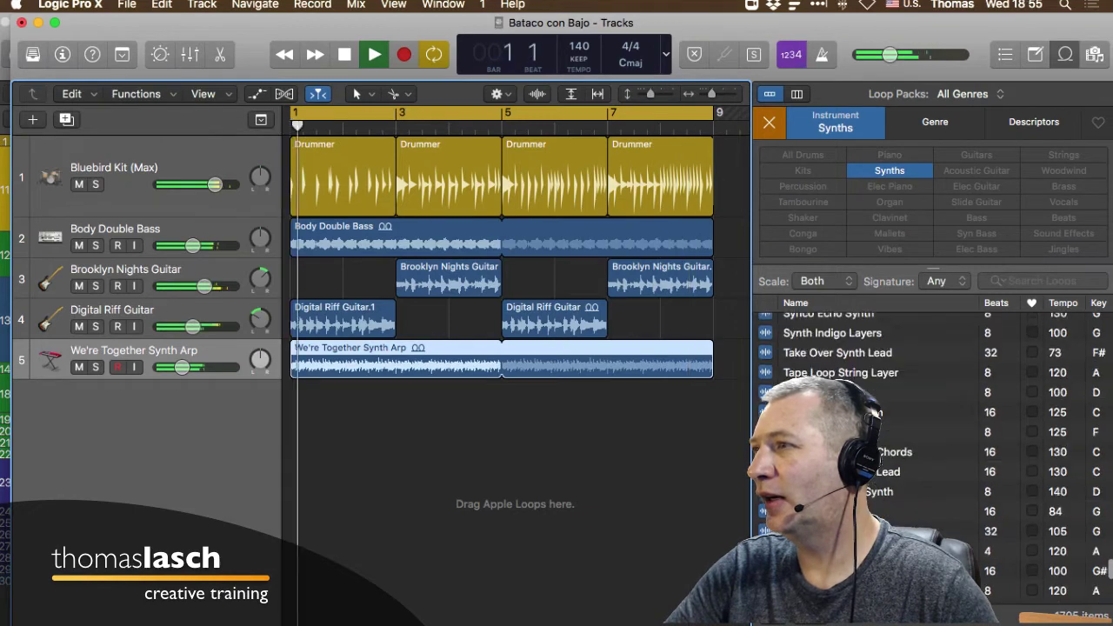
scroll(931, 452, up, 15)
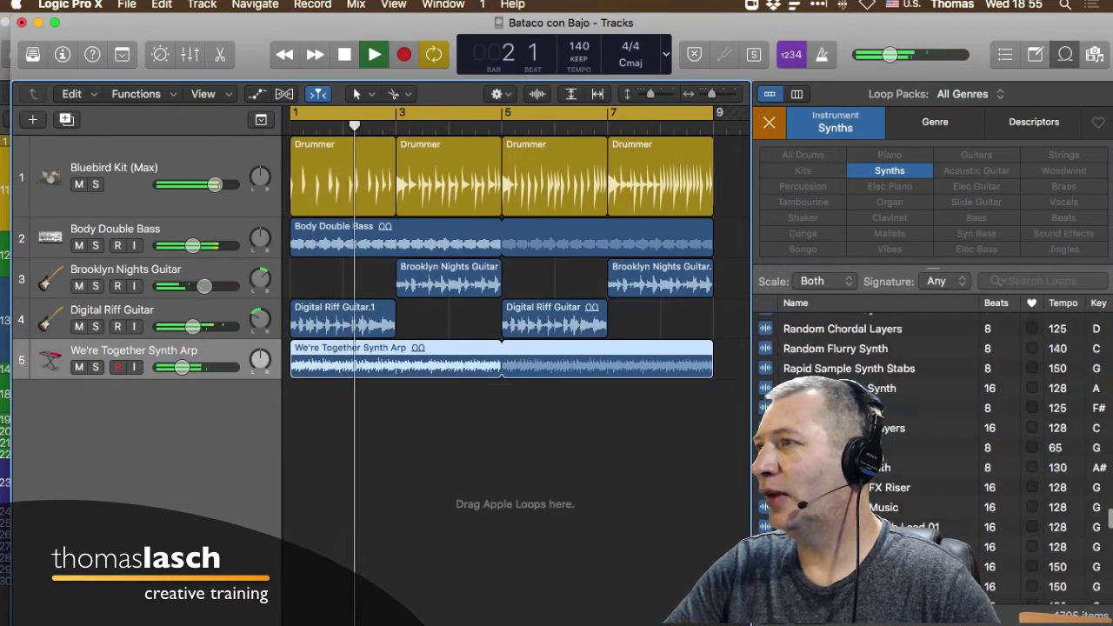
scroll(931, 453, up, 15)
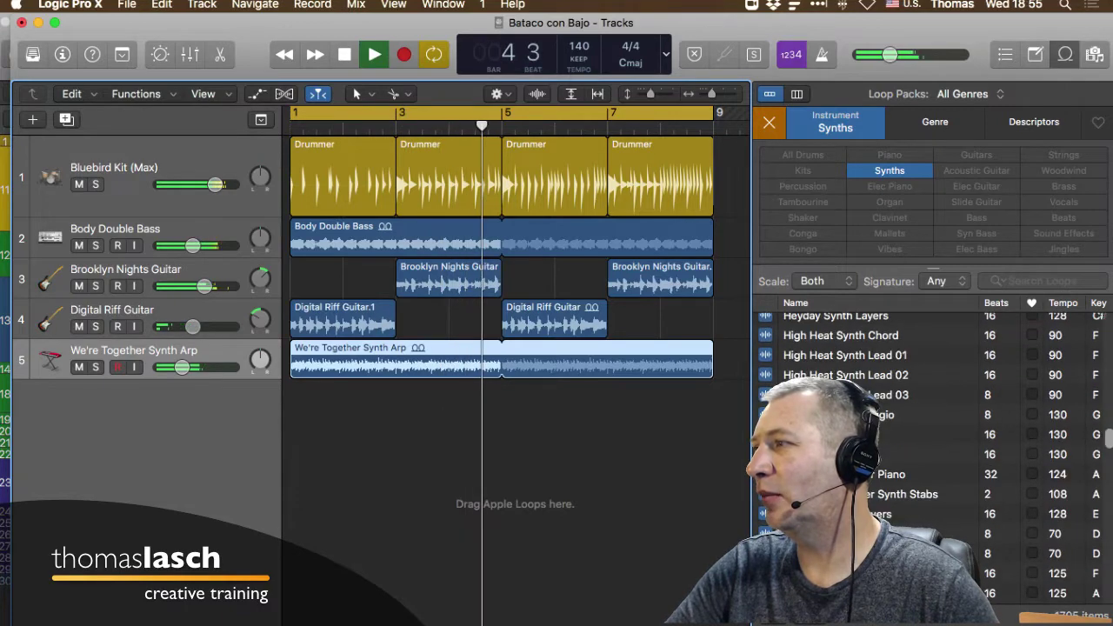
scroll(931, 453, up, 15)
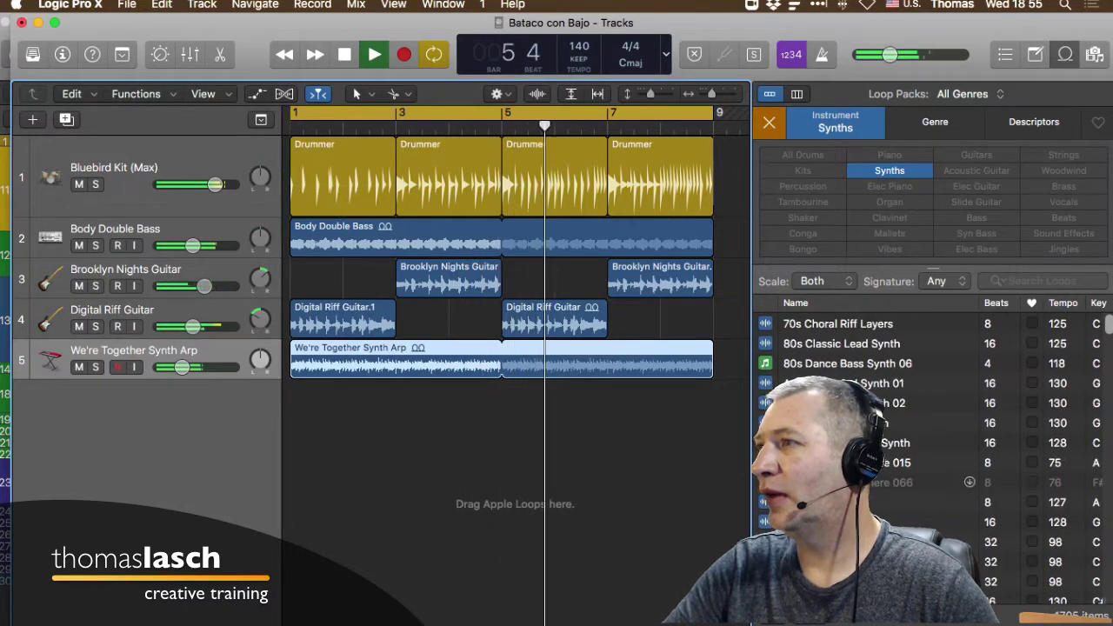
- Add the 80s Dance Bass Synth 06 loop on a new, slightly quieter bottom track and move its first region to bar 1
click(847, 363)
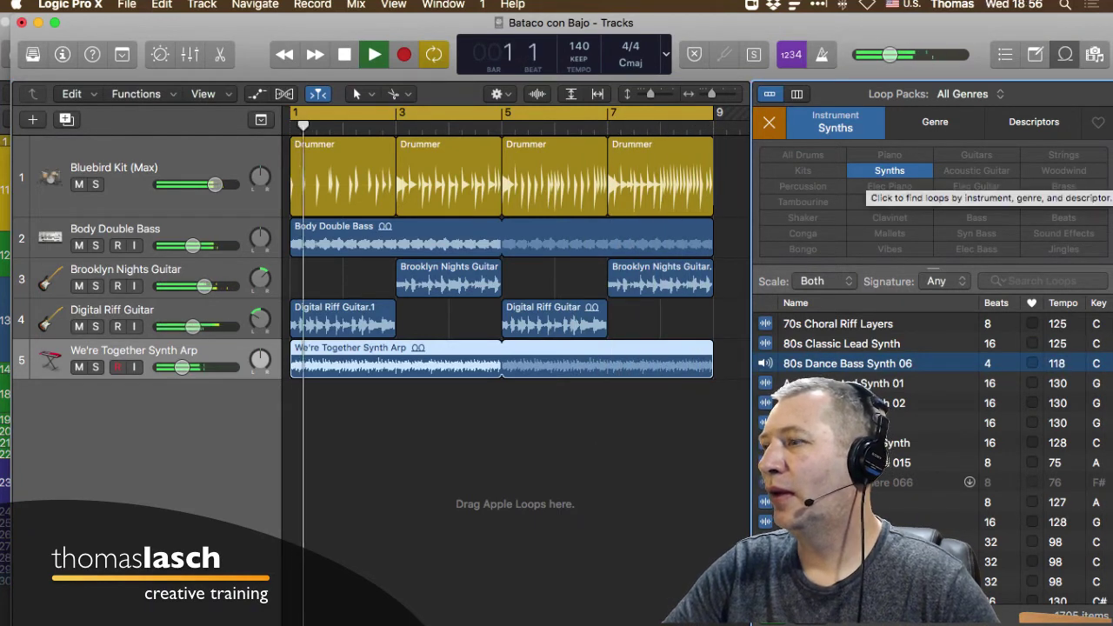
drag(848, 363, 674, 402)
drag(203, 407, 183, 406)
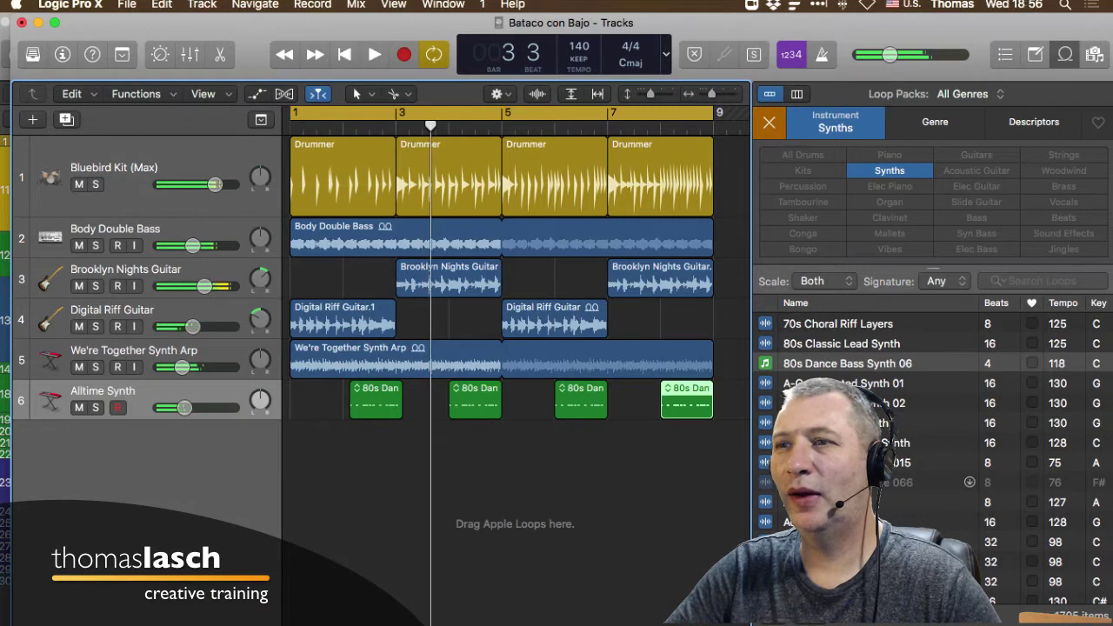
drag(374, 402, 314, 402)
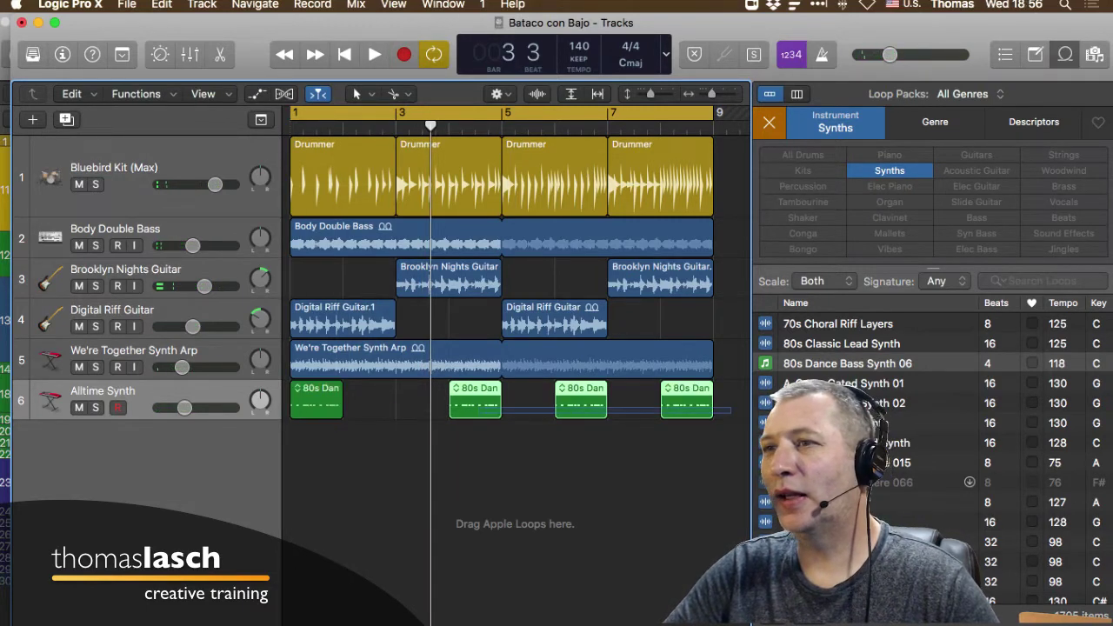
- Delete the 80s Dance Bass Synth regions and the empty Alltime Synth track
key(Delete)
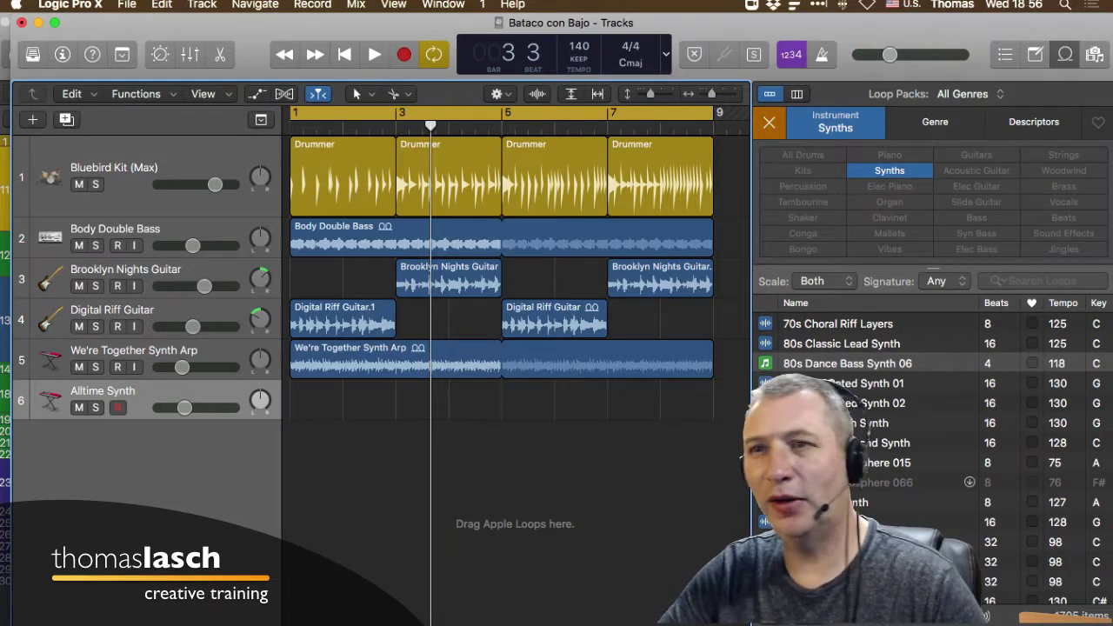
key(super+BackSpace)
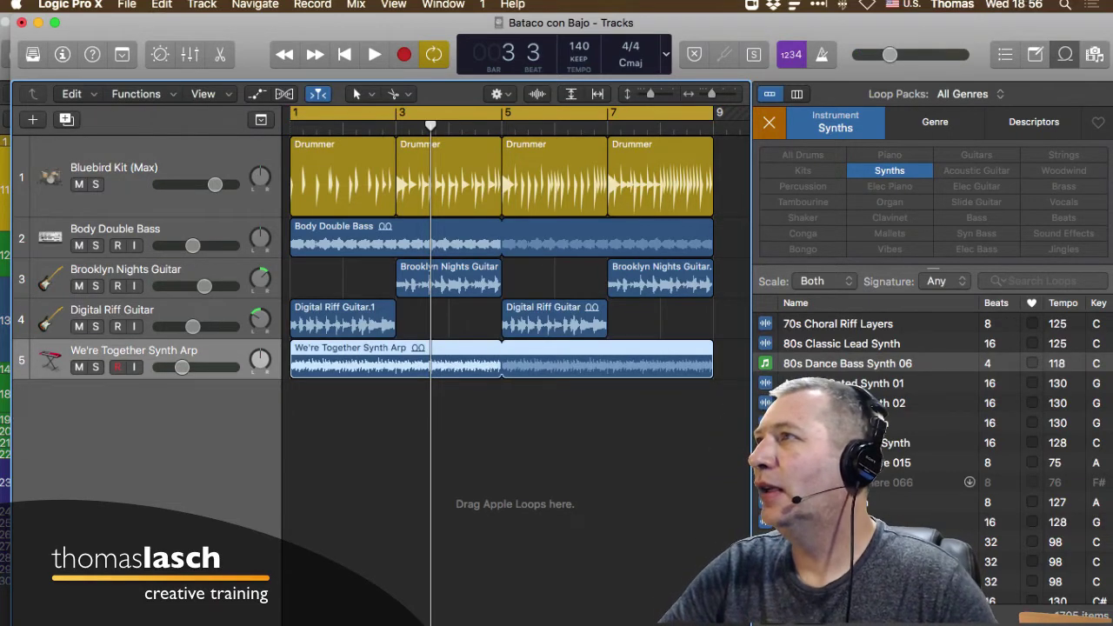
- Replace the Synths filter with Elec Piano, audition Deep Electric Piano 01 and look through the remaining electric piano loops
click(768, 123)
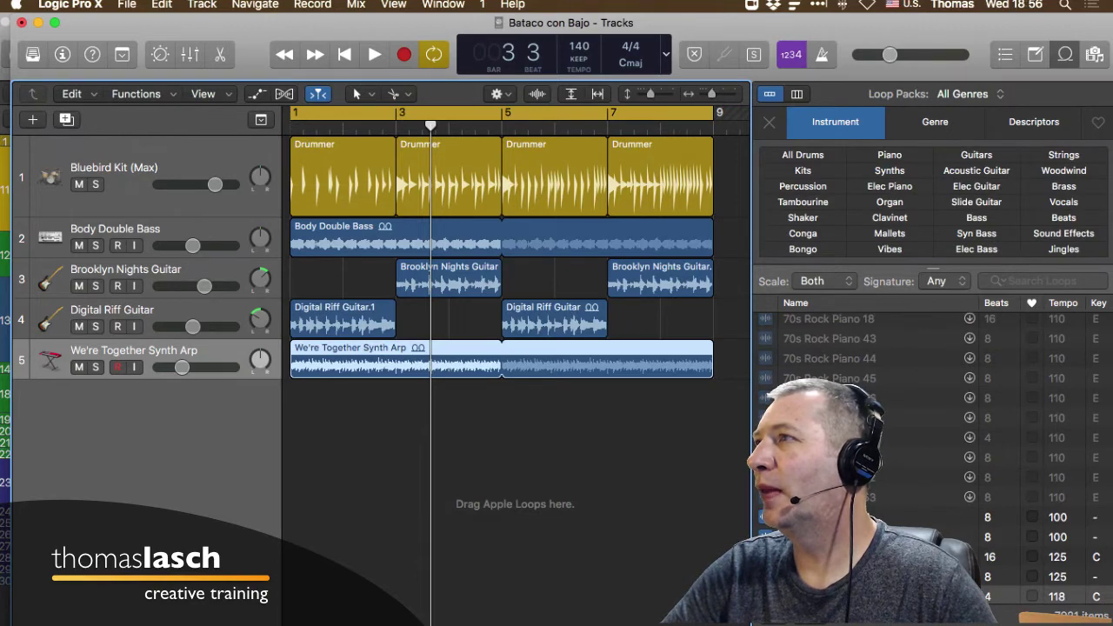
click(889, 186)
scroll(930, 461, up, 10)
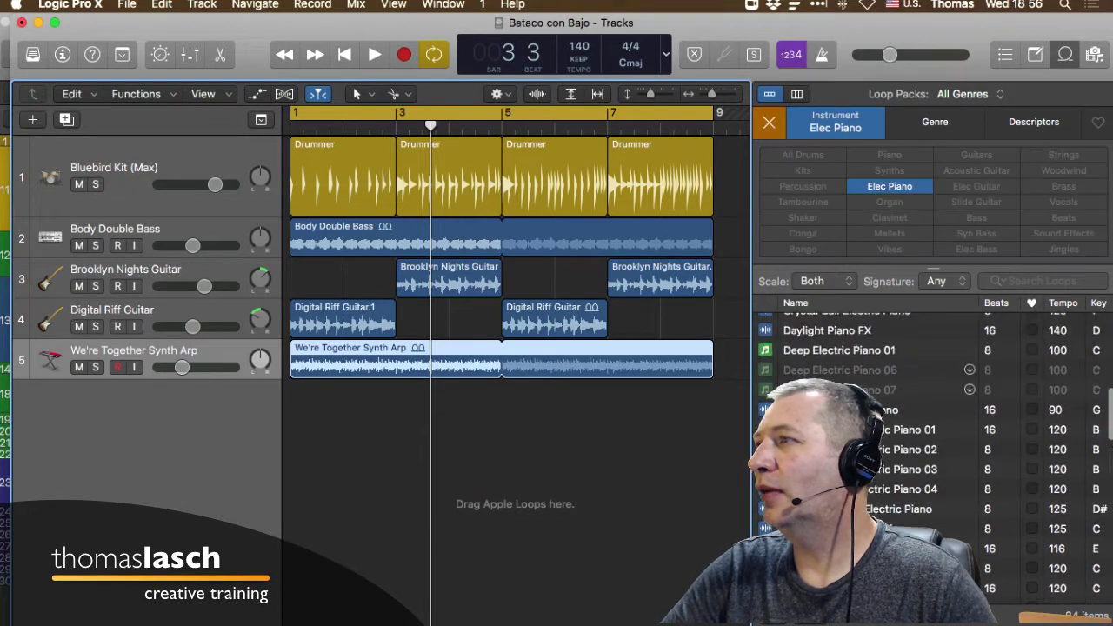
scroll(930, 461, down, 5)
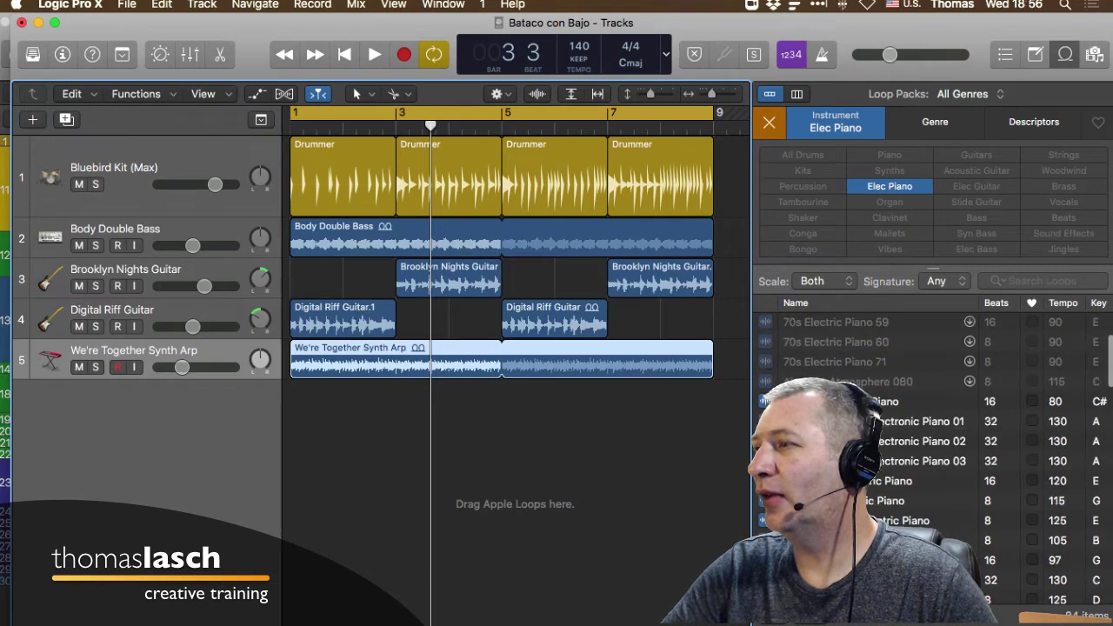
scroll(930, 461, up, 2)
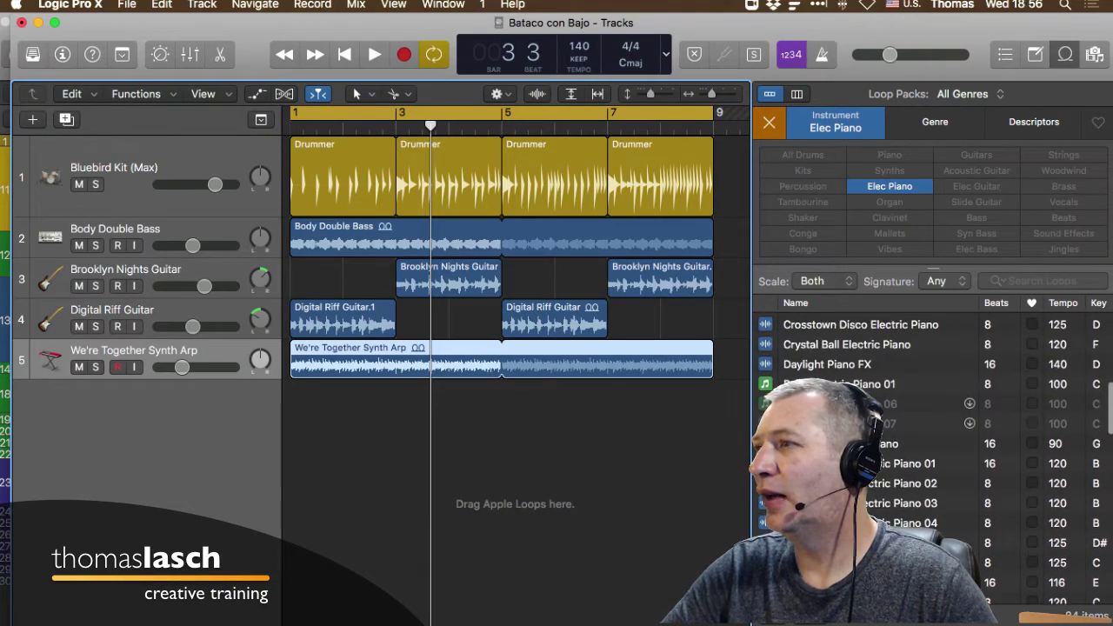
click(826, 385)
scroll(931, 444, down, 10)
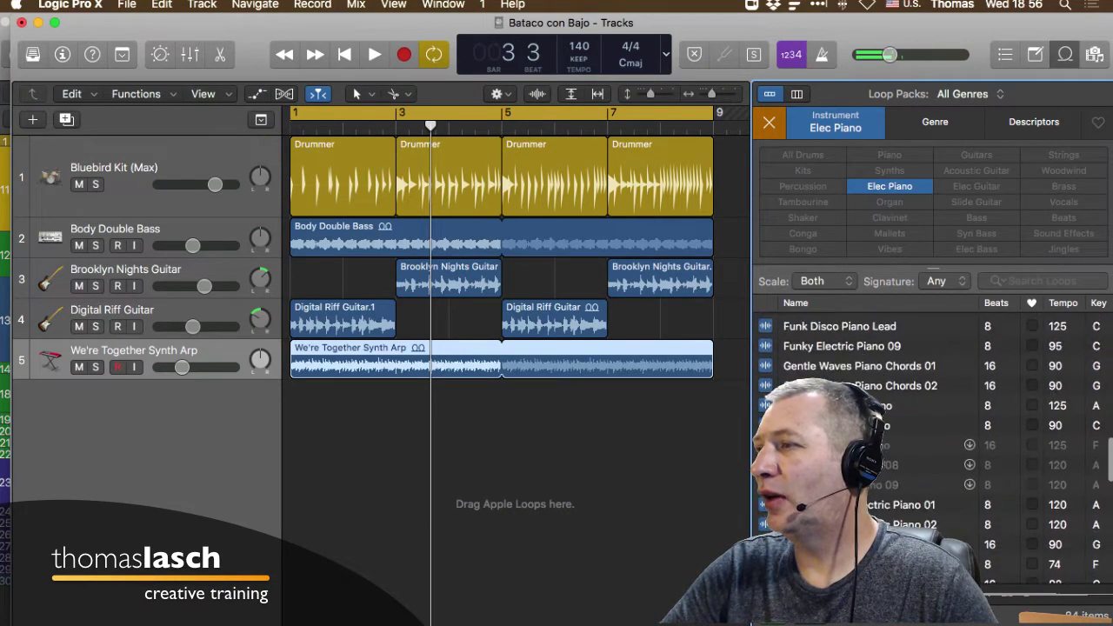
scroll(931, 444, down, 5)
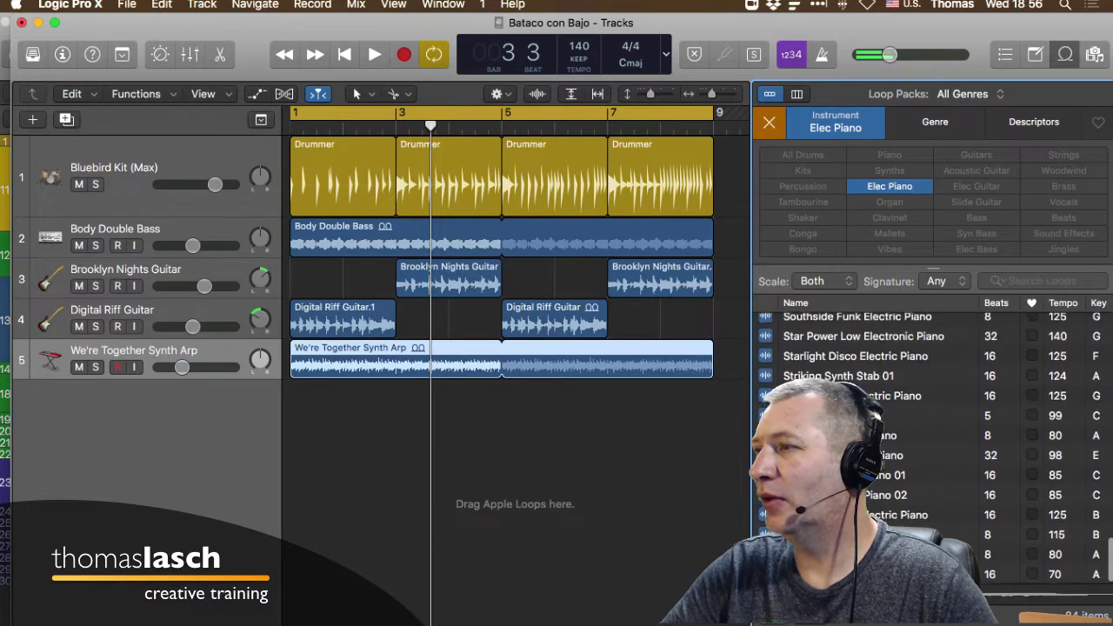
- Audition the two adjacent 85 BPM electric piano loops in C, 01 and 02, against the playing arrangement
click(826, 475)
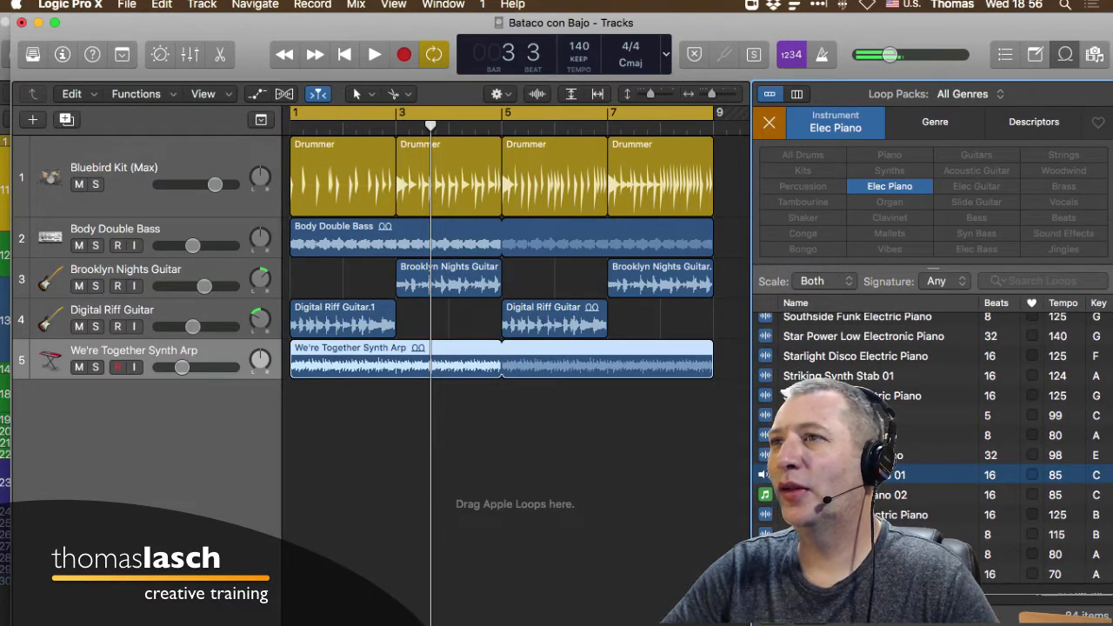
key(space)
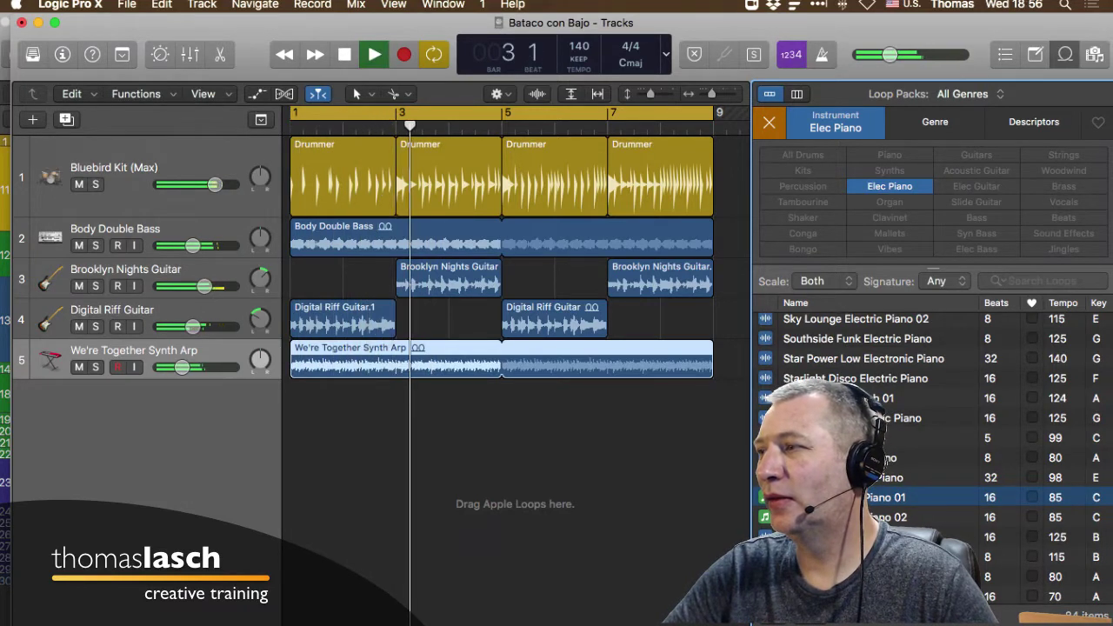
click(826, 517)
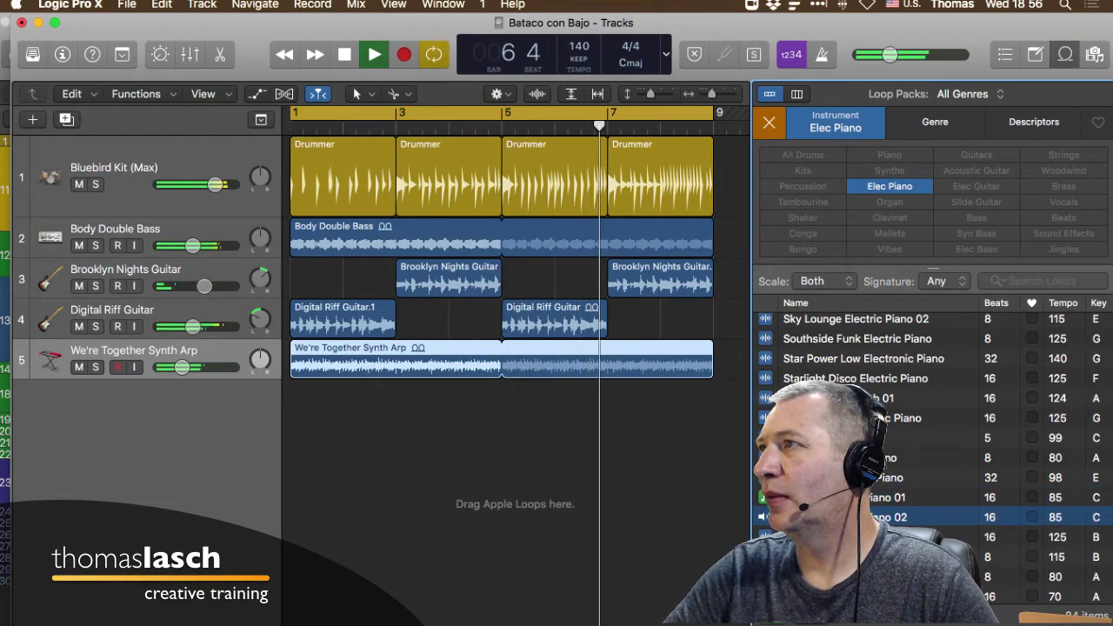
- Switch the loop filter from Elec Piano to Mallets and look through the mallet loops
click(890, 186)
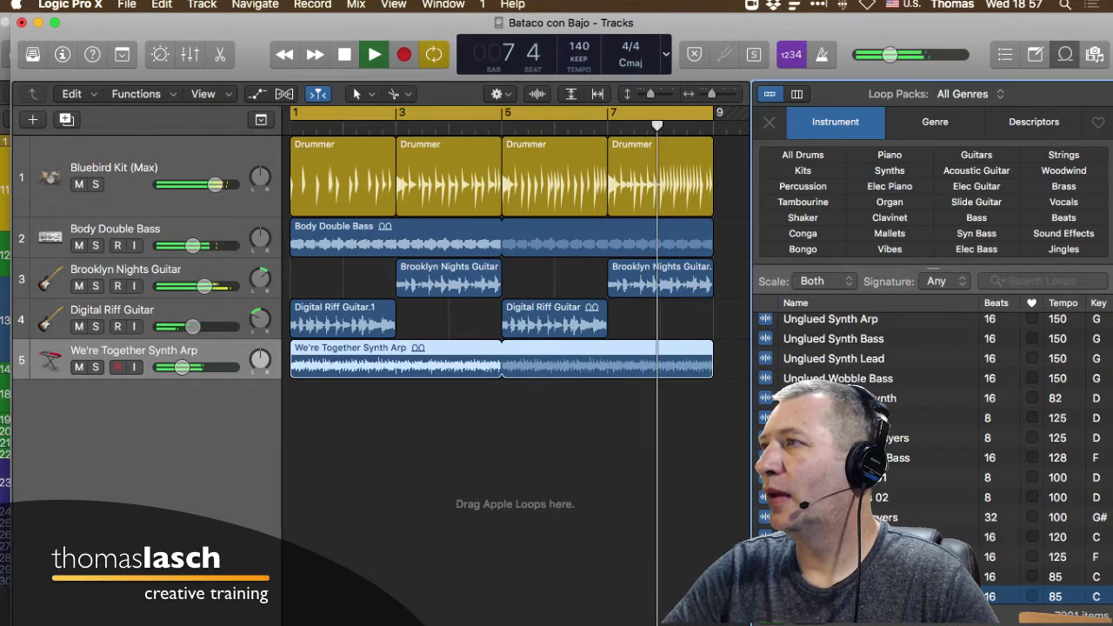
click(889, 233)
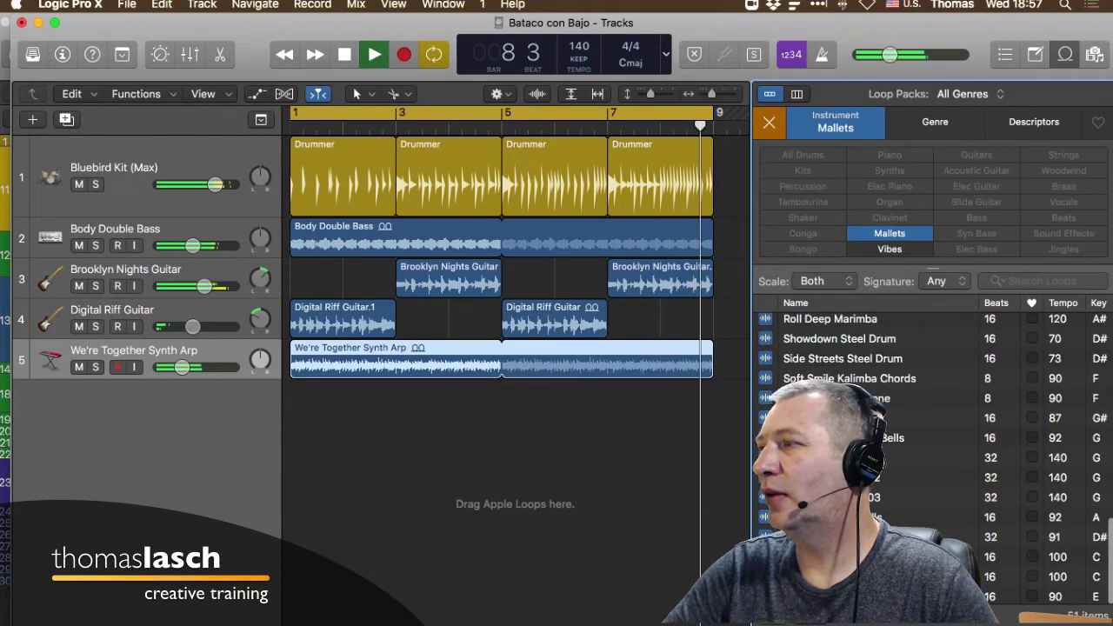
scroll(930, 457, up, 15)
scroll(931, 456, down, 4)
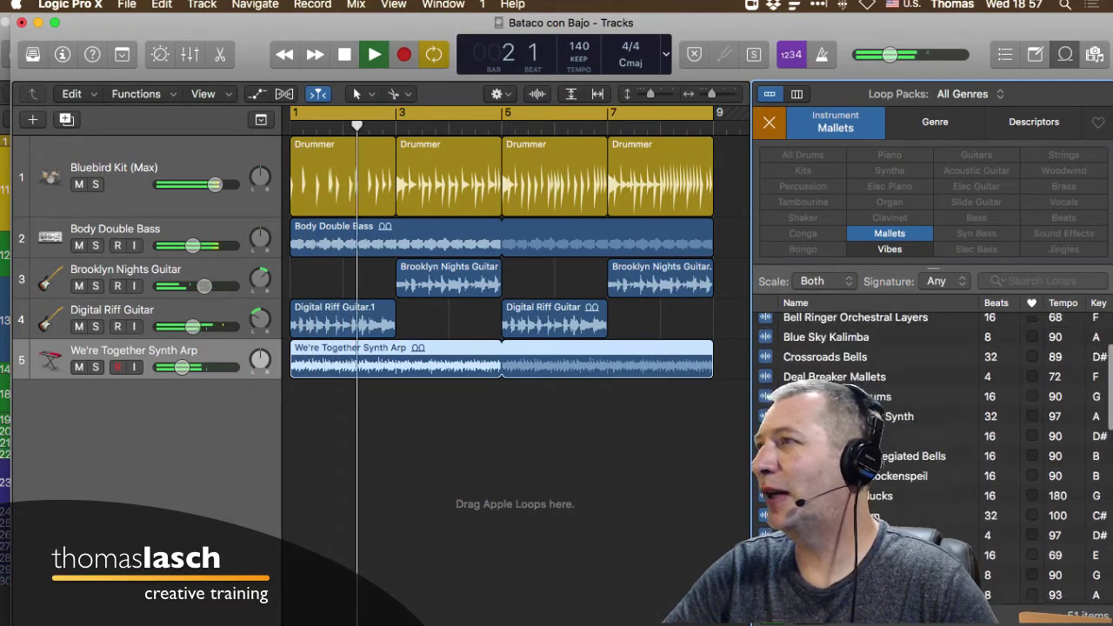
scroll(931, 456, down, 5)
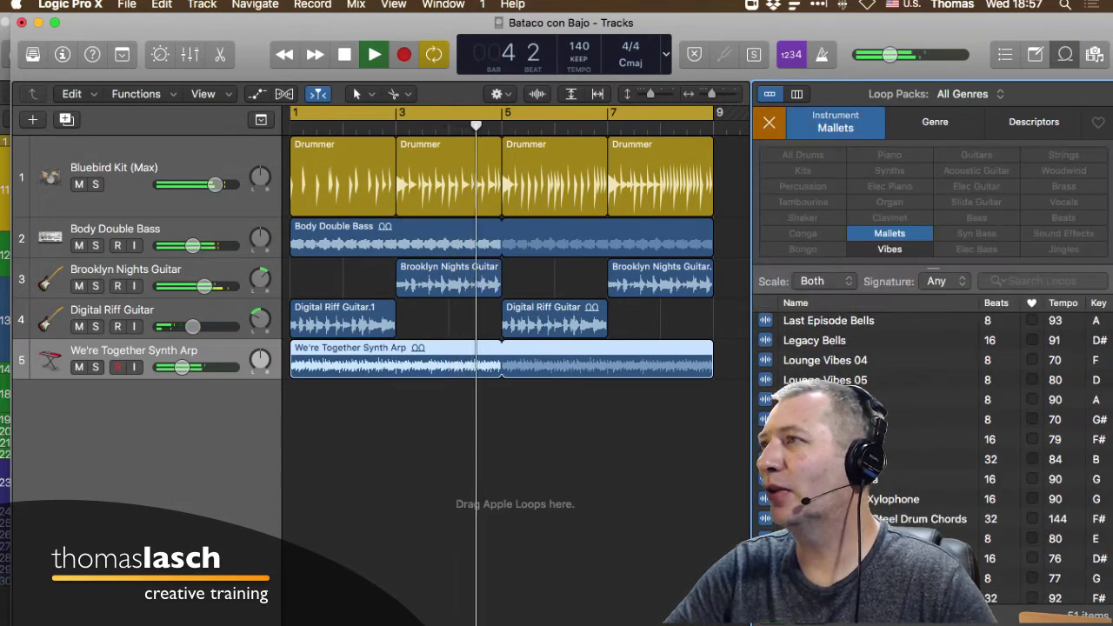
- Clear the Mallets filter, check the loop genre categories and return to the instrument categories
click(769, 123)
click(935, 122)
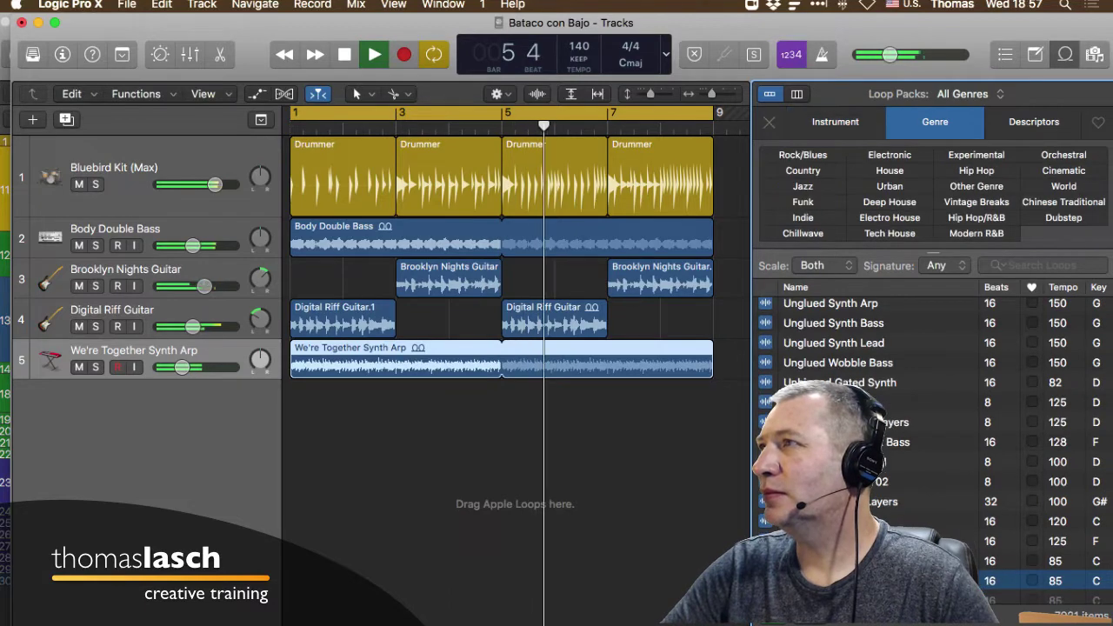
click(834, 122)
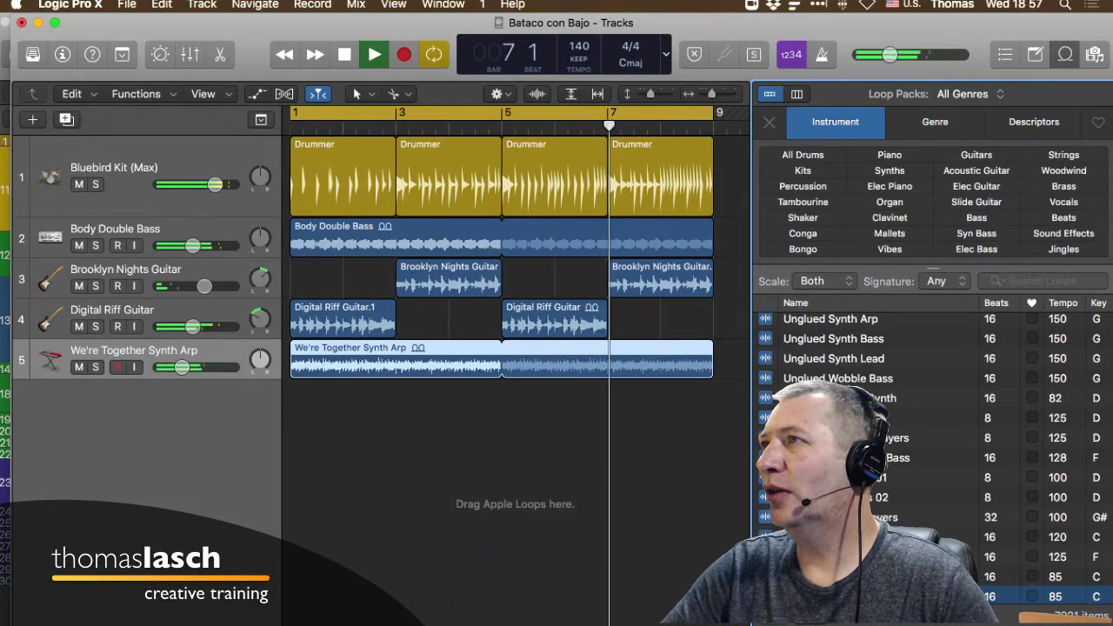
- Filter the loops by Shaker and audition the 90 BPM Endless Streets Shakers loop against the playing arrangement
key(space)
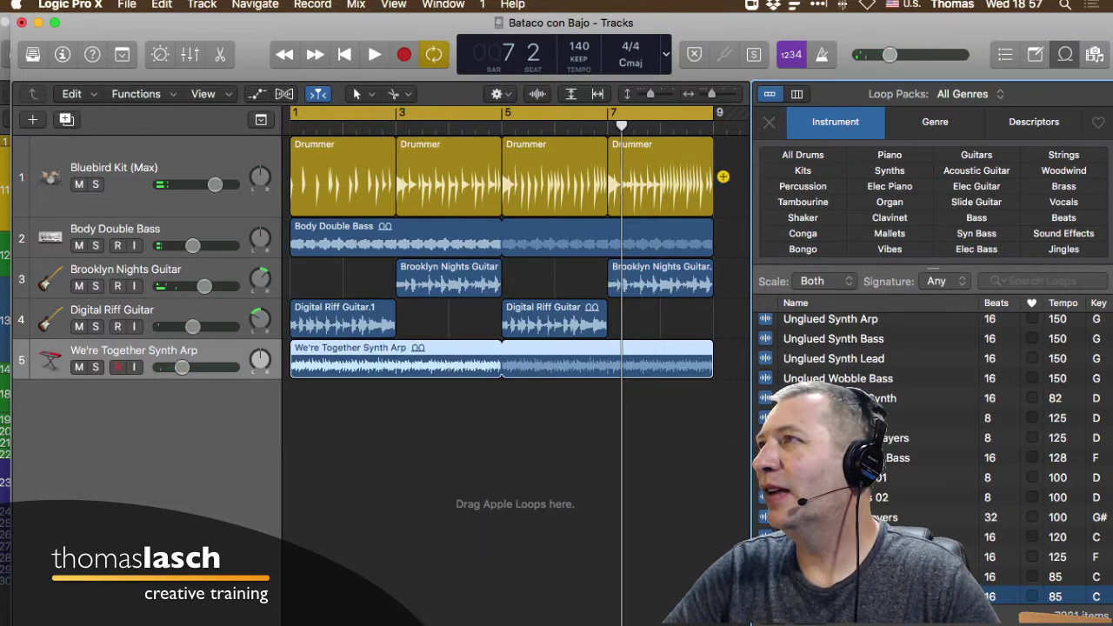
click(968, 94)
key(Escape)
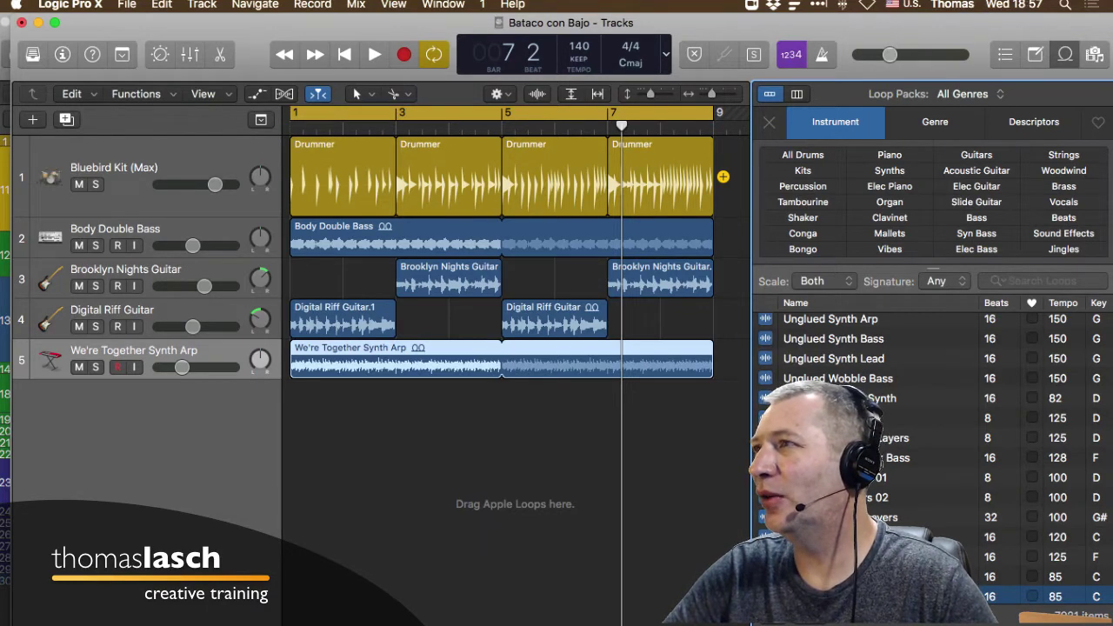
click(803, 218)
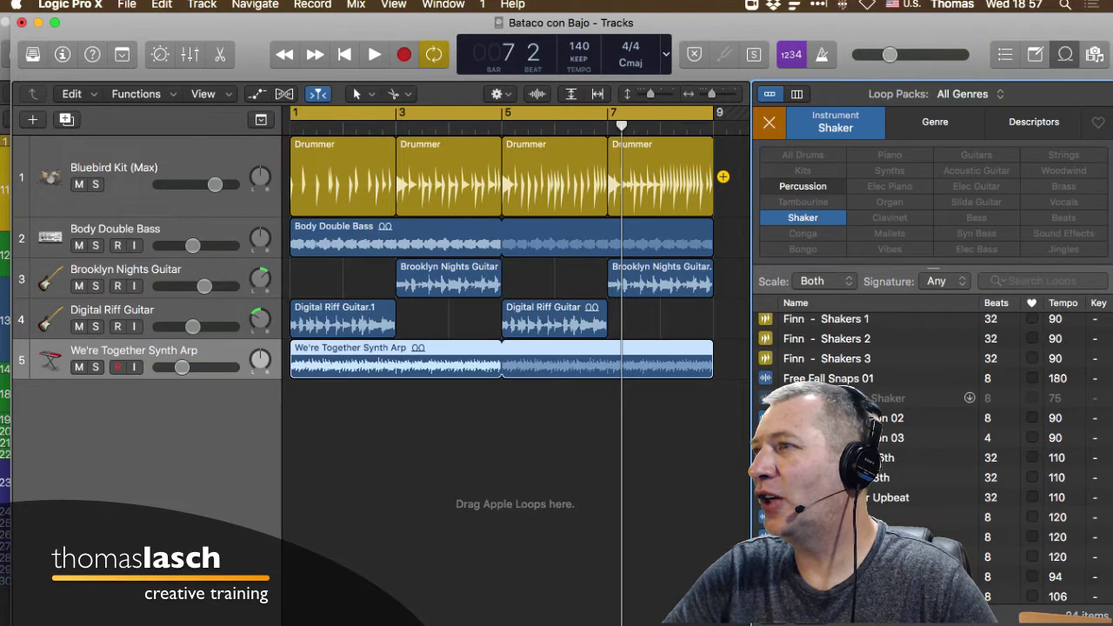
key(space)
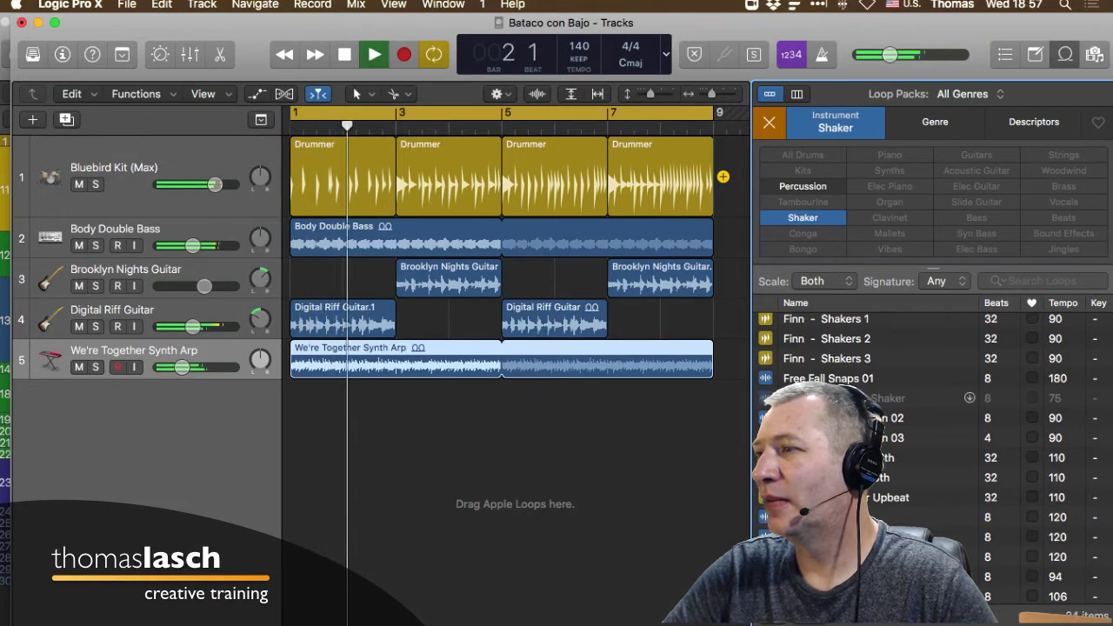
scroll(931, 452, up, 5)
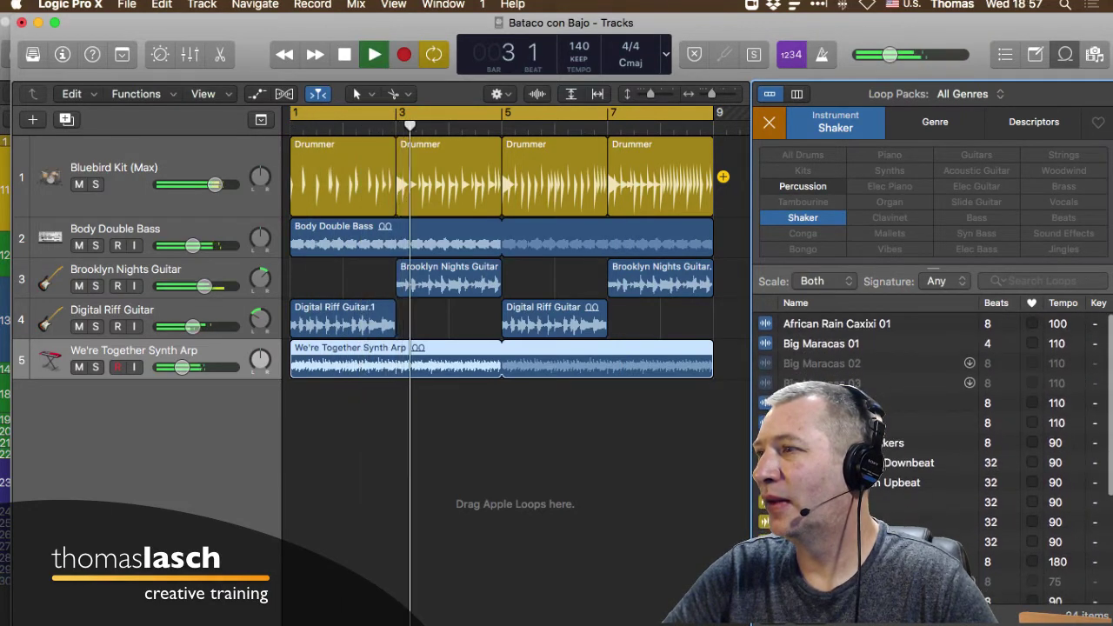
click(826, 442)
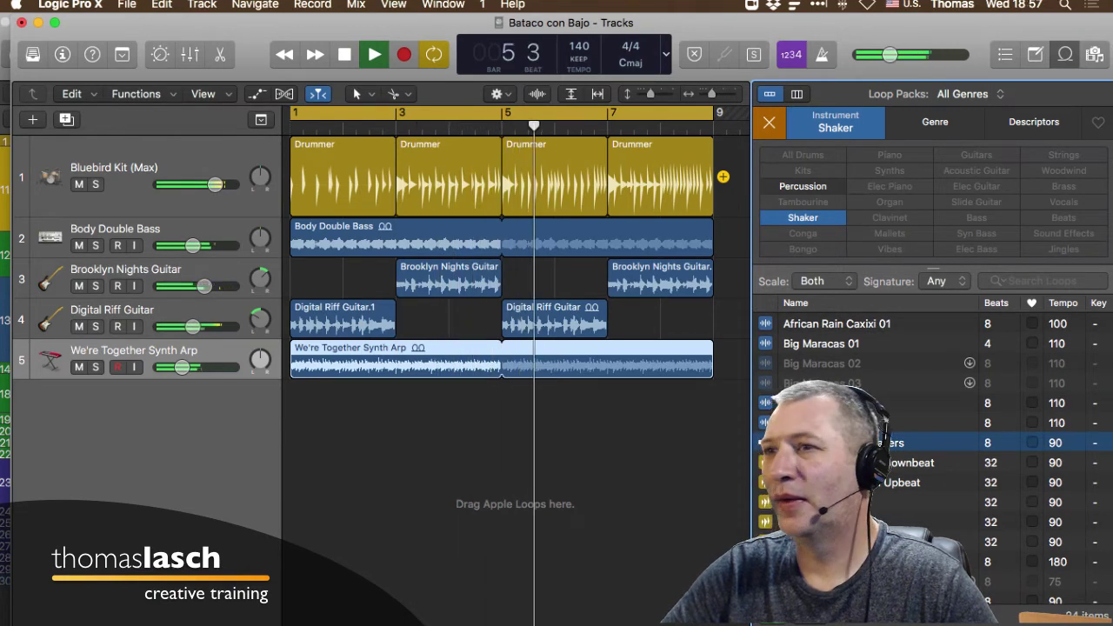
- Add Endless Streets Shakers on its own track, looped across all eight bars, with the track volume at -9.0 dB
drag(835, 443, 290, 422)
drag(395, 393, 713, 409)
drag(204, 407, 189, 407)
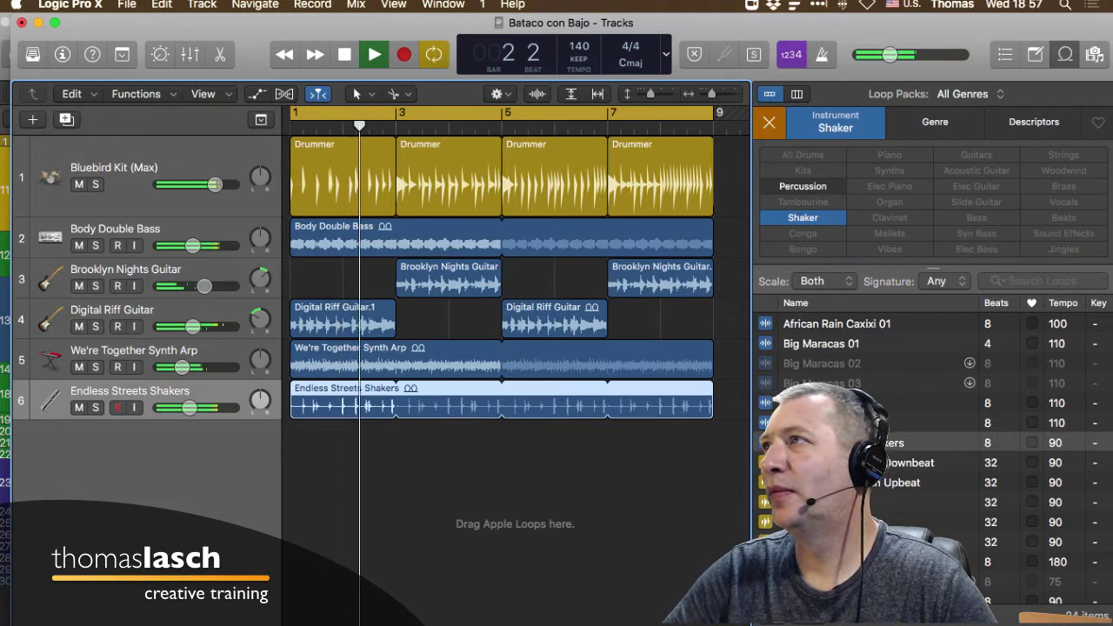
- Raise the master volume to -8.6 dB and the Body Double Bass volume to -4.2 dB, checking both in the Mixer
drag(889, 55, 904, 54)
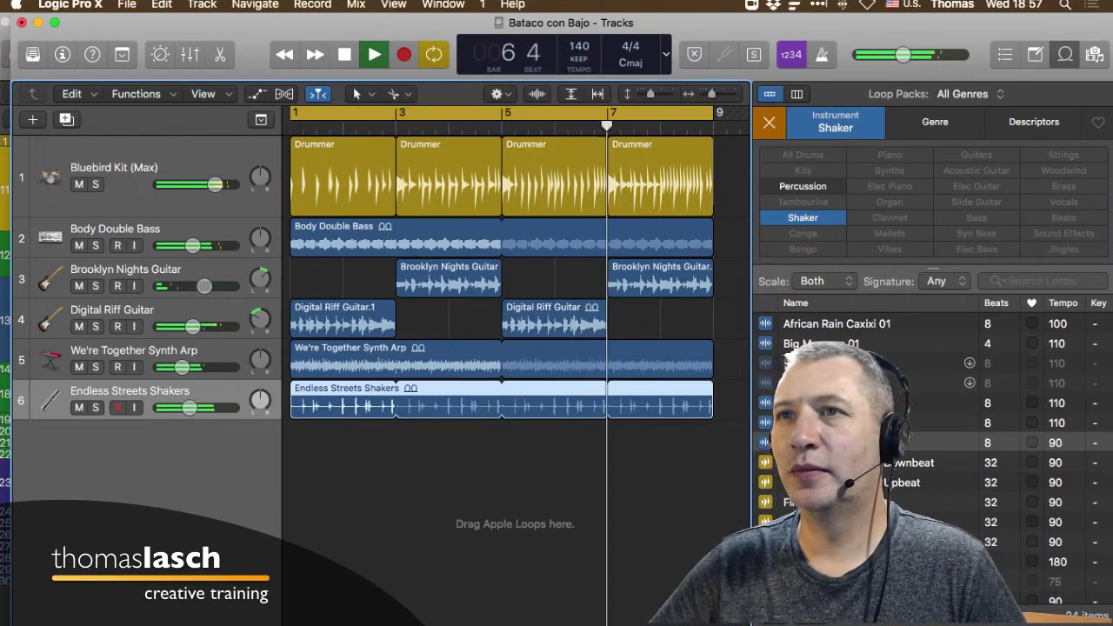
drag(193, 246, 202, 246)
key(x)
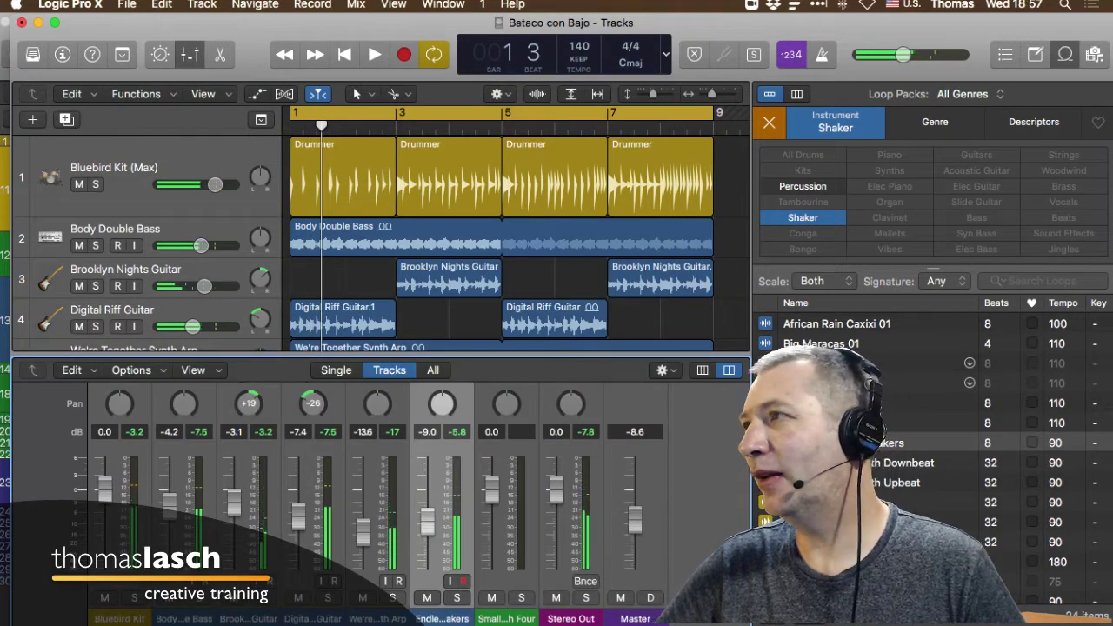
- Clear the Shaker filter and try master volumes up to 0.0 dB with playback, settling at -8.8 dB
click(768, 122)
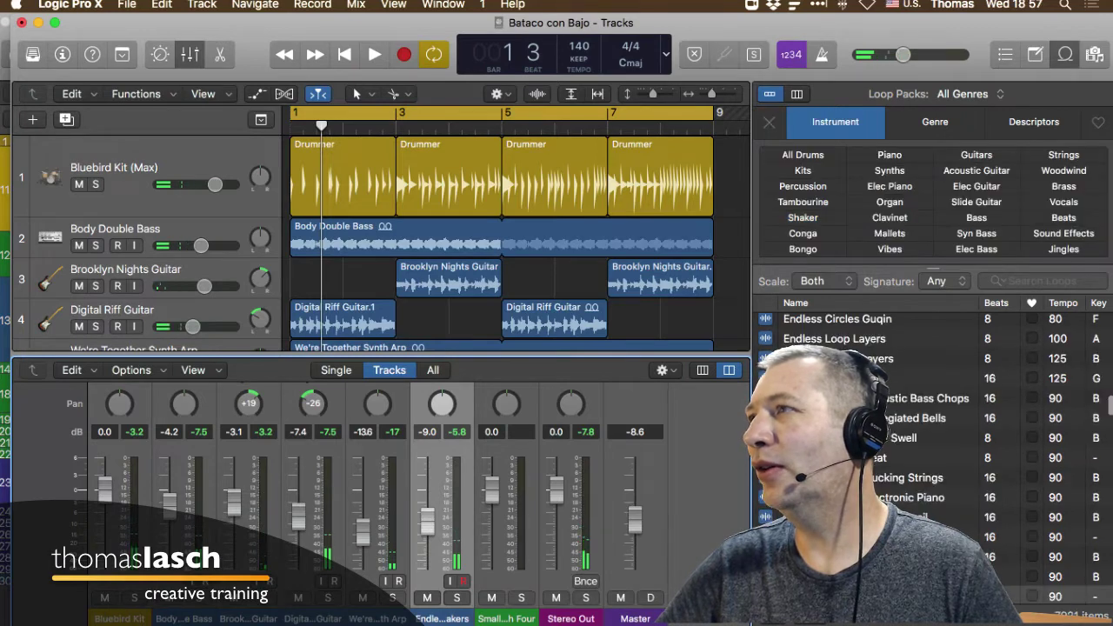
drag(903, 54, 921, 54)
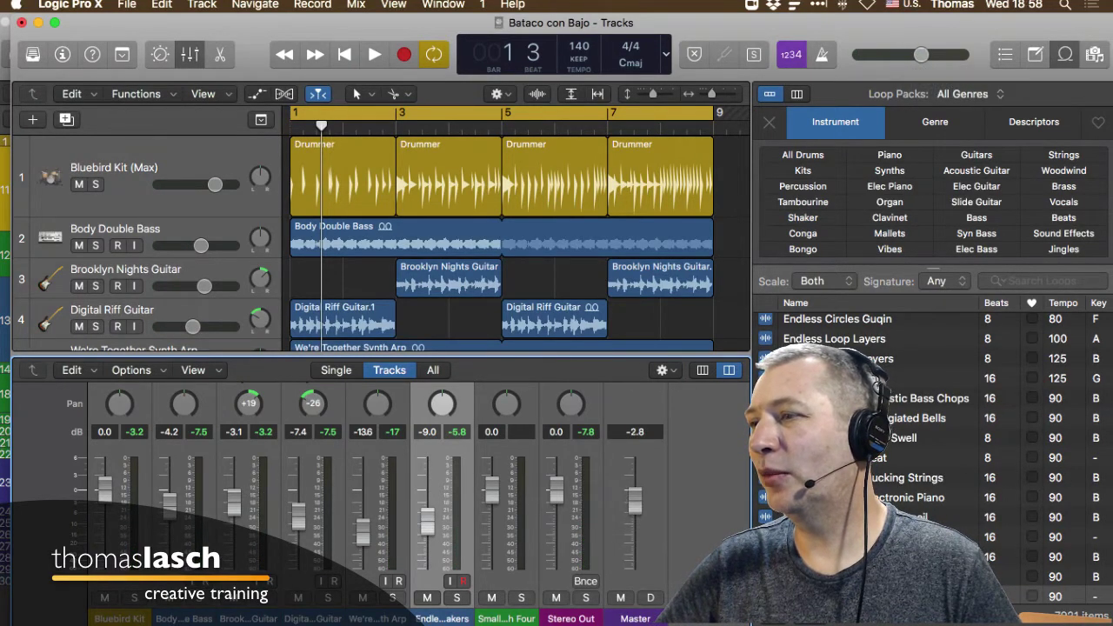
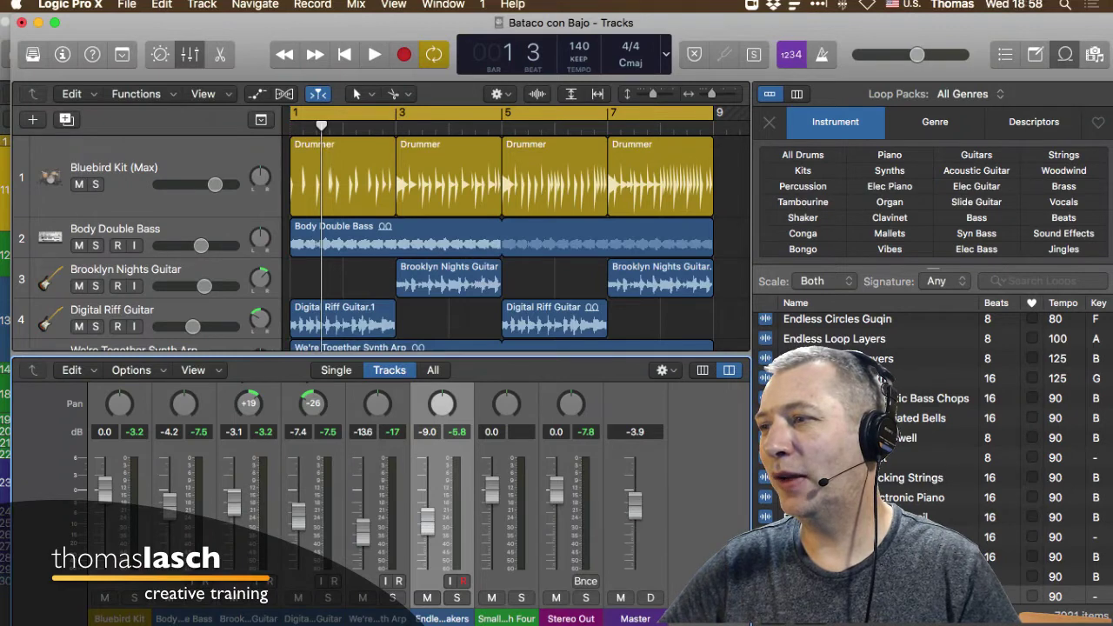
key(space)
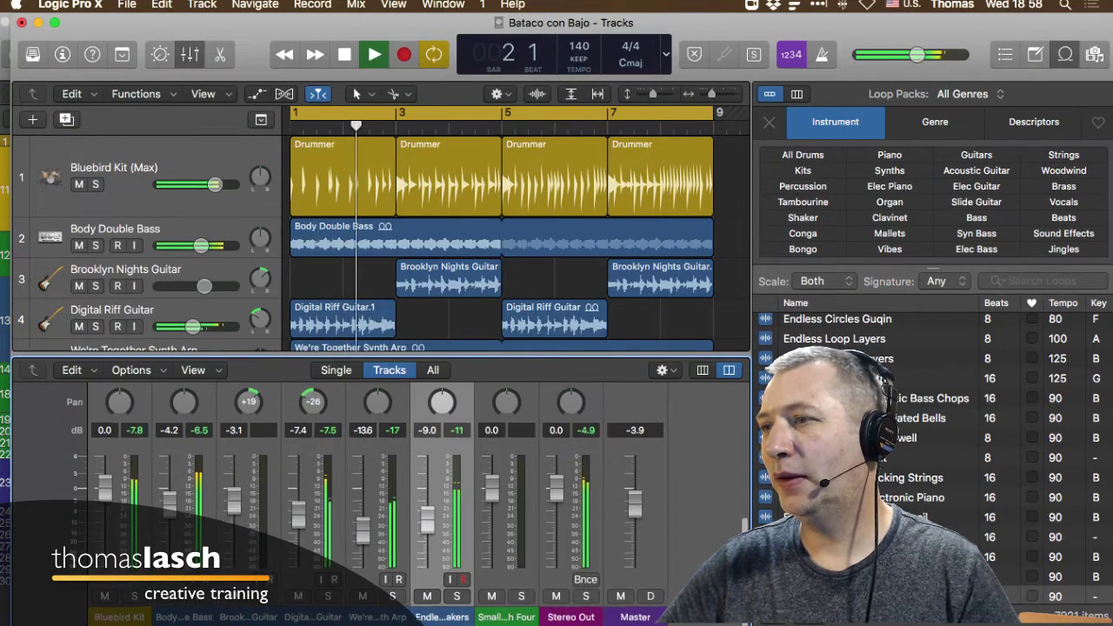
key(space)
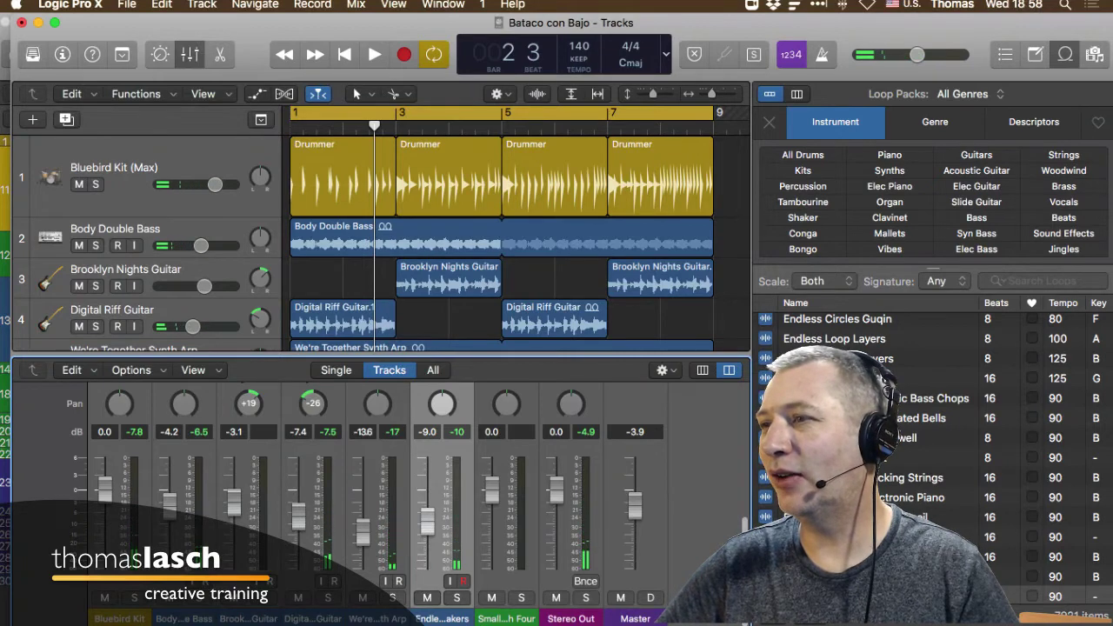
key(space)
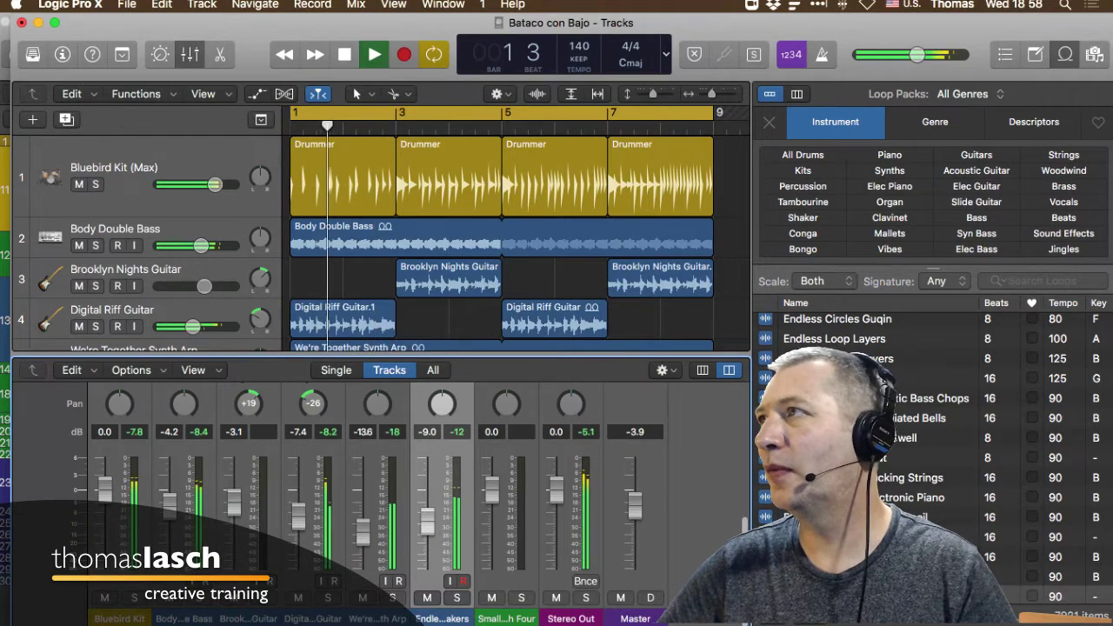
drag(917, 55, 921, 54)
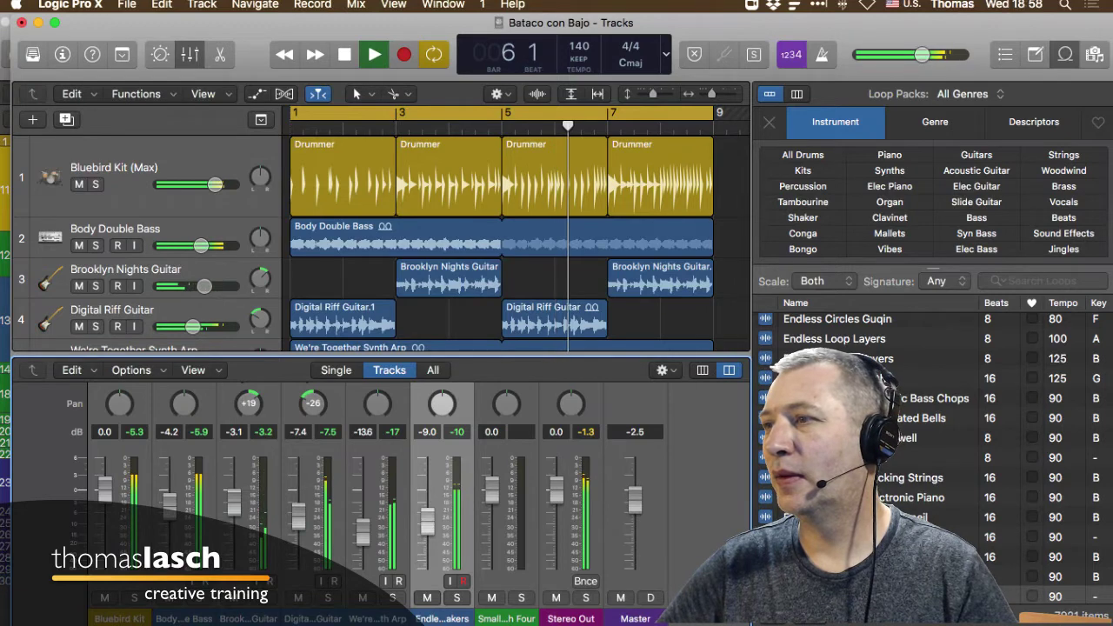
key(space)
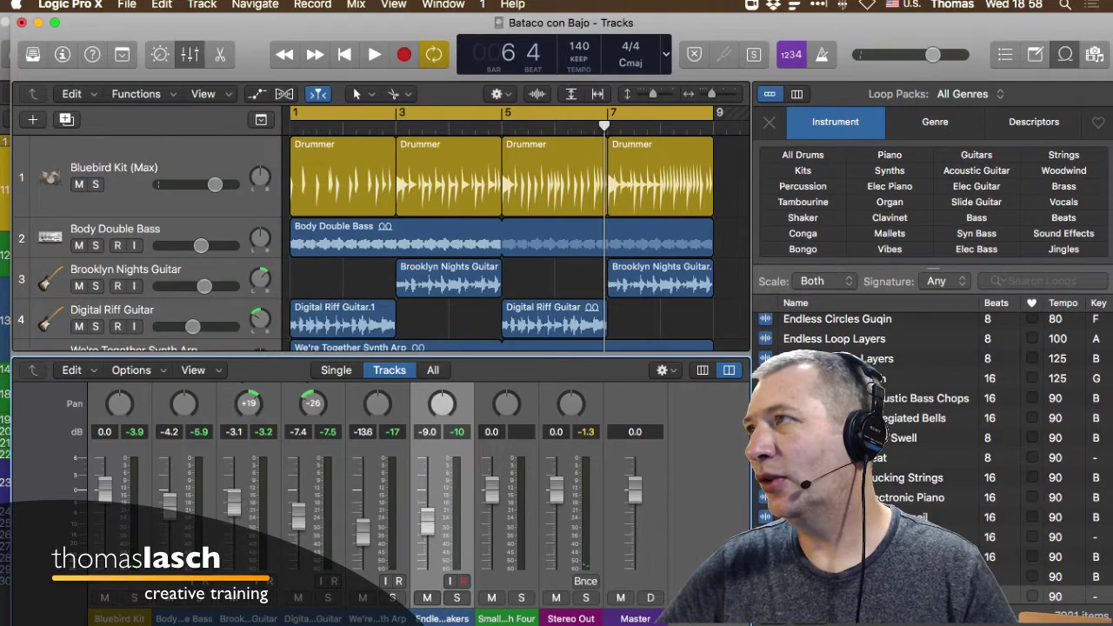
drag(933, 55, 927, 55)
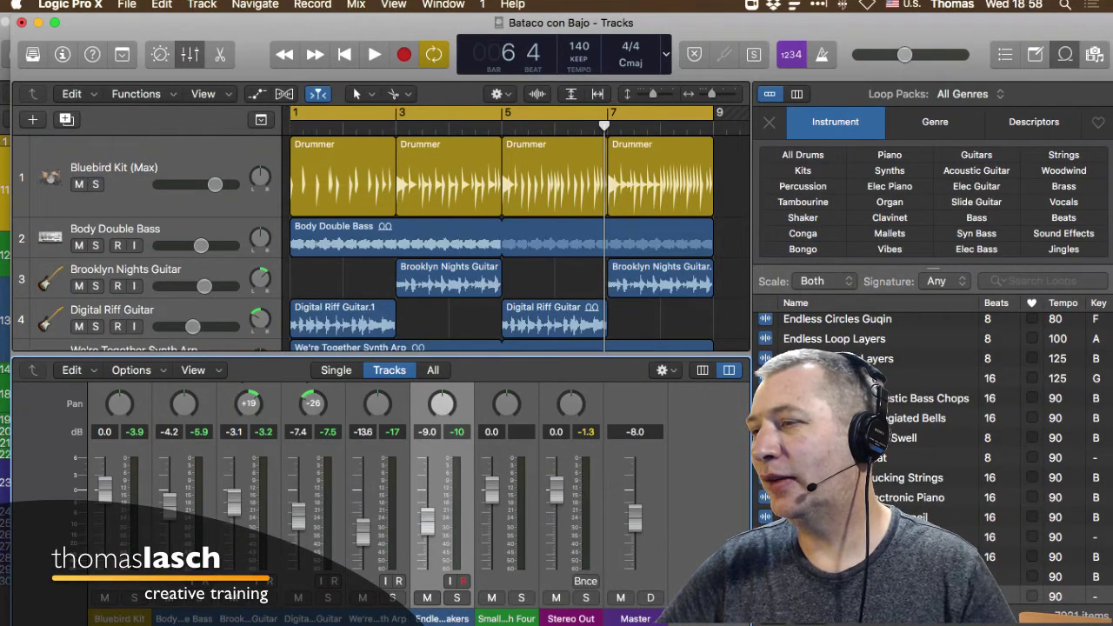
key(space)
drag(635, 519, 635, 520)
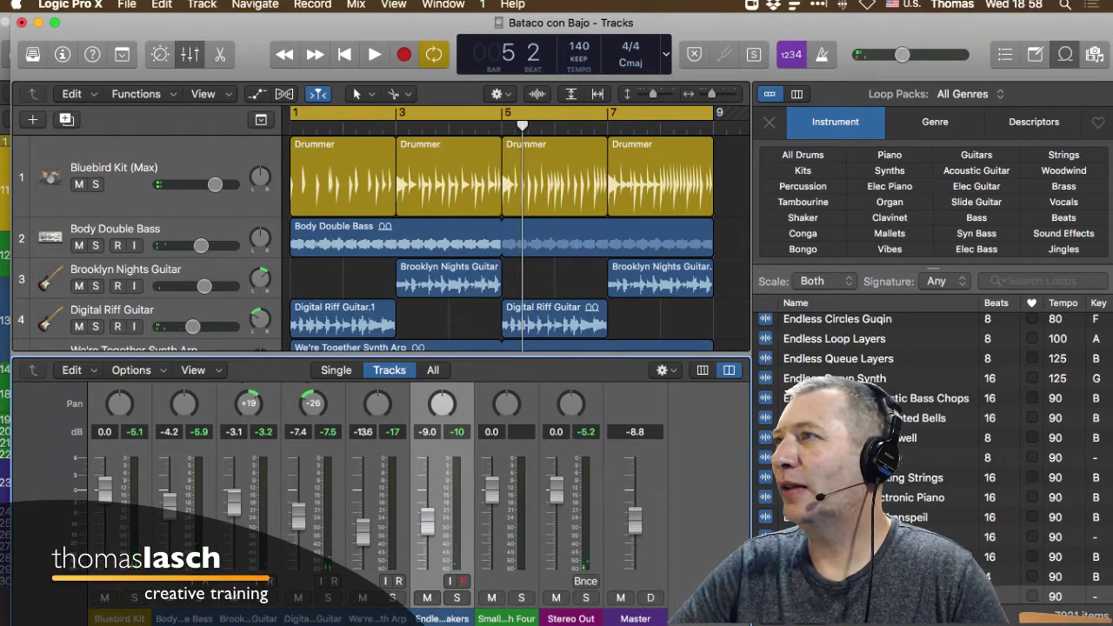
- Check the Tambourine loops, switch the filter to Beats and audition the 140 BPM Wind Up Toy Topper with the arrangement
click(803, 202)
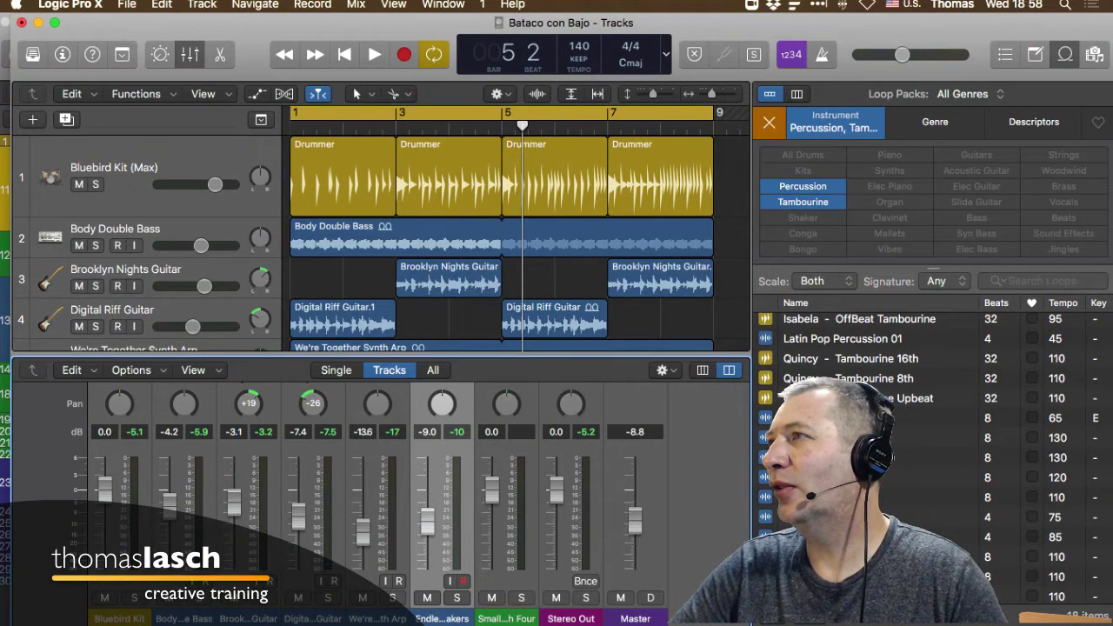
click(802, 202)
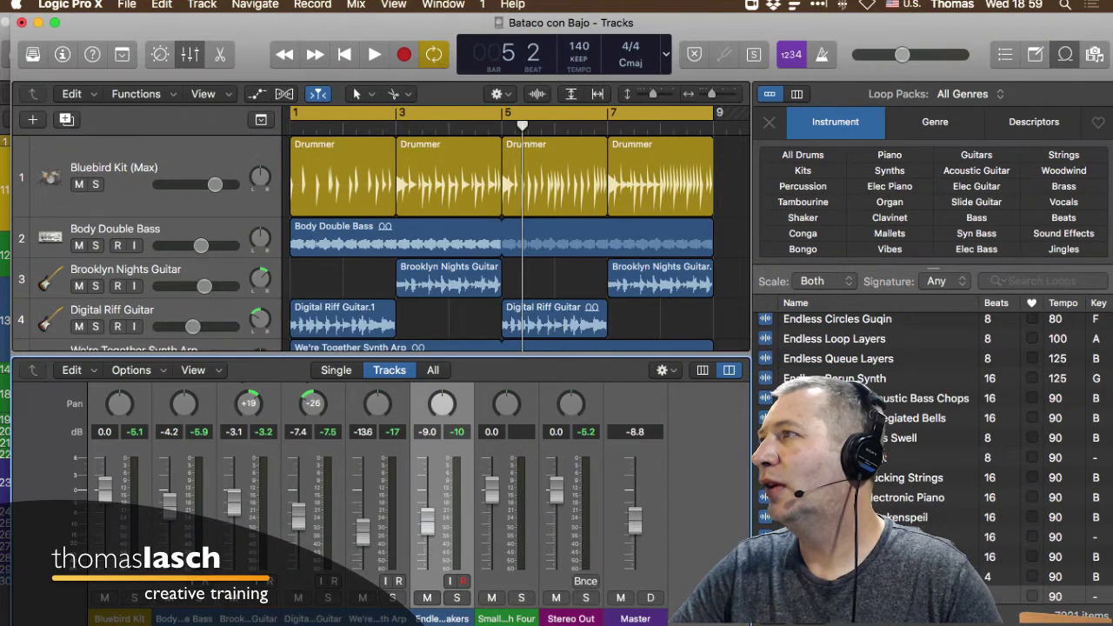
click(1063, 217)
key(space)
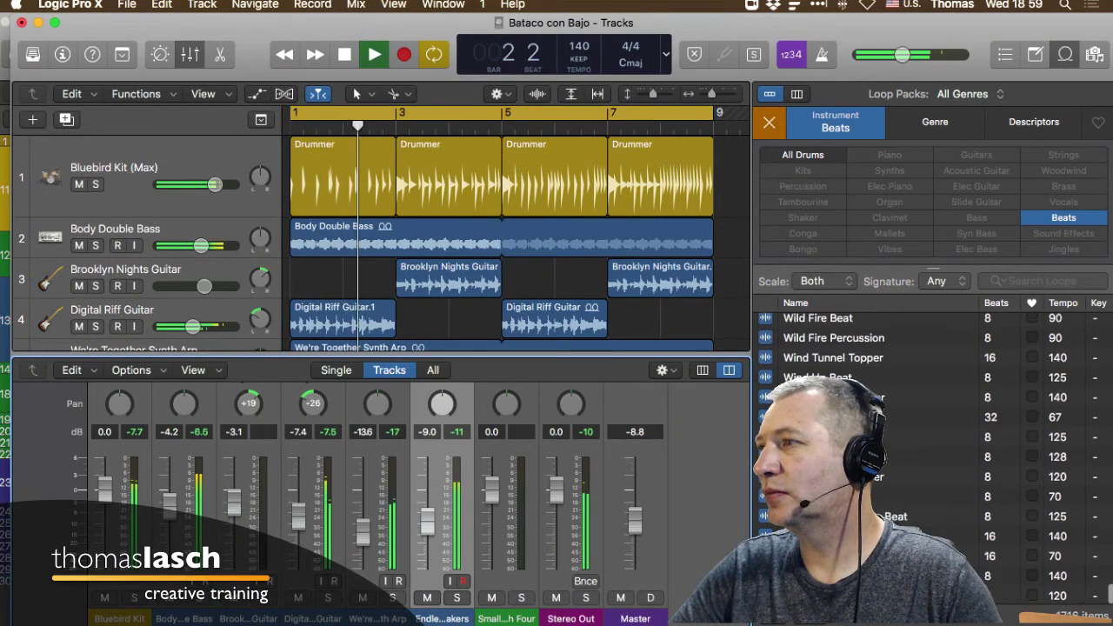
click(826, 398)
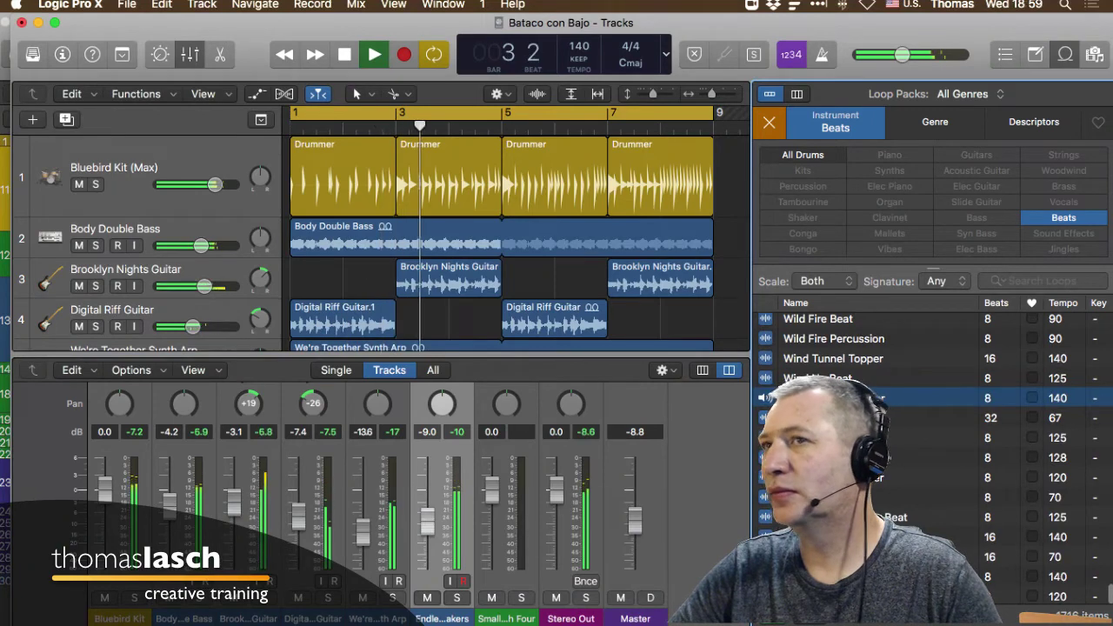
- Close the Mixer and place Wind Up Toy Topper at bars 2 and 6 on a new track with slightly lowered volume
key(x)
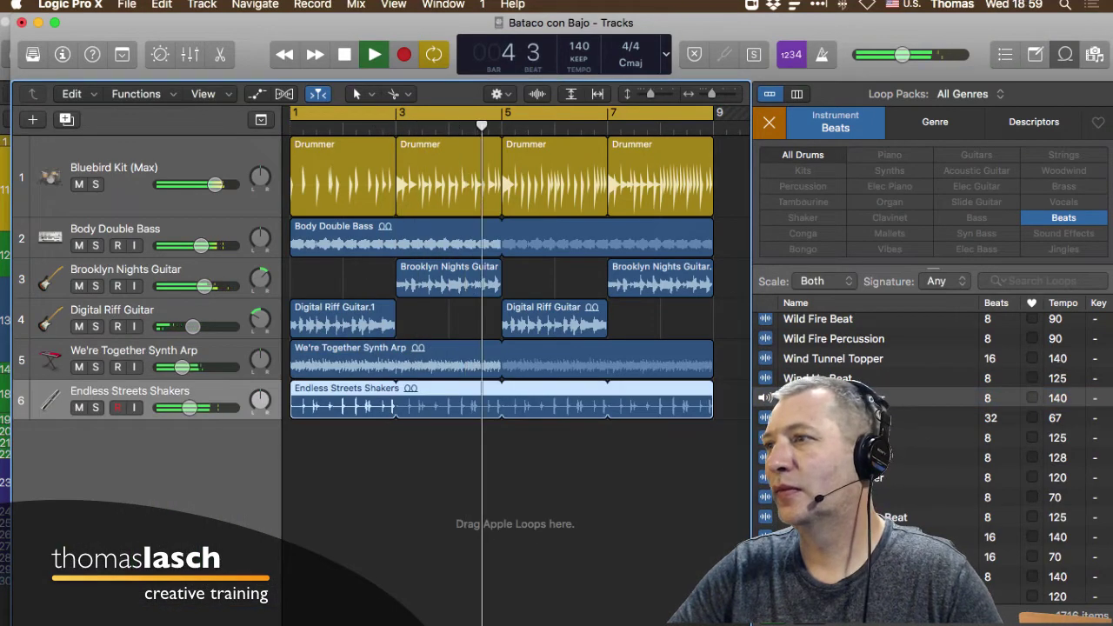
drag(826, 398, 599, 449)
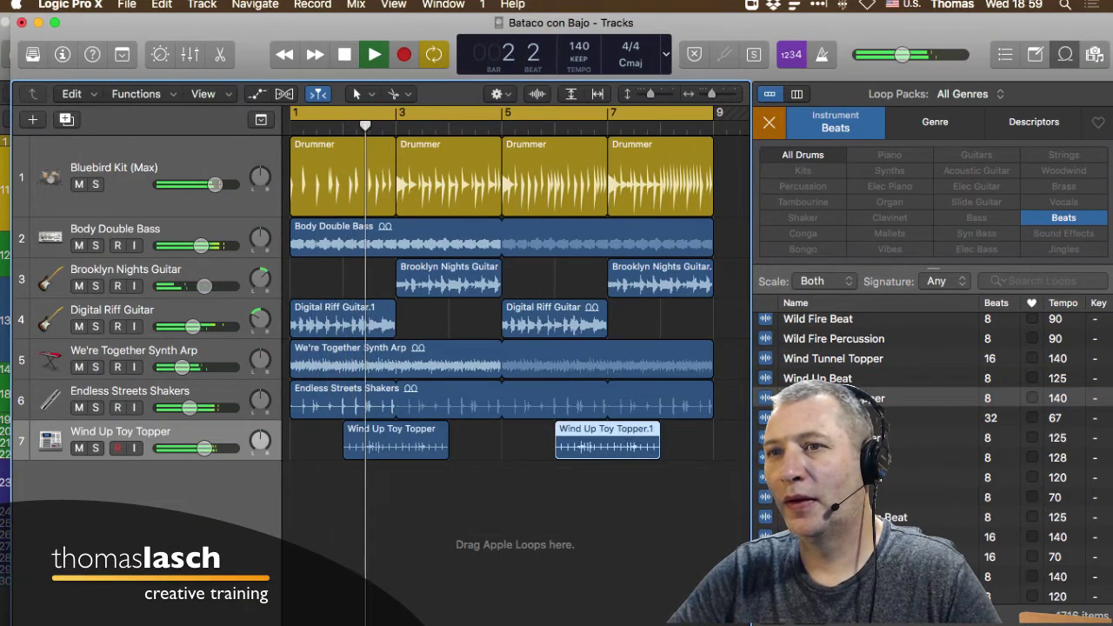
drag(204, 448, 198, 448)
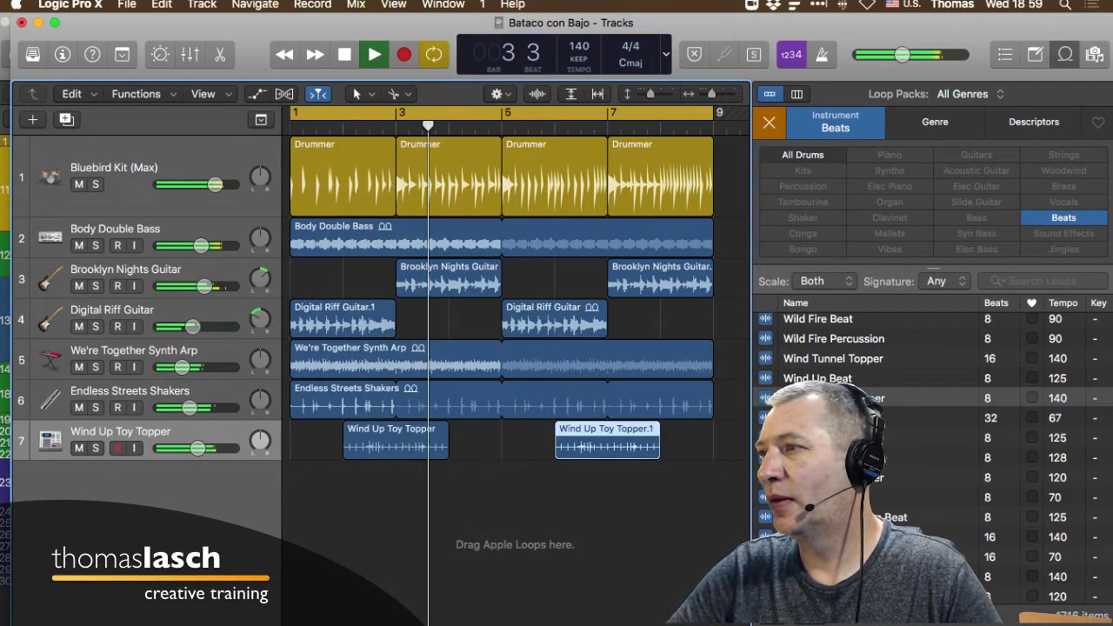
- Alternate two loops on a new track: Wood Block Topper at bars 1 and 5, Woodcrafter Topper at bars 3 and 7
click(835, 457)
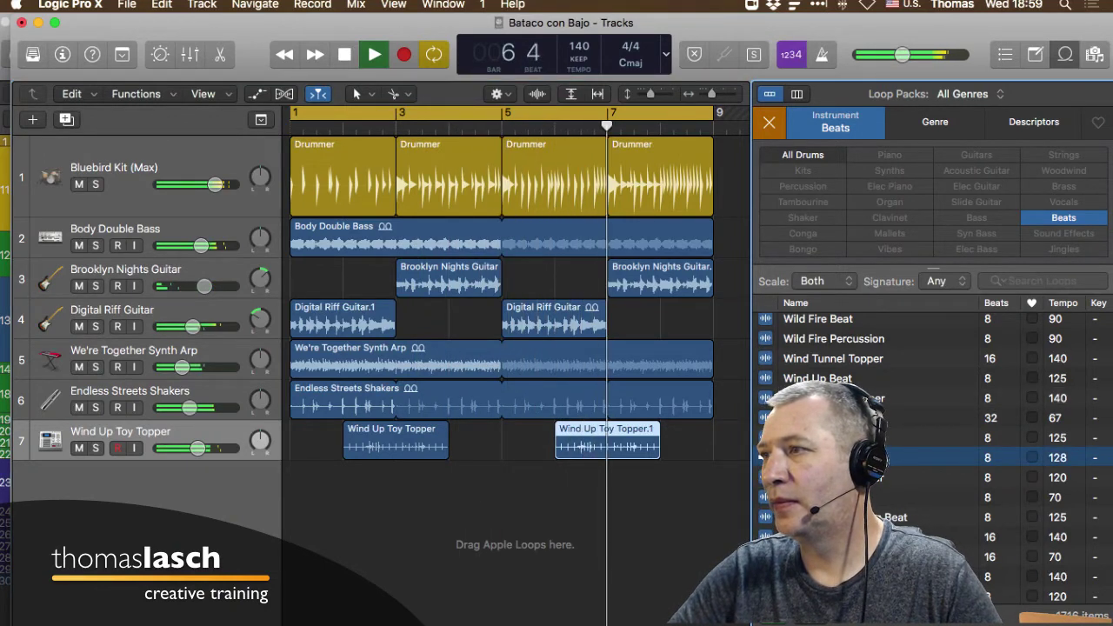
drag(904, 456, 290, 487)
drag(905, 477, 359, 492)
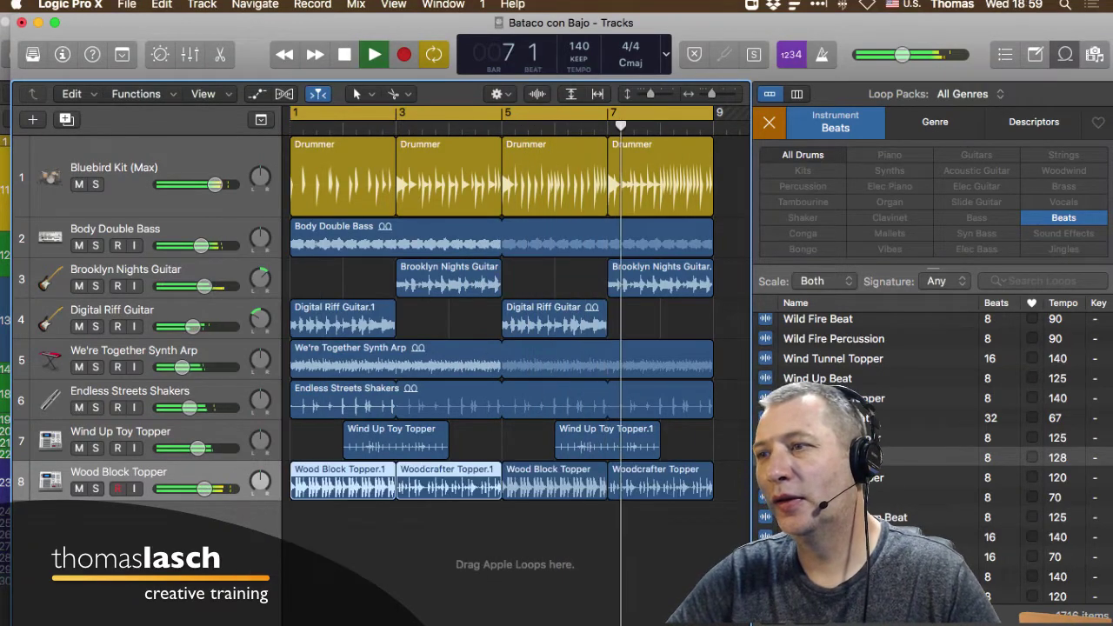
- Lower the volume of the Wood Block Topper track and pan it to the right
drag(205, 488, 185, 488)
drag(260, 480, 260, 458)
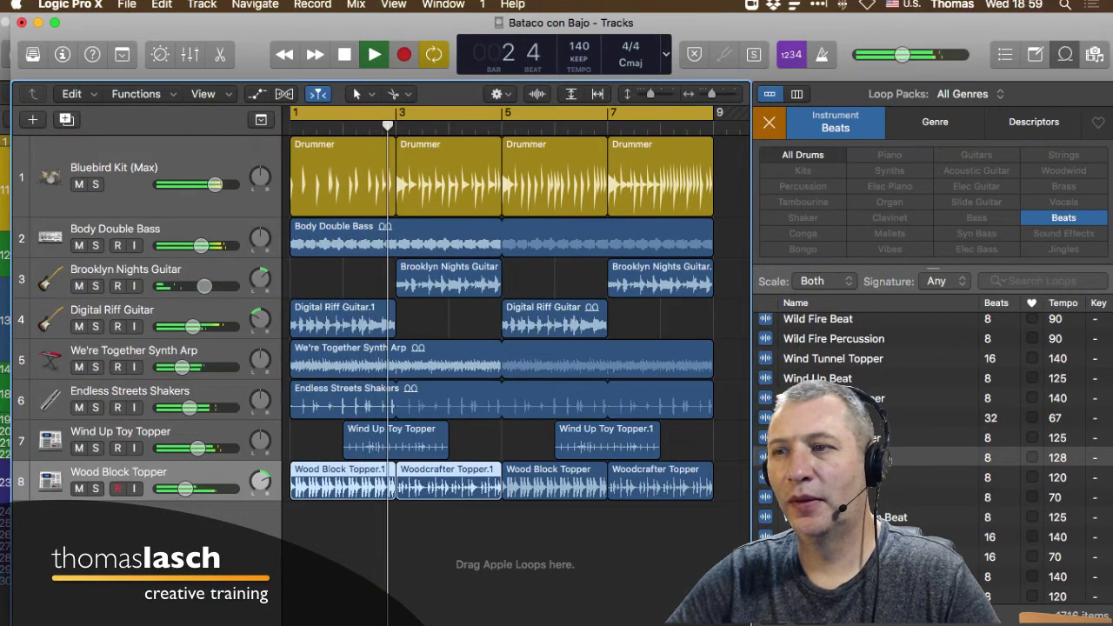
key(space)
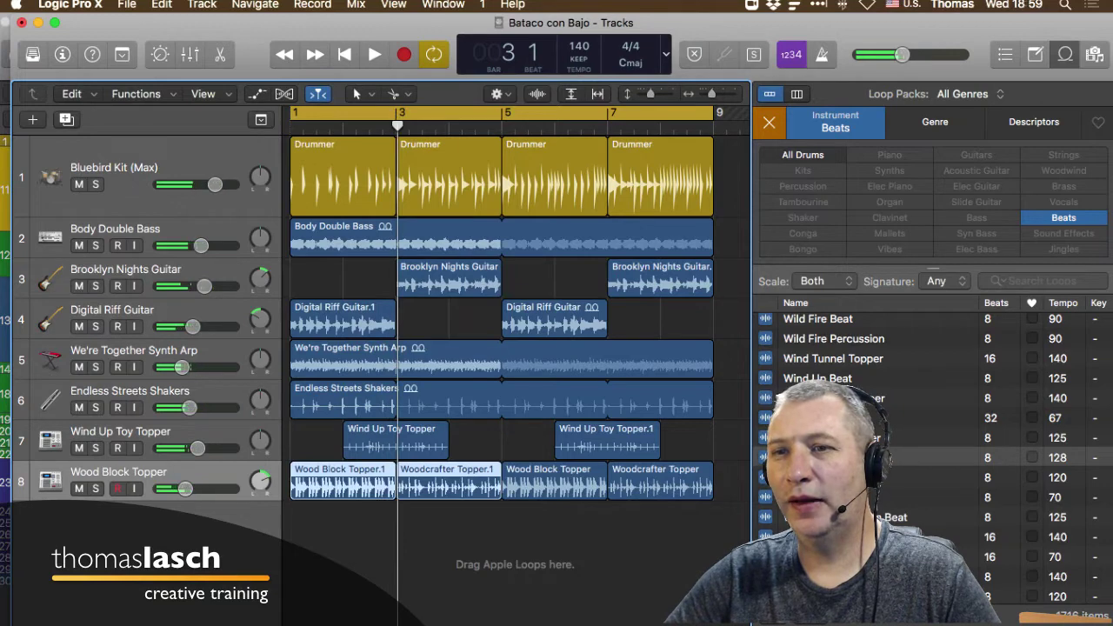
- Create a new audio track below Wood Block Topper and move both Woodcrafter Topper regions onto it
key(alt+super+a)
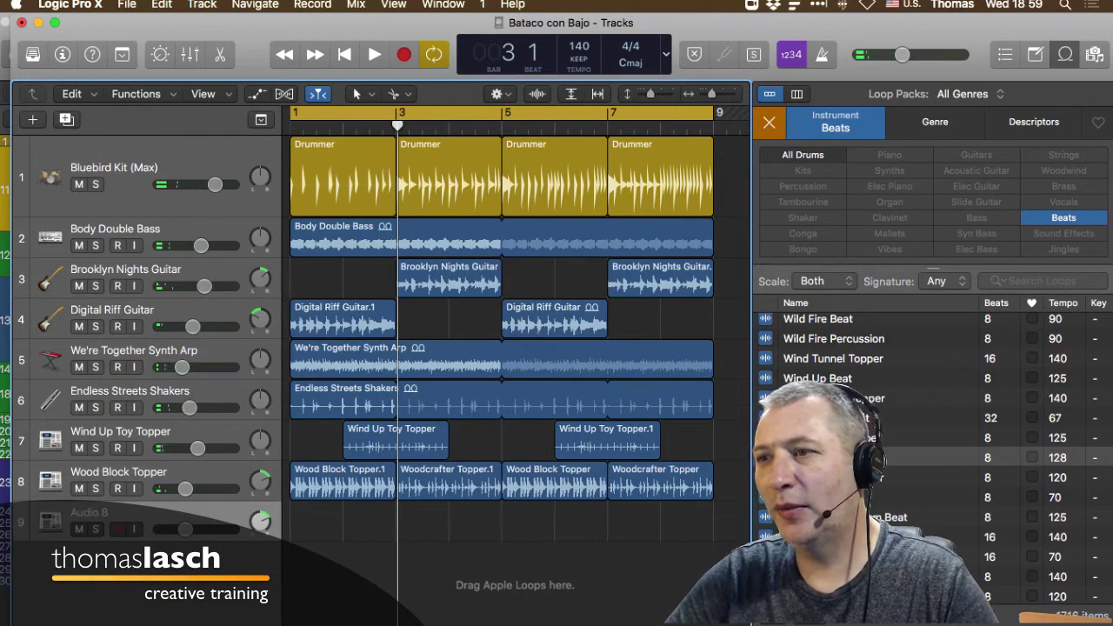
drag(448, 483, 447, 522)
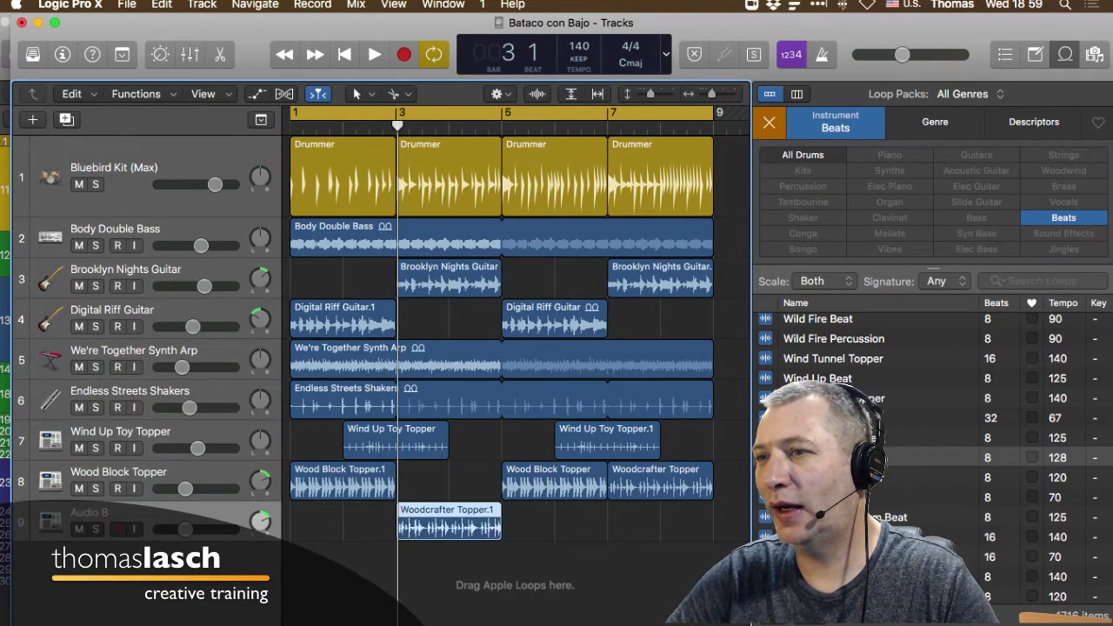
drag(659, 483, 654, 523)
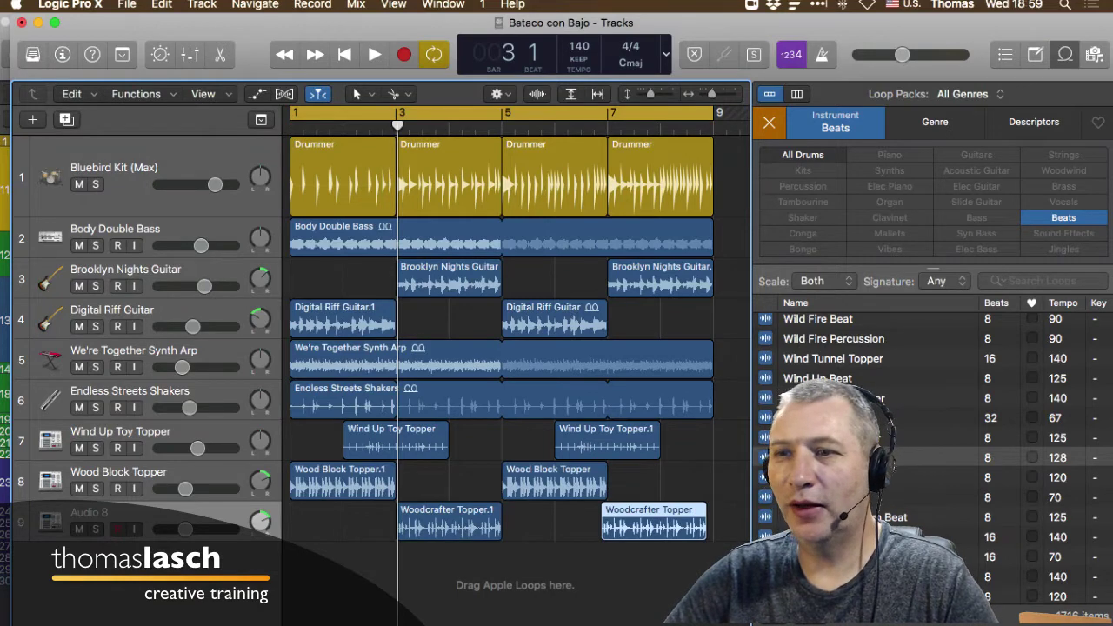
- Pan the Wood Block Topper track to the left and raise its volume slightly while the arrangement plays
drag(259, 480, 259, 499)
key(space)
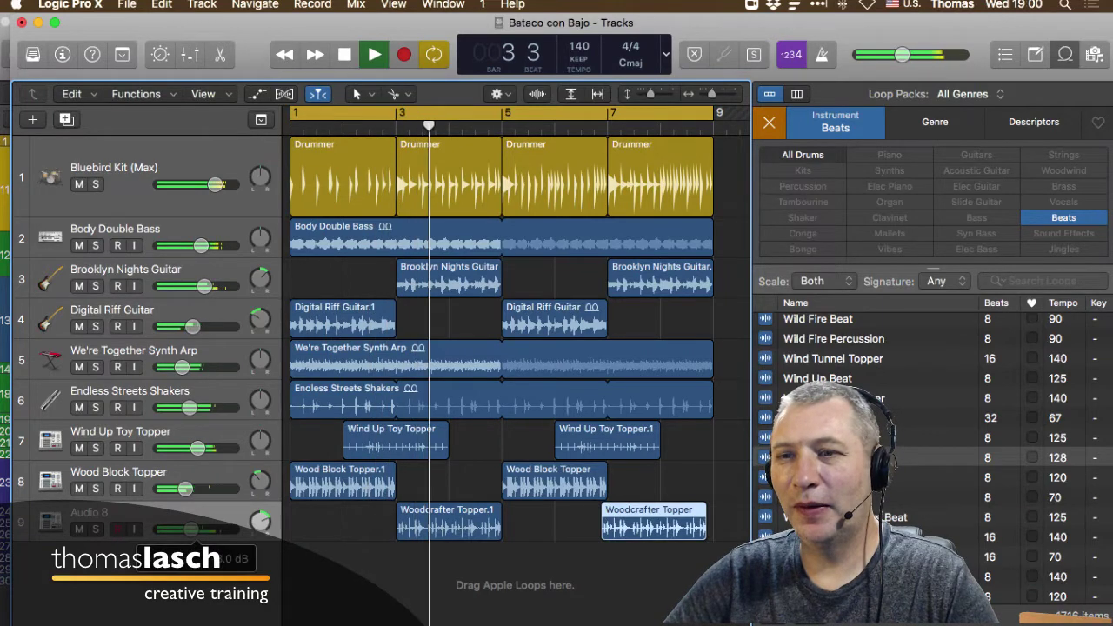
drag(186, 489, 187, 489)
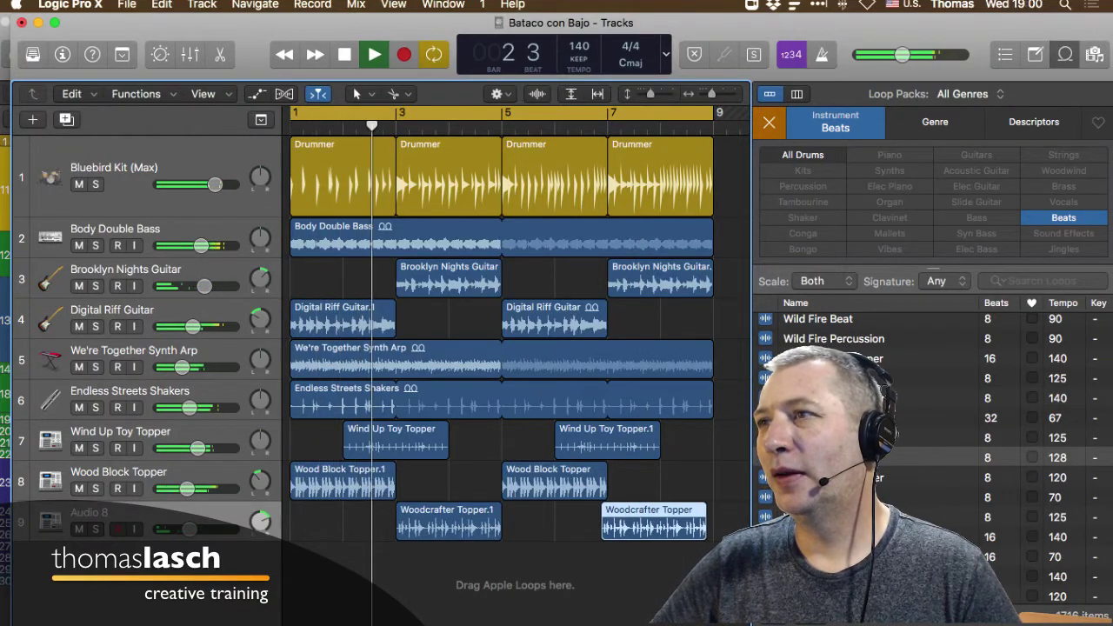
- Stop playback, close the loop browser and select the regions on all tracks from bar 1 to bar 9
key(space)
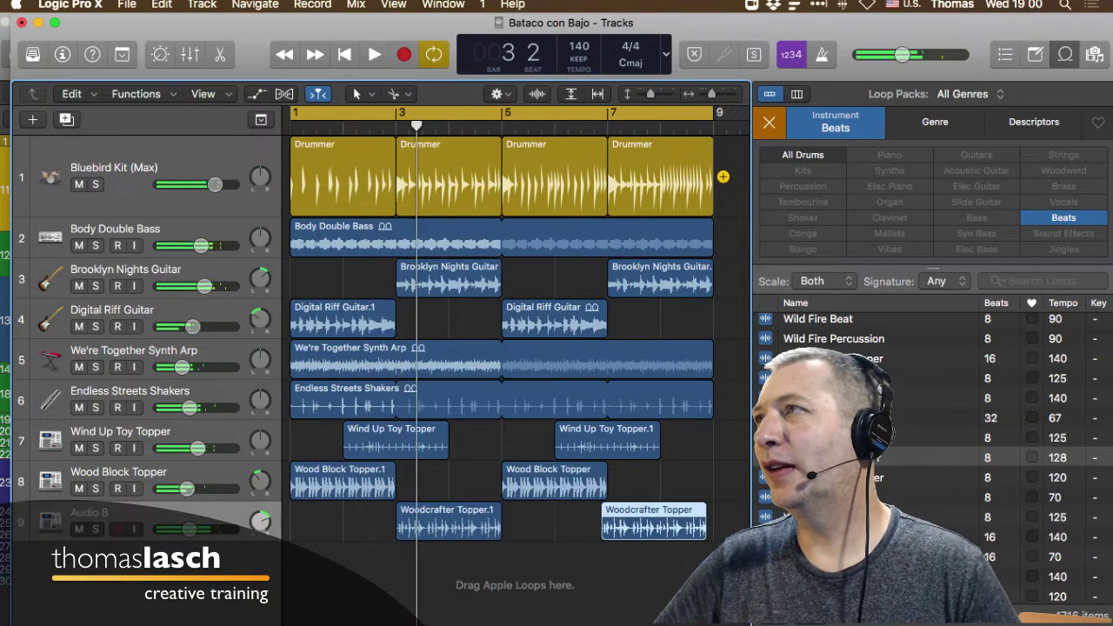
key(o)
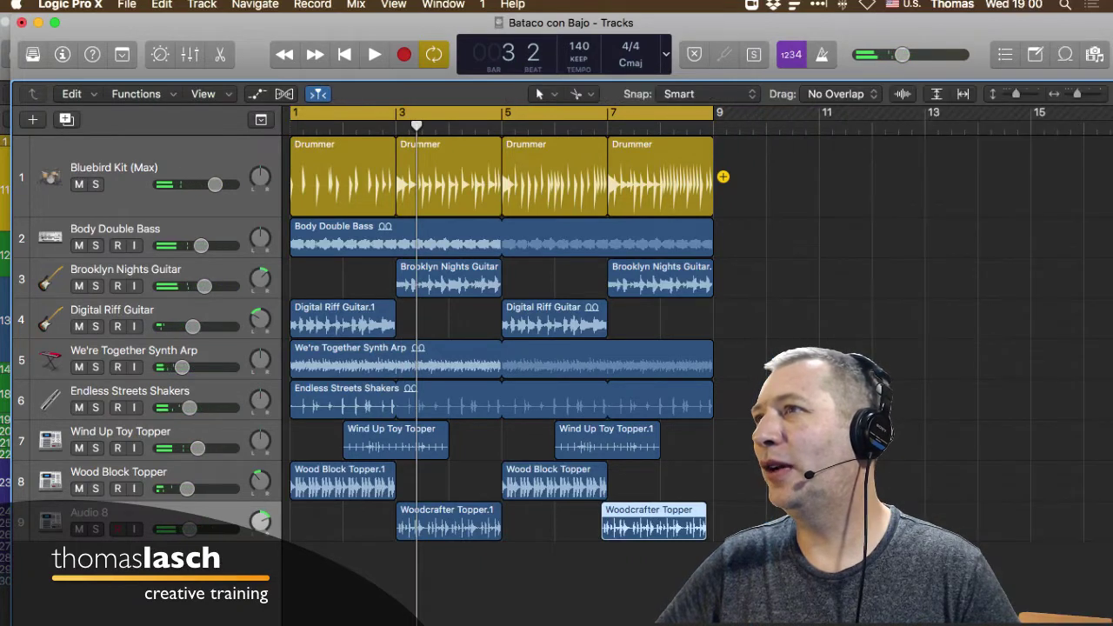
drag(793, 548, 351, 177)
key(super+z)
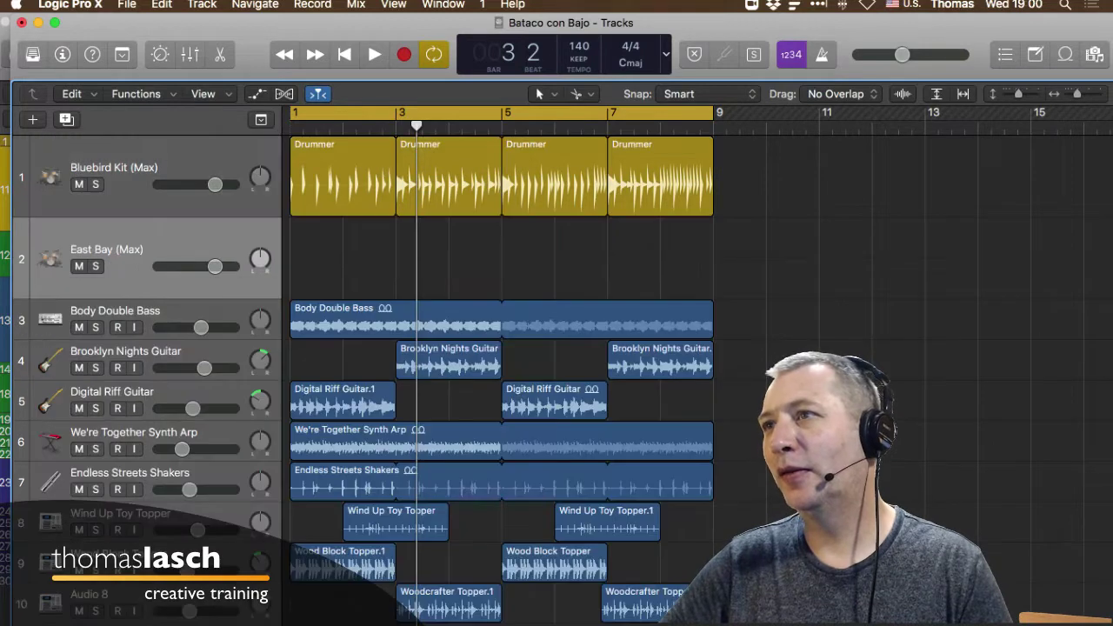
key(super+shift+z)
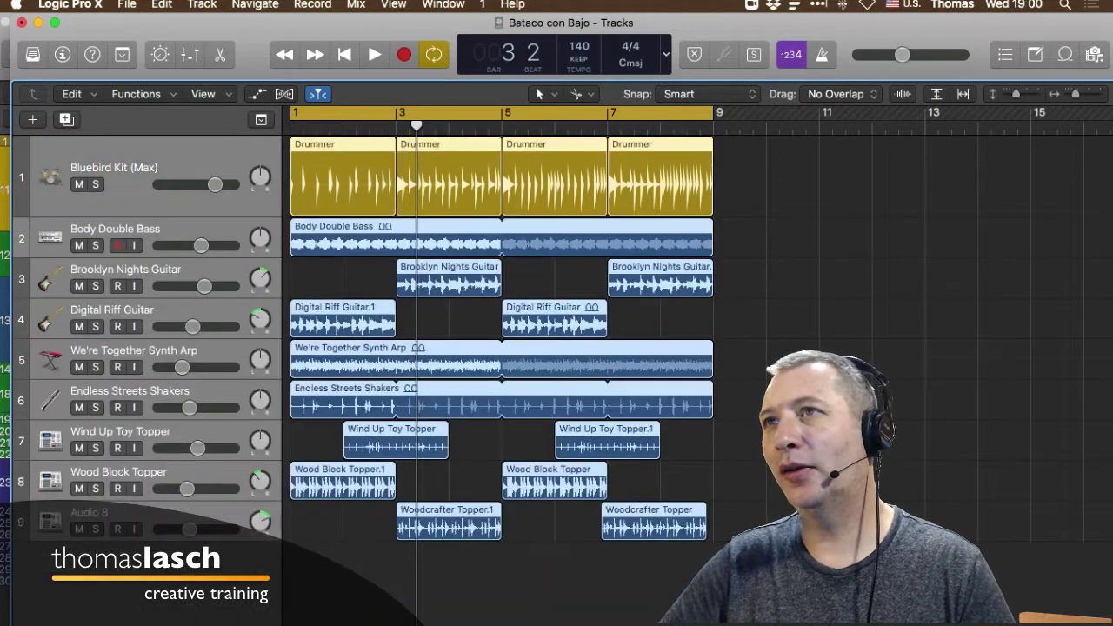
drag(350, 208, 774, 219)
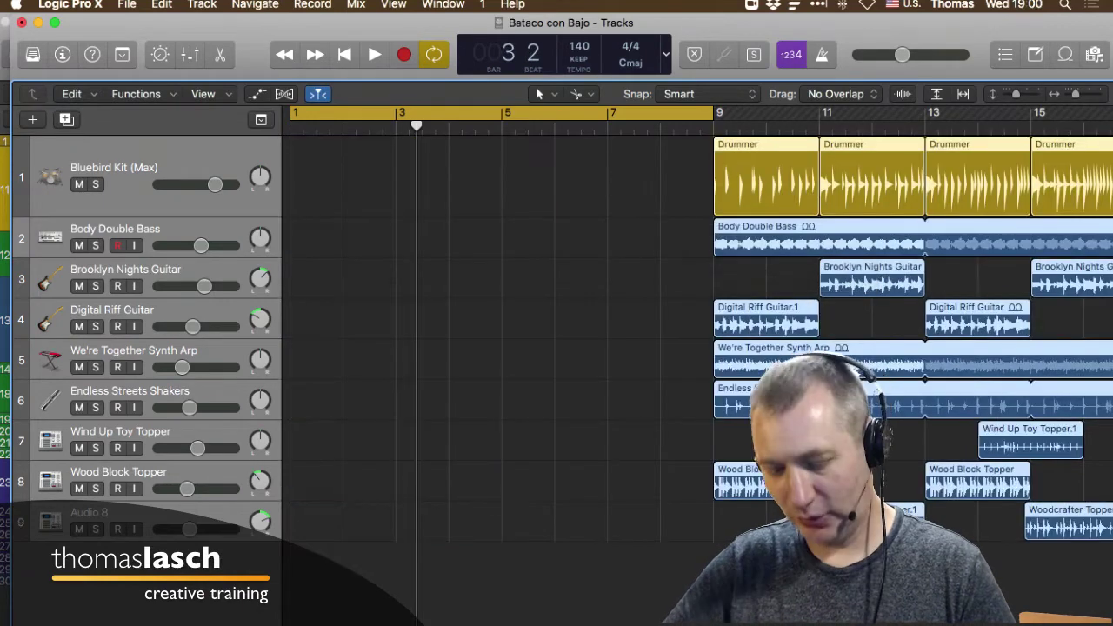
key(super+z)
- Copy all selected regions so the duplicates start at bar 9, and set the cycle range to bars 9 to 17
drag(642, 209, 1054, 221)
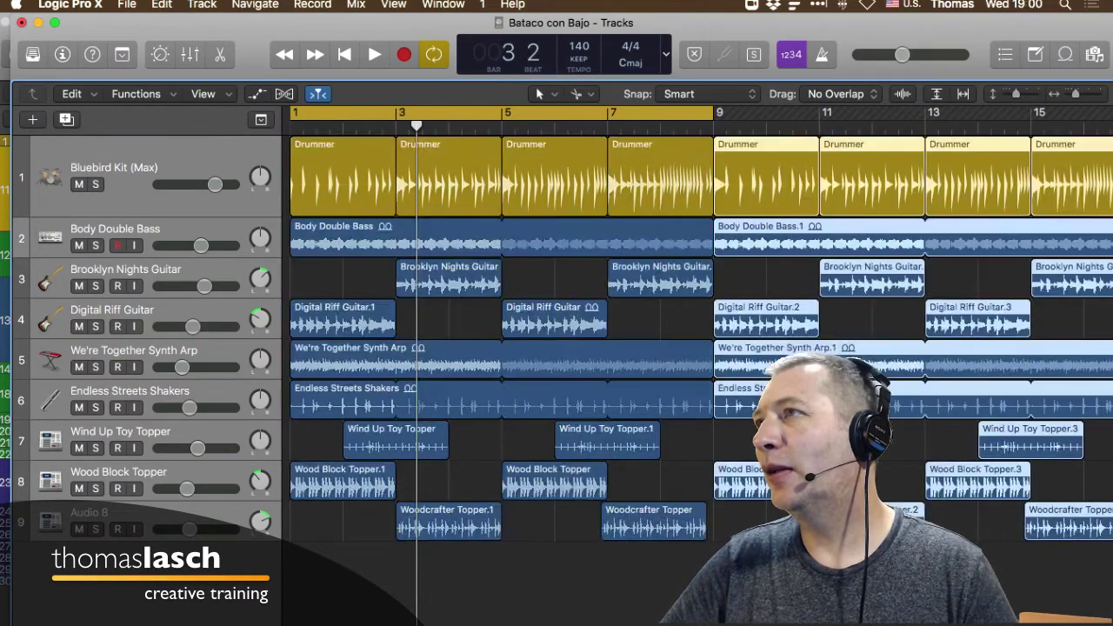
drag(713, 113, 1071, 139)
scroll(1071, 140, right, 3)
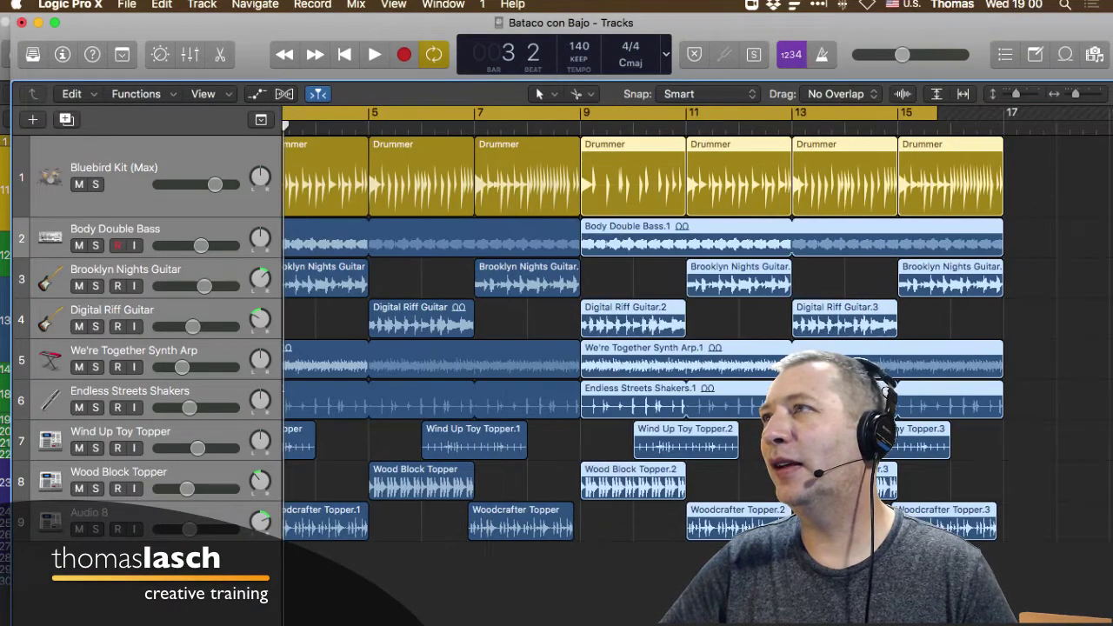
mouse_move(936, 113)
mouse_down()
mouse_move(585, 121)
mouse_move(1012, 113)
mouse_move(944, 113)
mouse_up()
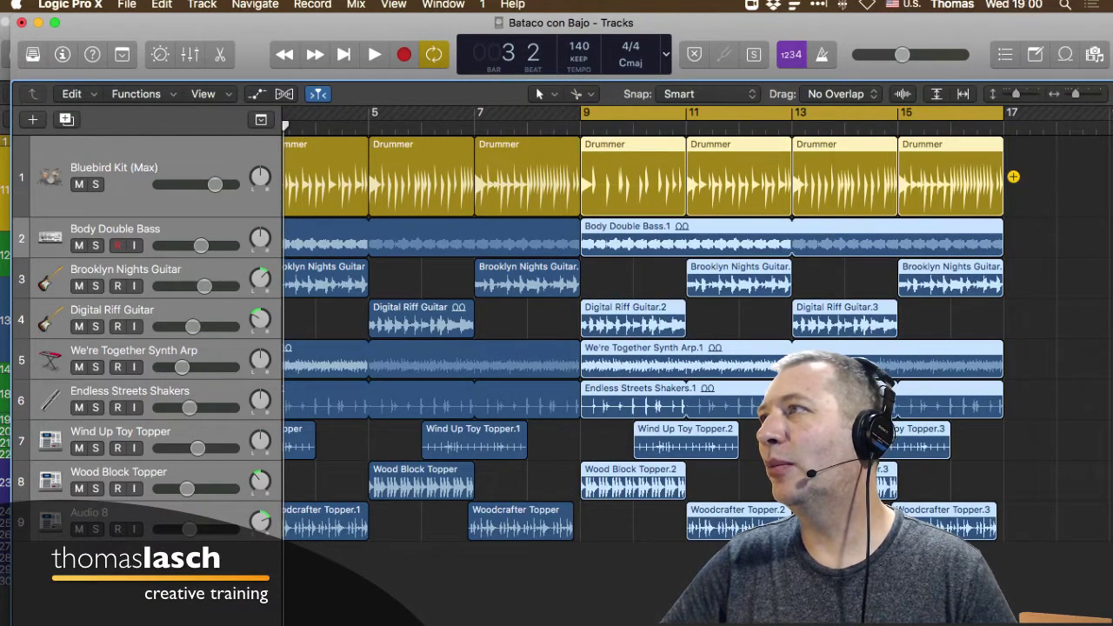
- Add toms to the Drummer region at bar 9 and make its pattern louder and more complex
click(1013, 176)
click(633, 176)
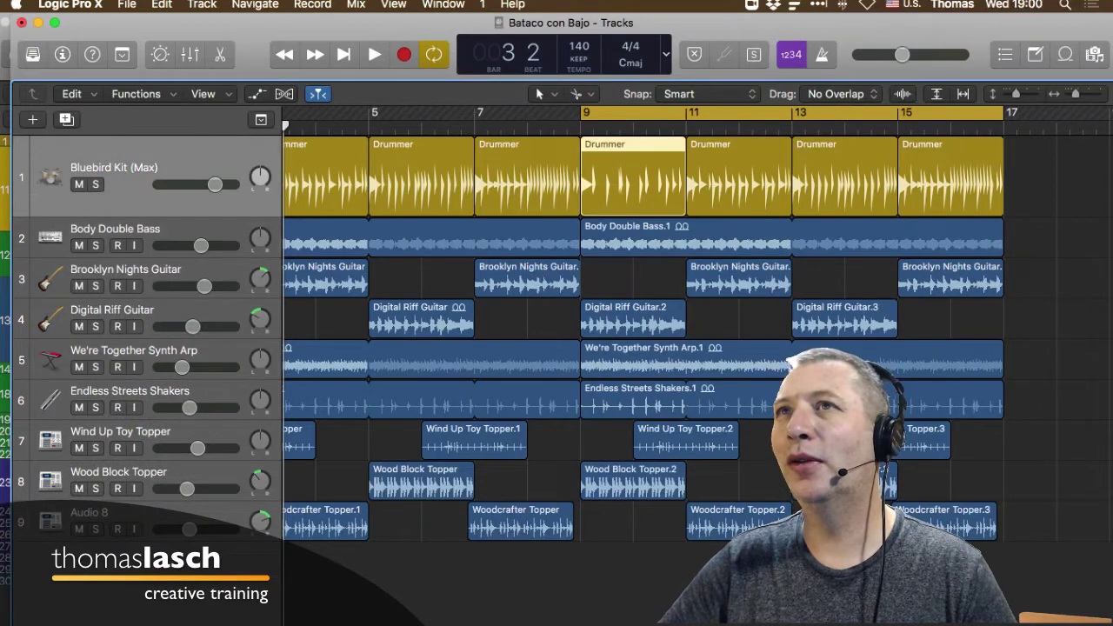
key(e)
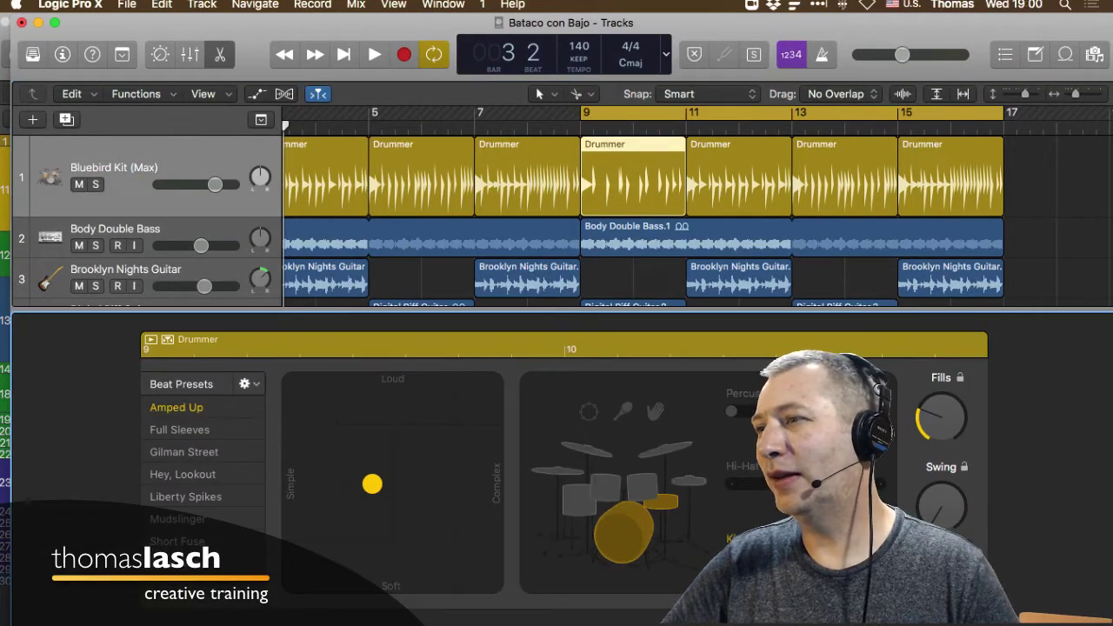
click(604, 488)
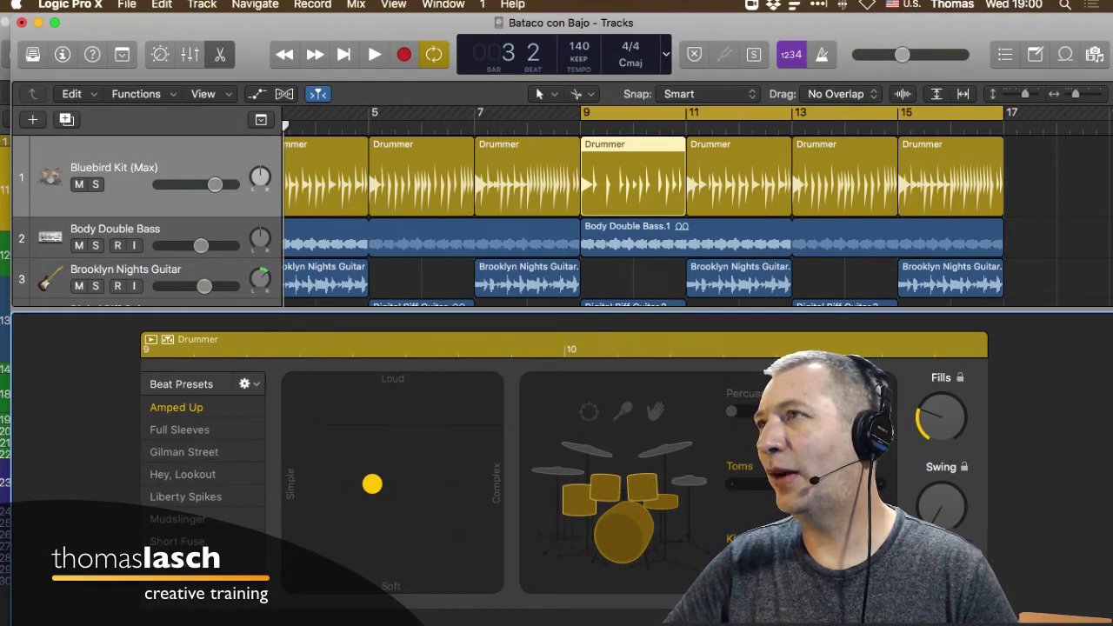
drag(372, 484, 415, 422)
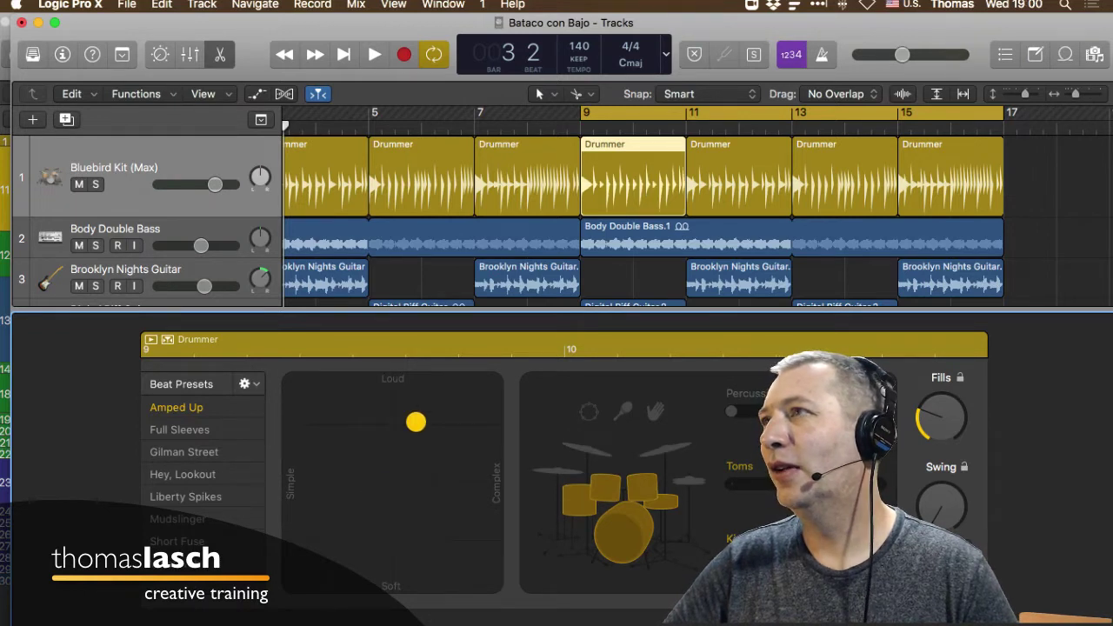
- Make the Drummer region at bar 11 louder and switch its hi-hat to cymbals
click(739, 177)
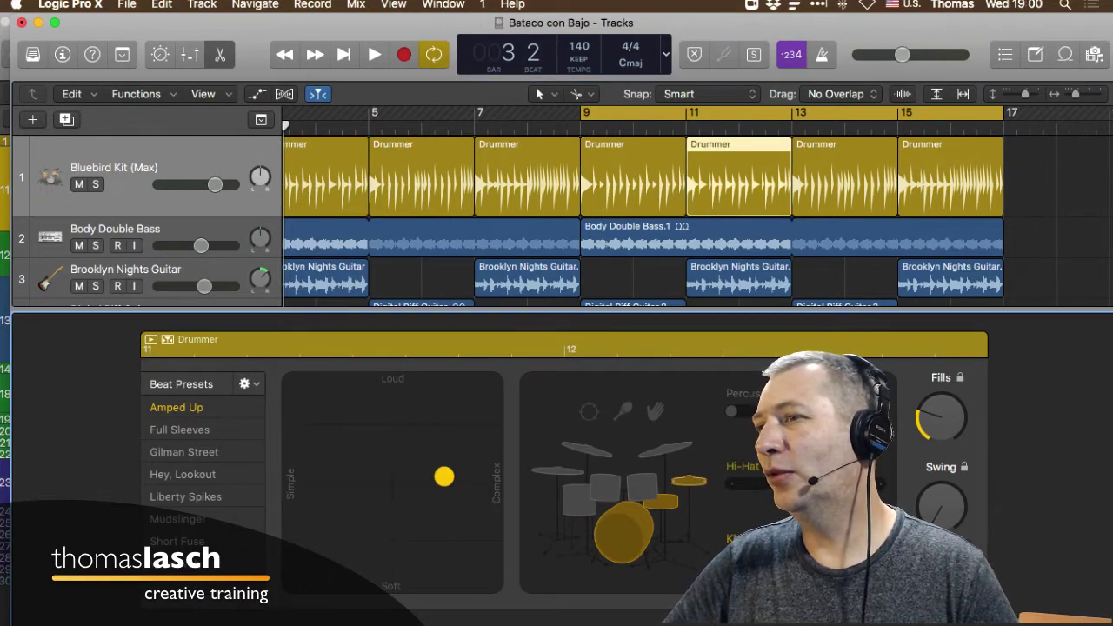
drag(445, 477, 438, 422)
click(558, 471)
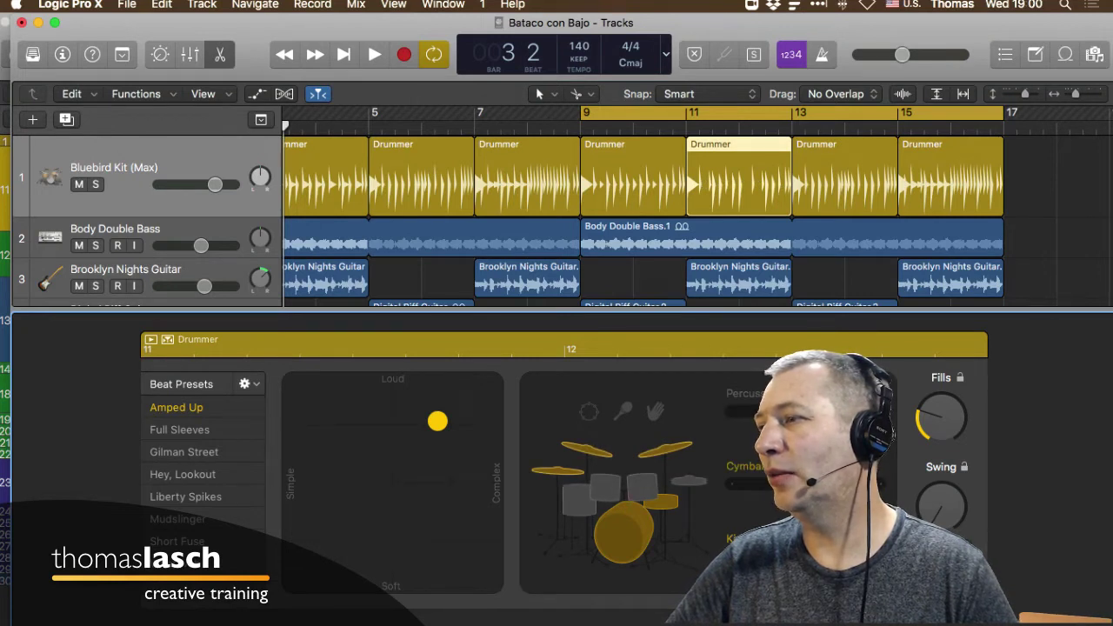
- Make the Drummer regions at bars 13 and 15 simpler and softer, and close the Drummer editor
key(Right)
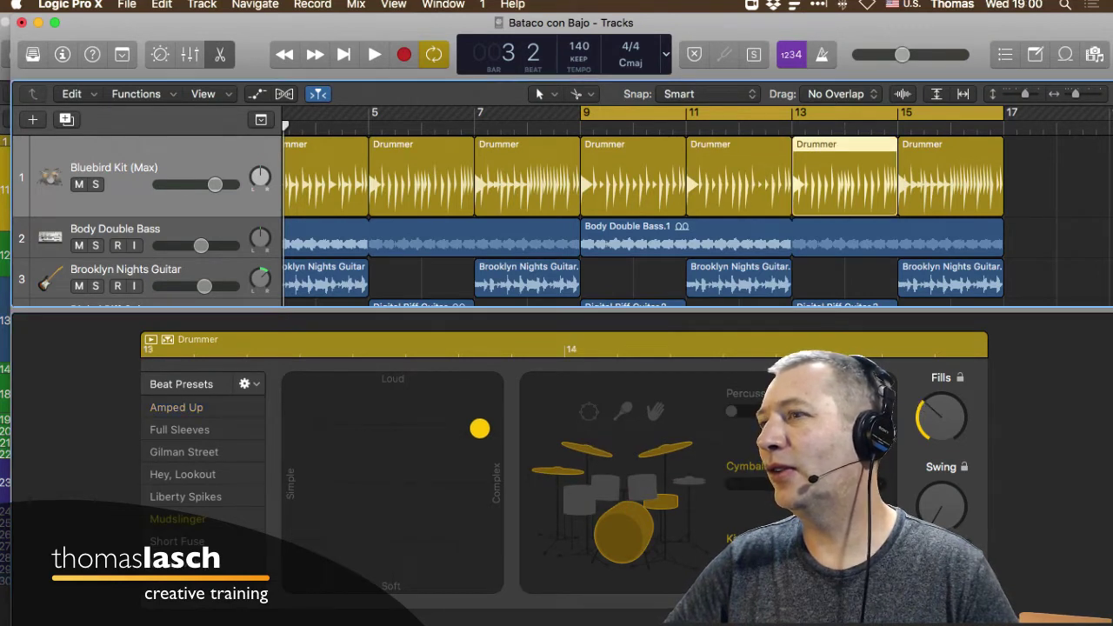
click(388, 476)
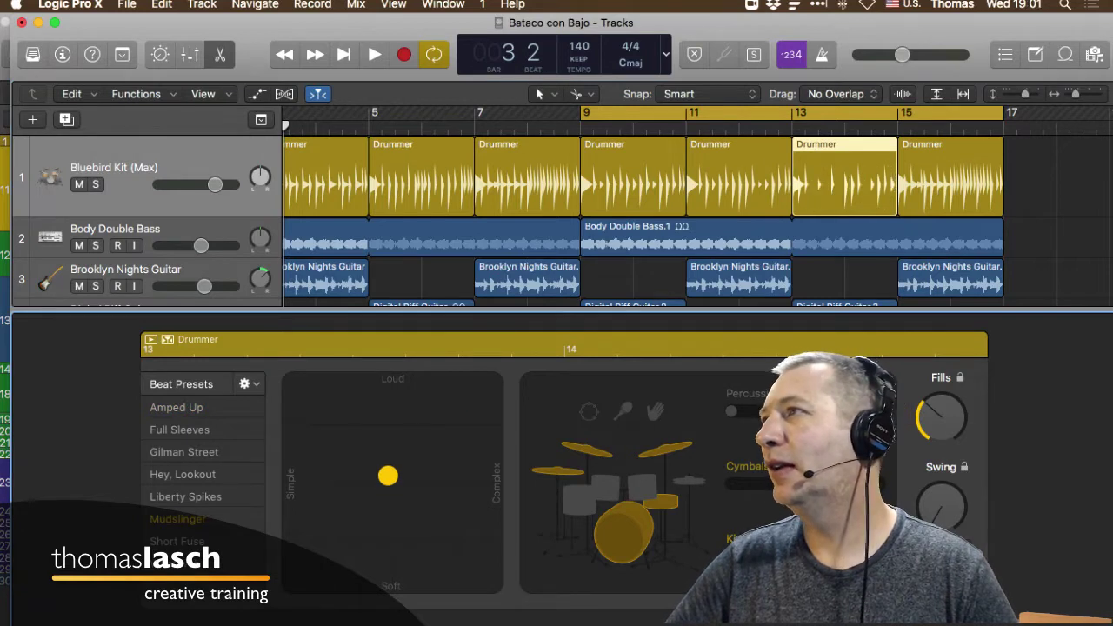
key(Right)
drag(482, 404, 324, 476)
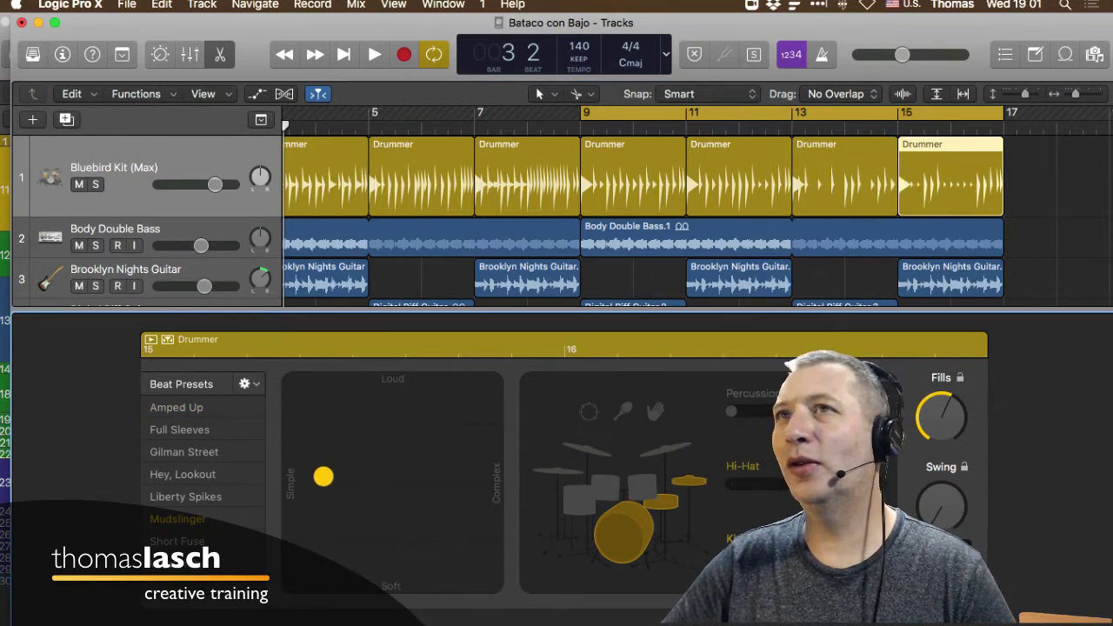
key(e)
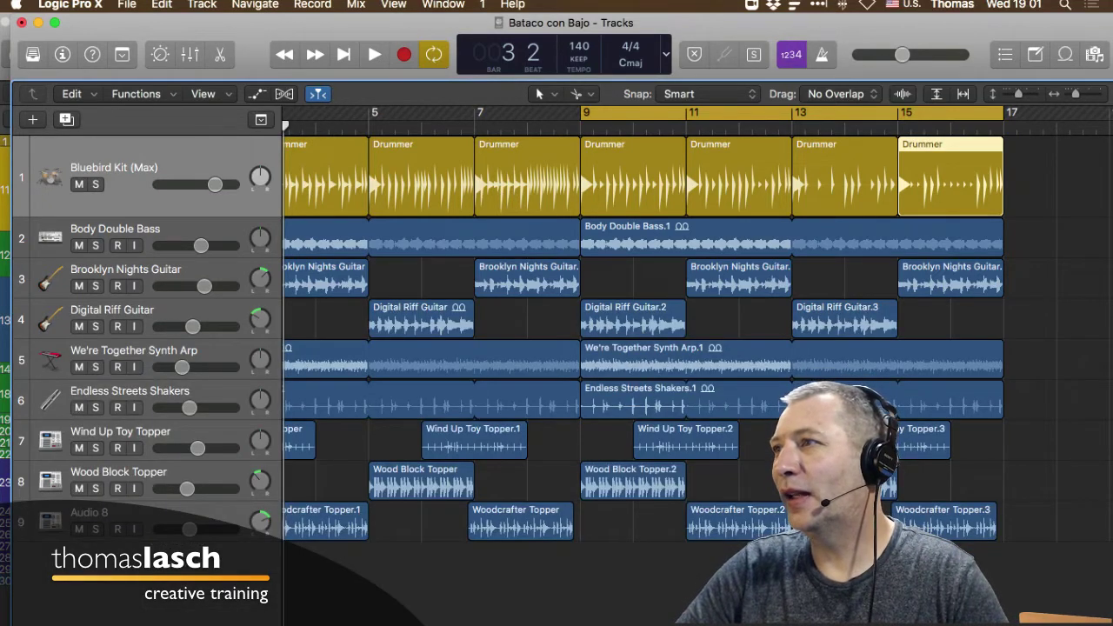
- Delete Digital Riff Guitar.3 at bar 13, the last Brooklyn Nights Guitar at bar 15, Wood Block Topper.2 at bar 9 and Wind Up Toy Topper.3
click(844, 320)
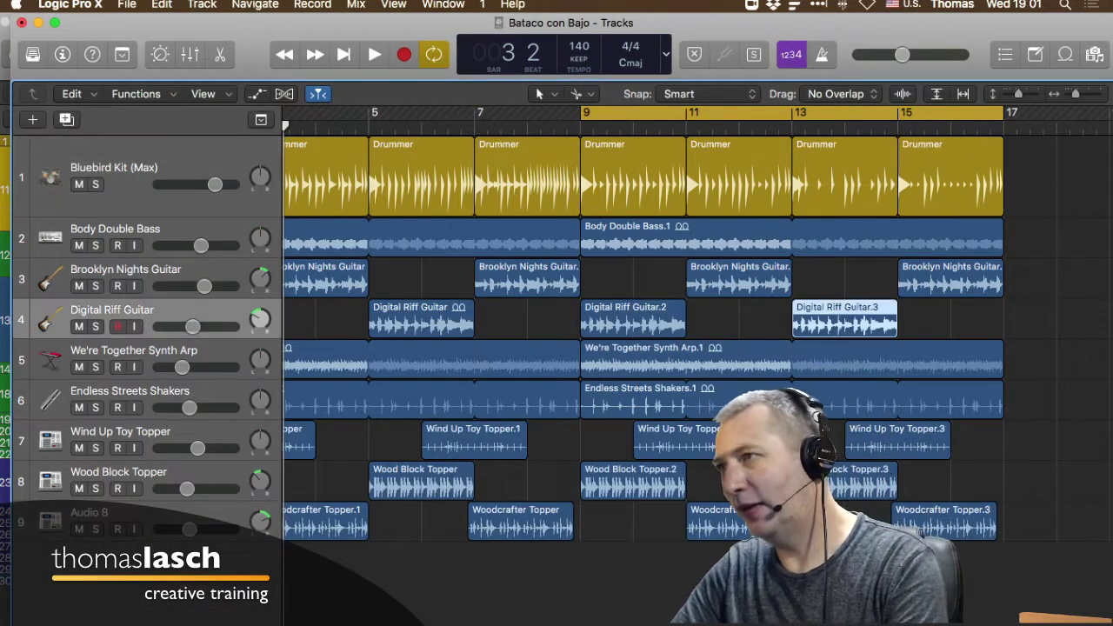
key(Delete)
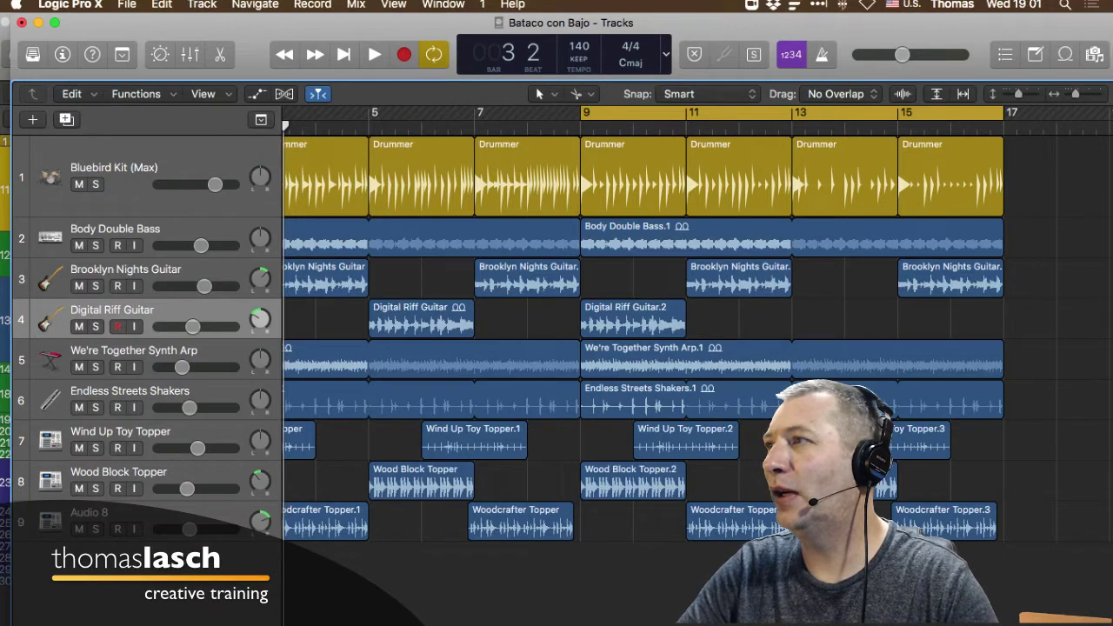
click(950, 279)
key(Delete)
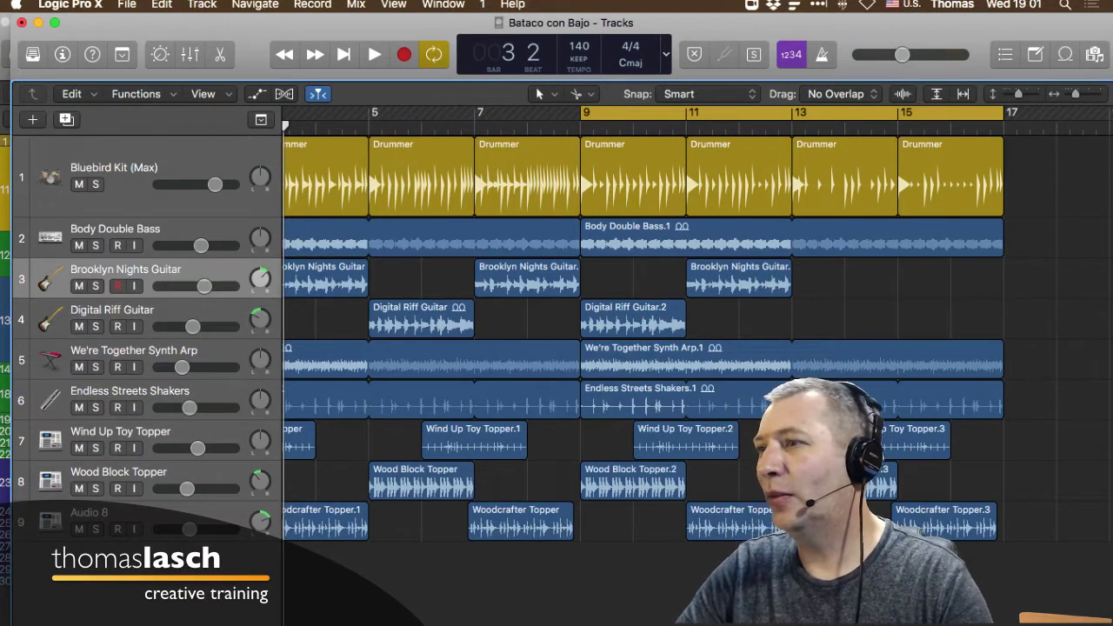
click(633, 482)
key(Delete)
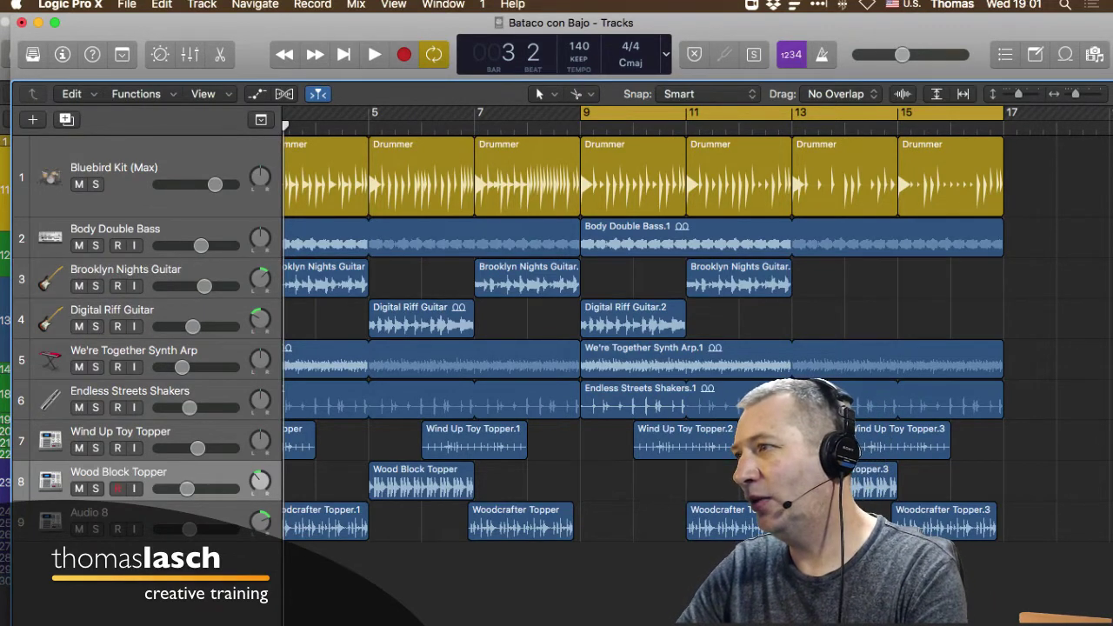
click(909, 441)
key(Delete)
- During playback, shorten the copied We're Together Synth Arp region to end at bar 13 and Endless Streets Shakers at bar 15
key(space)
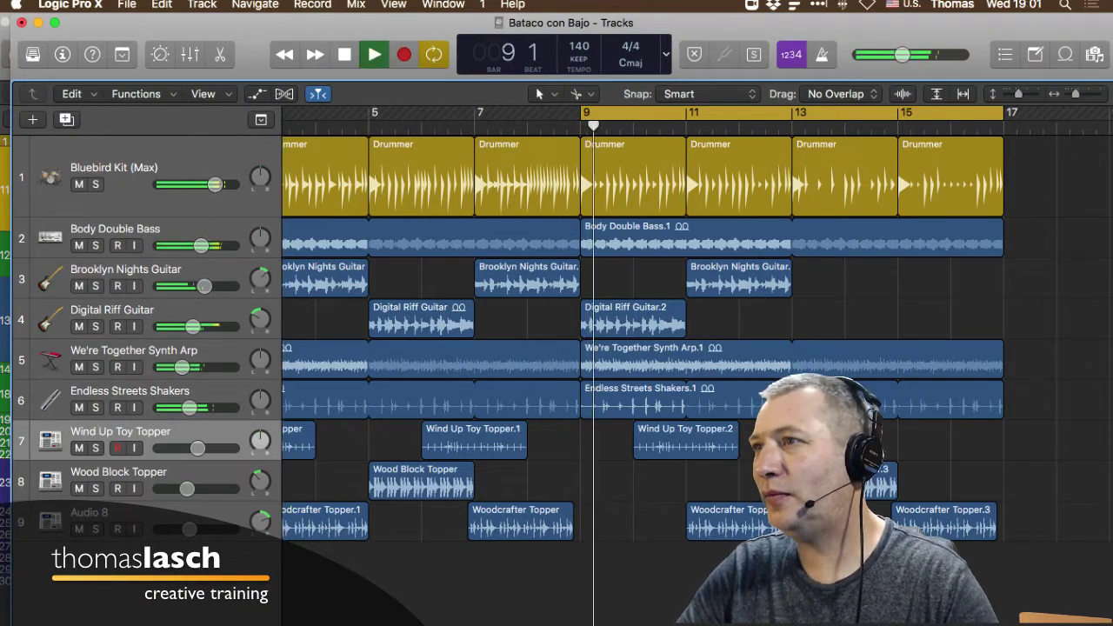
click(817, 348)
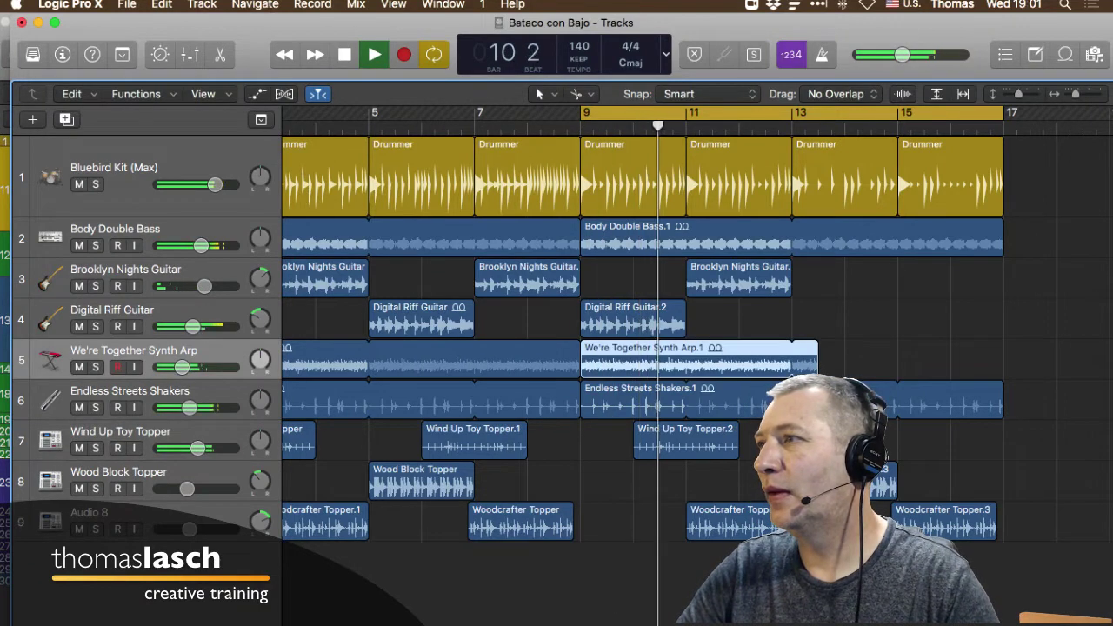
drag(816, 348, 792, 348)
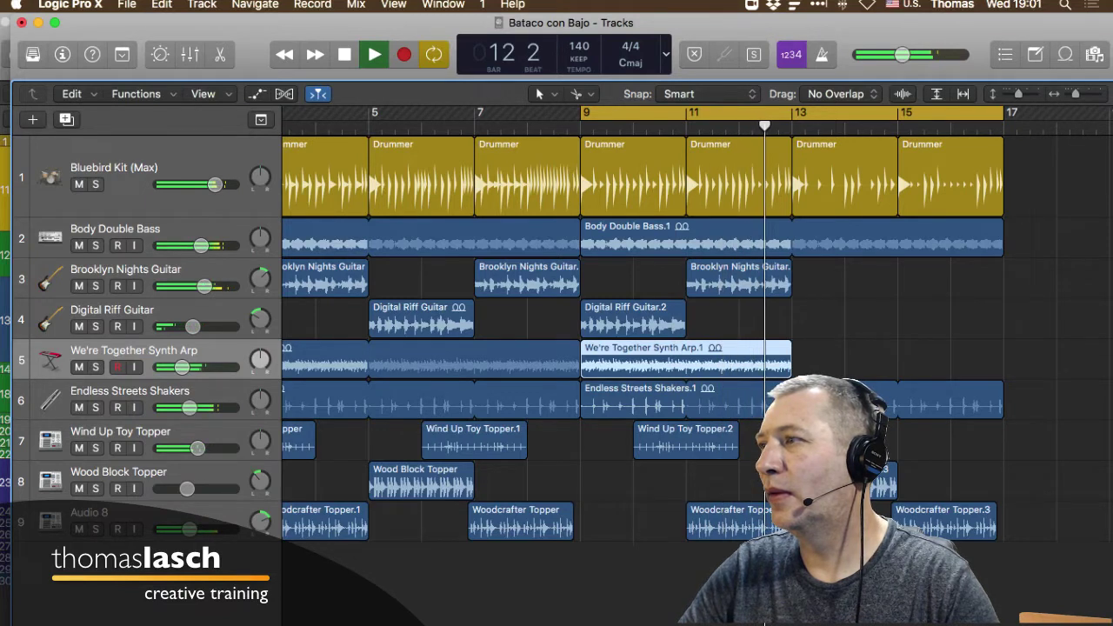
drag(1001, 389, 897, 389)
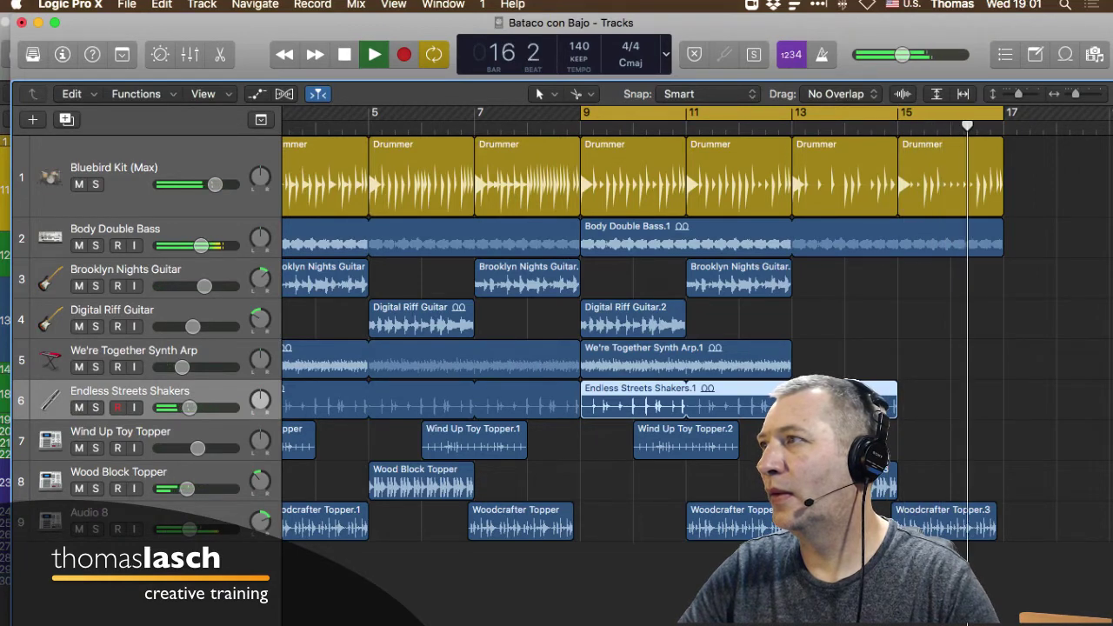
- Shorten the copied Body Double Bass region to end at bar 16 and play back the cycled section
key(space)
drag(1002, 226, 950, 226)
click(859, 128)
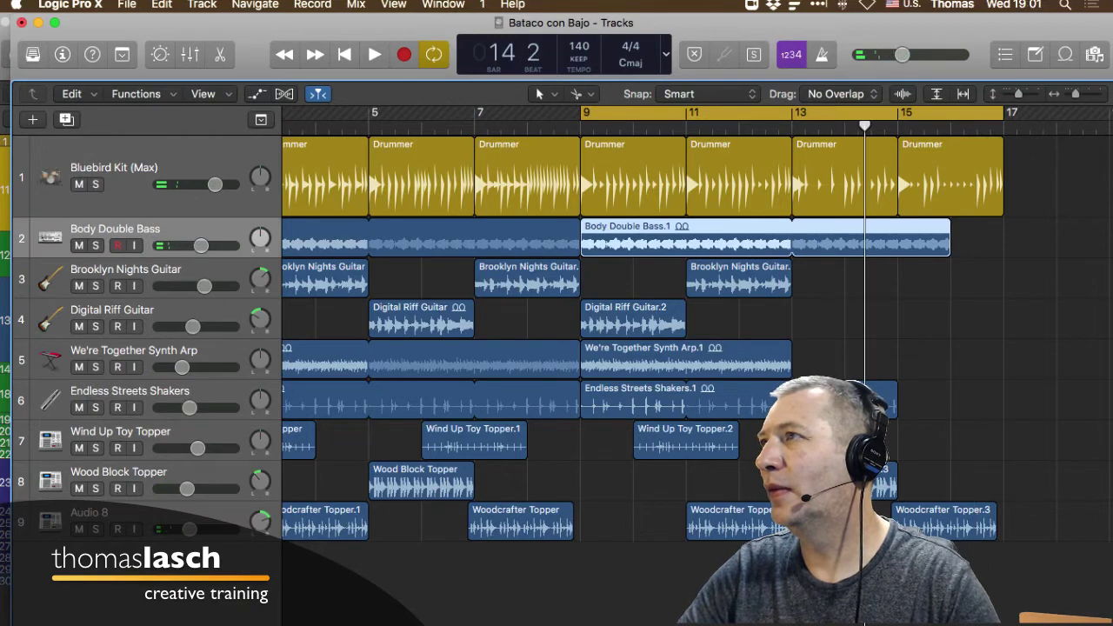
key(space)
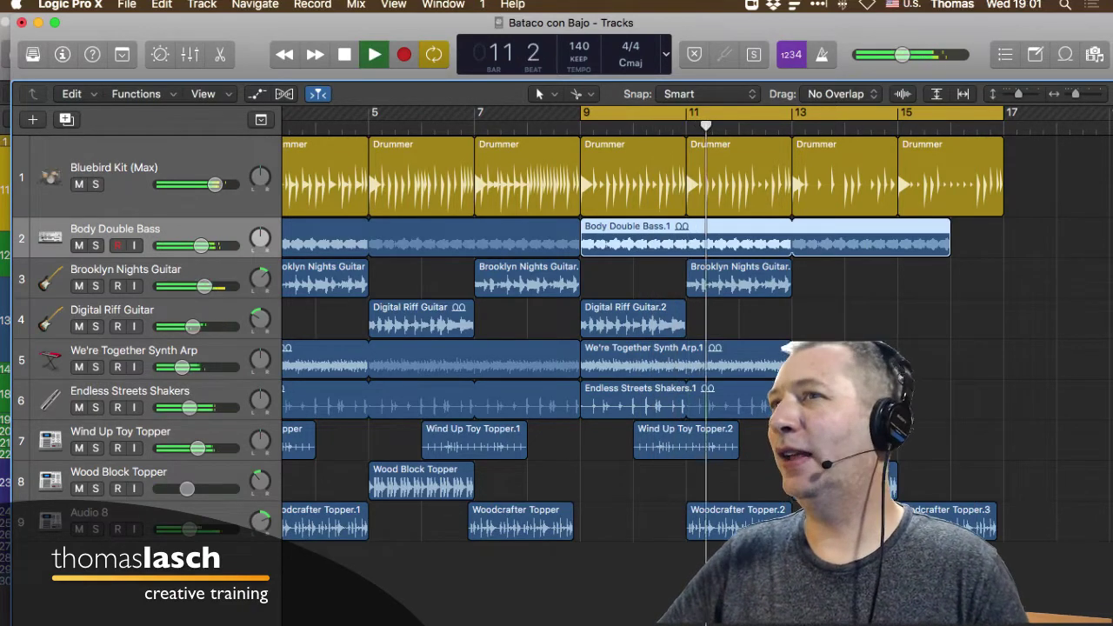
key(space)
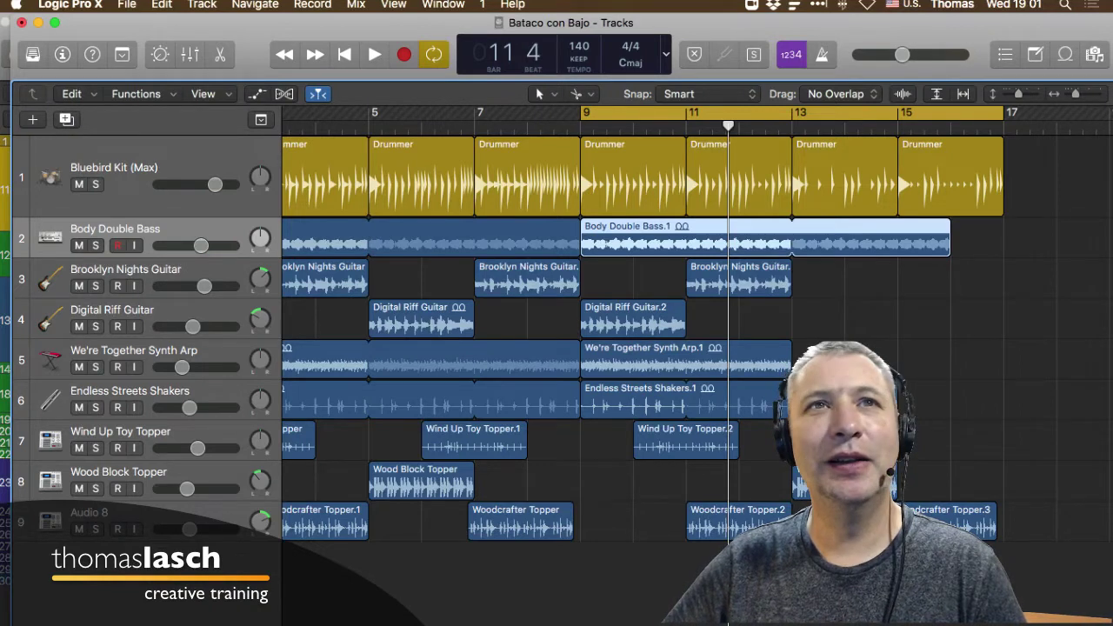
key(space)
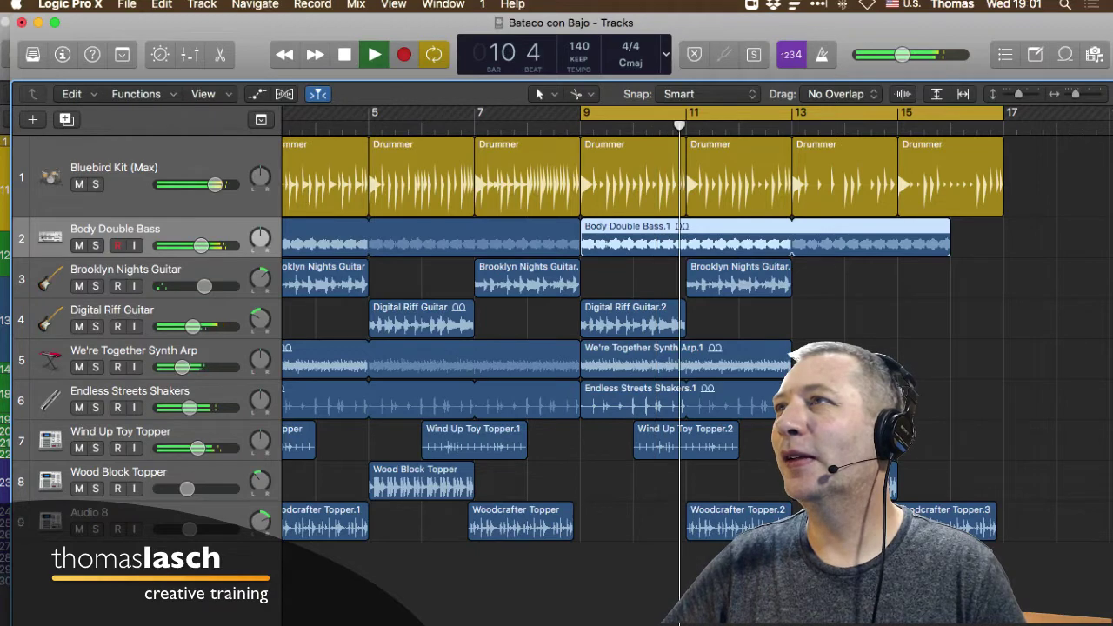
- Extend the cycle range back to bar 1 and play the whole arrangement, lowering the master volume slightly
drag(581, 112, 291, 131)
key(space)
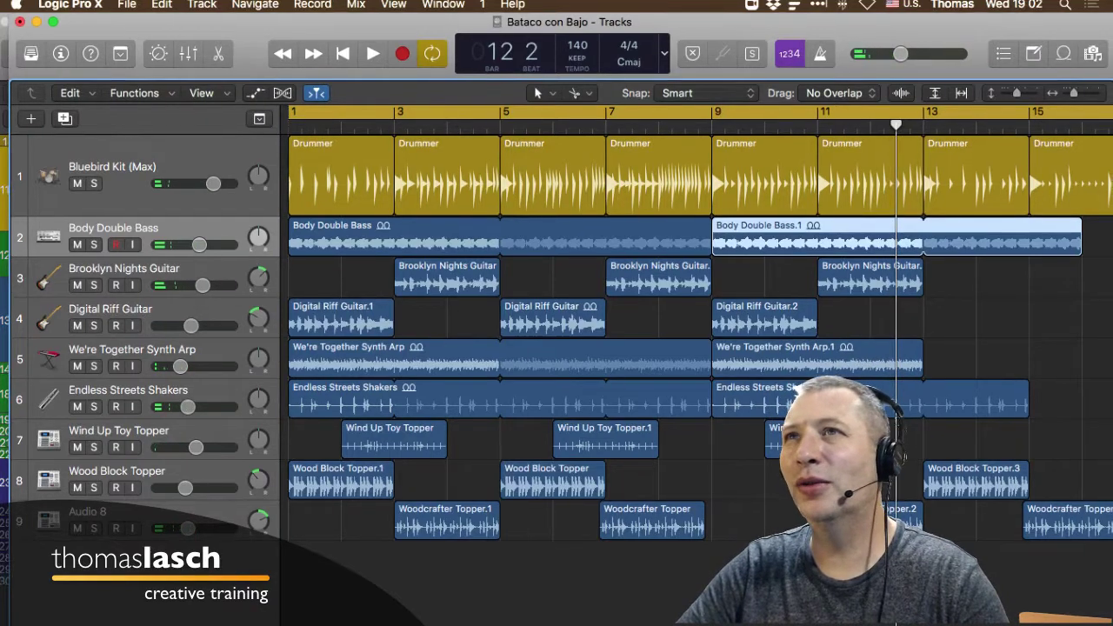
drag(695, 22, 682, 26)
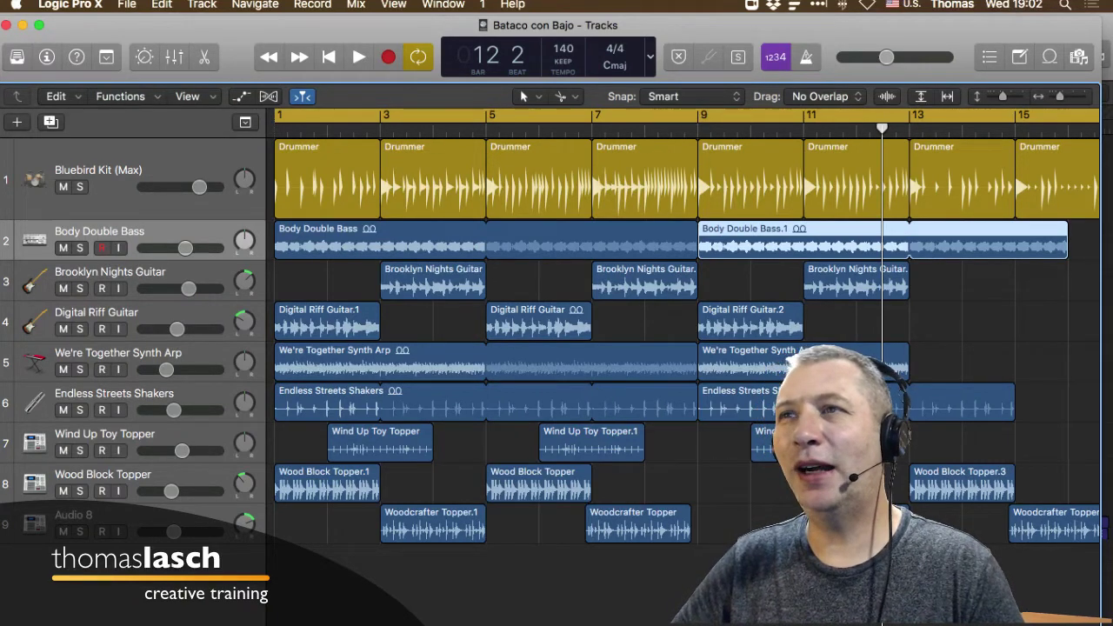
key(space)
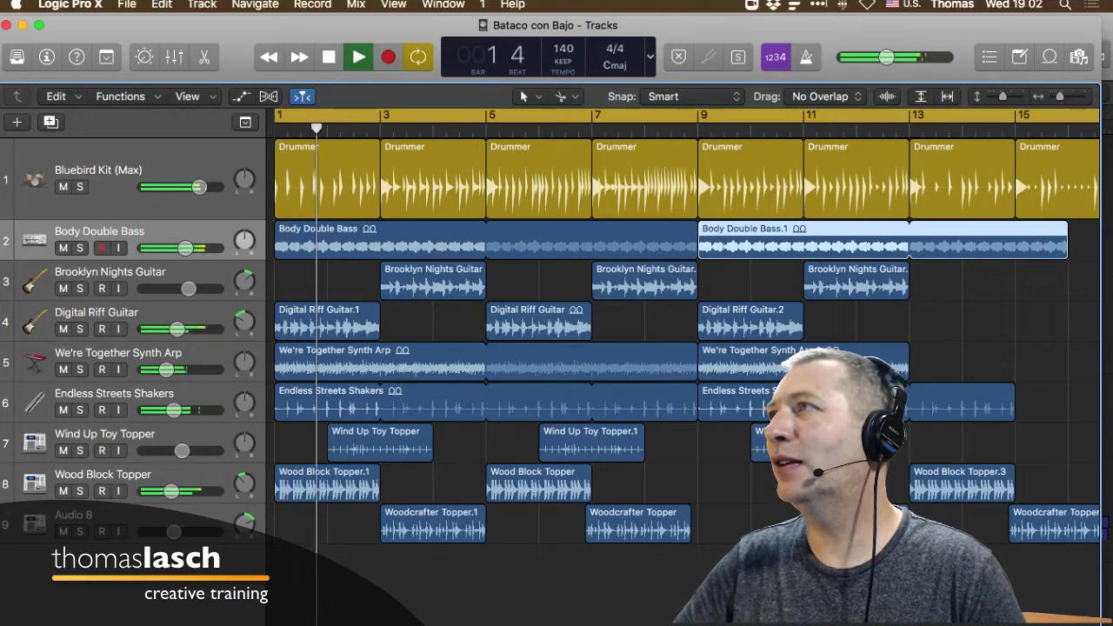
drag(886, 56, 884, 57)
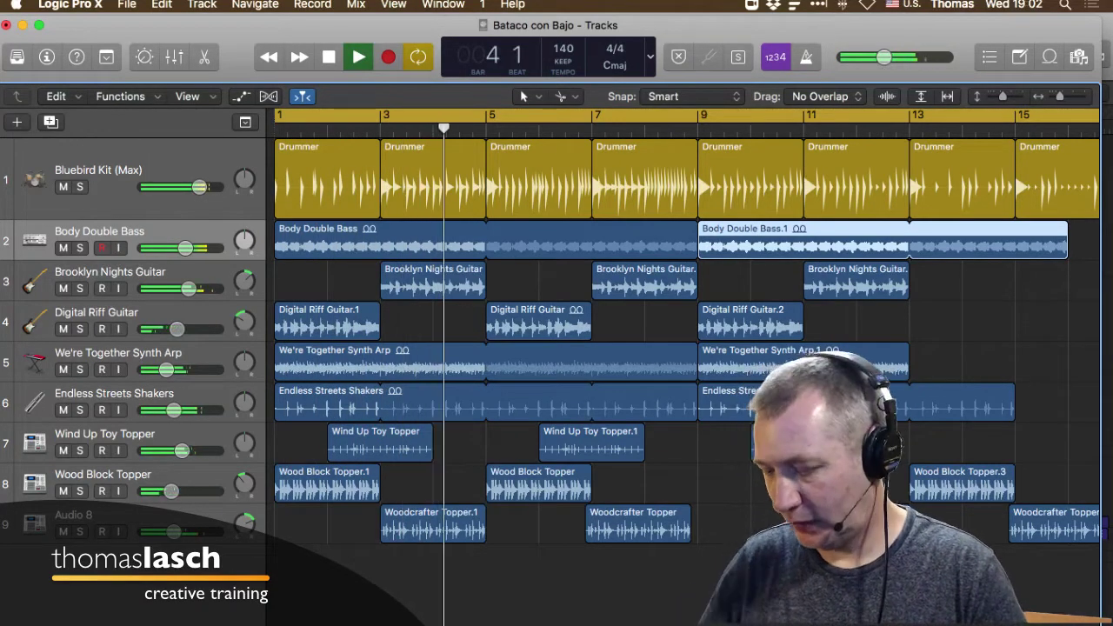
key(super+Left)
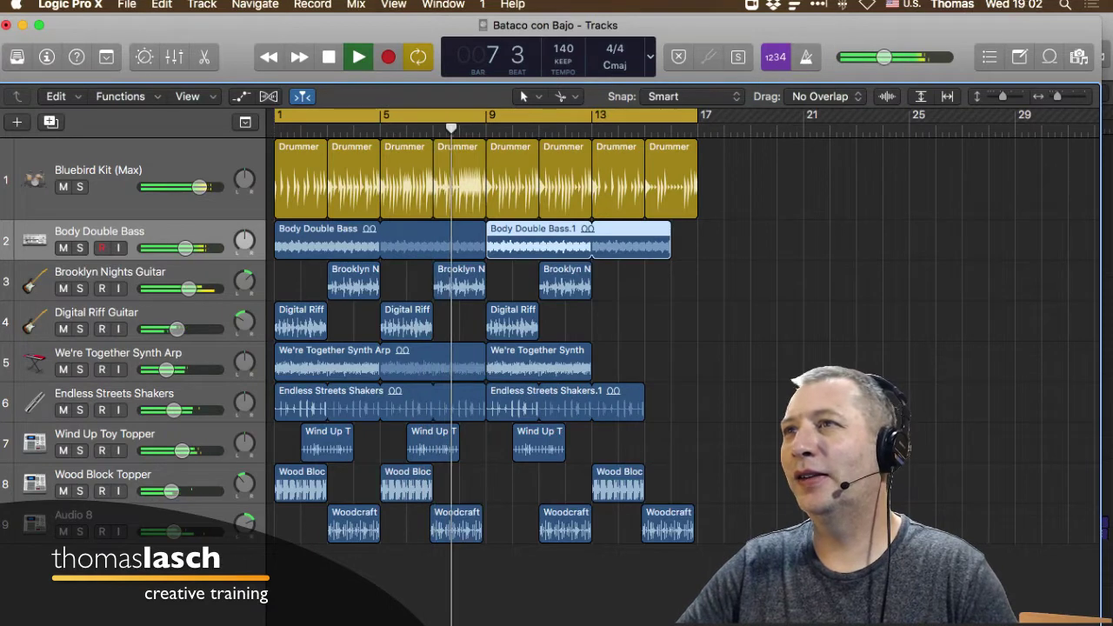
- Lower the master volume a little further while the arrangement plays, and stop playback at the last Drummer region
drag(883, 57, 872, 56)
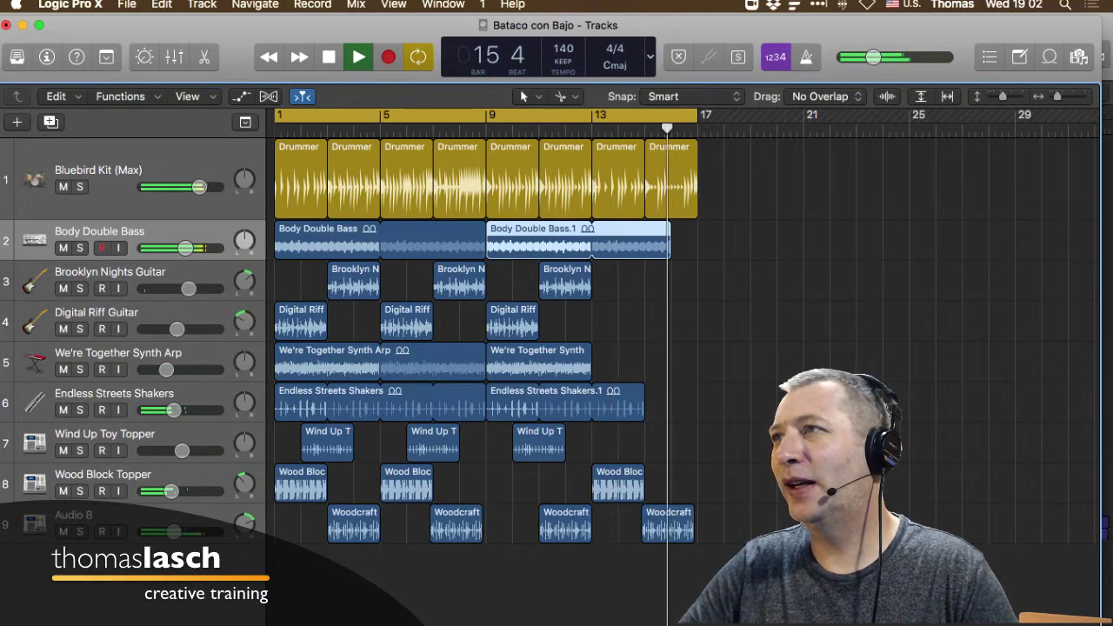
click(670, 178)
key(space)
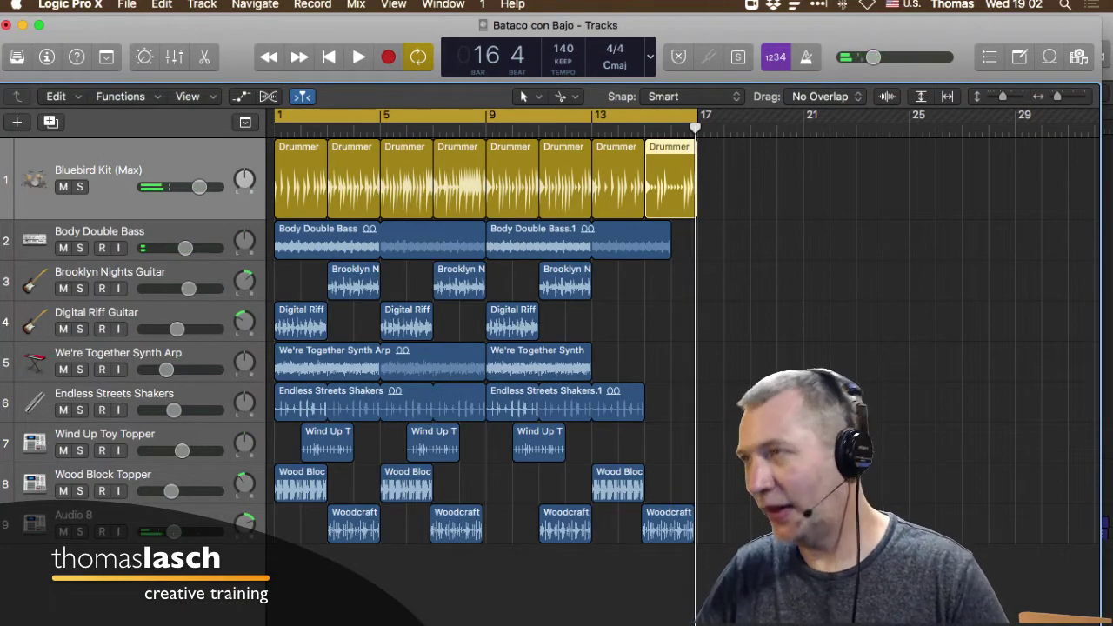
- Try to shift the whole cycle range toward the last two bars of the arrangement
key(super+Right)
key(super+Right)
key(super+Right)
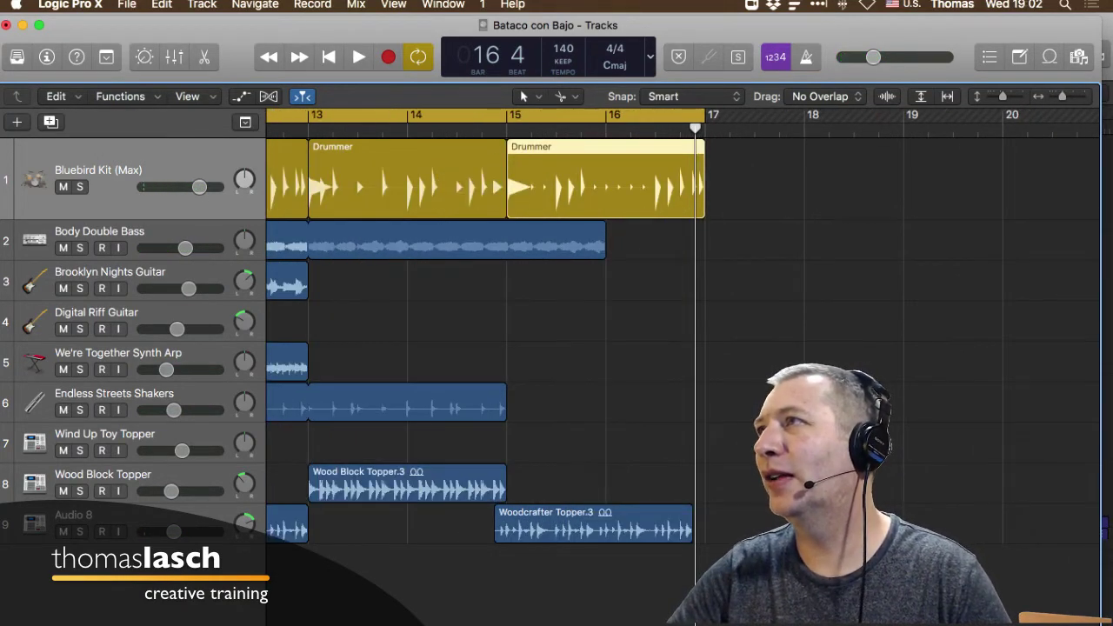
key(c)
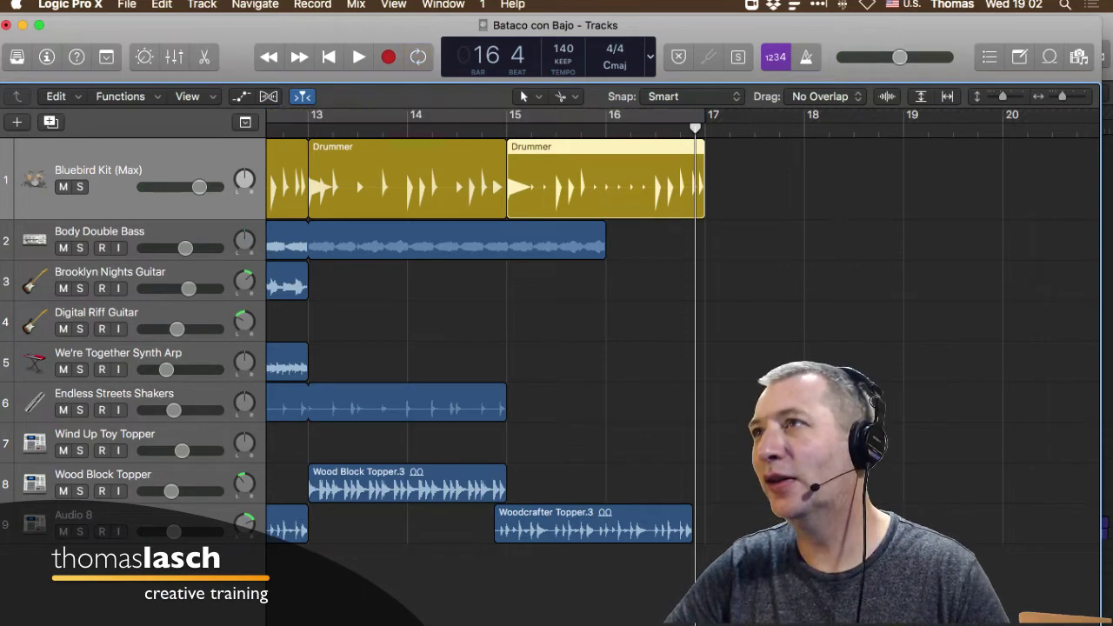
key(c)
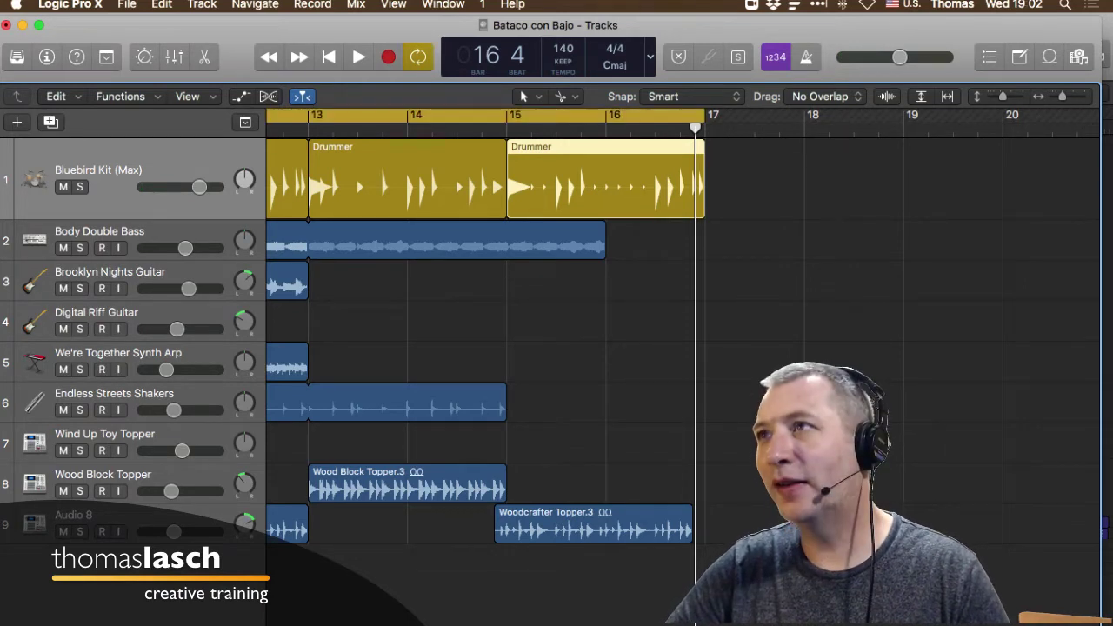
drag(527, 115, 726, 115)
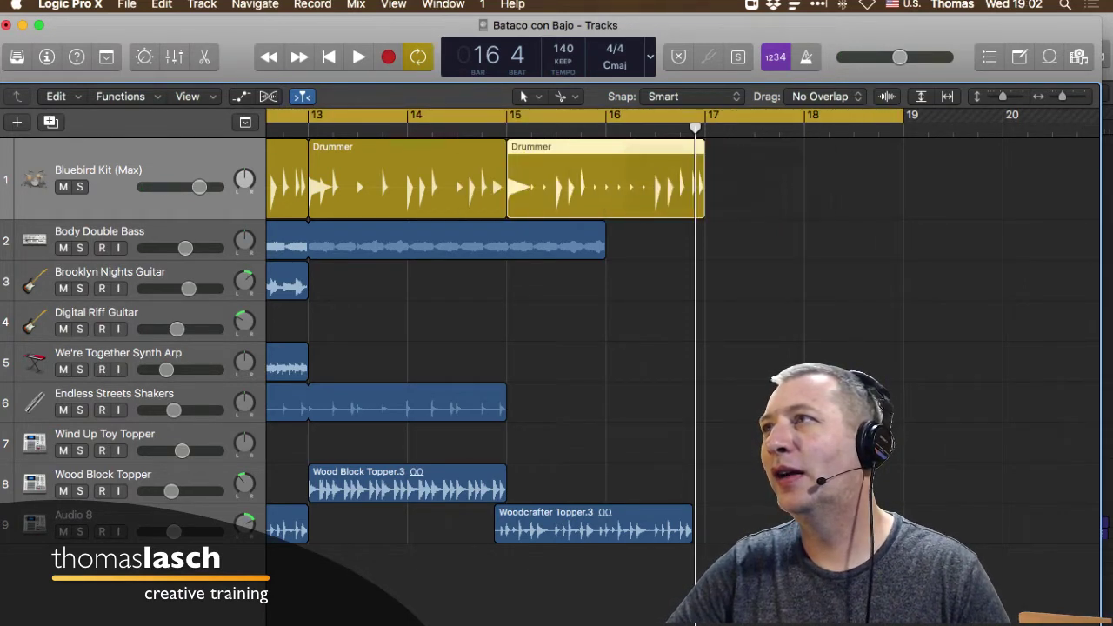
drag(903, 115, 477, 115)
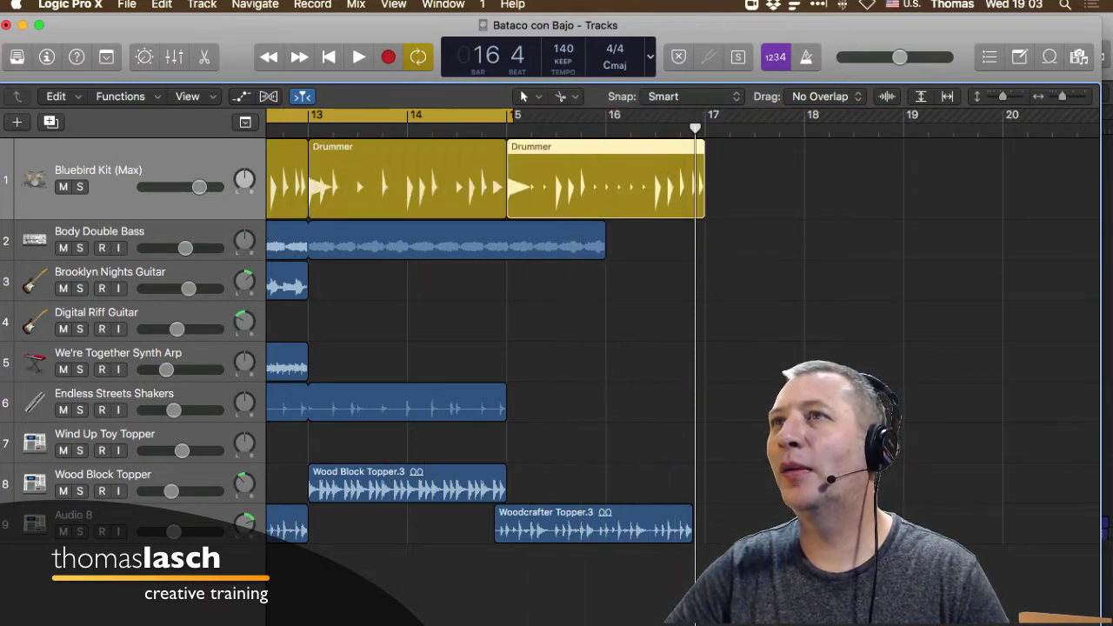
drag(409, 115, 743, 115)
- Trim the cycle range to bars 15 to 17 and play back the ending
key(super+Left)
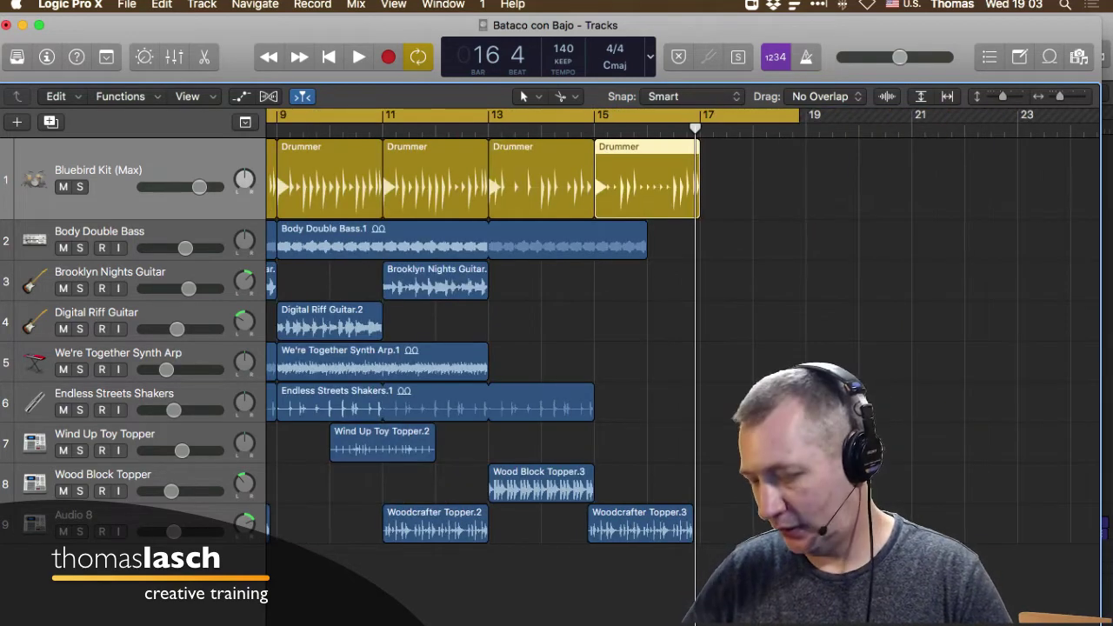
key(super+Left)
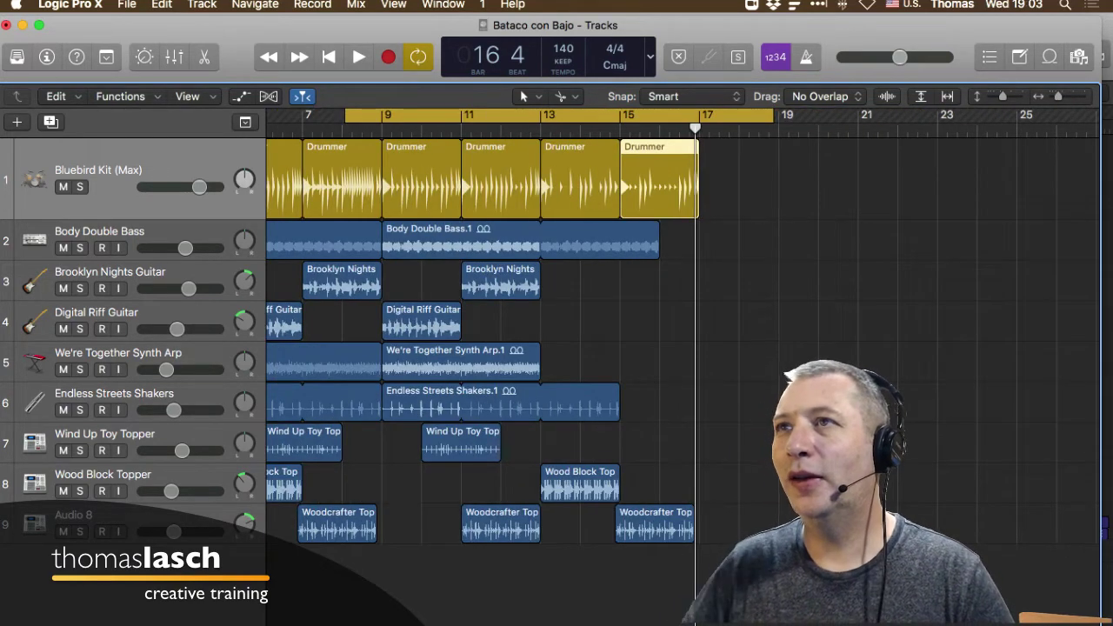
drag(346, 115, 541, 115)
drag(774, 115, 701, 115)
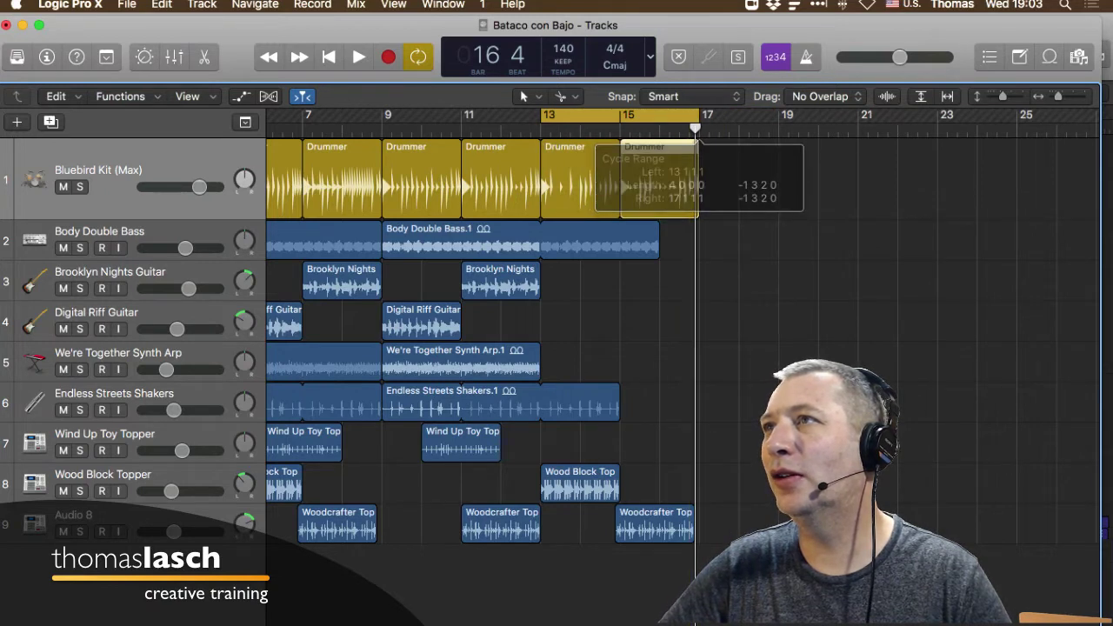
drag(541, 115, 620, 115)
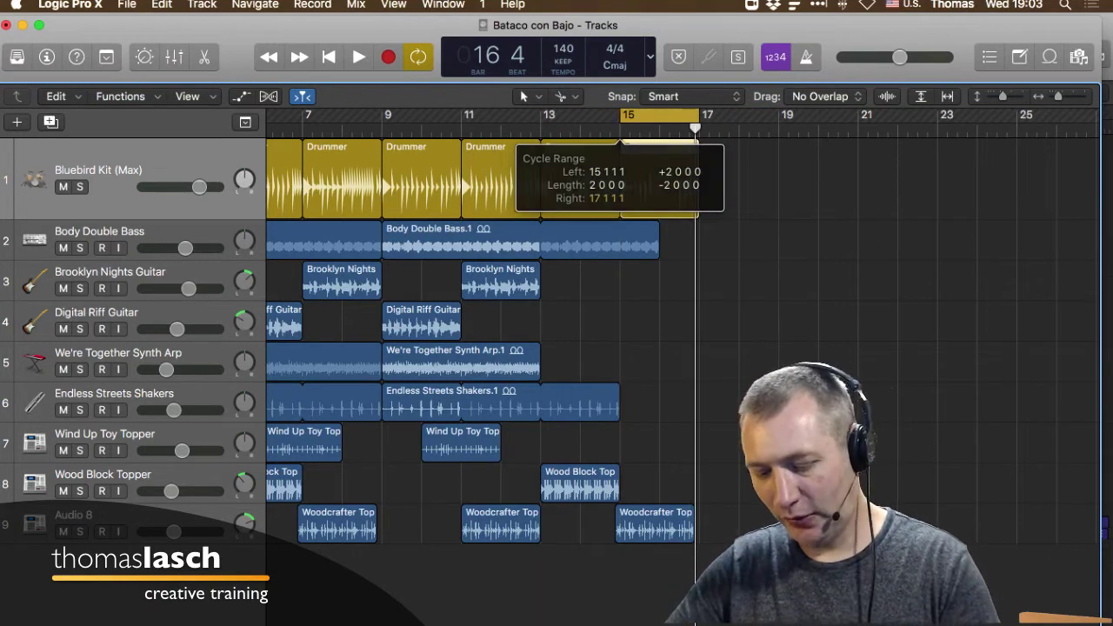
key(space)
key(super+Right)
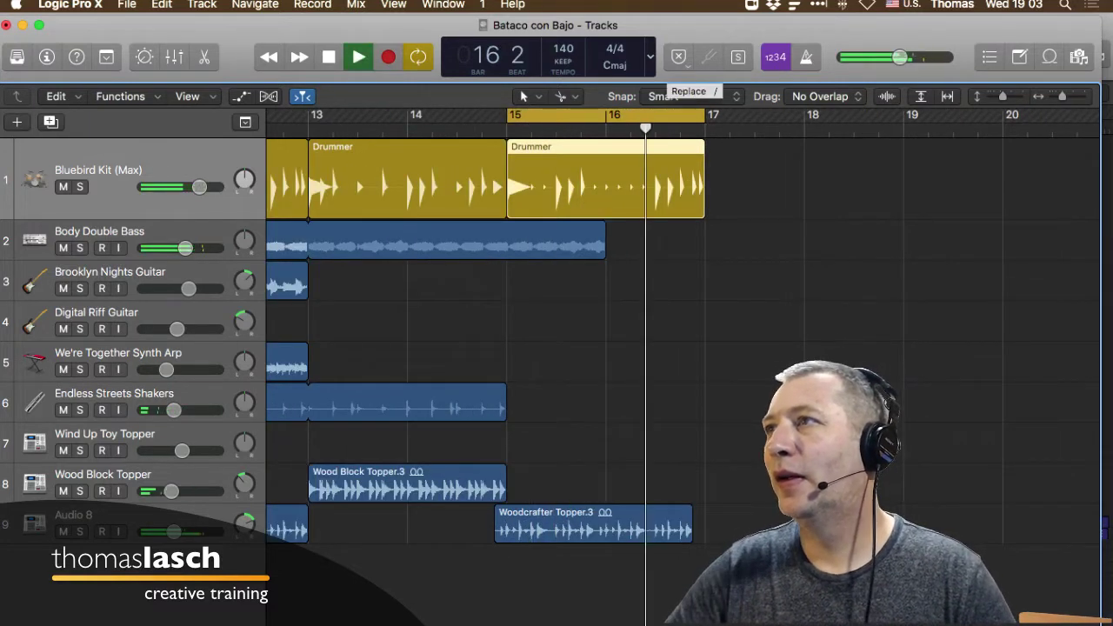
key(space)
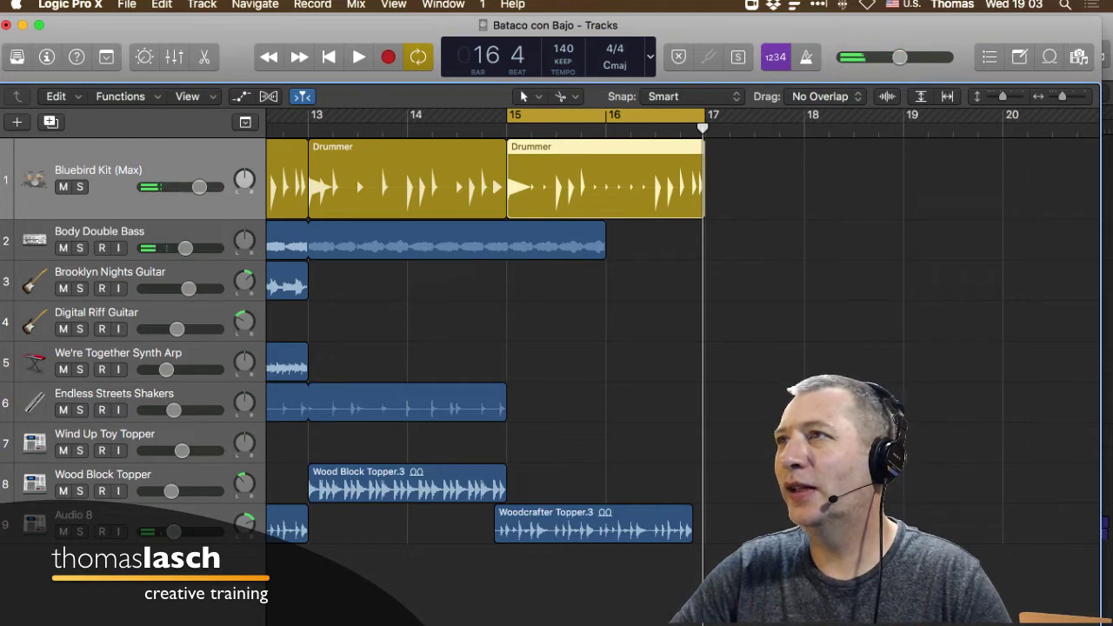
- Split the last Drummer region at bar 16, trim both parts to leave a gap with the second starting at 16 2 3 1, and play it
click(606, 187)
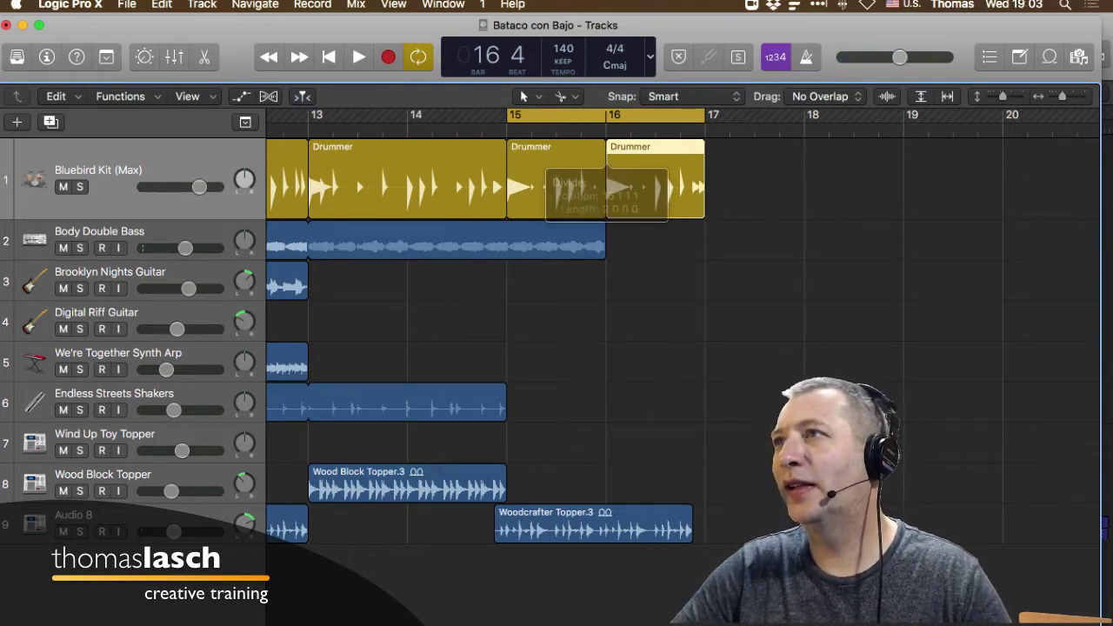
drag(603, 210, 638, 213)
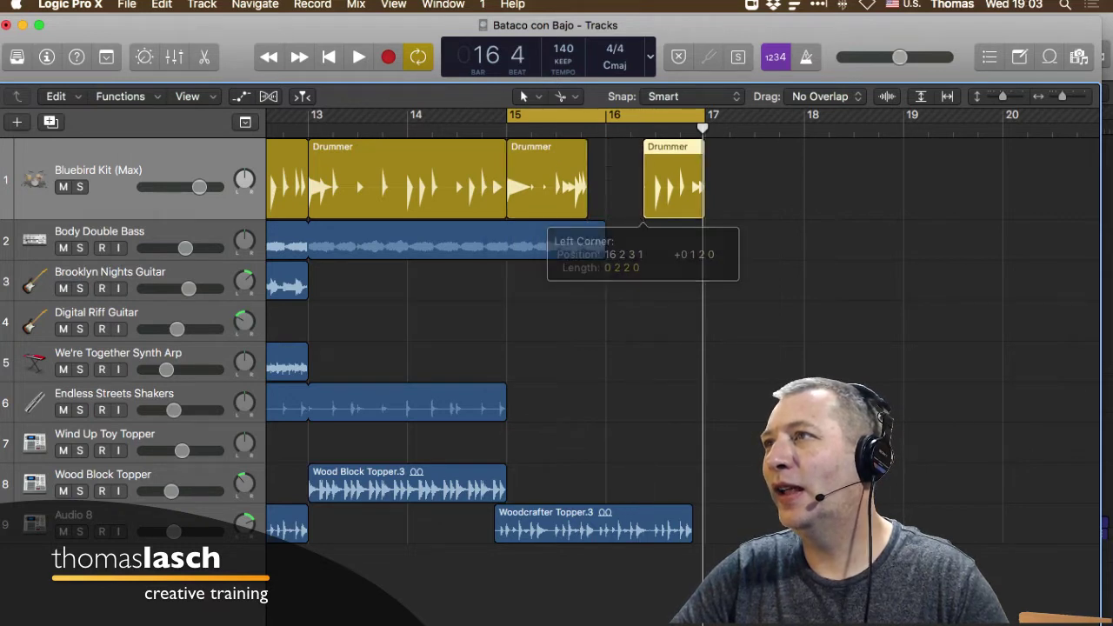
key(space)
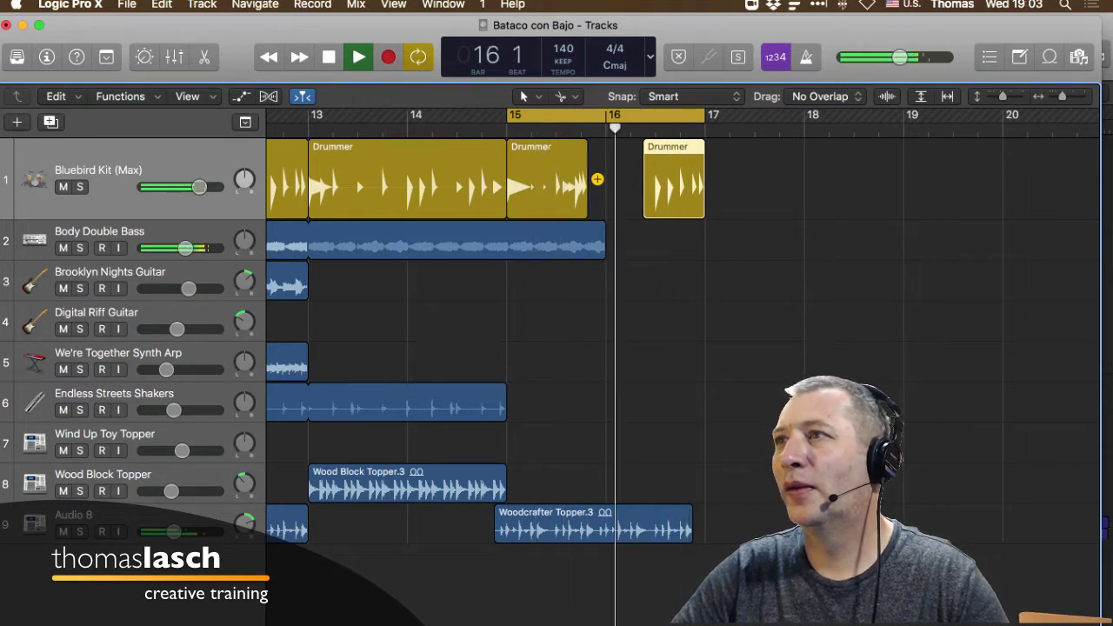
- In the Drummer editor, raise the fills of the bar 16 Drummer region and slightly reduce those of the bar 15 region
click(547, 178)
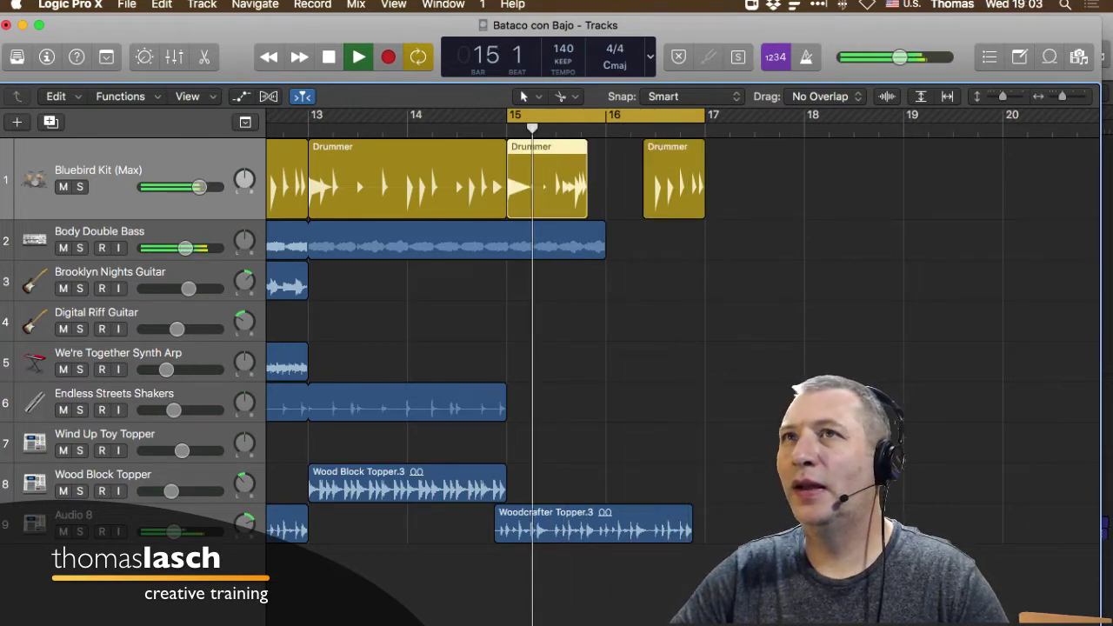
key(e)
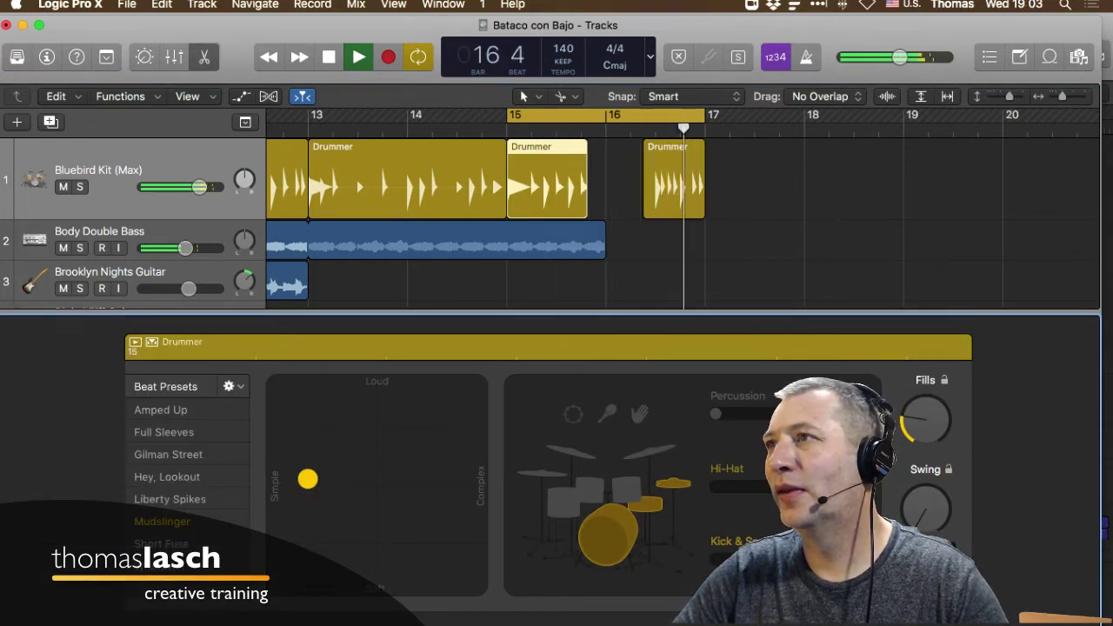
click(674, 179)
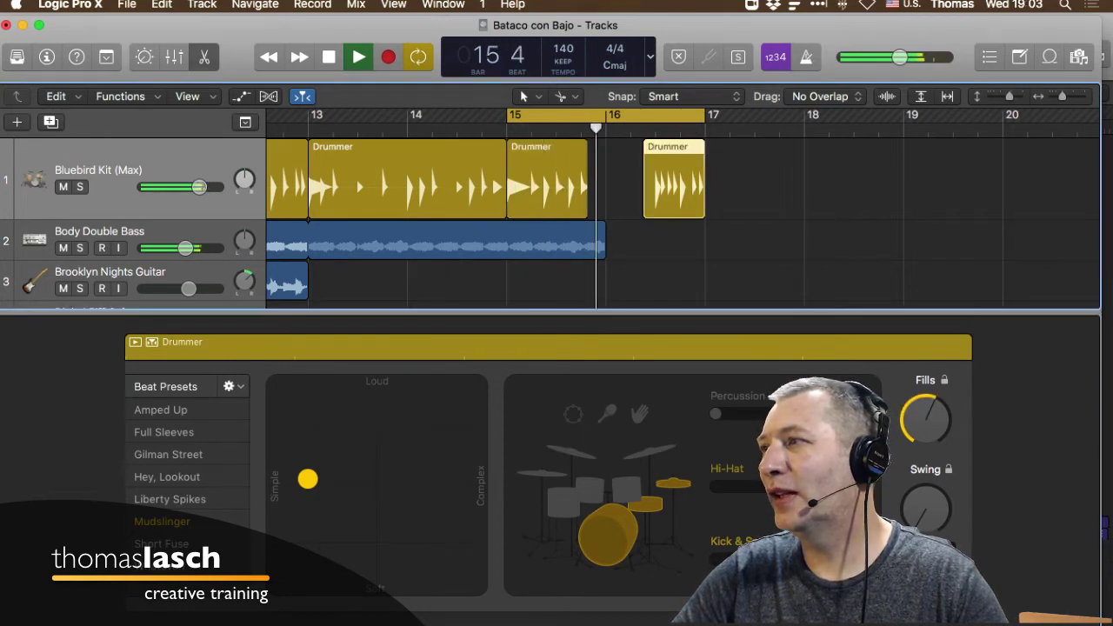
drag(926, 420, 926, 383)
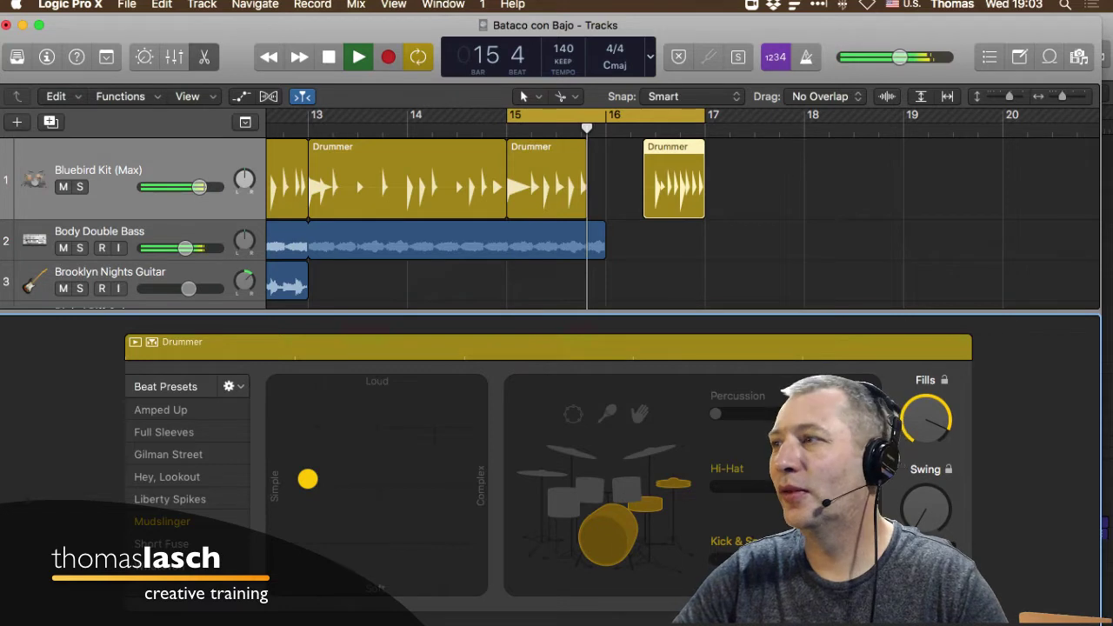
click(548, 179)
drag(926, 420, 926, 426)
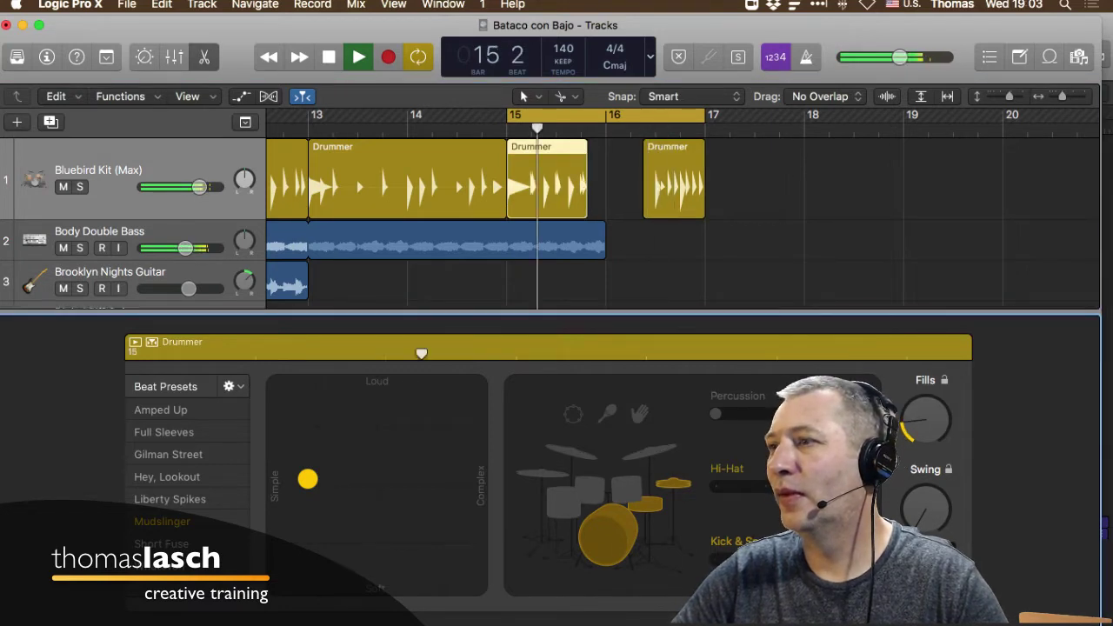
- Switch the bar 15 Drummer region from hi-hat to cymbals, stop playback and close the Drummer editor
click(650, 453)
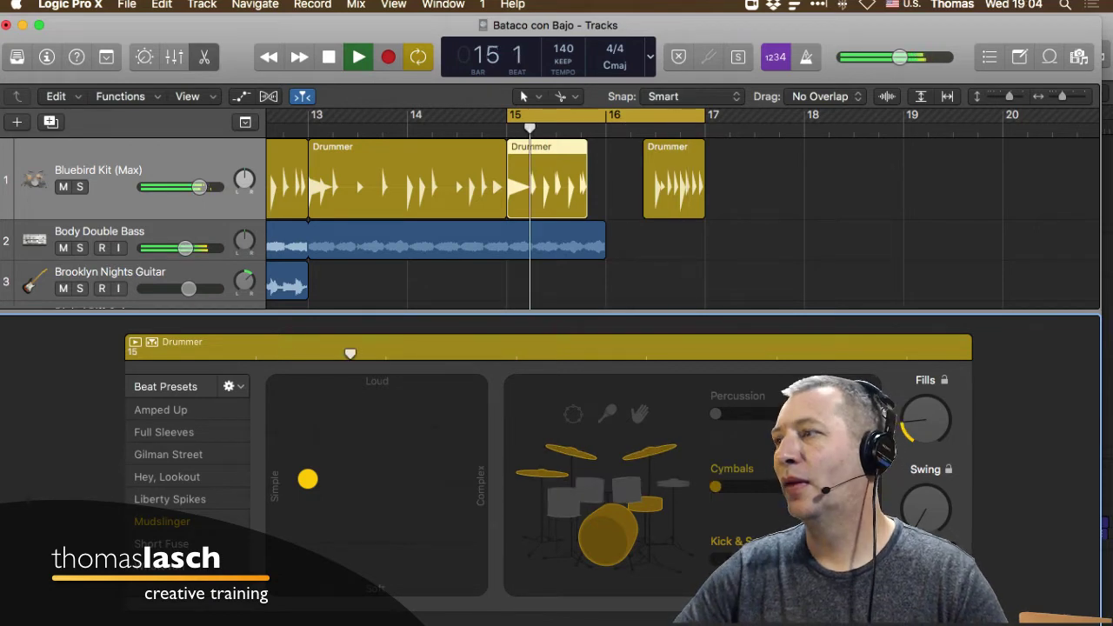
key(space)
key(e)
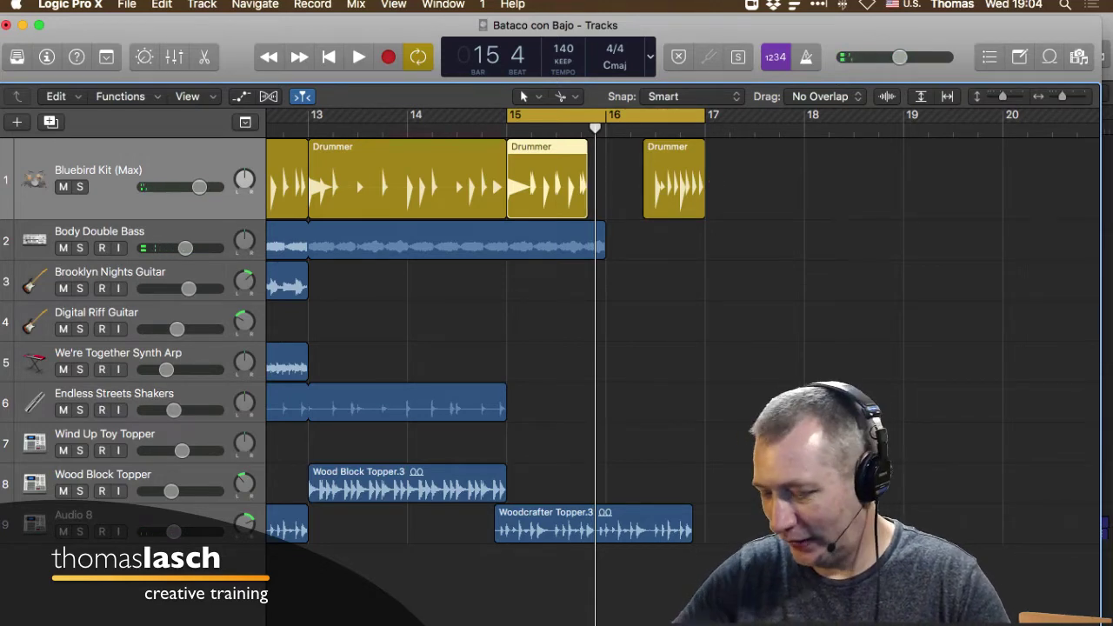
- Stretch the cycle range to bars 1 to 17 and play the full arrangement, turning down the master volume
key(super+Left)
key(super+Left)
key(super+Left)
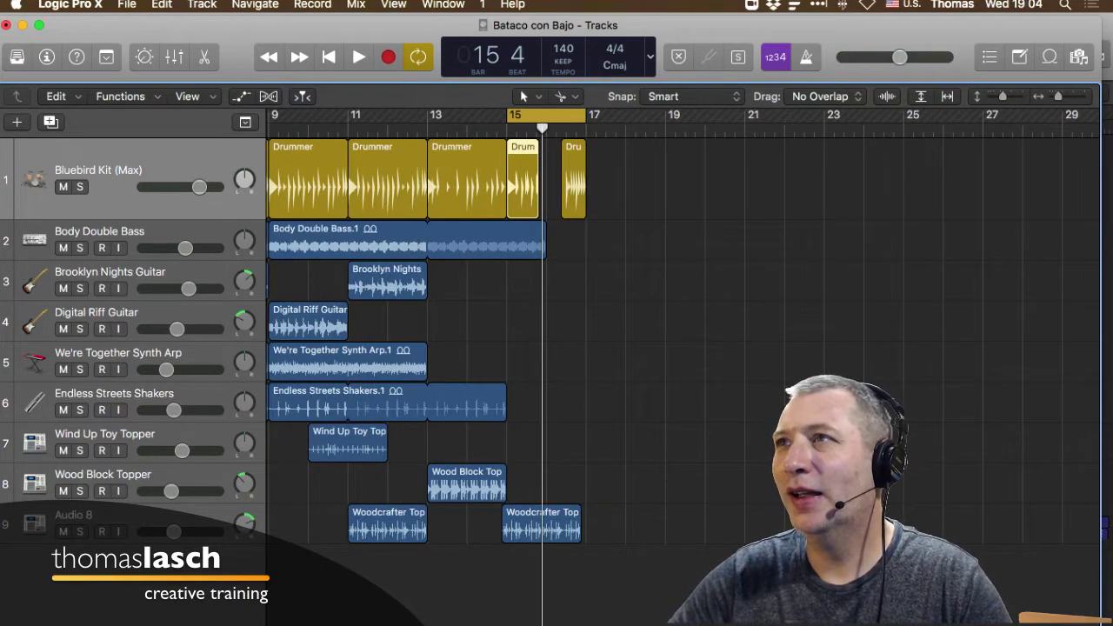
scroll(682, 339, left, 3)
scroll(683, 339, left, 5)
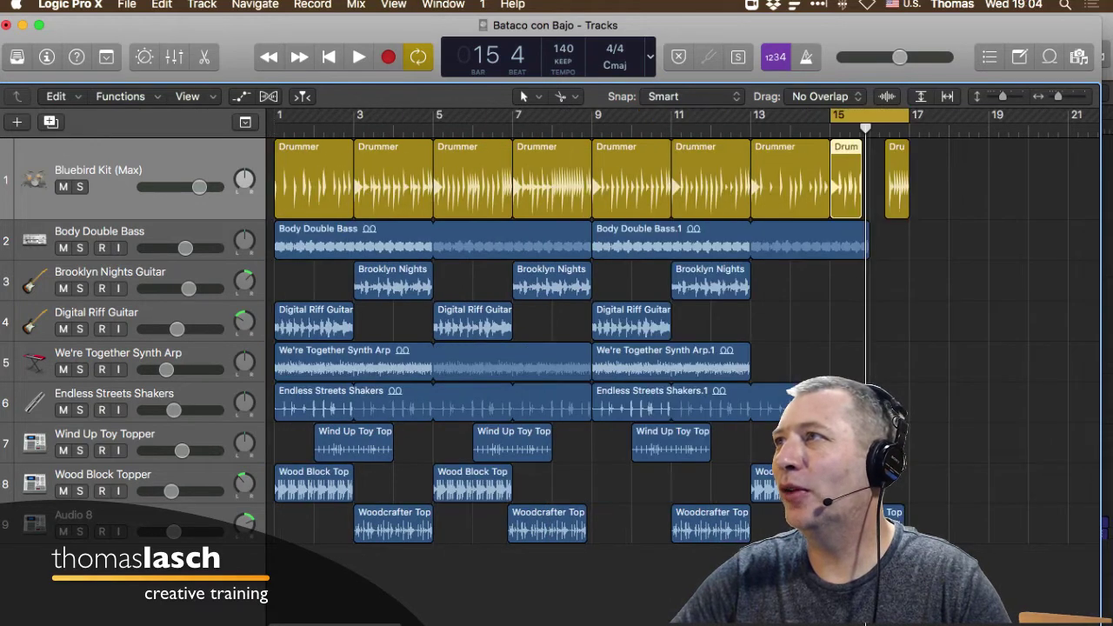
drag(831, 116, 275, 116)
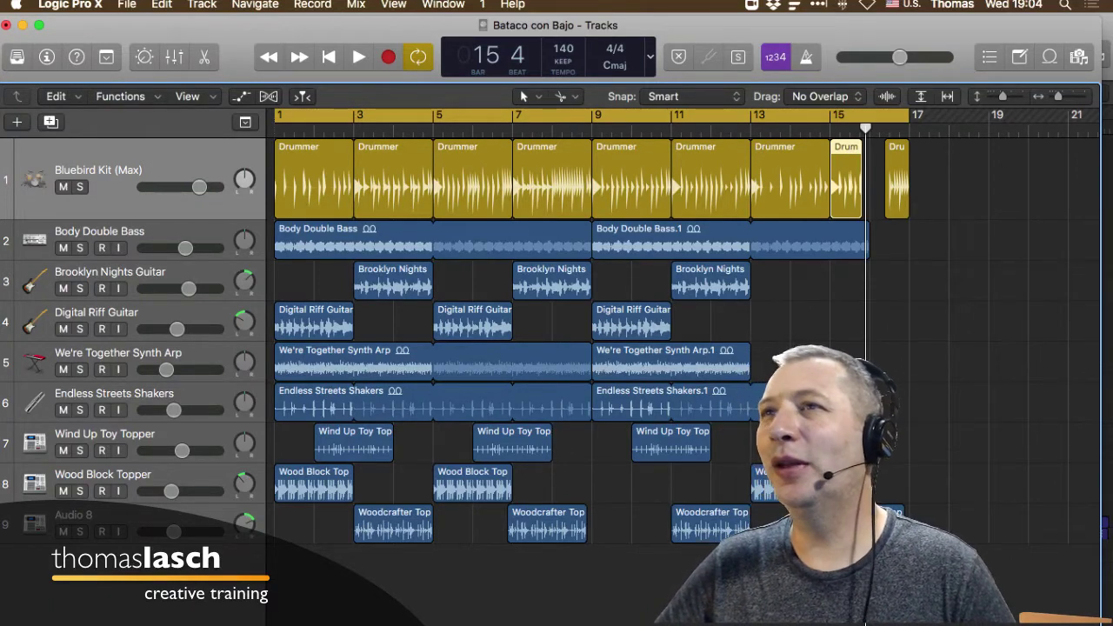
key(space)
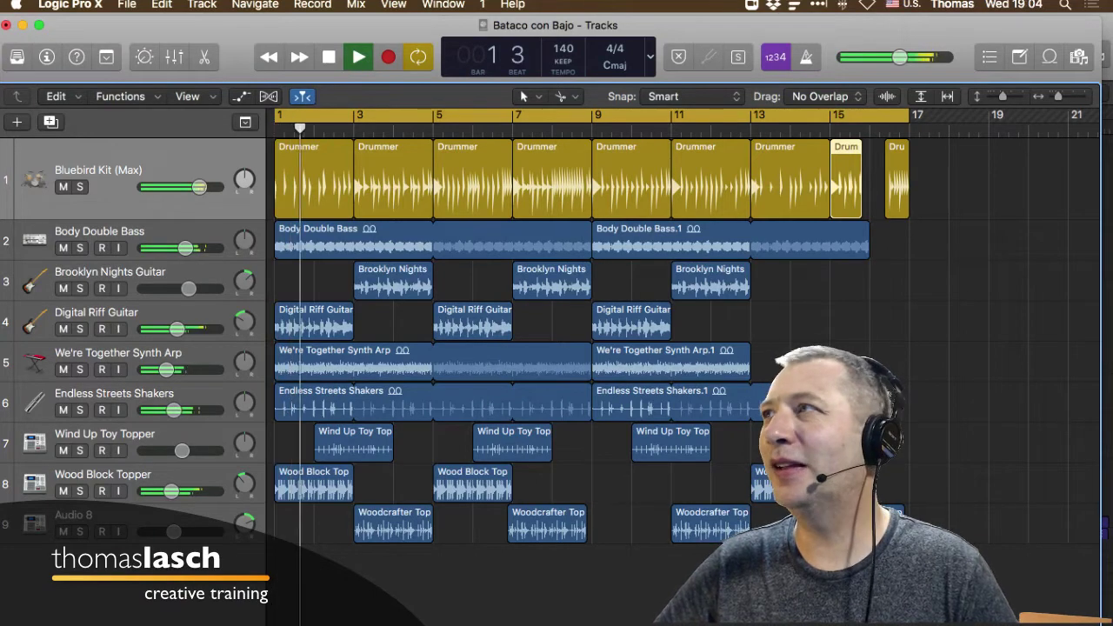
drag(900, 57, 875, 57)
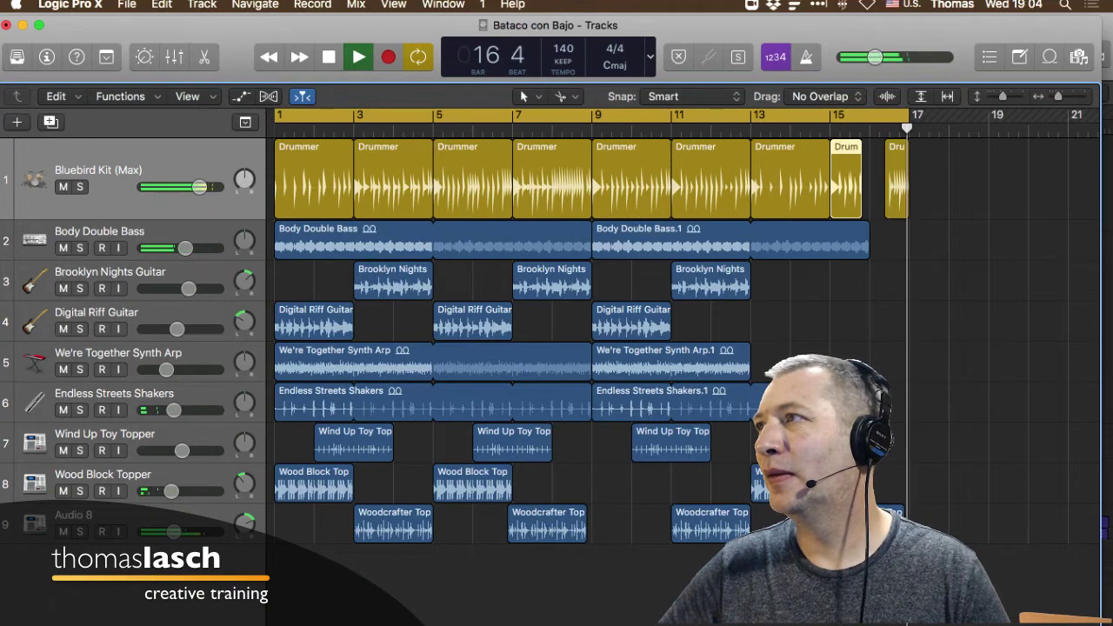
key(space)
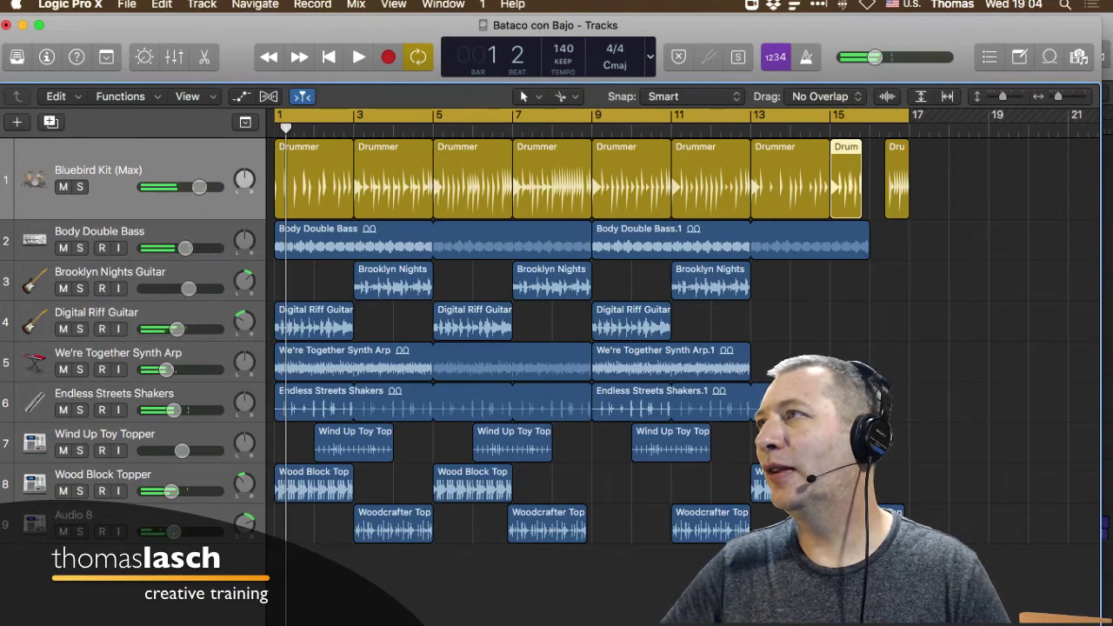
- Turn off cycling and play the ending from bar 13 to just past bar 17
key(c)
click(765, 128)
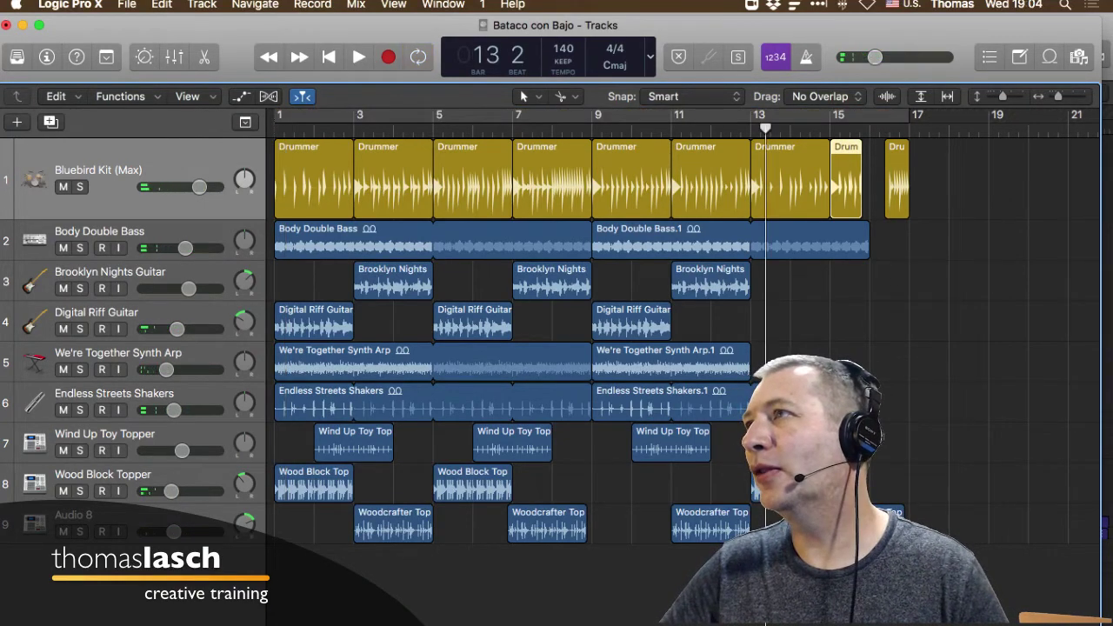
key(space)
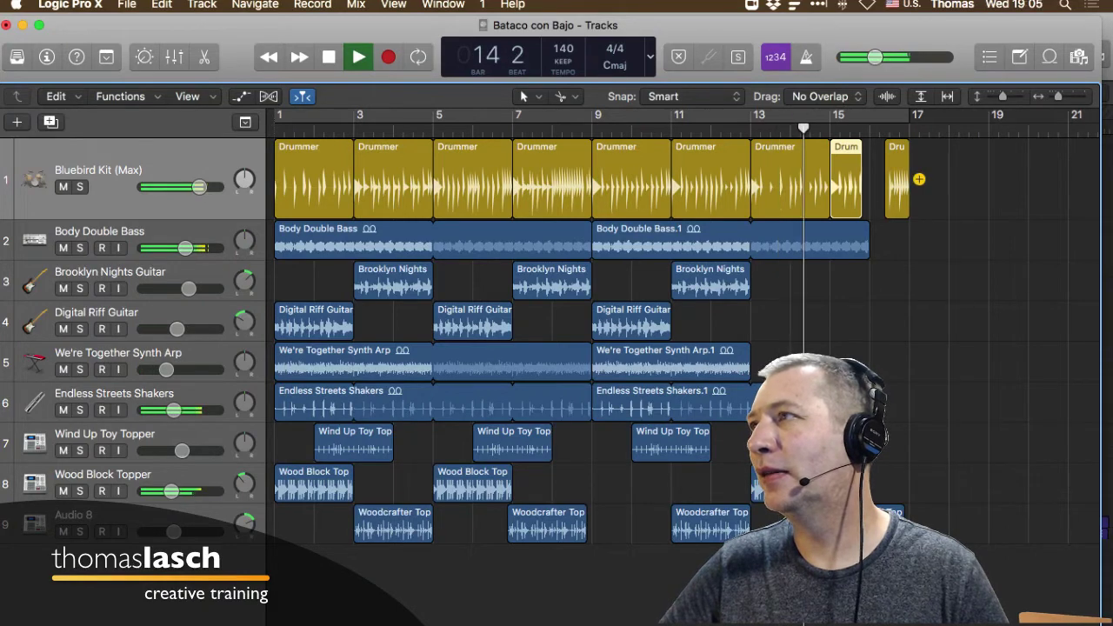
scroll(557, 339, right, 3)
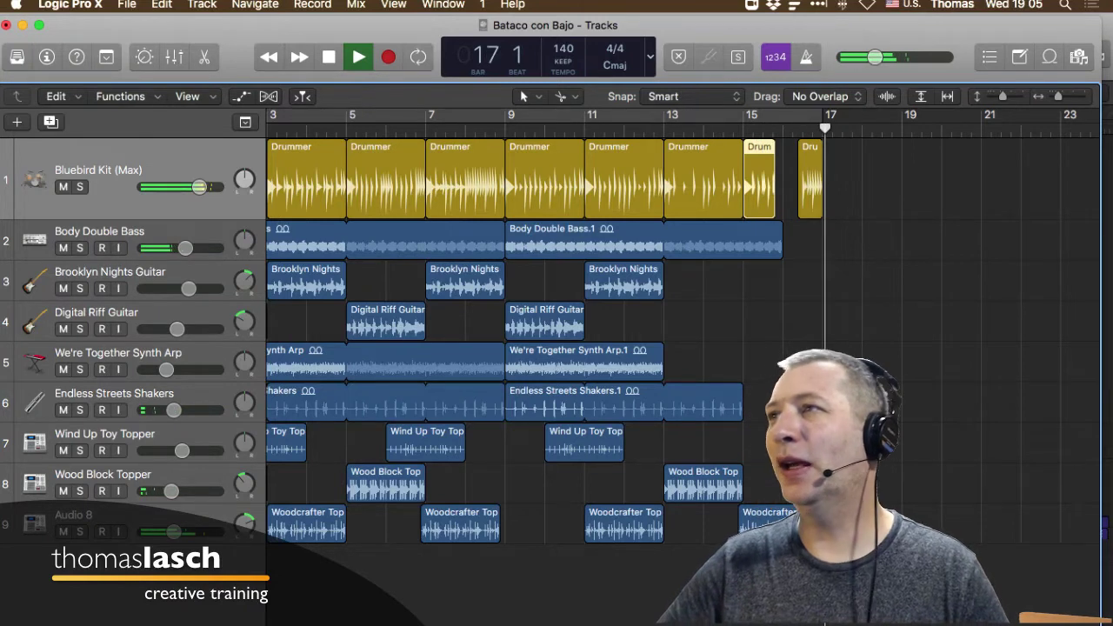
key(space)
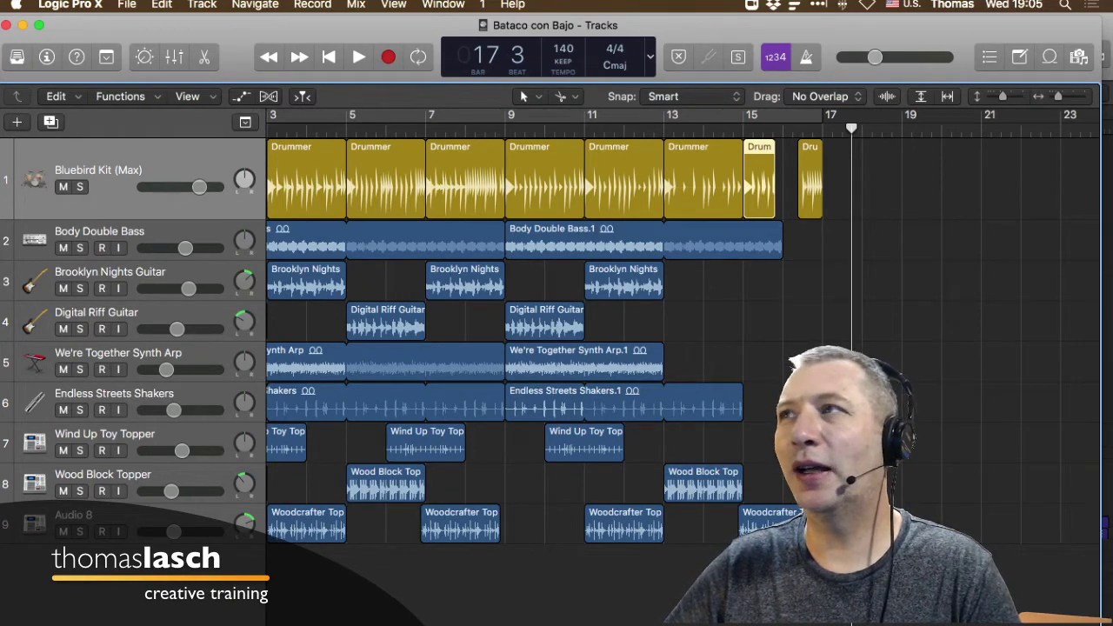
- Clear the Beats filter in the Loop Browser, look through the Moods categories in column view and close the browser
key(o)
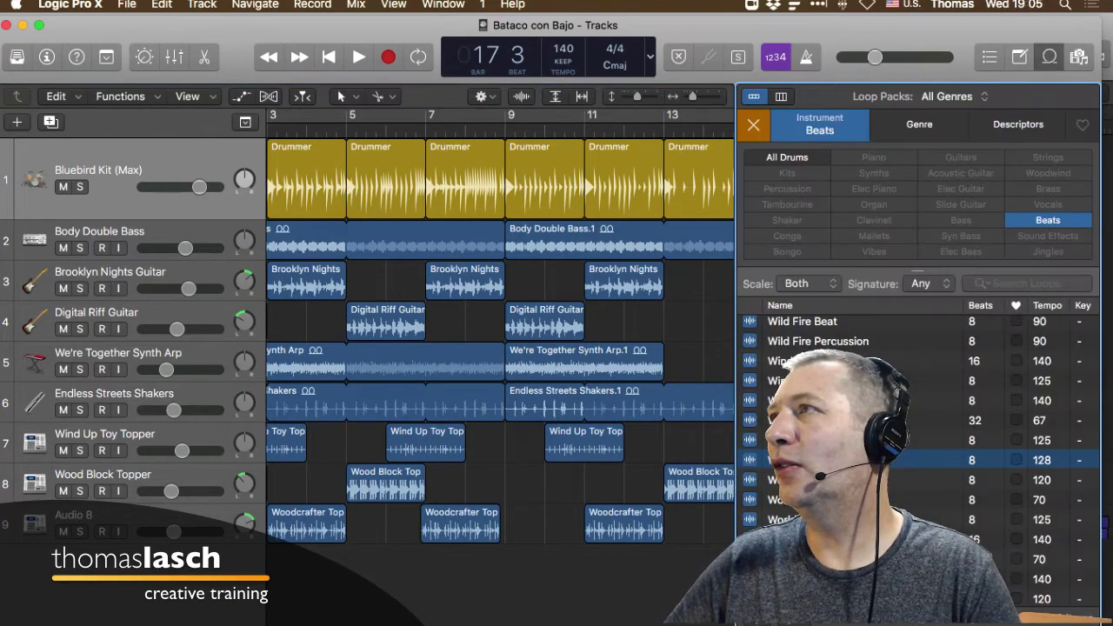
click(753, 125)
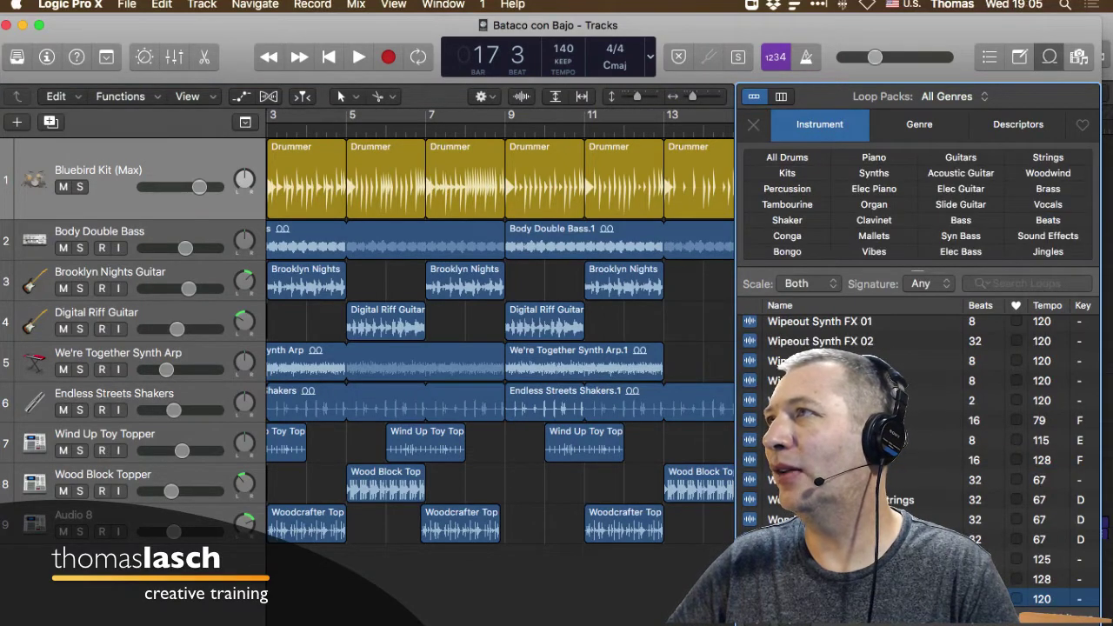
click(781, 97)
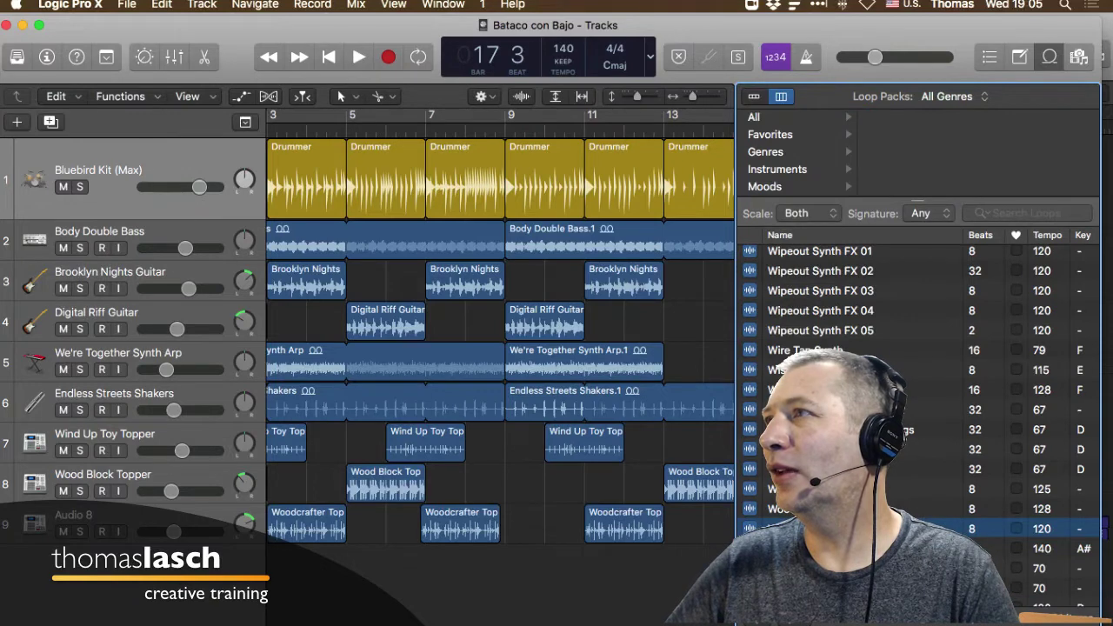
click(765, 187)
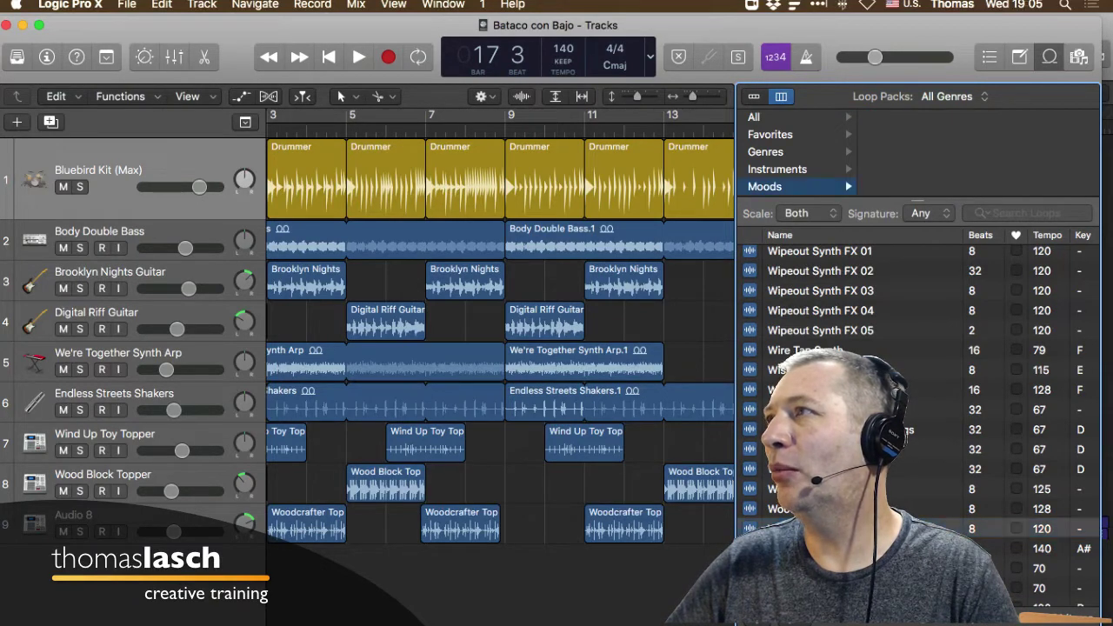
scroll(917, 152, down, 5)
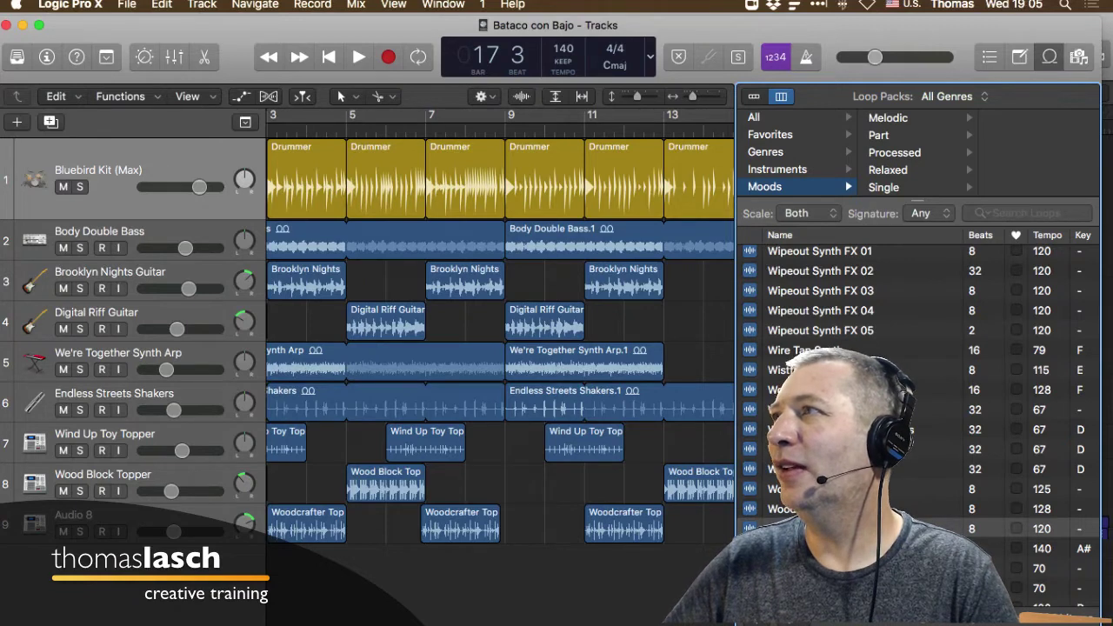
scroll(917, 152, up, 5)
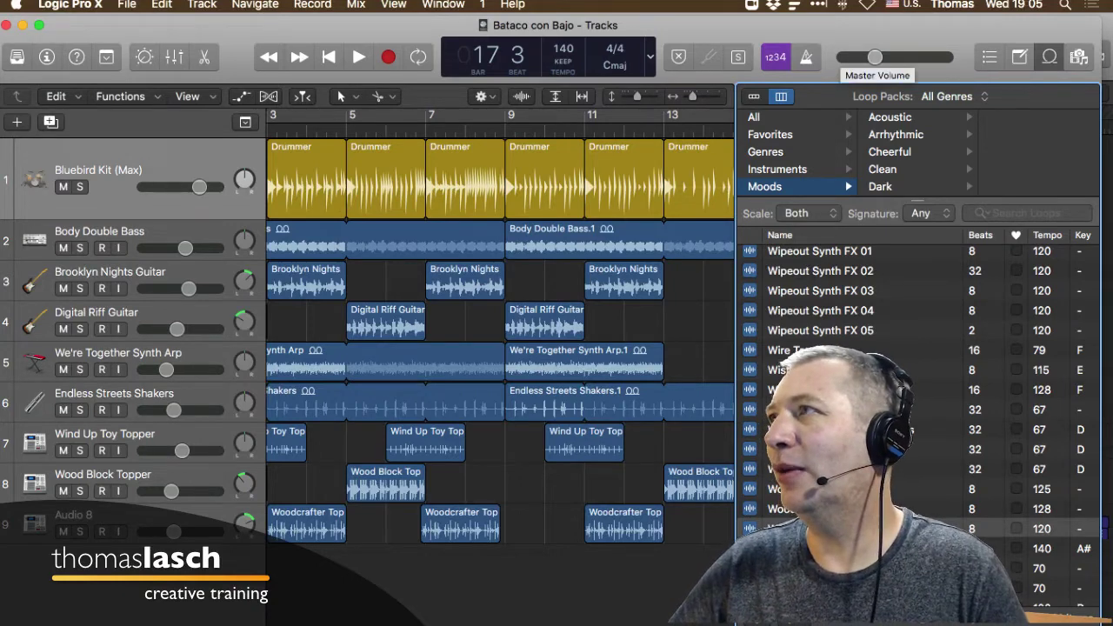
key(o)
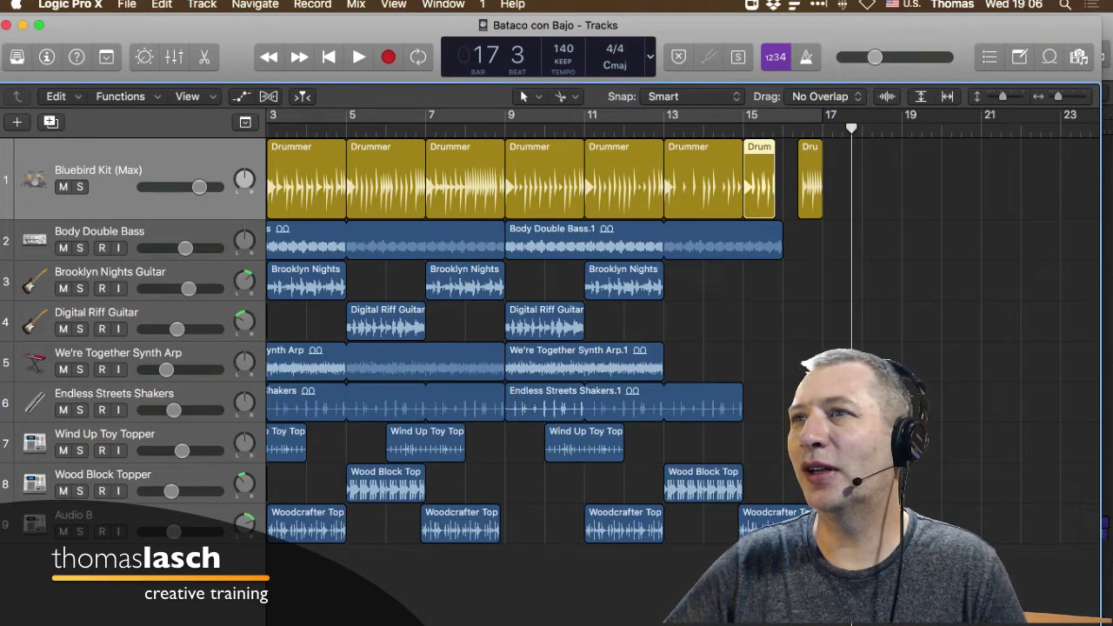
- Select the Bluebird Kit Drummer track with all its regions and show the Library for it
scroll(678, 340, left, 5)
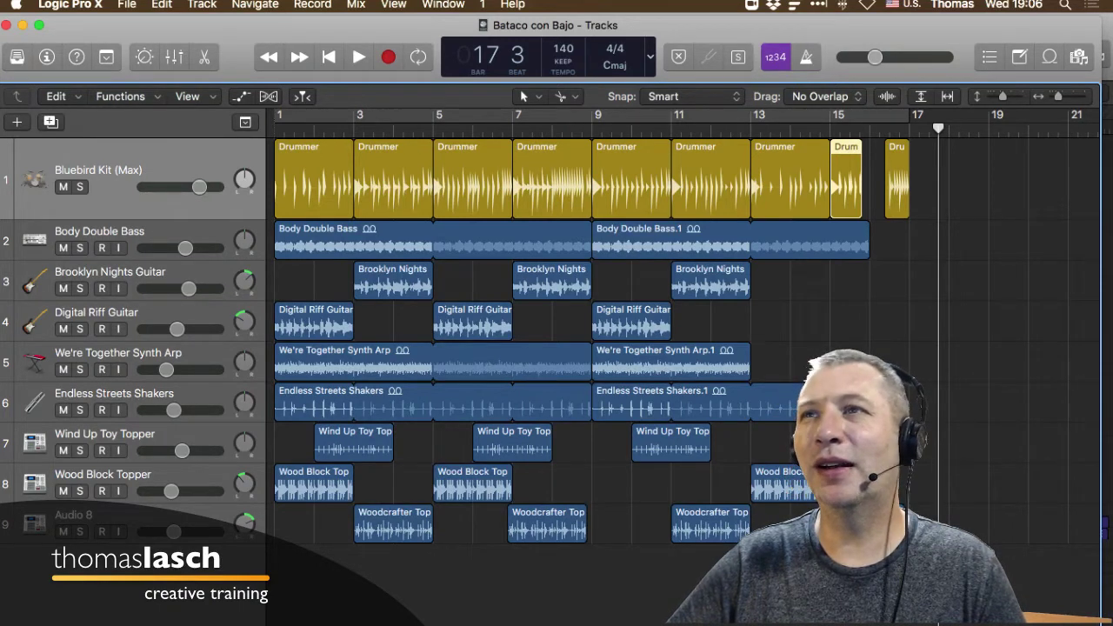
click(98, 171)
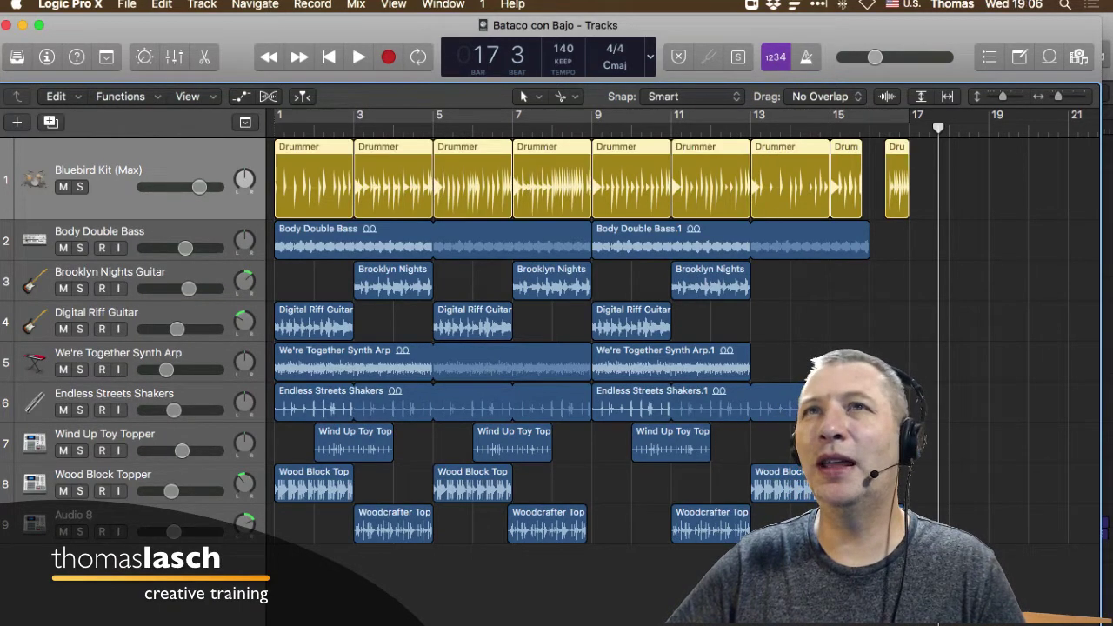
key(y)
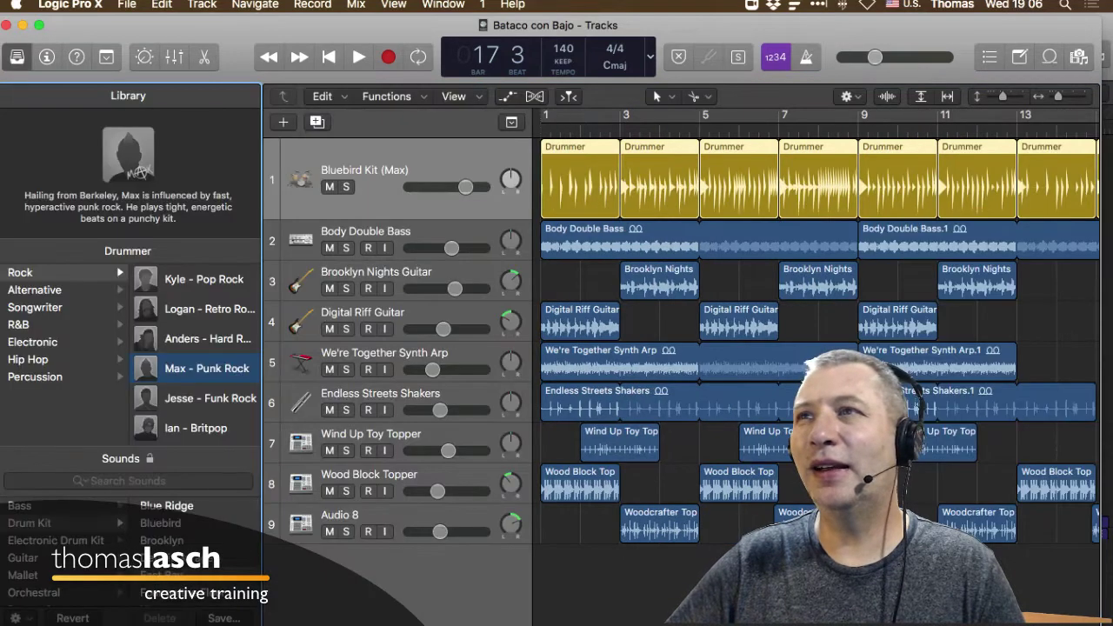
key(Tab)
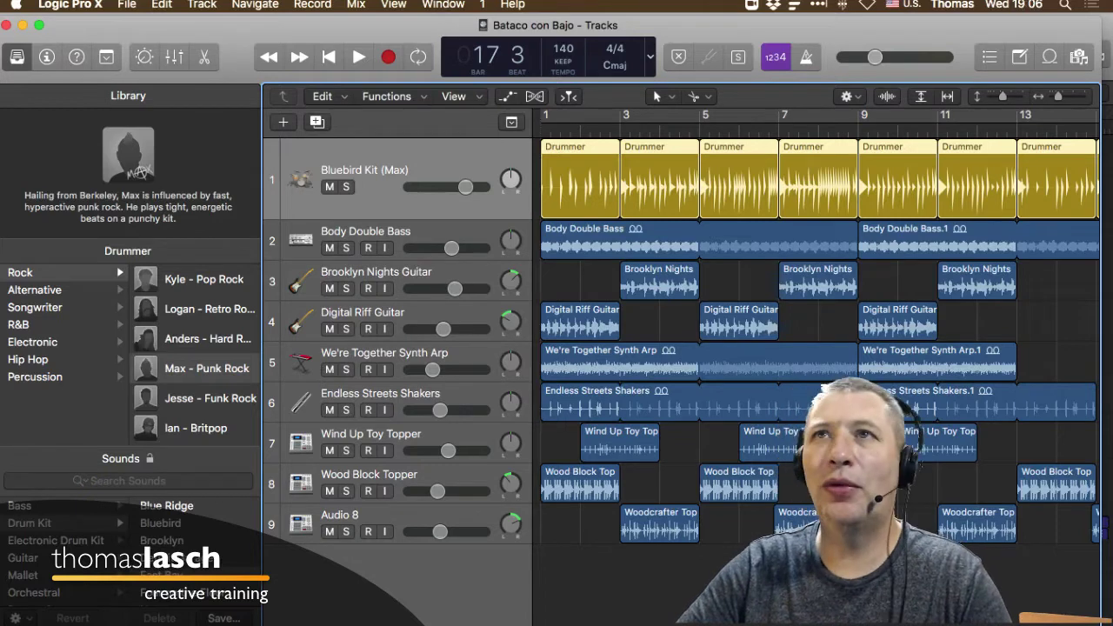
- Save the project under the new name "Bataco con Bajo Alternativa" in the Logic folder, organized as a package
click(127, 5)
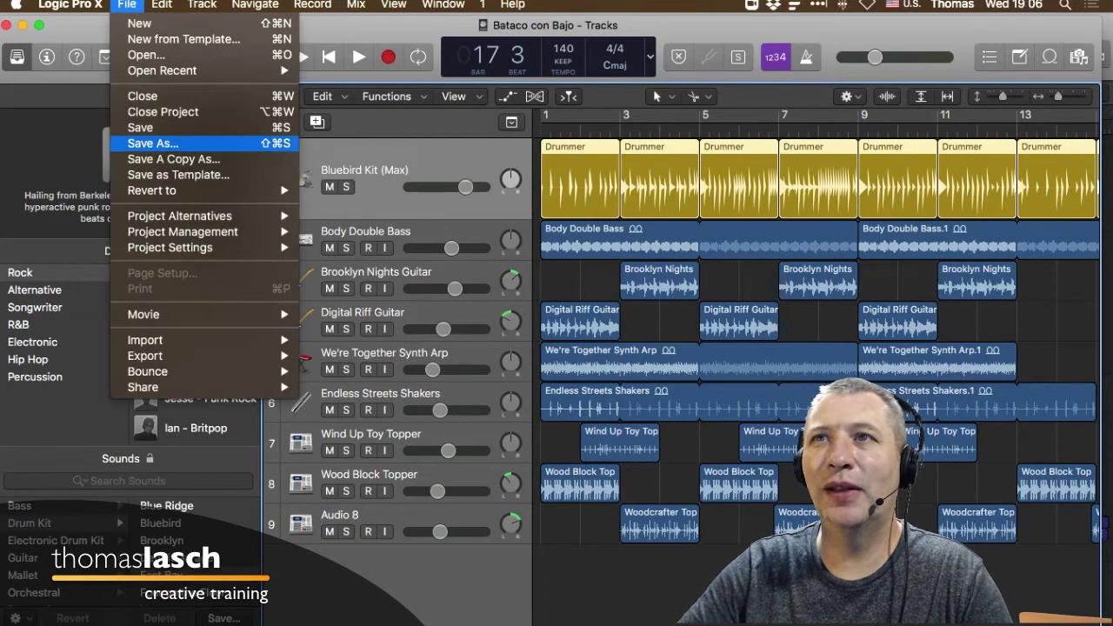
click(151, 143)
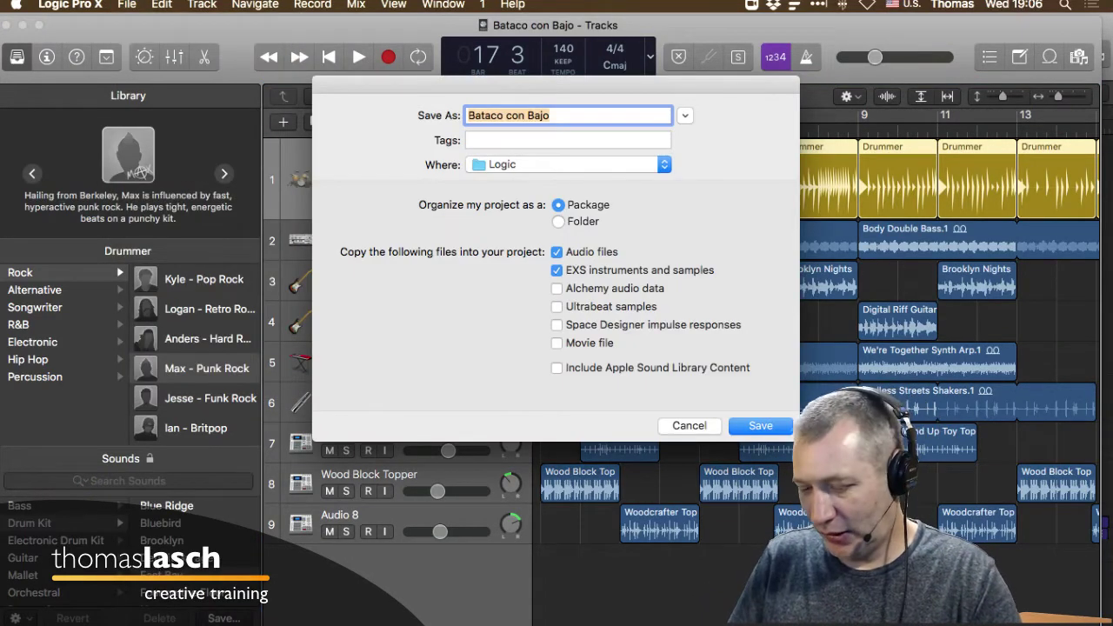
key(Right)
text(Alte)
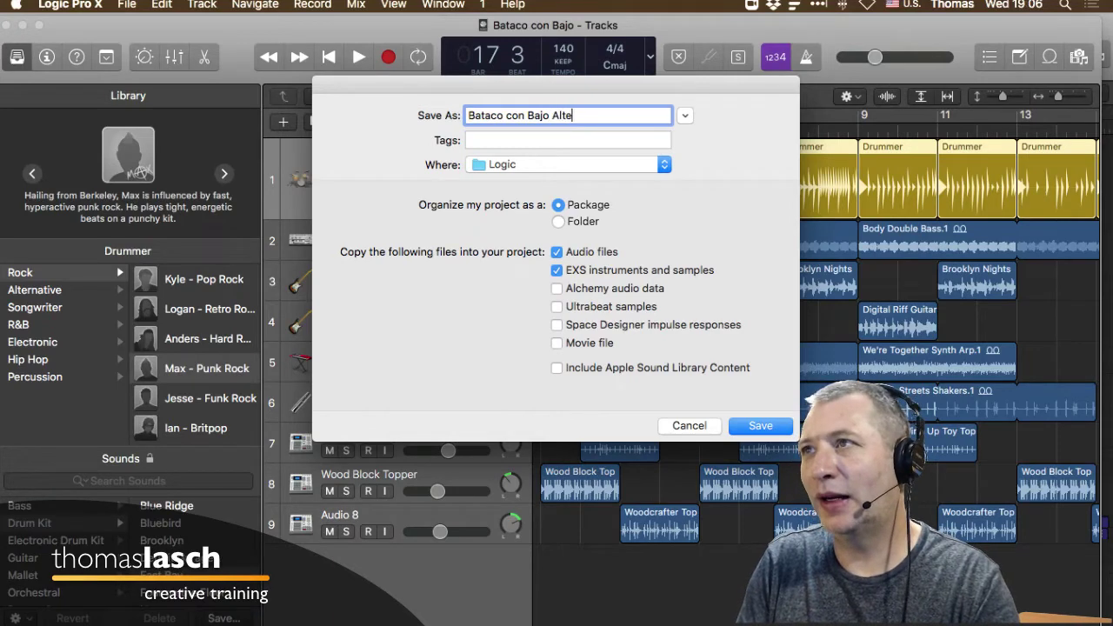
text(rnativa)
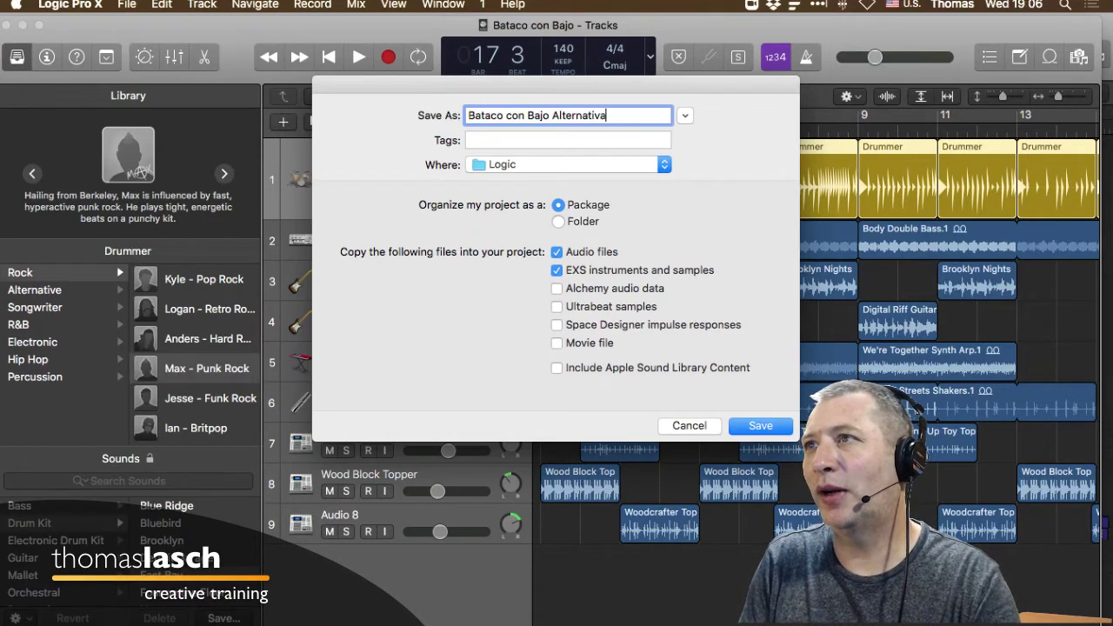
key(Return)
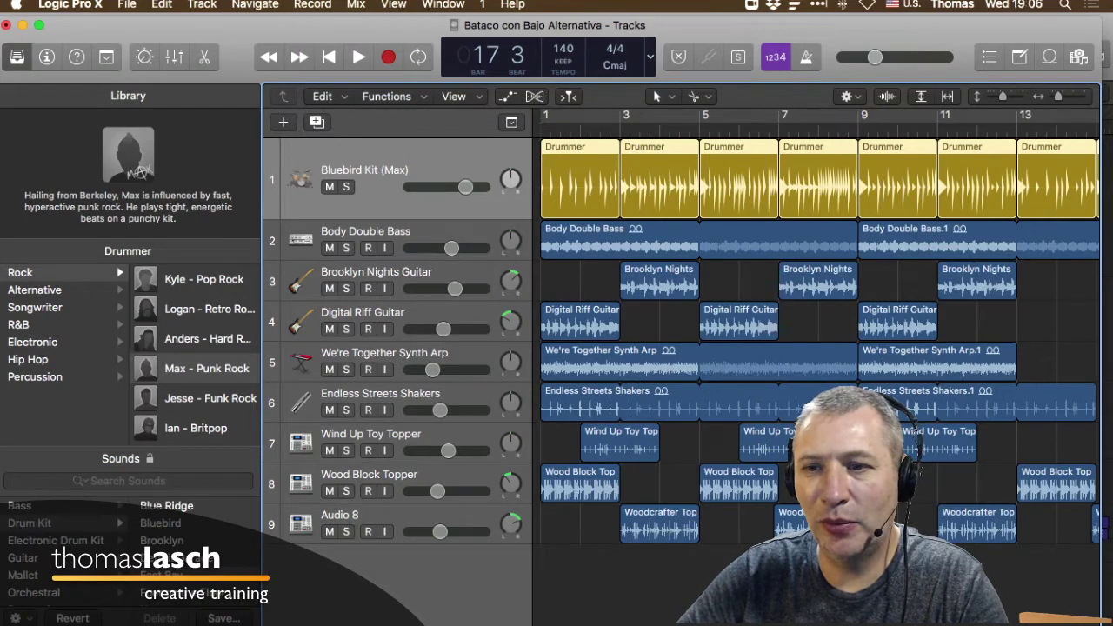
- Replace the Drummer track's kit with the Bluebird+ producer kit from the Library
scroll(196, 557, down, 5)
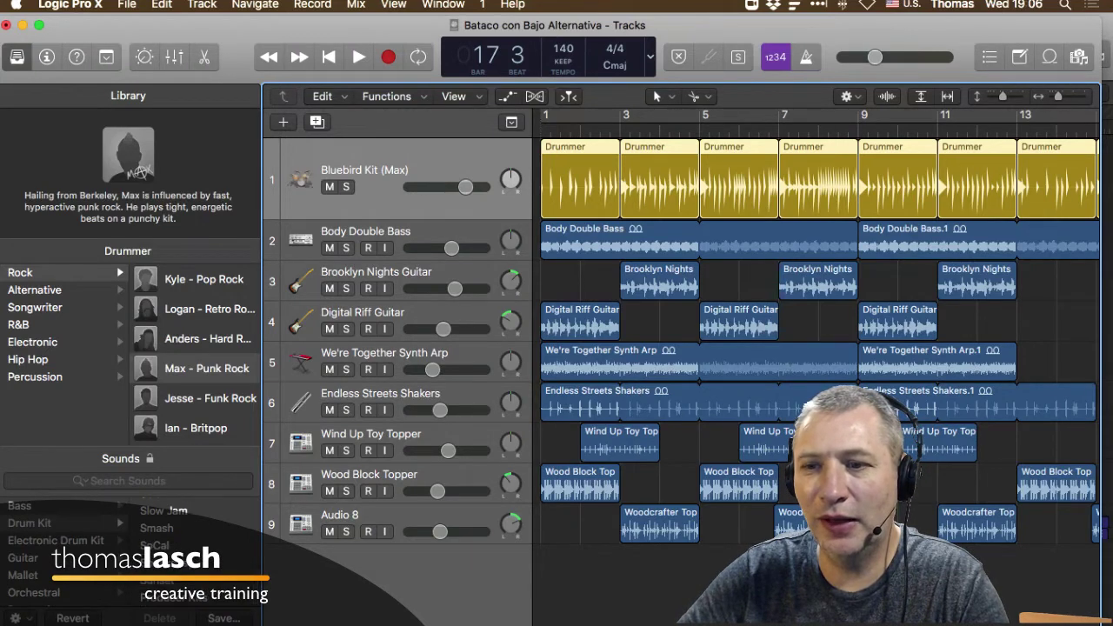
click(174, 597)
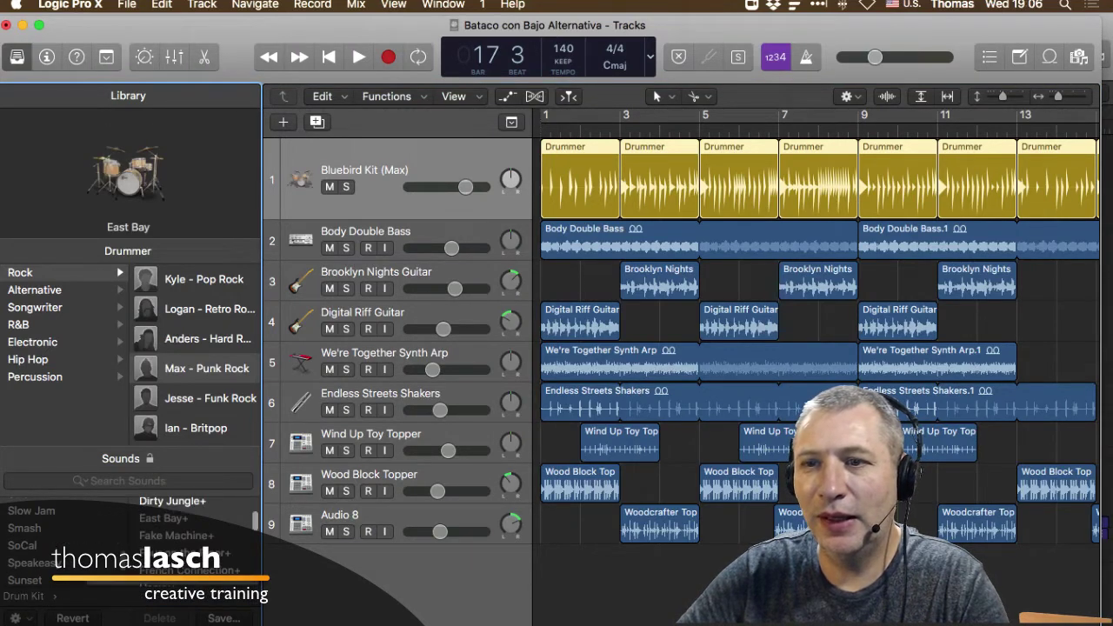
scroll(174, 539, up, 3)
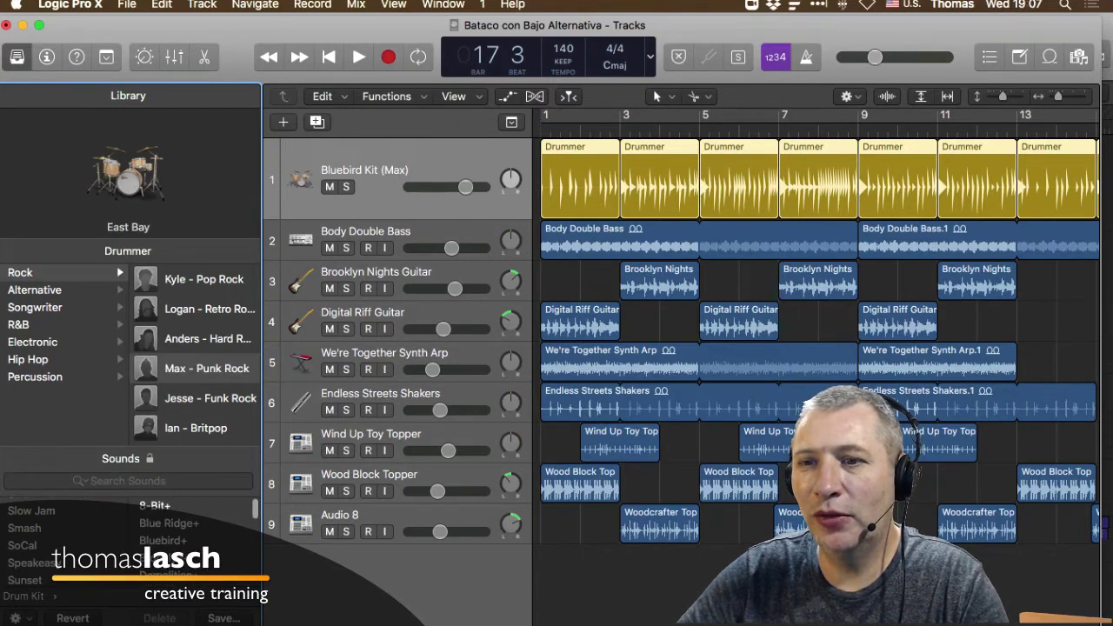
click(163, 541)
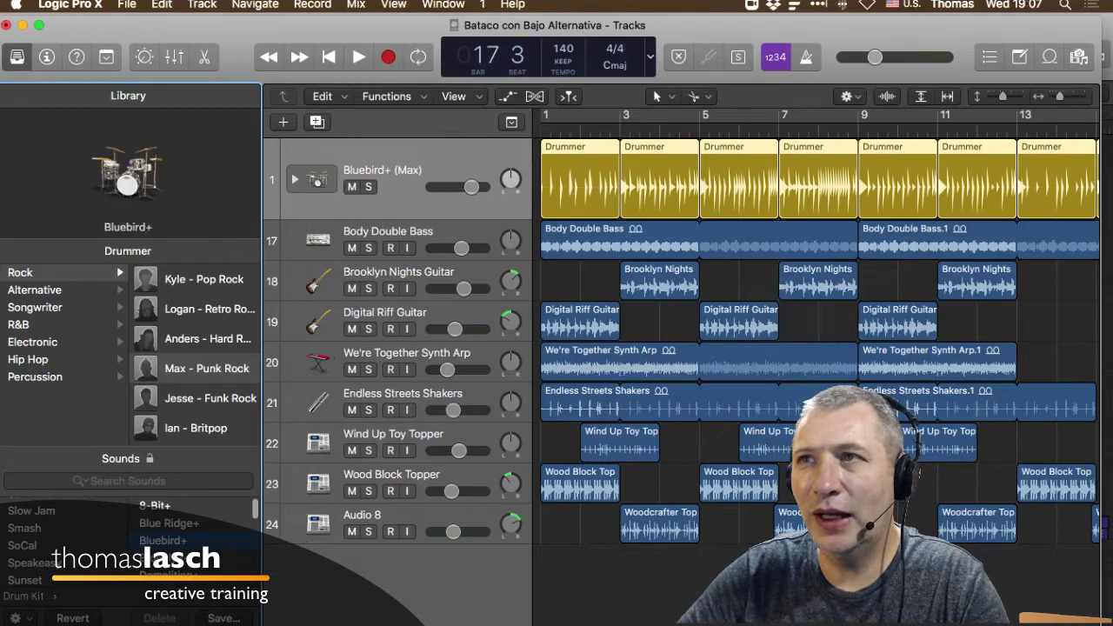
- Return to the start of the project and play the first bar with the new kit
key(space)
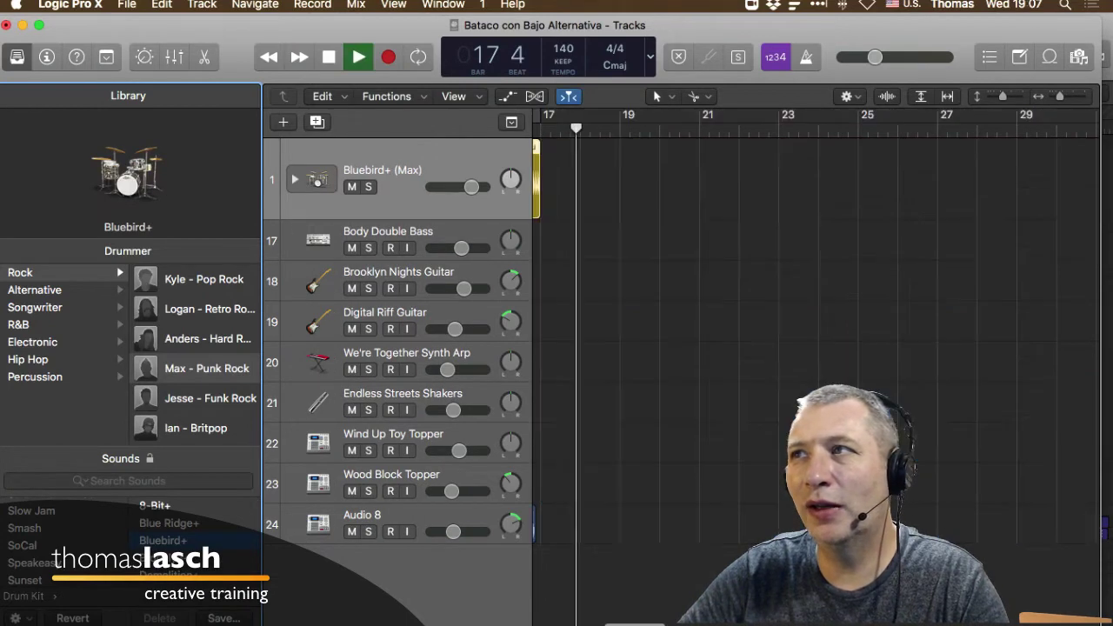
key(space)
key(Return)
key(space)
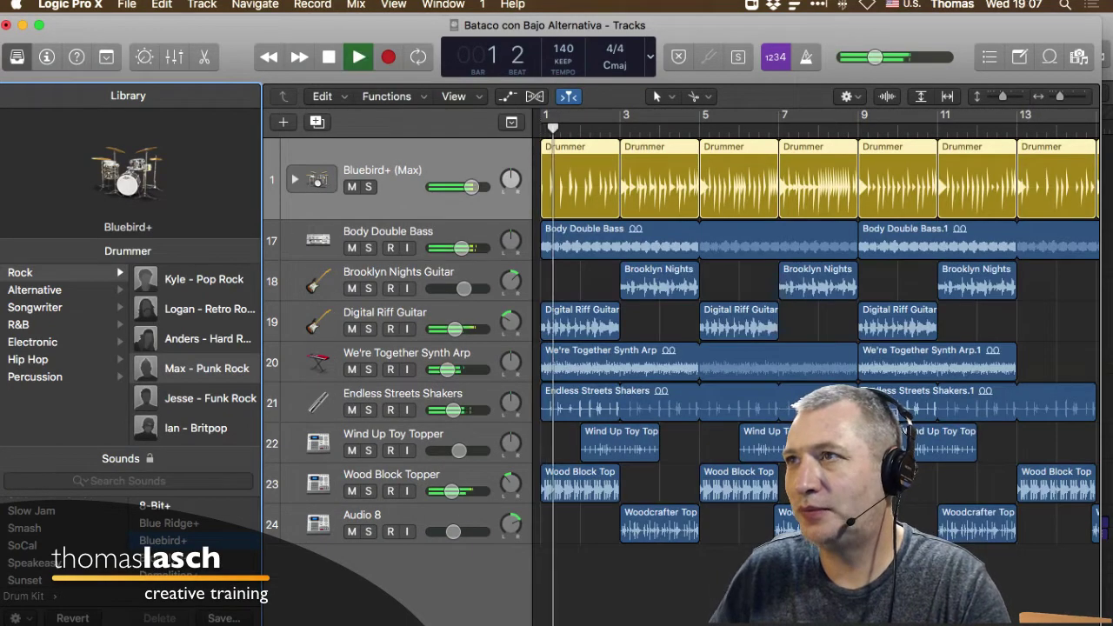
key(space)
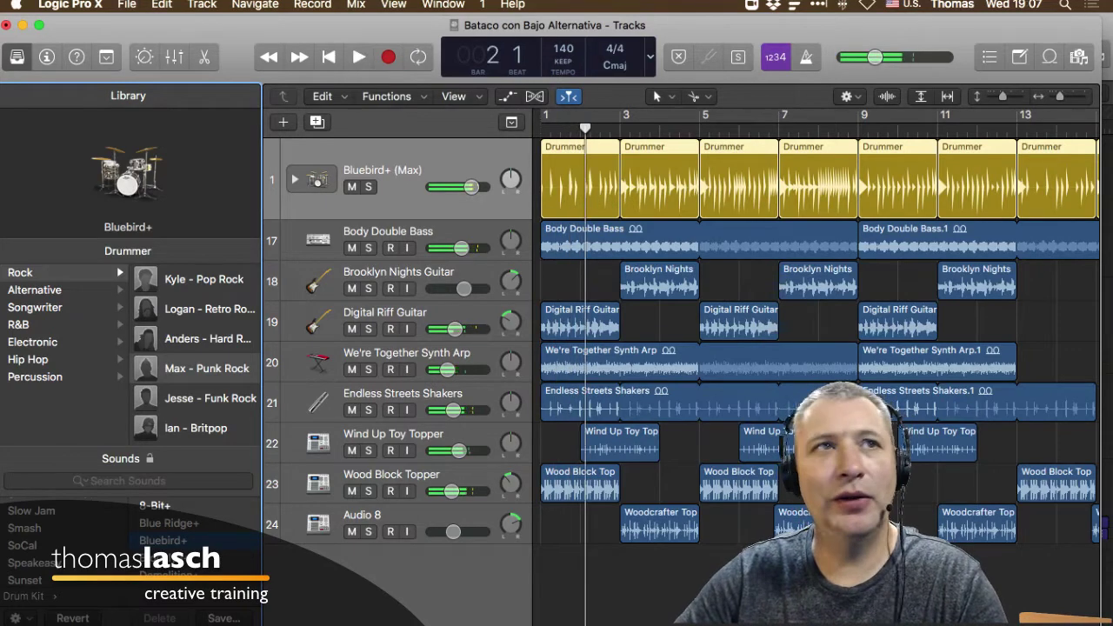
- Expand the Bluebird+ track stack, start playback and slightly raise the volume of the Overheads track
click(295, 179)
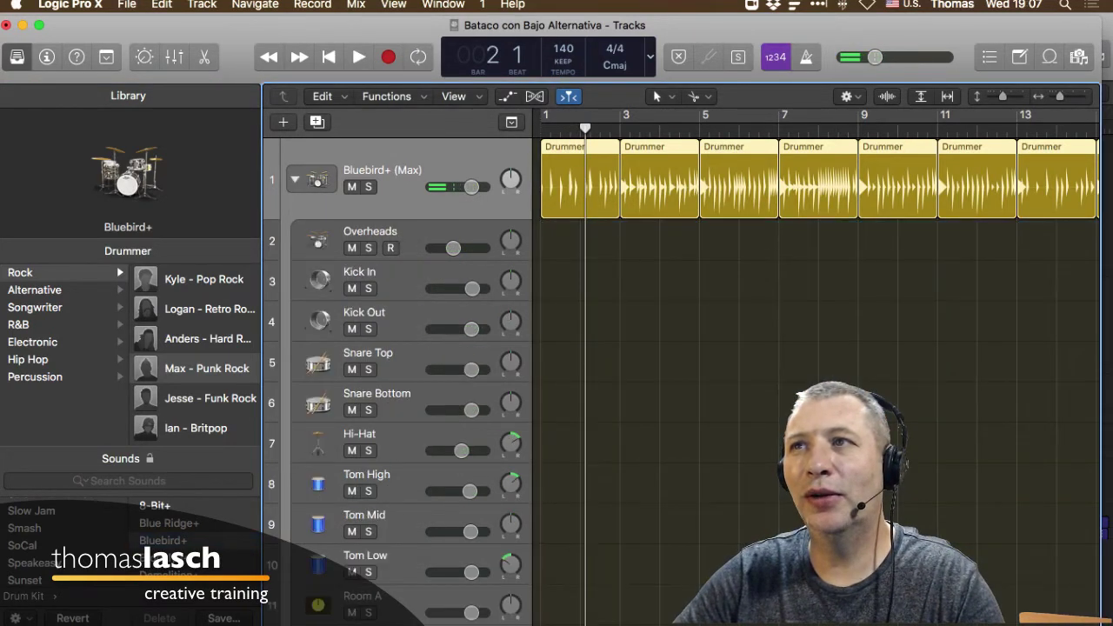
click(294, 179)
click(295, 179)
click(295, 179)
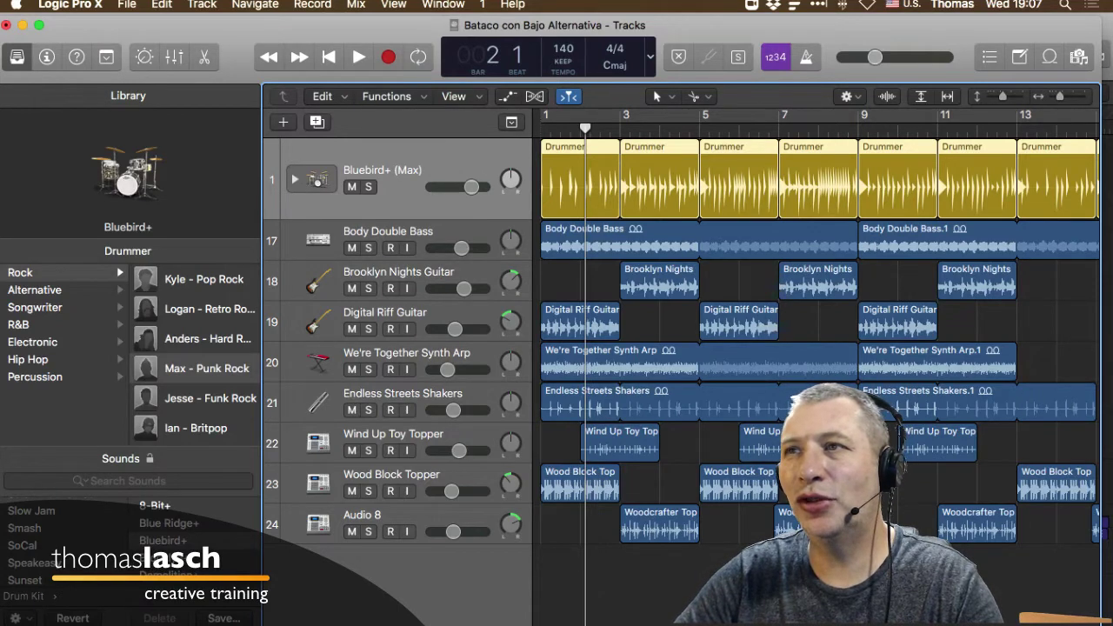
click(294, 179)
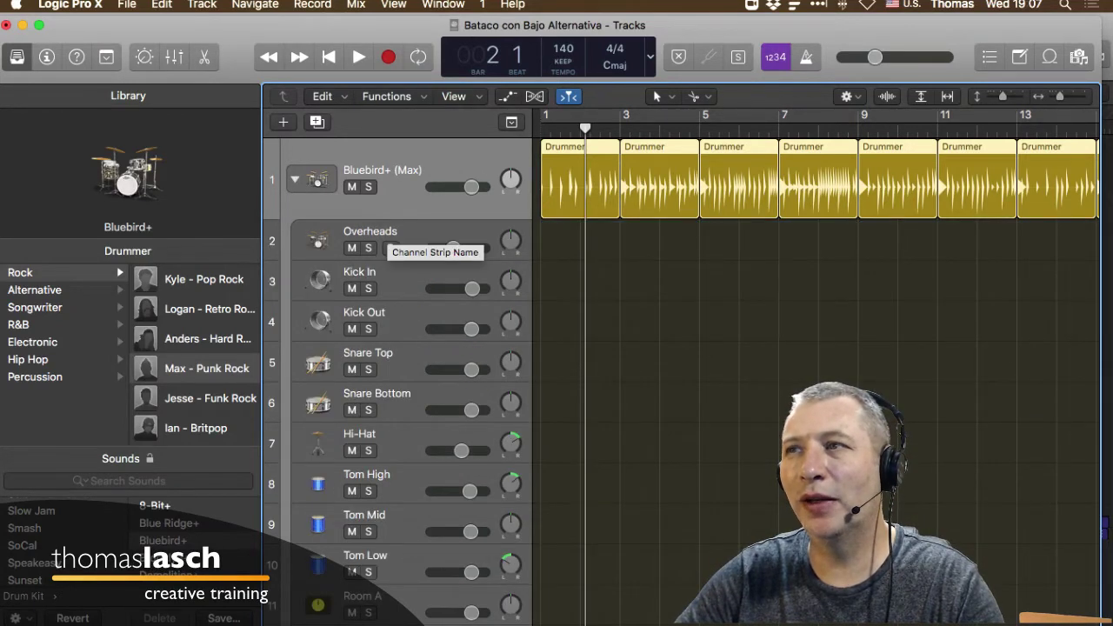
key(space)
drag(453, 248, 457, 248)
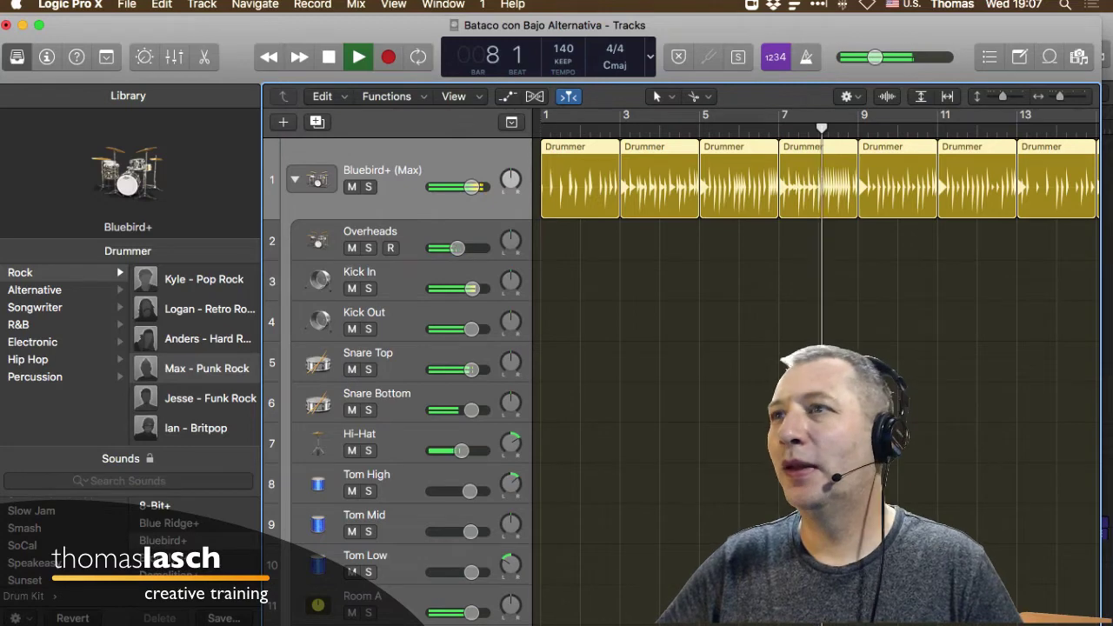
- View the individual drum channels in the mixer pane during playback, hide the Library and close the mixer pane
key(x)
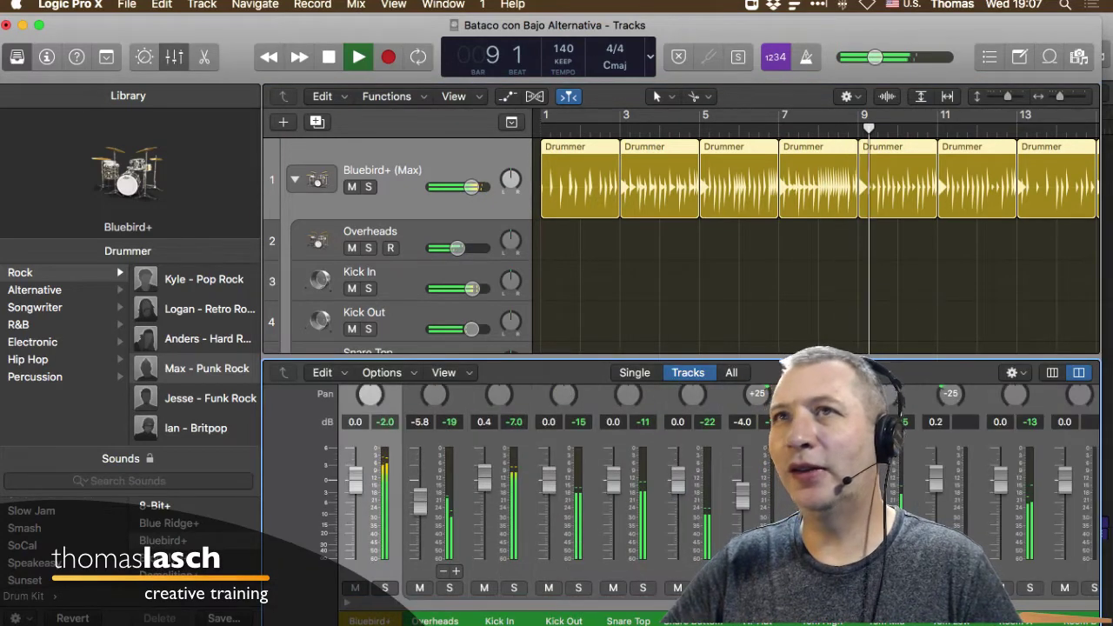
key(y)
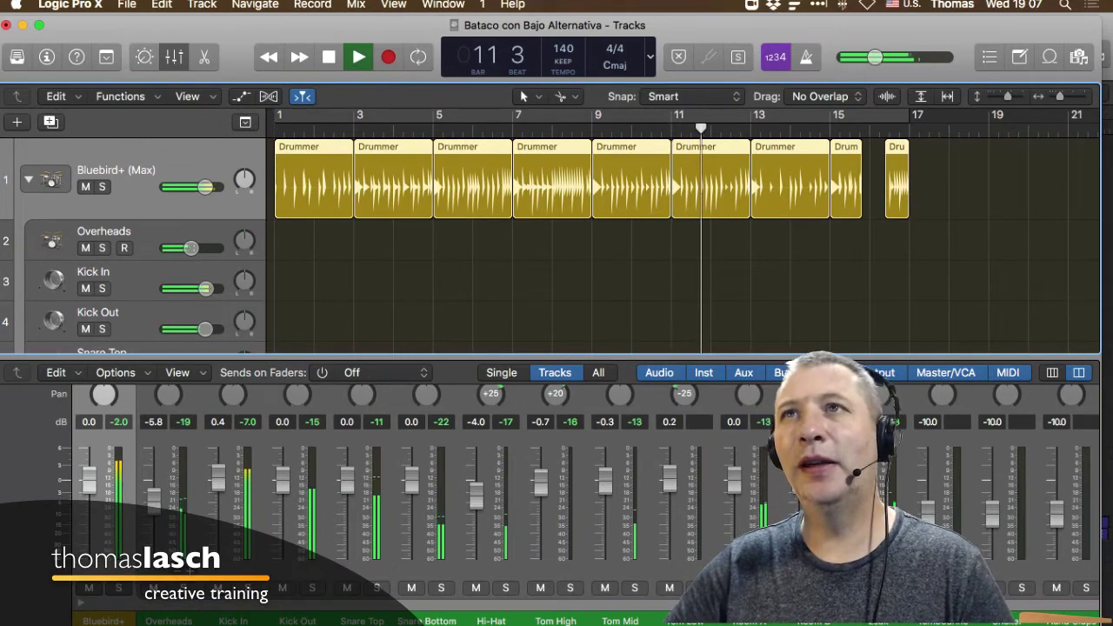
key(x)
key(x)
key(x)
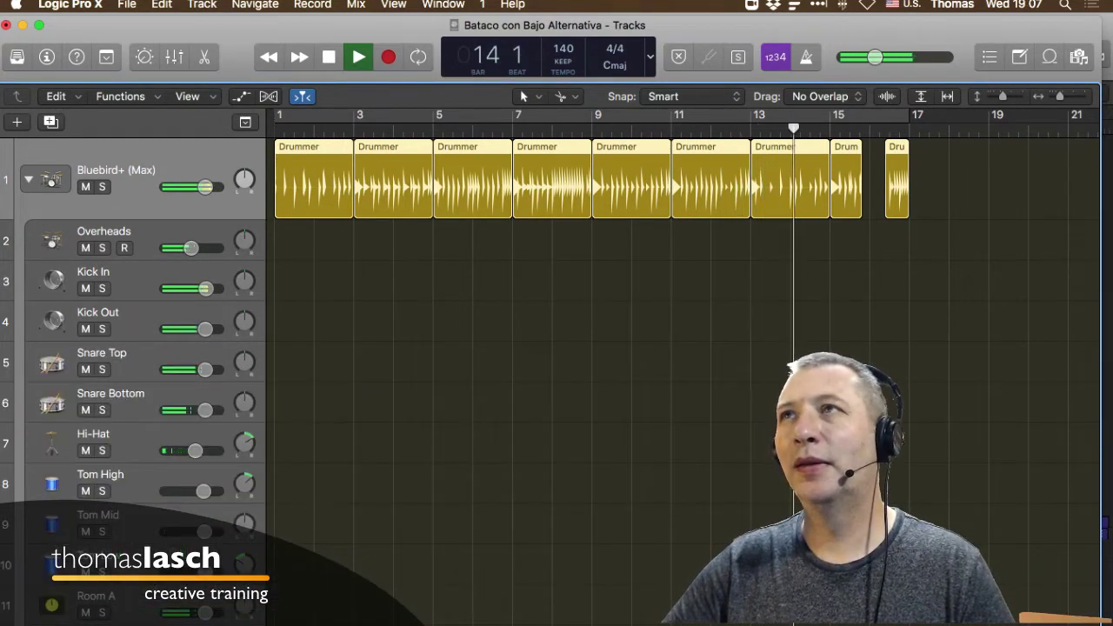
- Open the Mixer in a separate window, look through the drum kit channels up to the percussion and start playback
click(443, 4)
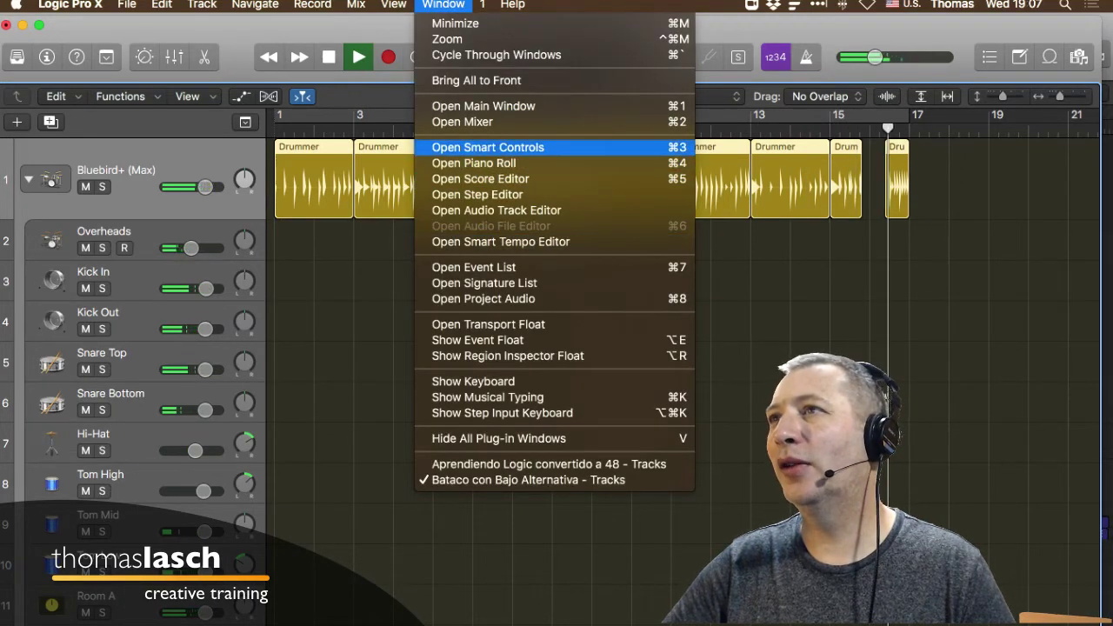
click(469, 121)
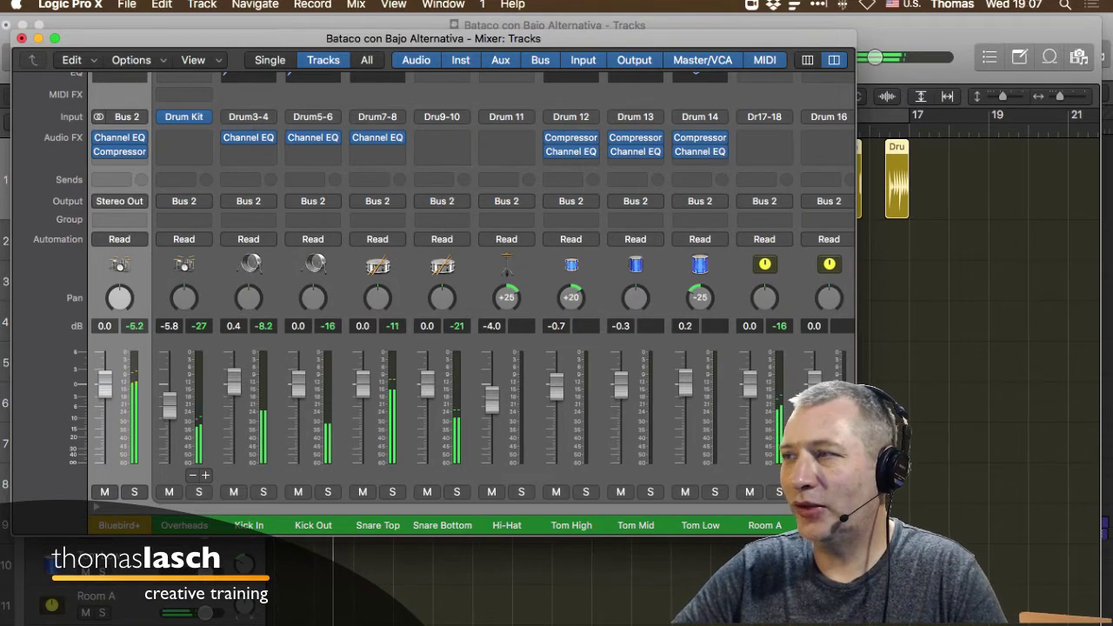
scroll(471, 304, right, 2)
scroll(472, 305, right, 3)
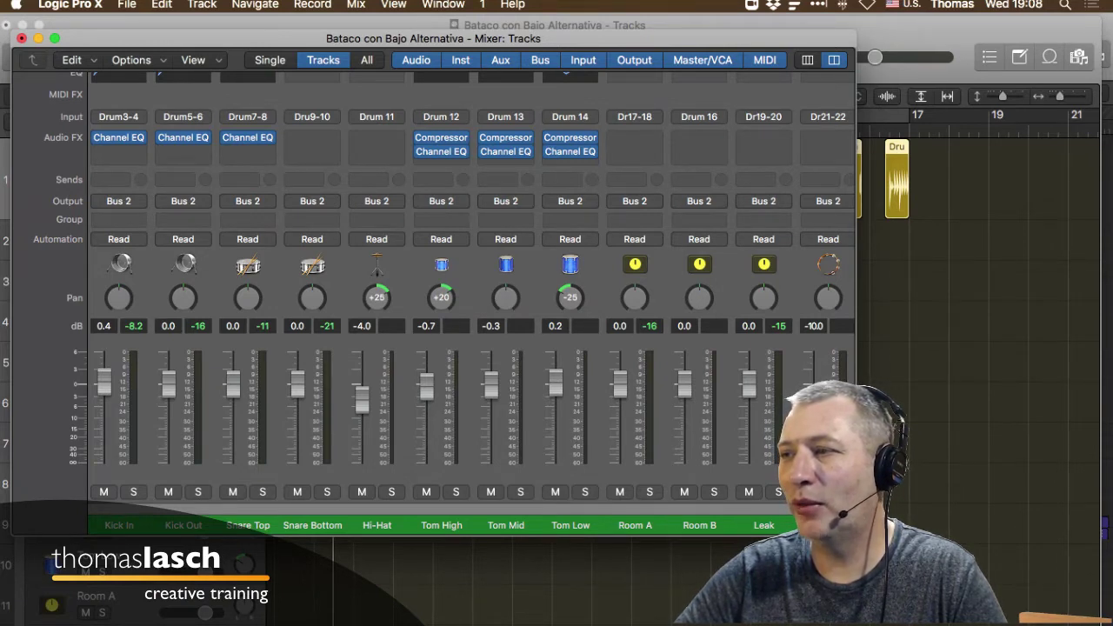
scroll(471, 305, right, 3)
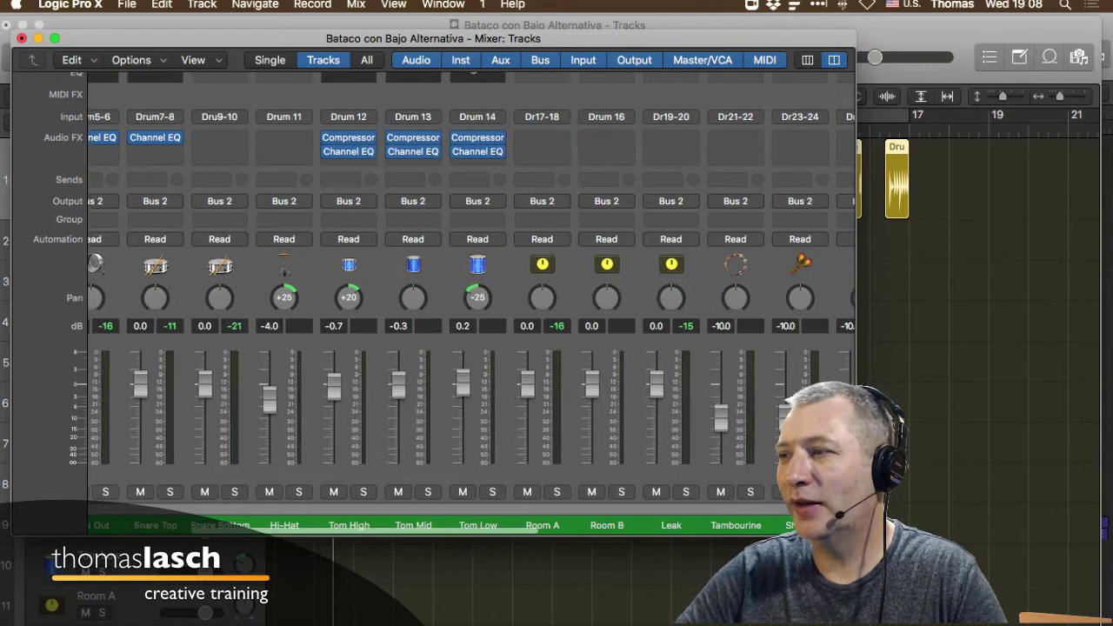
key(space)
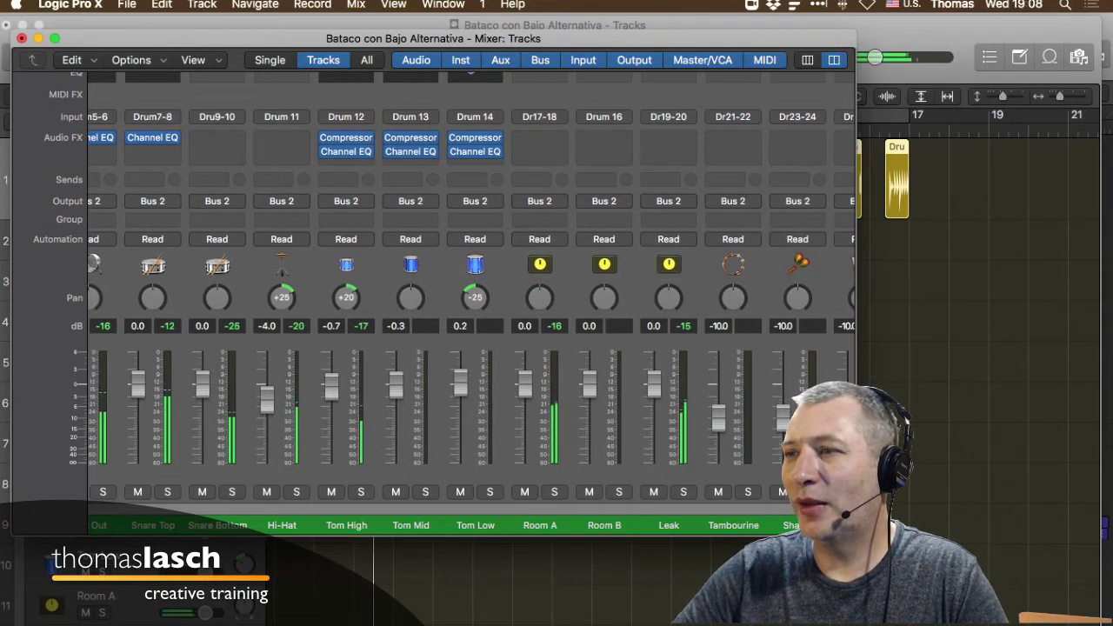
- Solo the Room A channel and the Leak channel one after the other during playback, and release both solos
key(s)
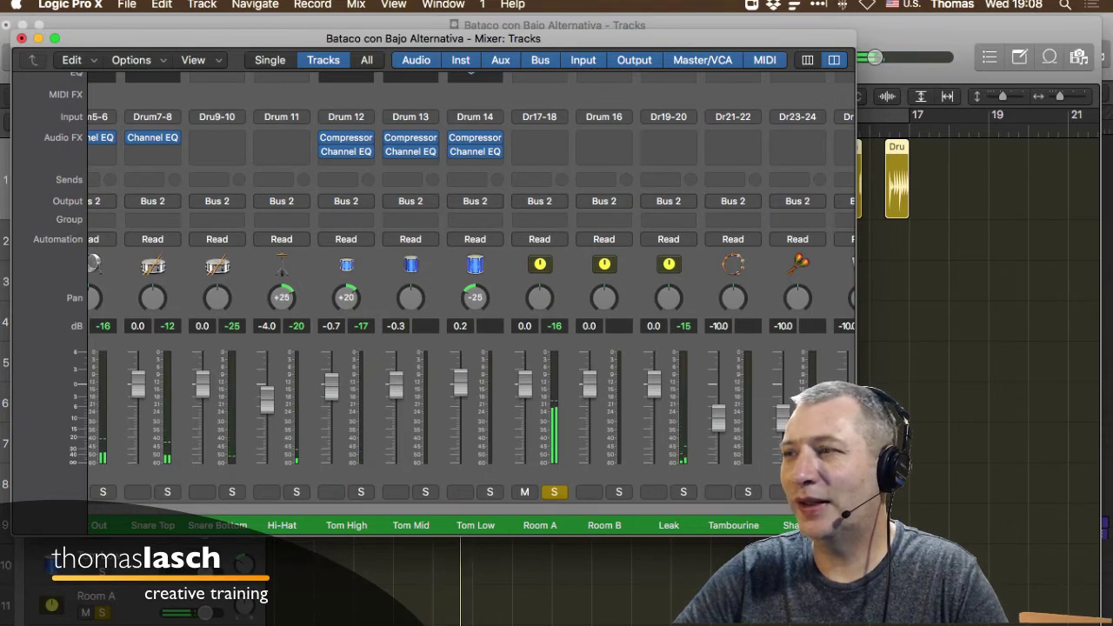
click(554, 492)
click(683, 492)
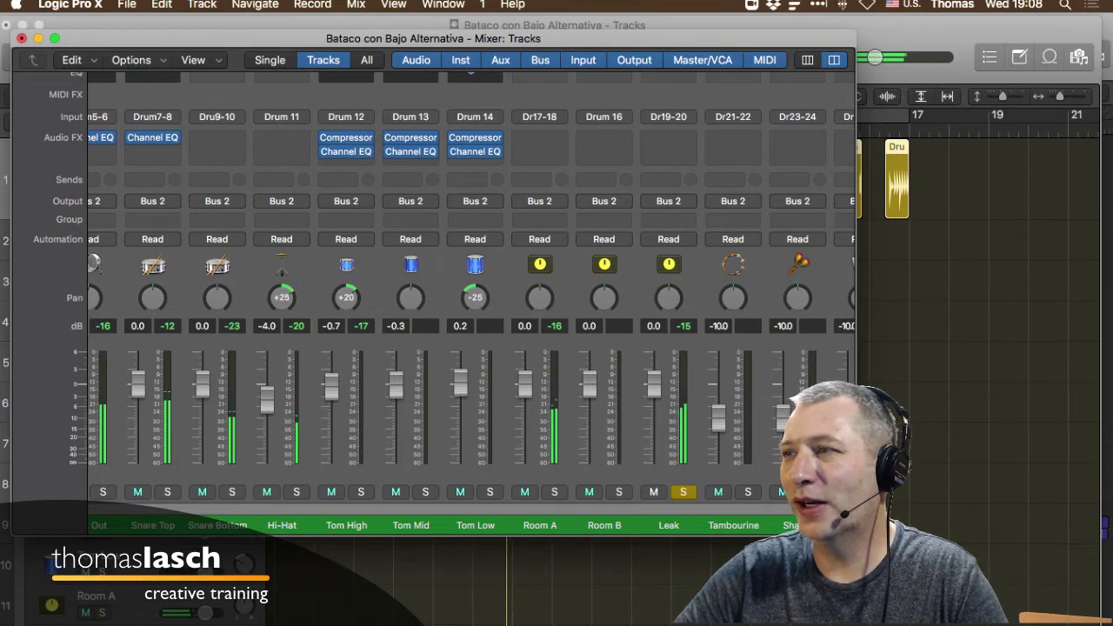
click(683, 492)
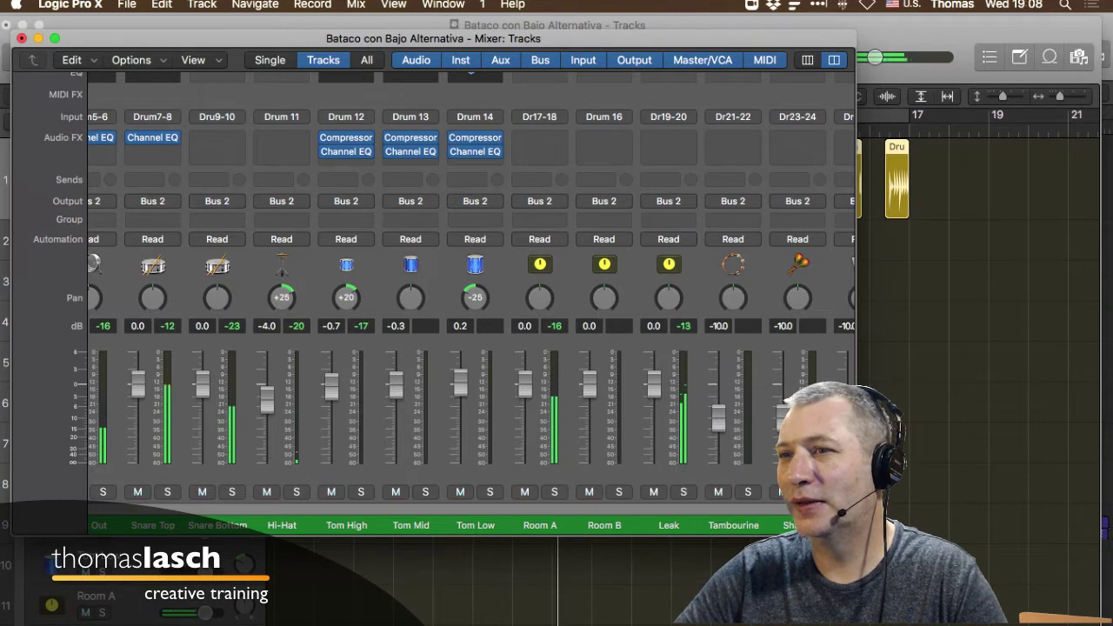
- Solo Snare Bottom, add Snare Top and listen to Snare Top alone, release the solos, stop playback and close the Mixer
click(232, 492)
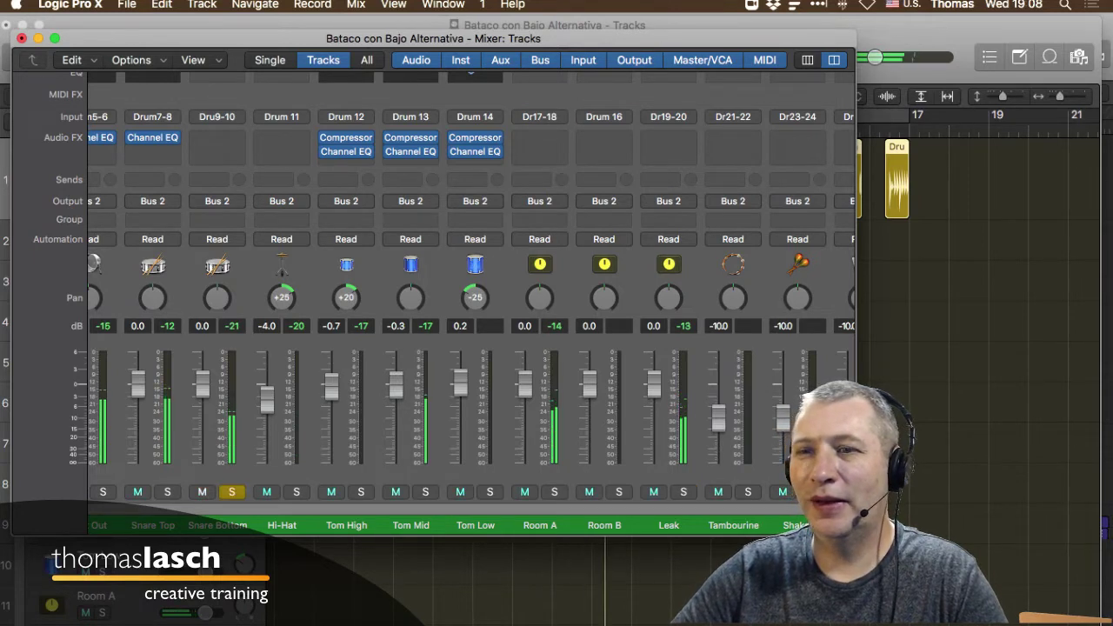
scroll(469, 348, left, 3)
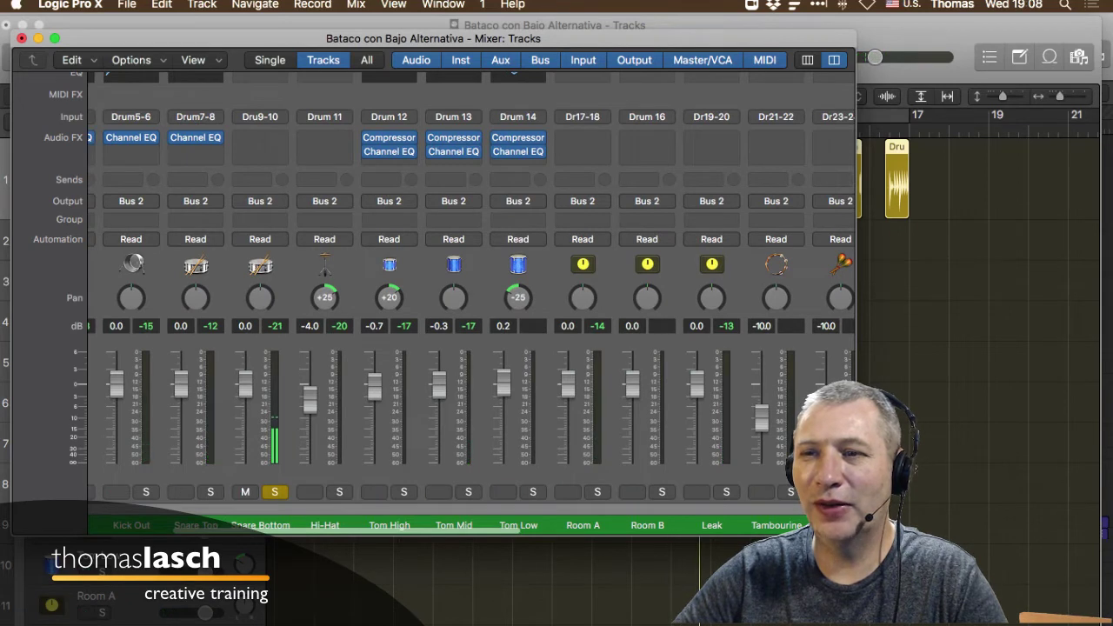
click(209, 492)
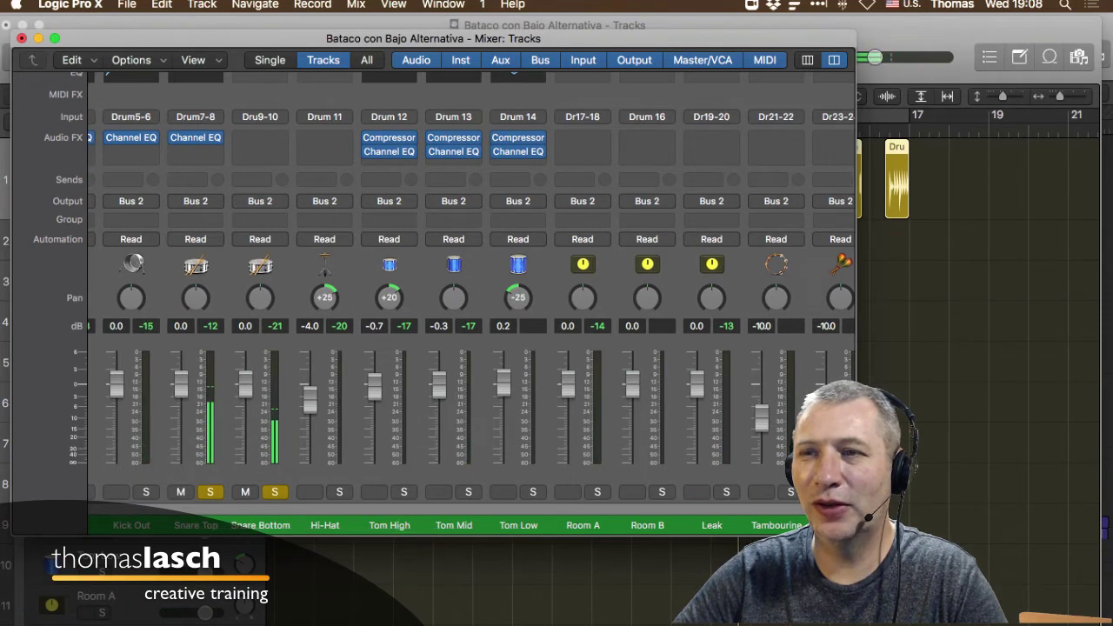
click(275, 492)
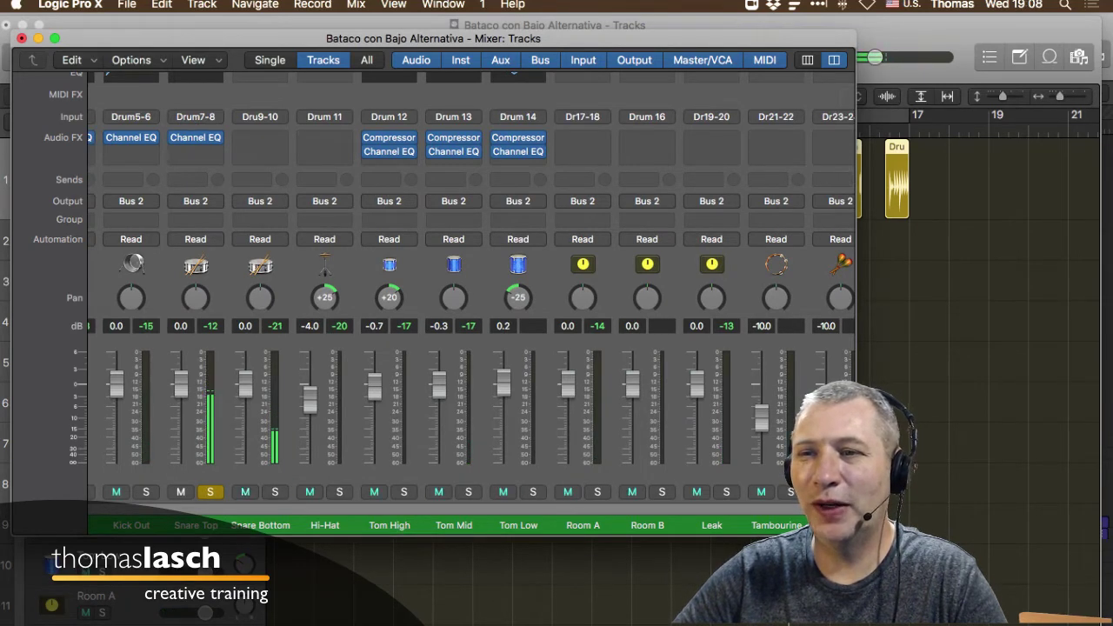
click(210, 492)
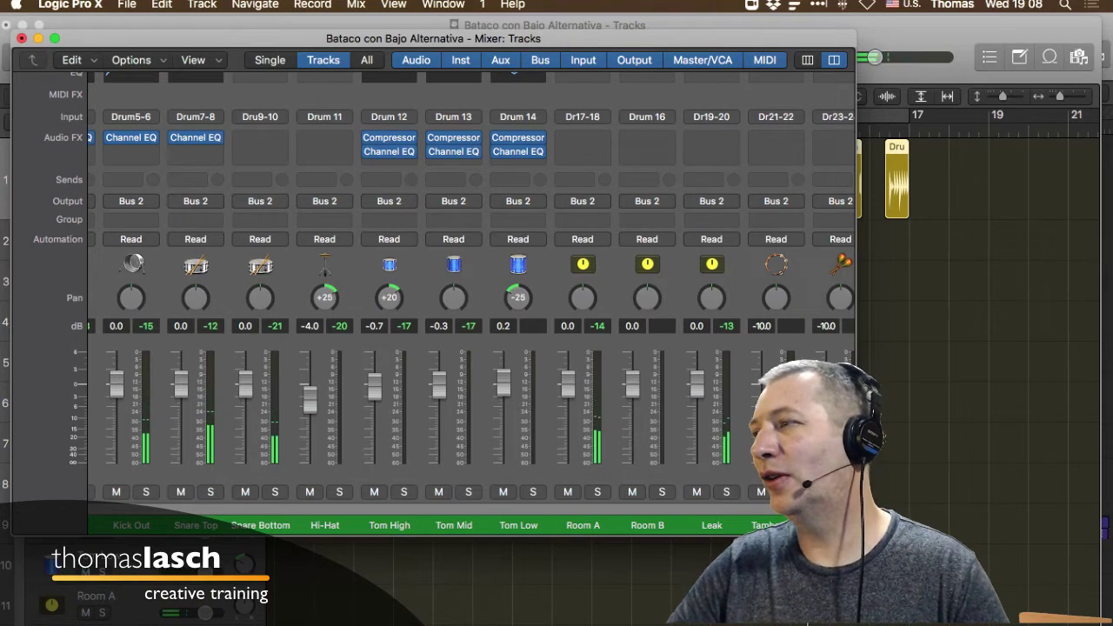
key(x)
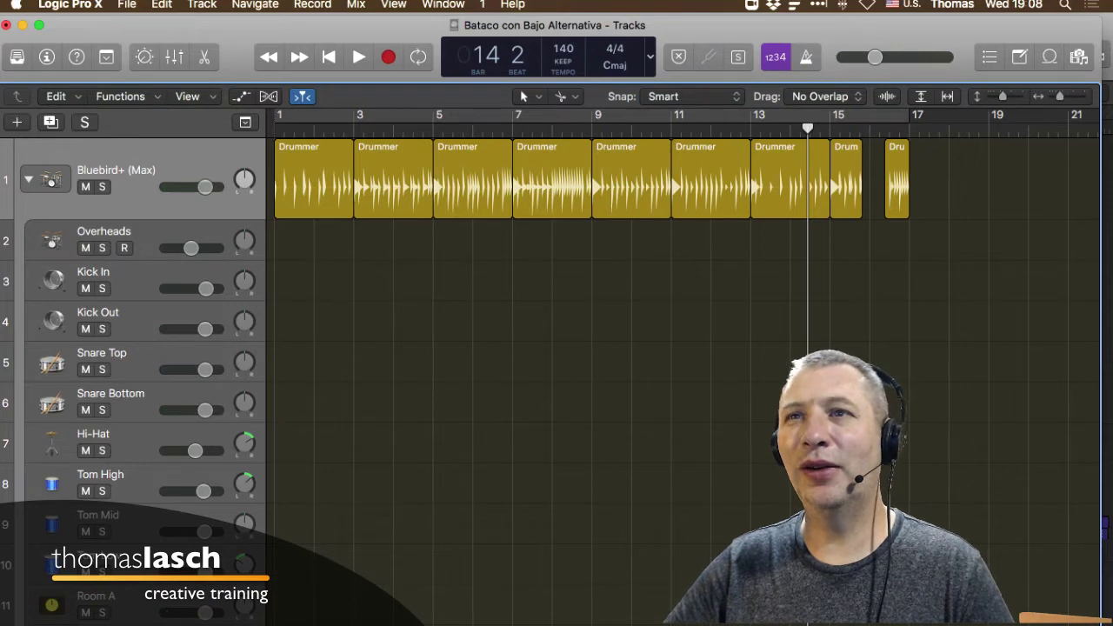
- Select every track and region in the project, from the Bluebird+ drum tracks down to the loop tracks
scroll(556, 374, down, 10)
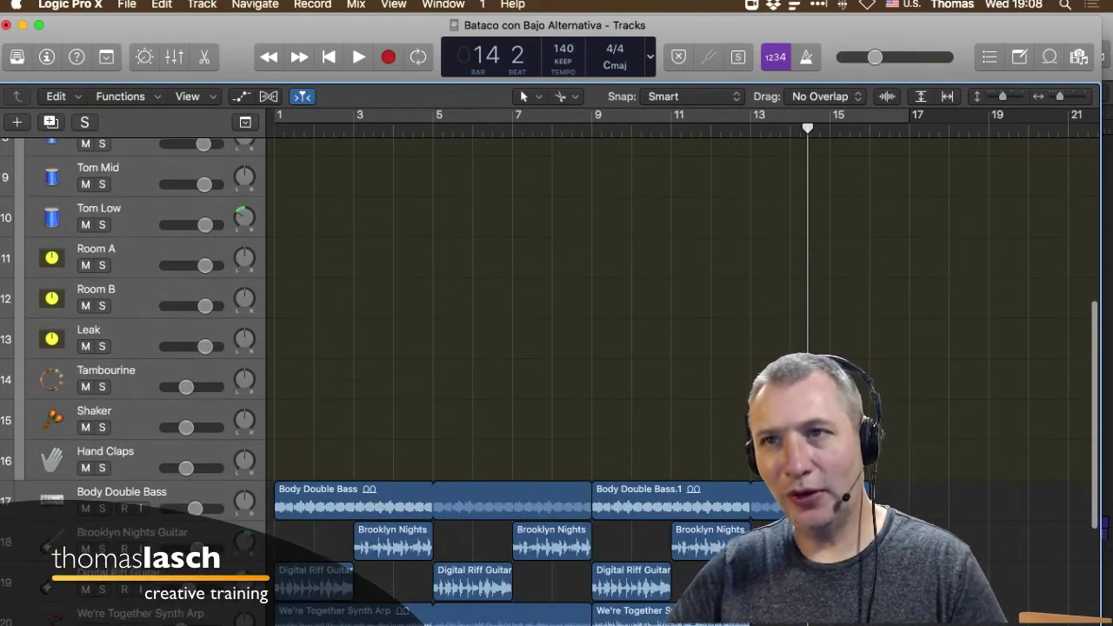
scroll(557, 374, up, 10)
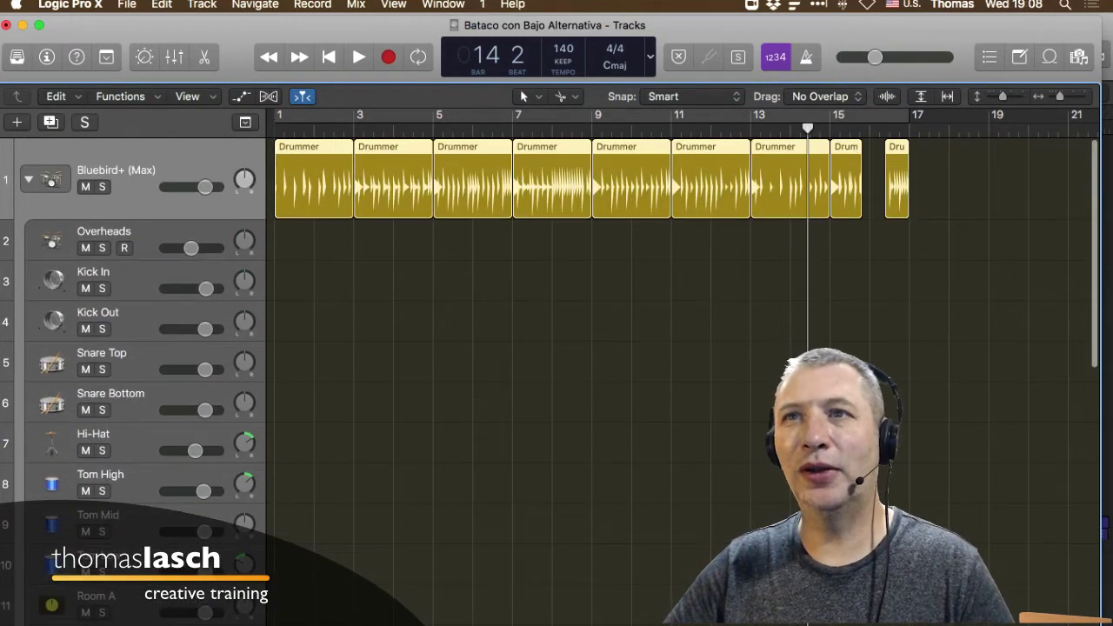
click(113, 240)
click(52, 180)
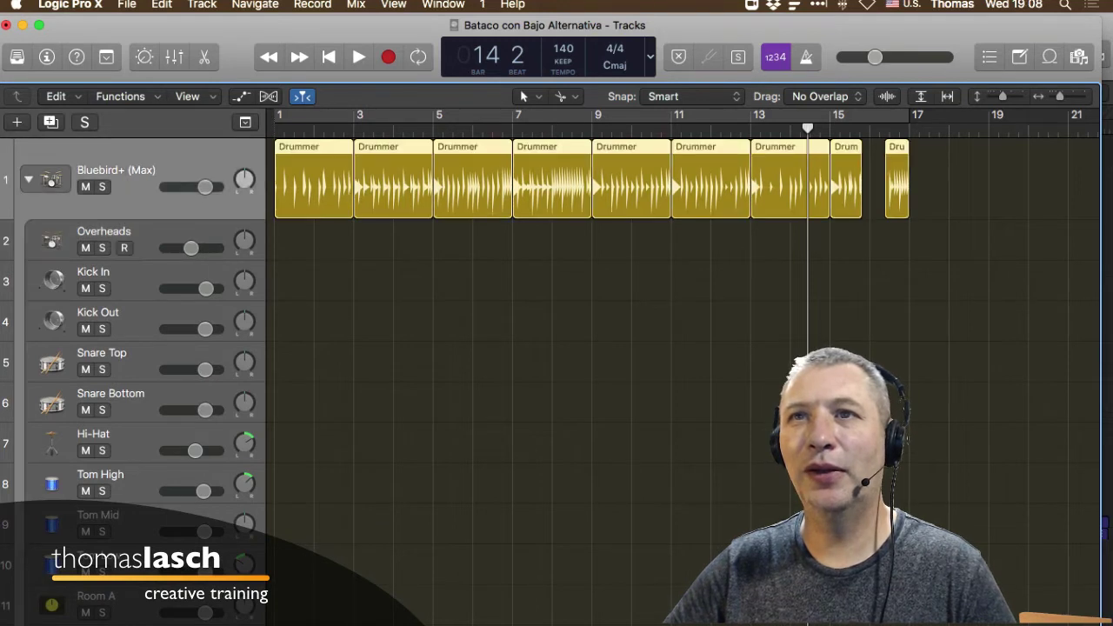
scroll(557, 374, down, 2)
click(113, 176)
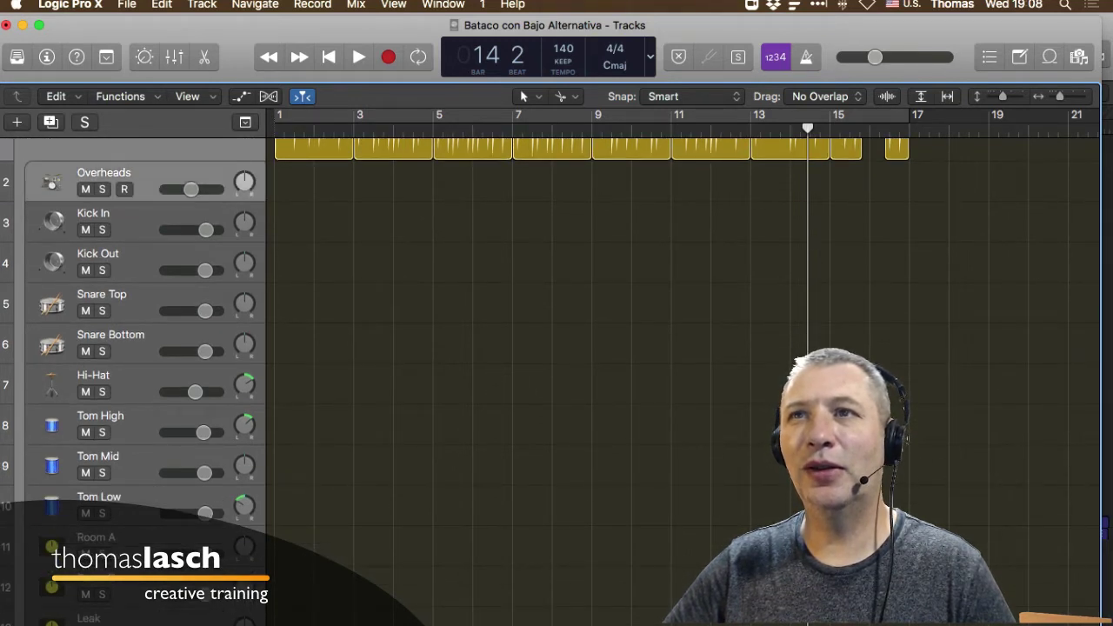
super+click(113, 218)
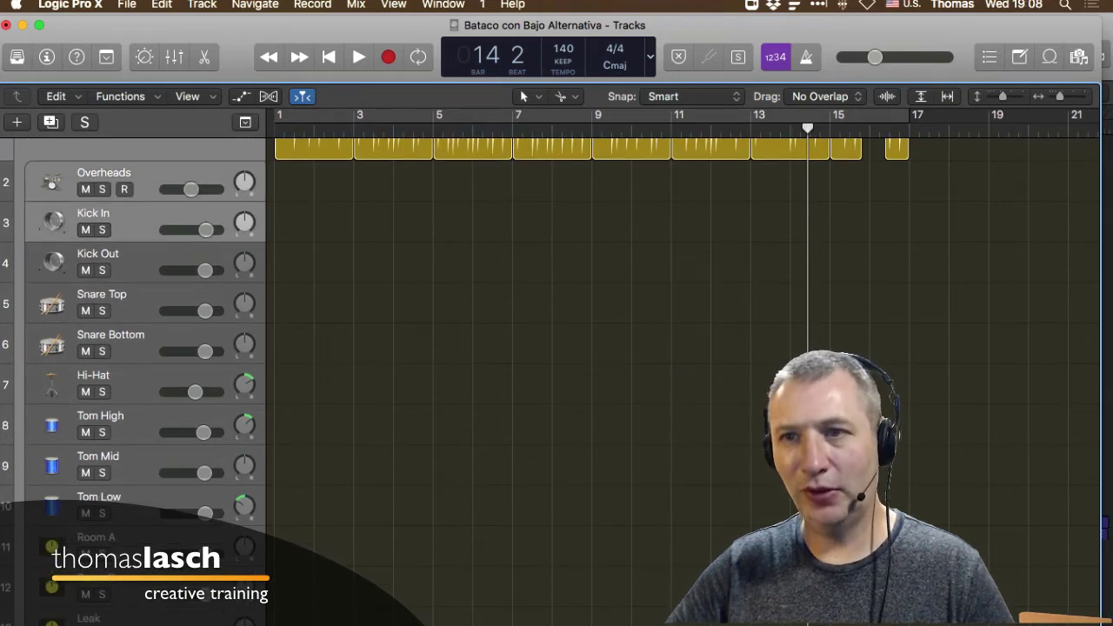
scroll(556, 374, down, 12)
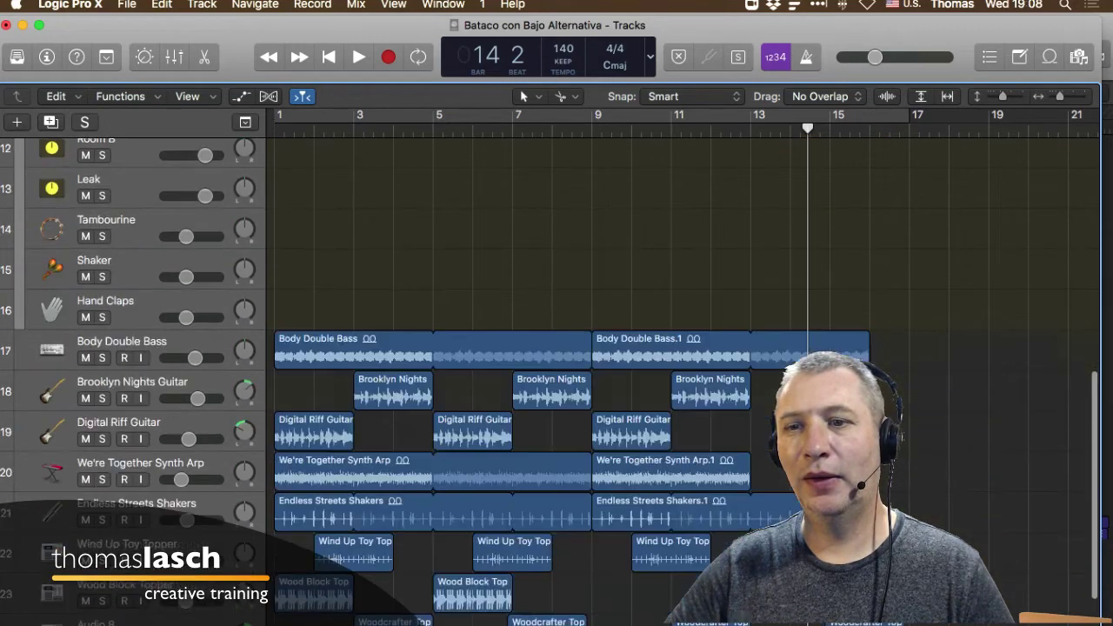
scroll(557, 374, down, 2)
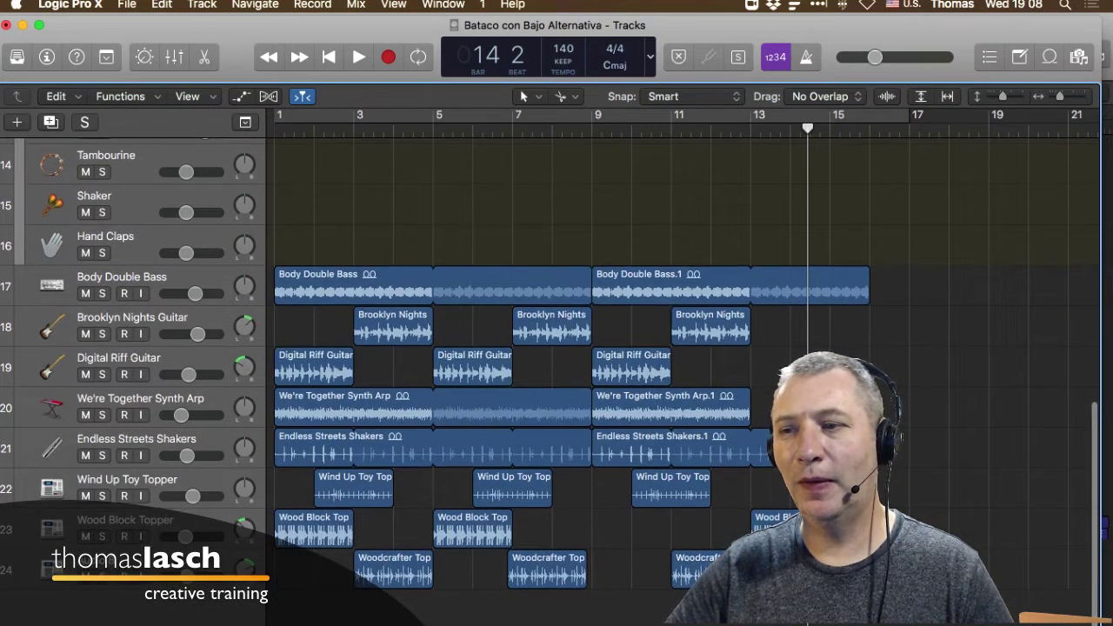
key(super+a)
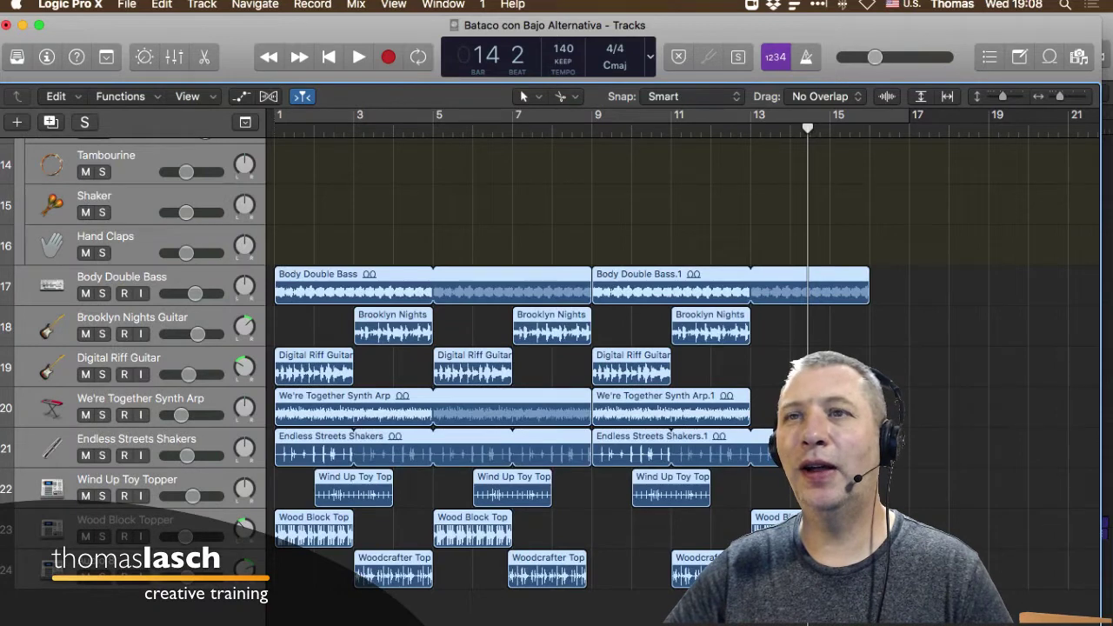
- Start exporting the 24 selected tracks as audio files and create a desktop folder named "Elementos para Mezclar" as the destination
click(126, 4)
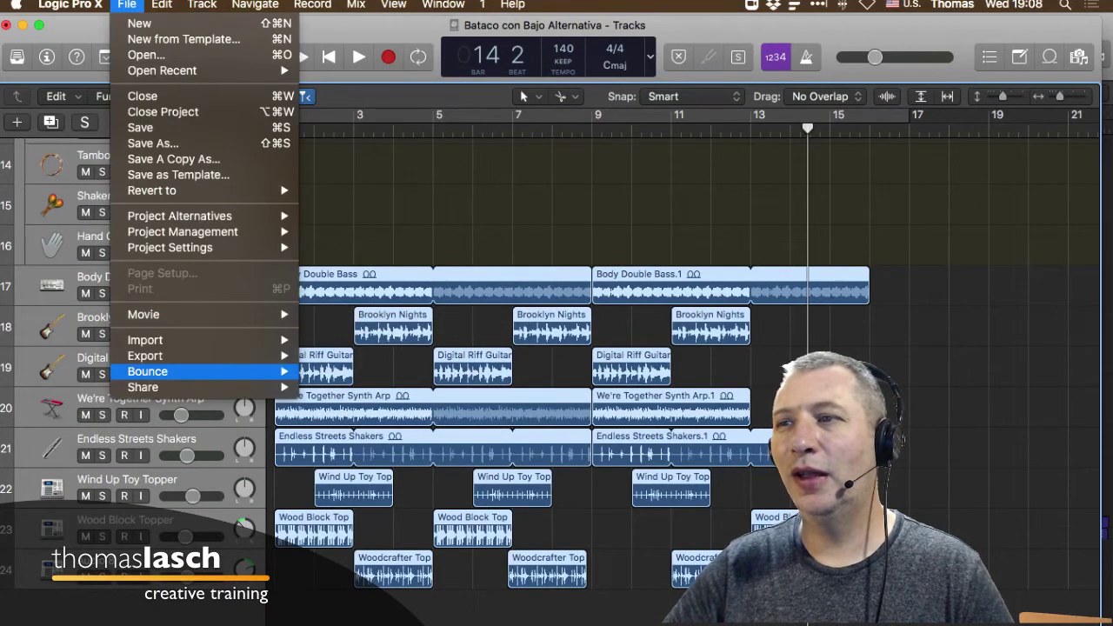
mouse_move(148, 371)
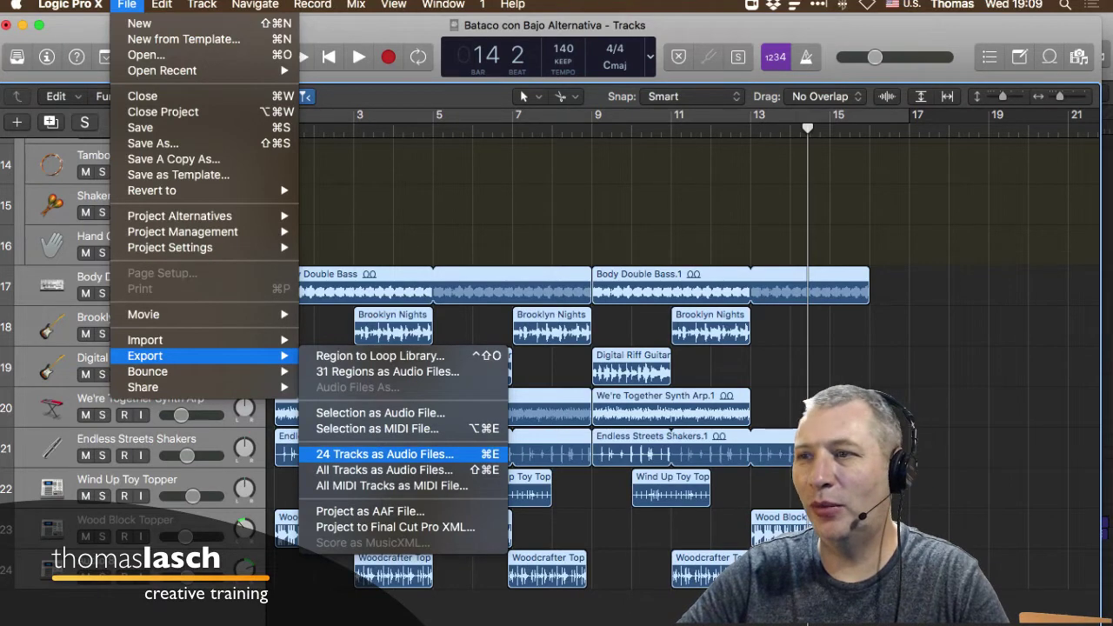
click(384, 454)
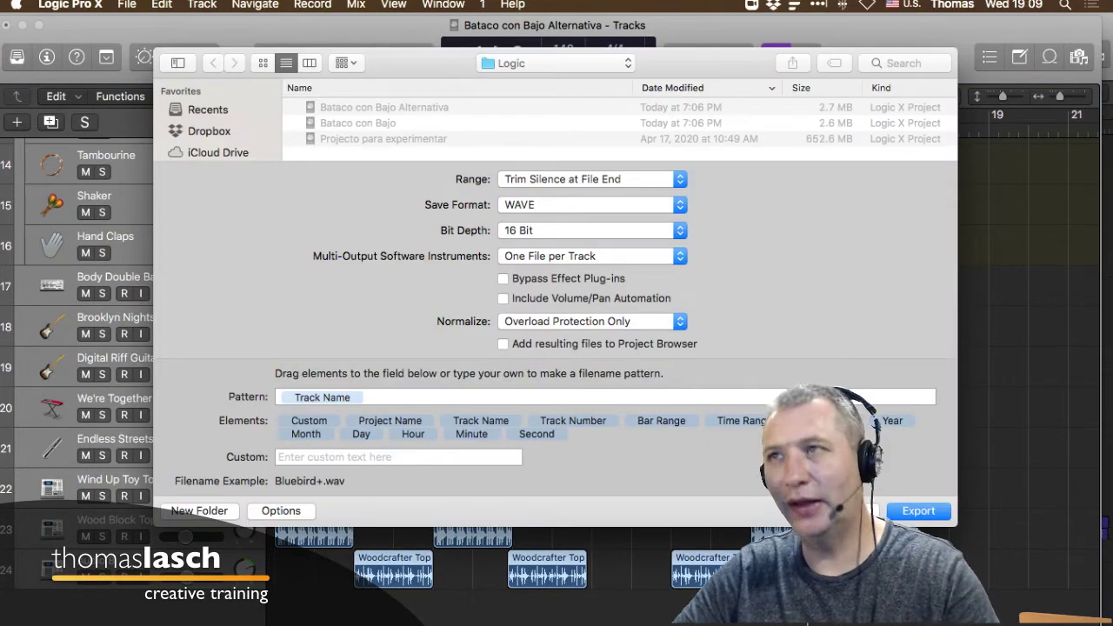
key(super+d)
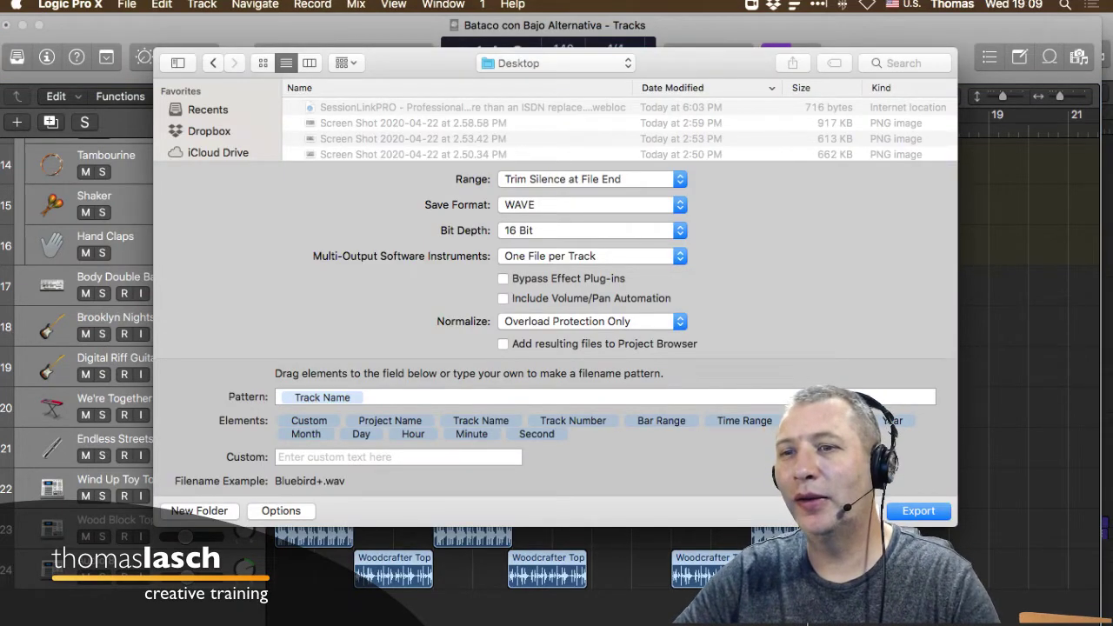
key(super+shift+n)
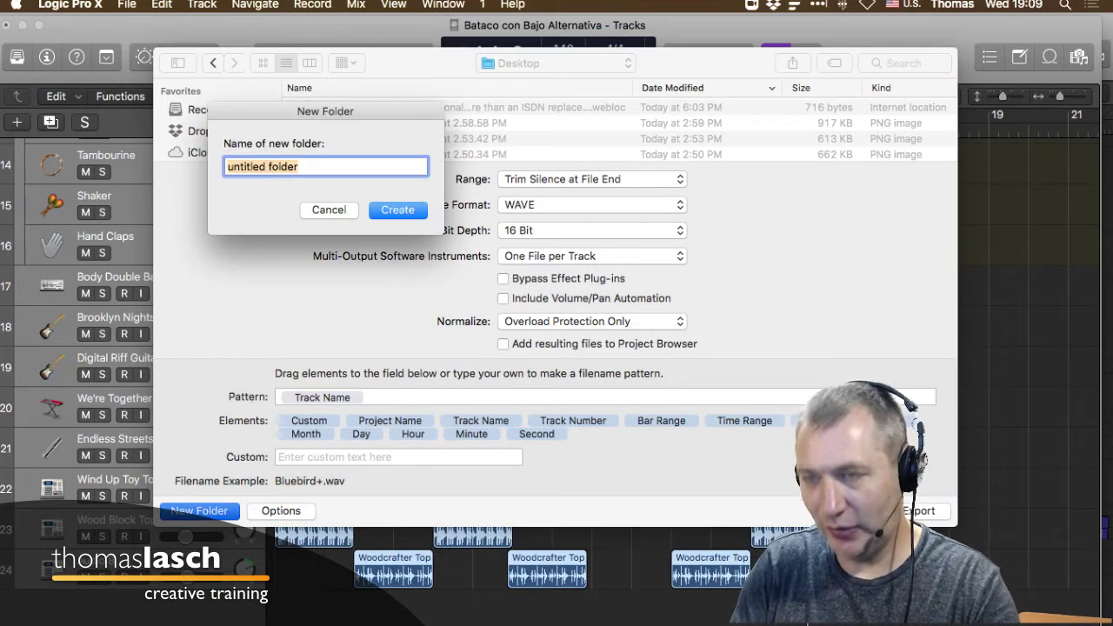
text(Elementos par)
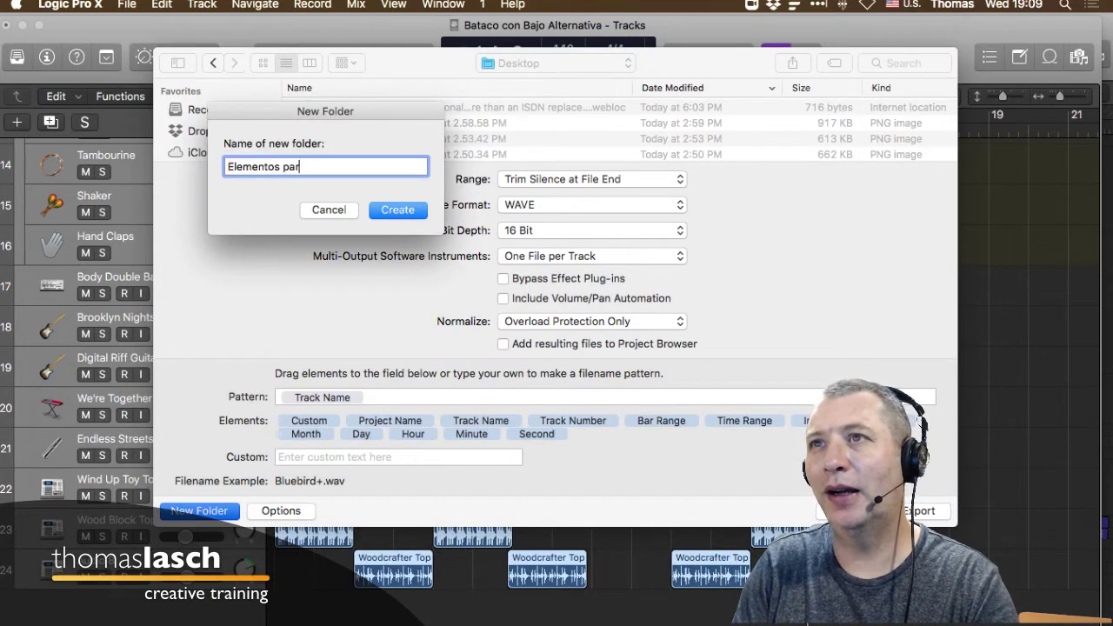
text(a Mezcl)
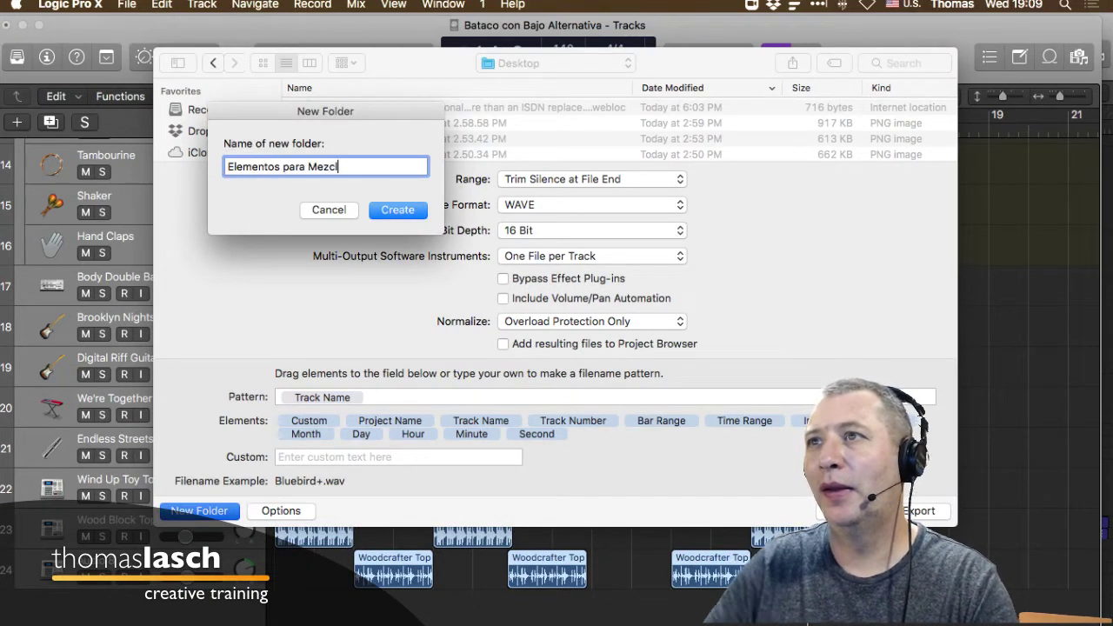
text(ar)
key(Return)
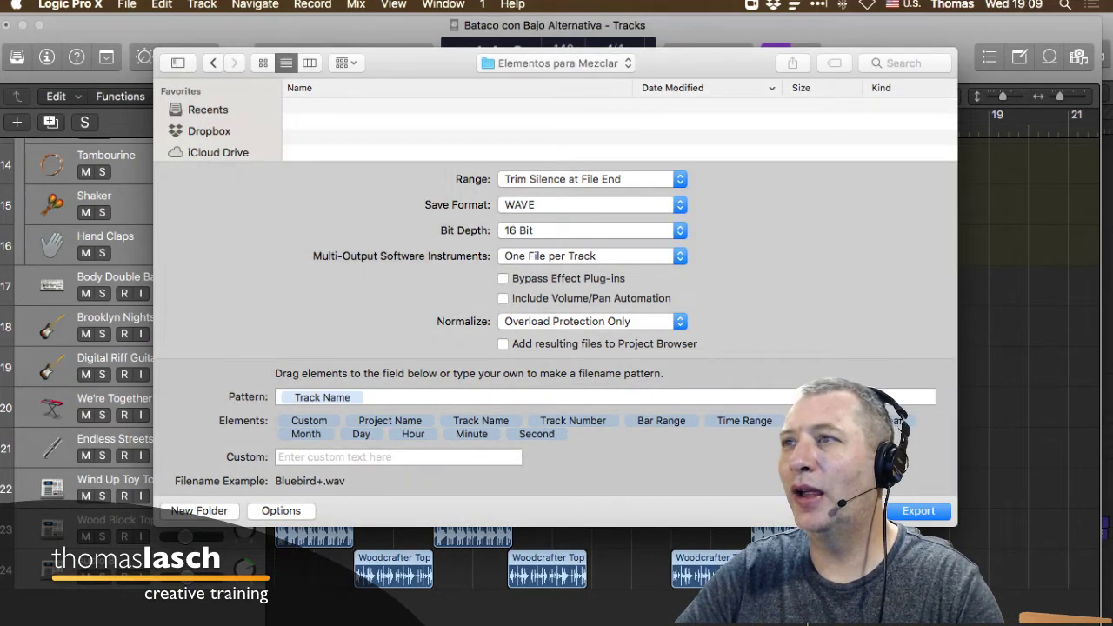
- Keep the bit depth at 16 Bit, add the custom text "Bataco X" after Track Name in the filename pattern, and export the WAVE files
click(591, 230)
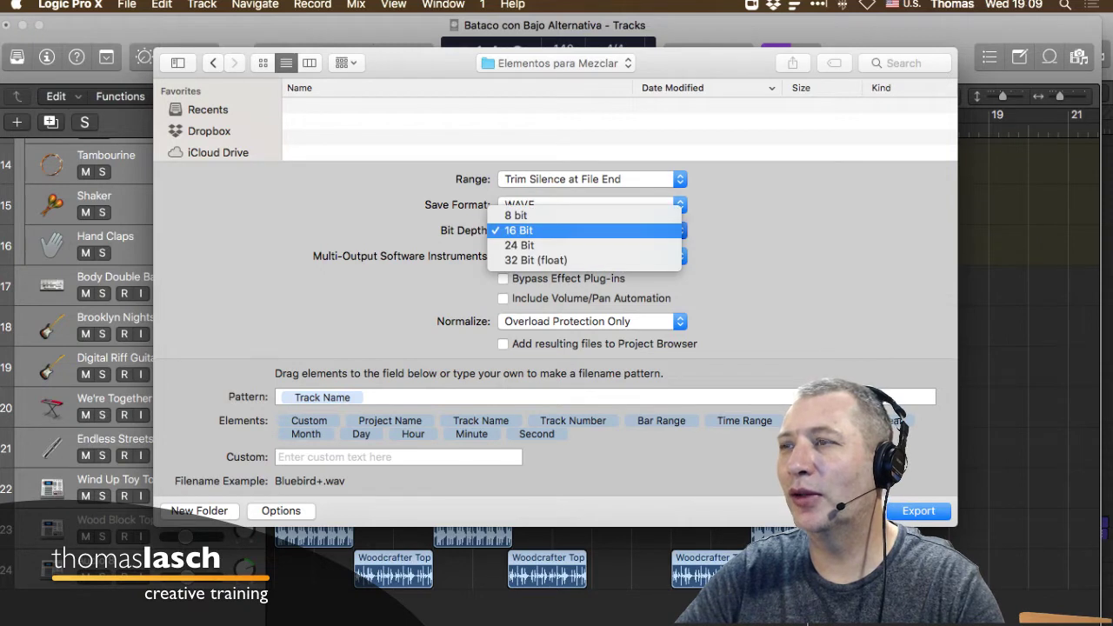
click(591, 230)
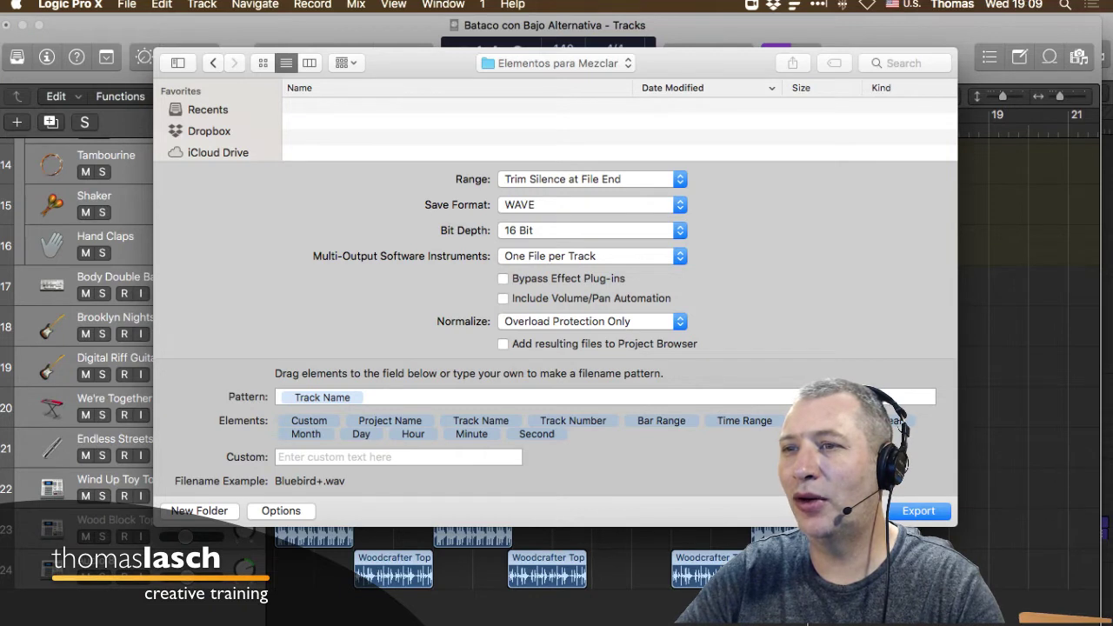
drag(308, 420, 399, 397)
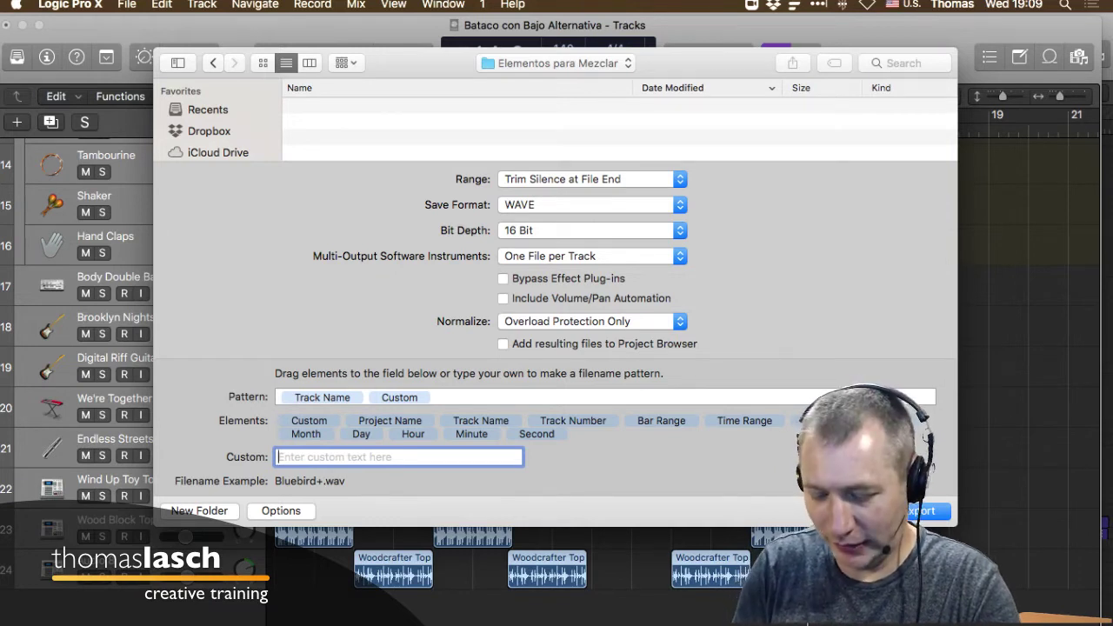
text(Bataco X)
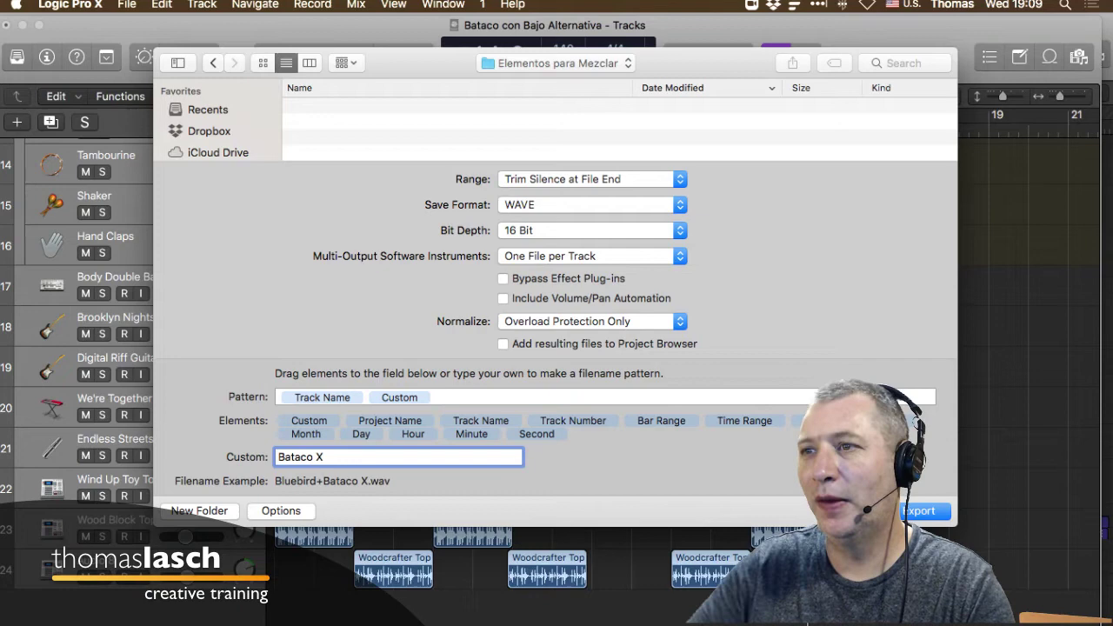
key(Return)
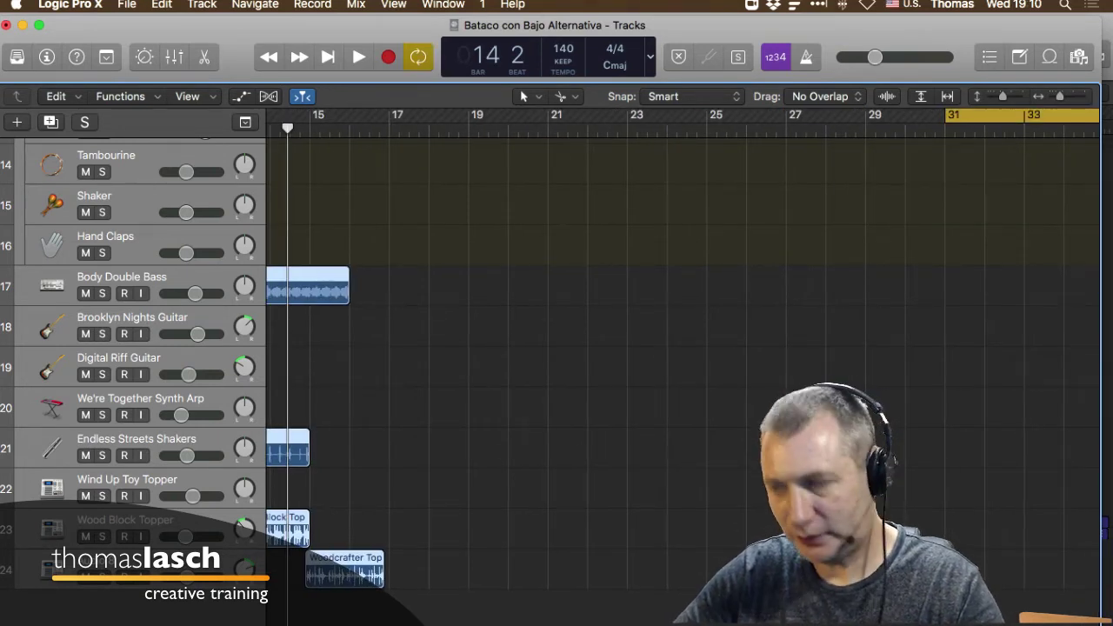
- Turn off cycle mode and move the end-of-project marker back to bar 18
key(c)
scroll(682, 365, right, 20)
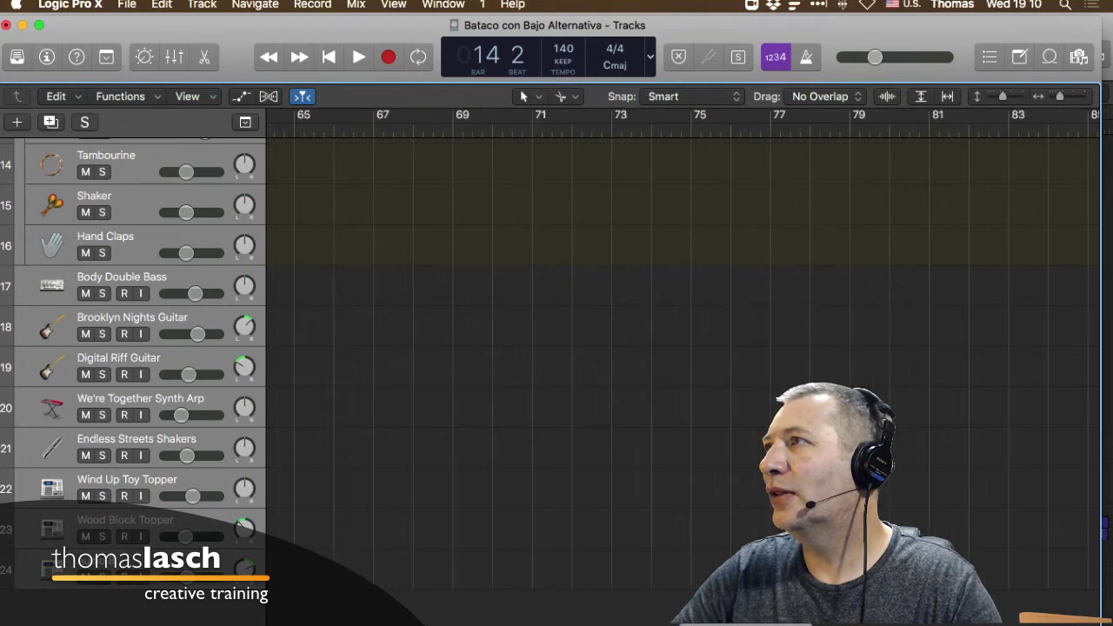
scroll(682, 365, right, 18)
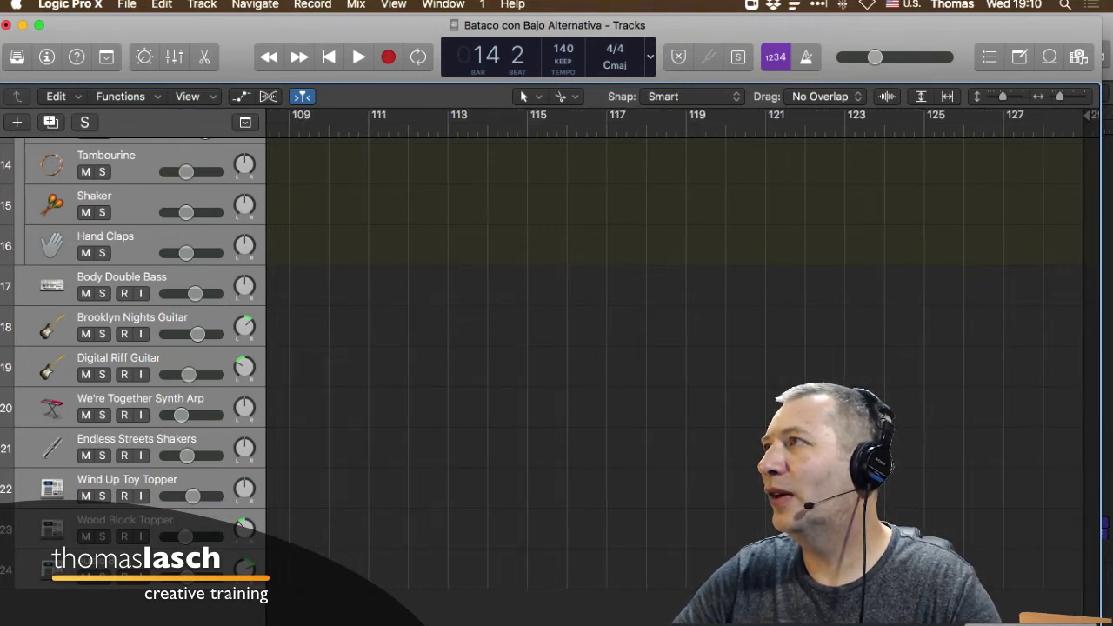
drag(1082, 200, 954, 161)
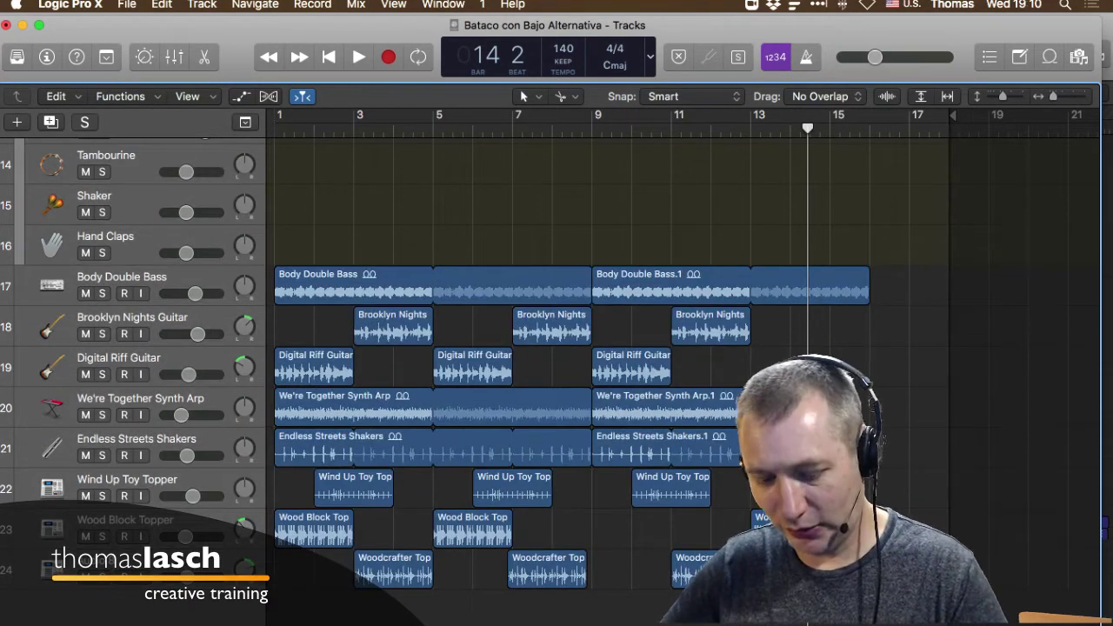
- Switch to the Finder desktop and open the "Elementos para Mezclar" folder to view the exported audio files
key(F11)
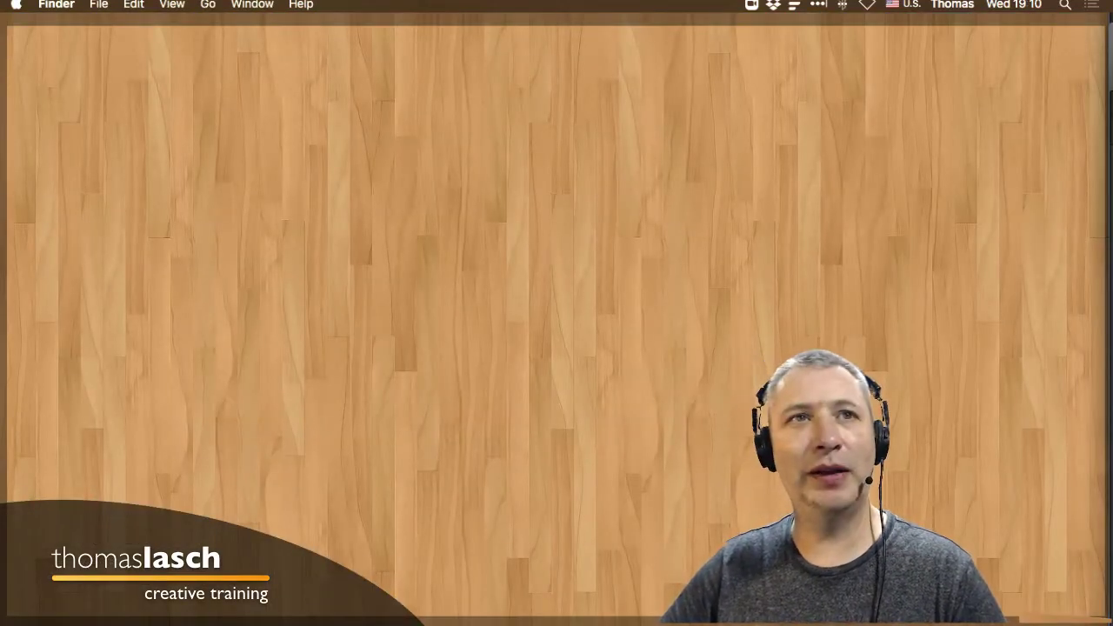
key(super+o)
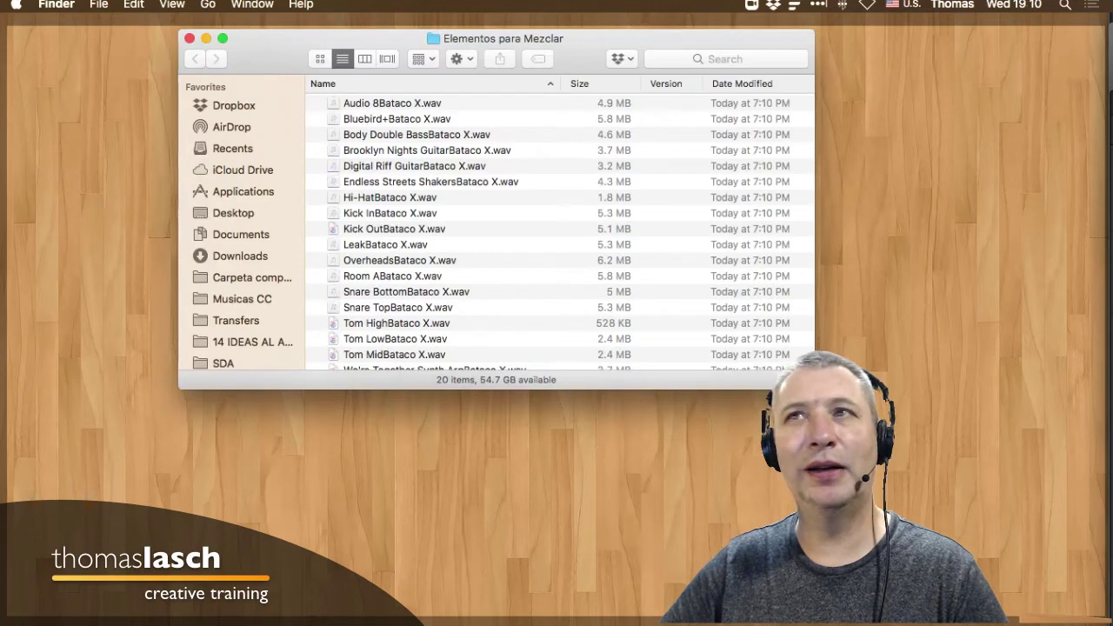
- Bring the project and exported-files windows back into view, and audition the Hi-HatBataco X.wav file in a quick preview
key(F11)
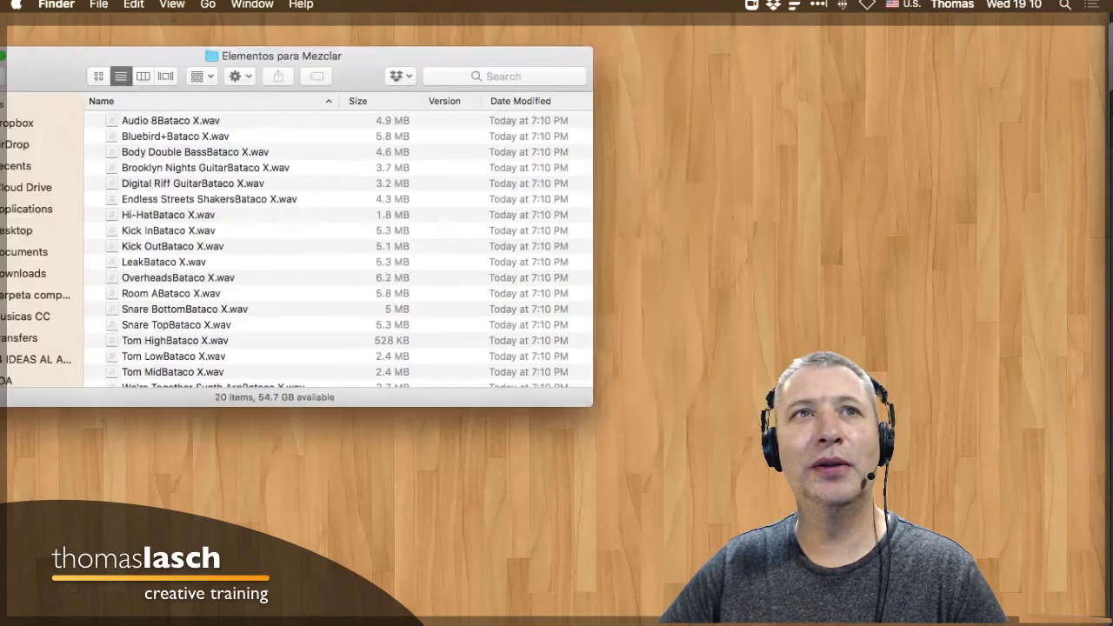
key(F11)
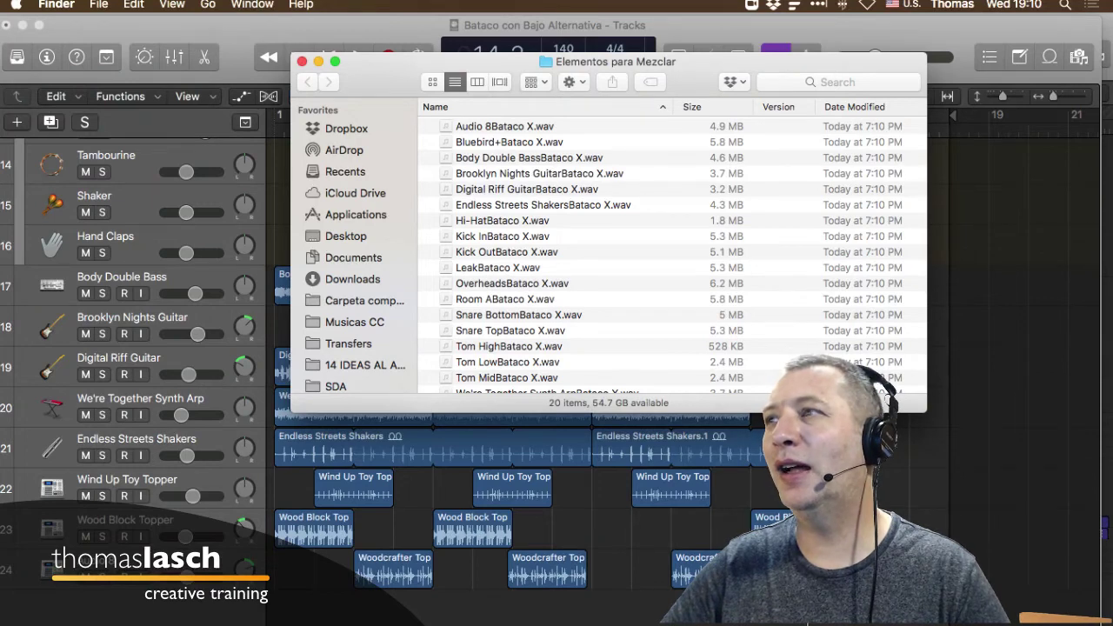
click(503, 221)
key(space)
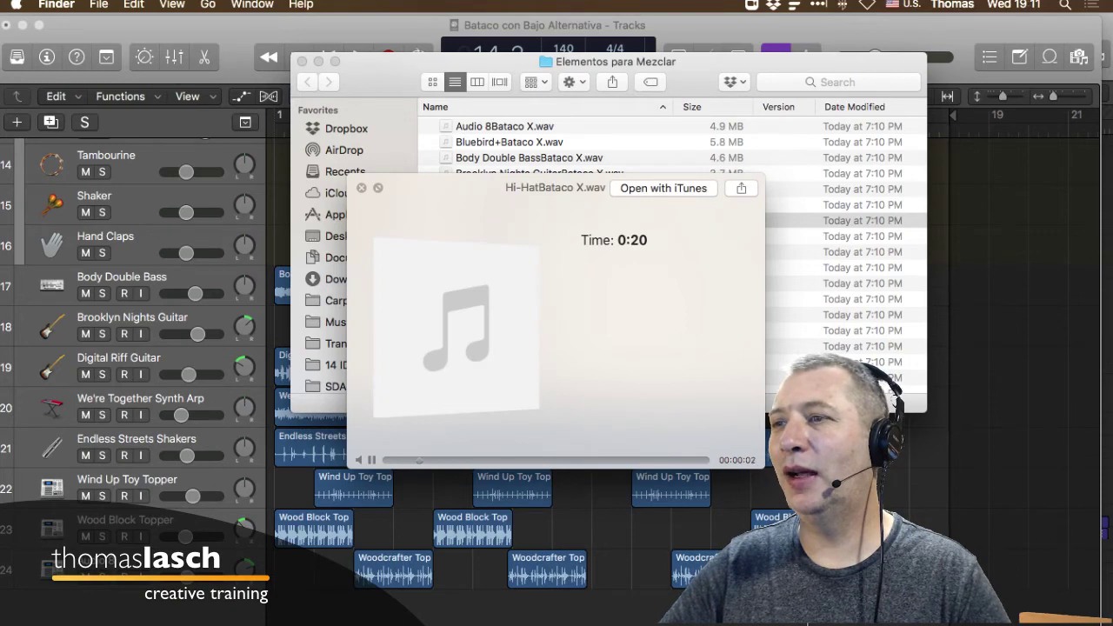
key(space)
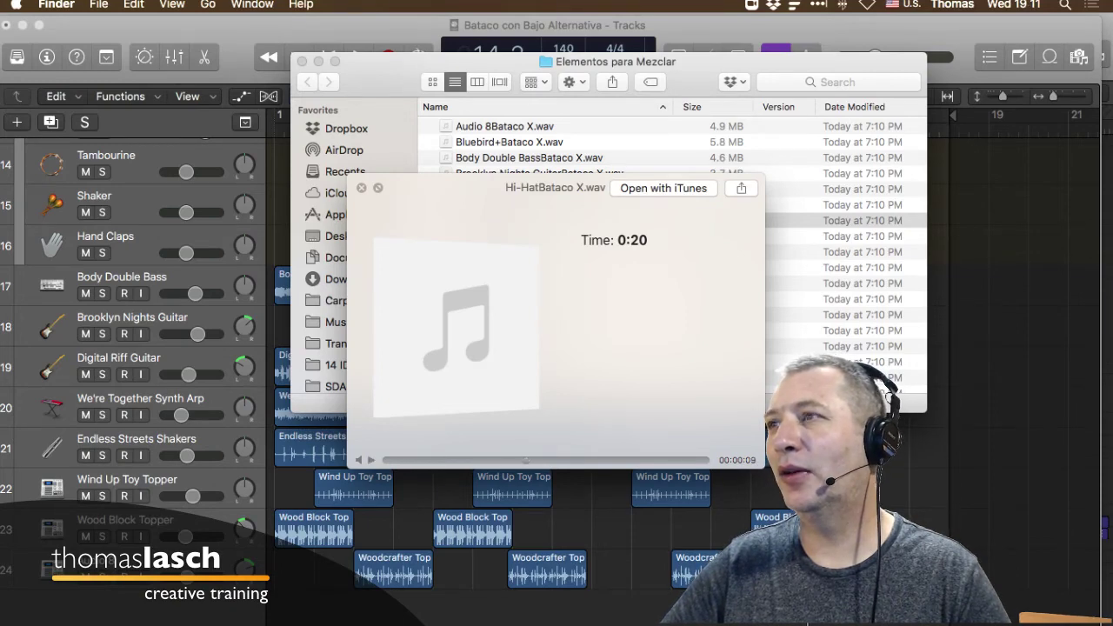
key(space)
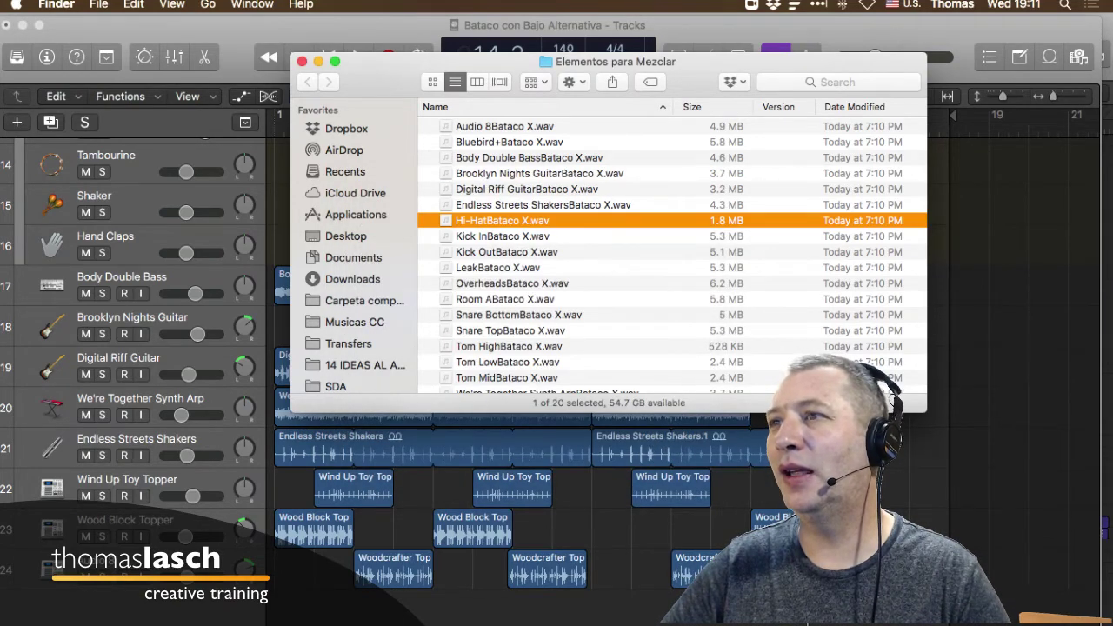
- Audition the OverheadsBataco X.wav file in a quick preview and close the preview
key(o)
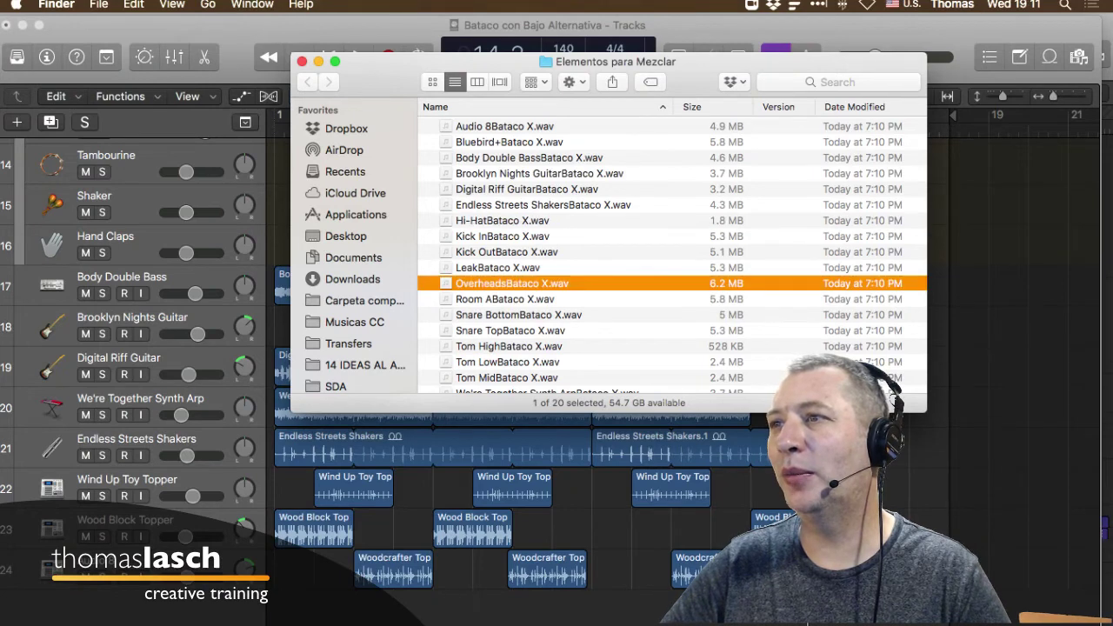
key(space)
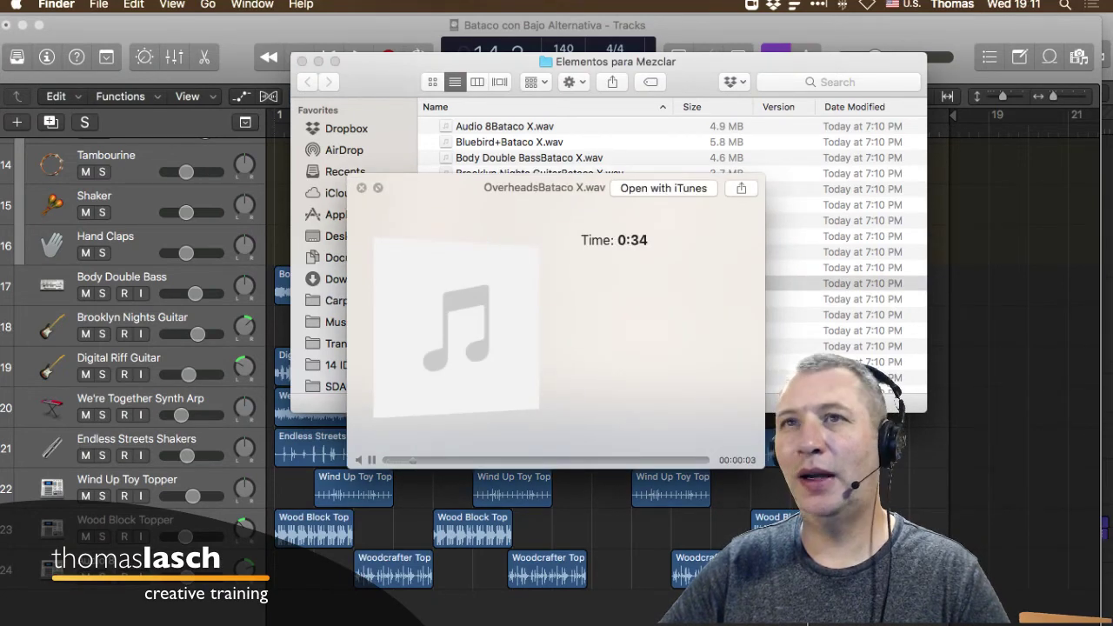
key(space)
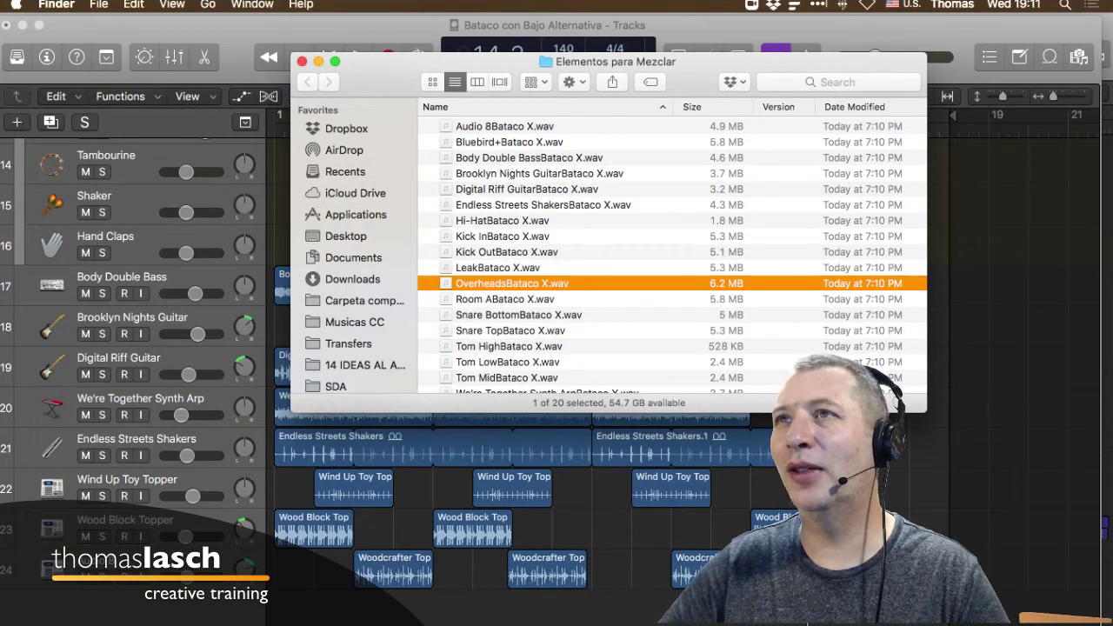
- Close the "Elementos para Mezclar" folder and, back in Logic Pro X, return the playhead to the project start at bar 1
click(302, 61)
click(958, 321)
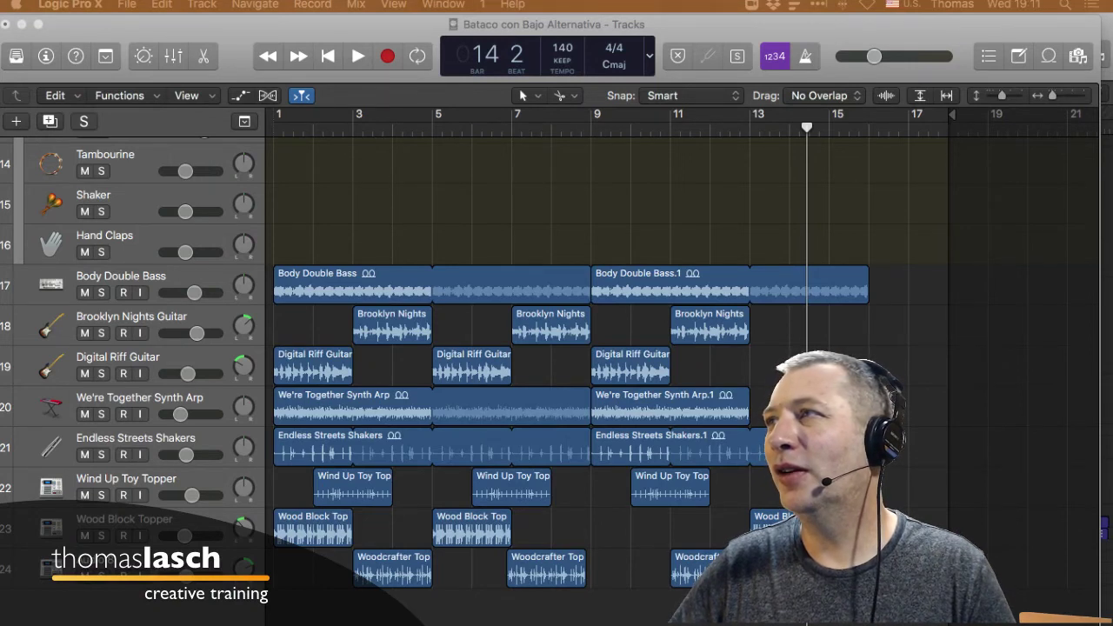
key(comma)
key(comma)
key(comma)
key(comma)
key(comma)
key(comma)
key(comma)
key(comma)
key(comma)
key(comma)
key(comma)
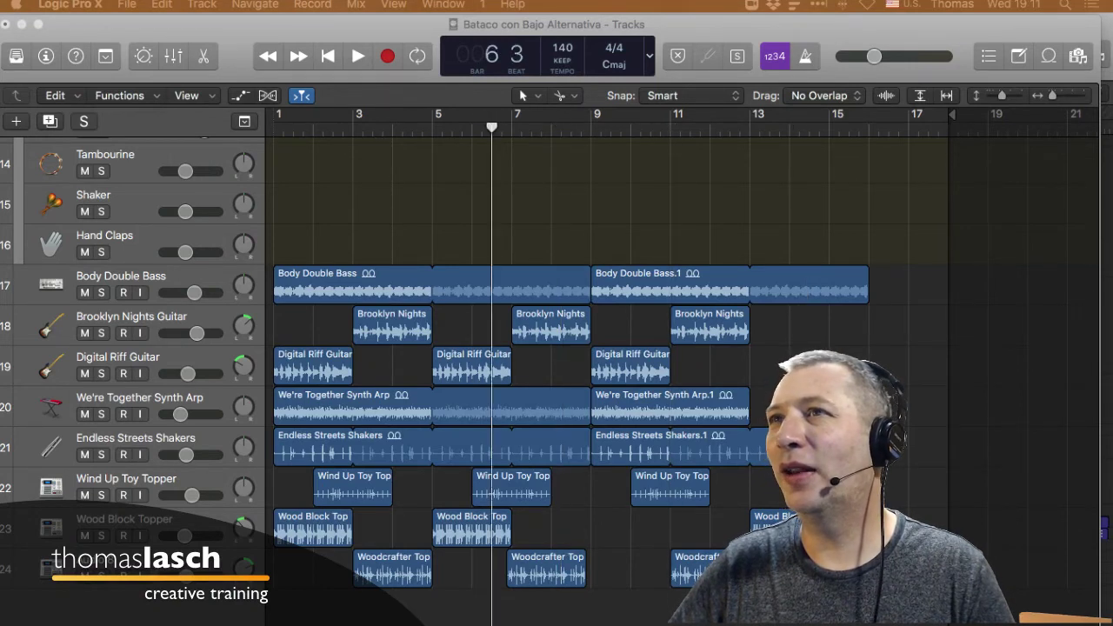
key(Return)
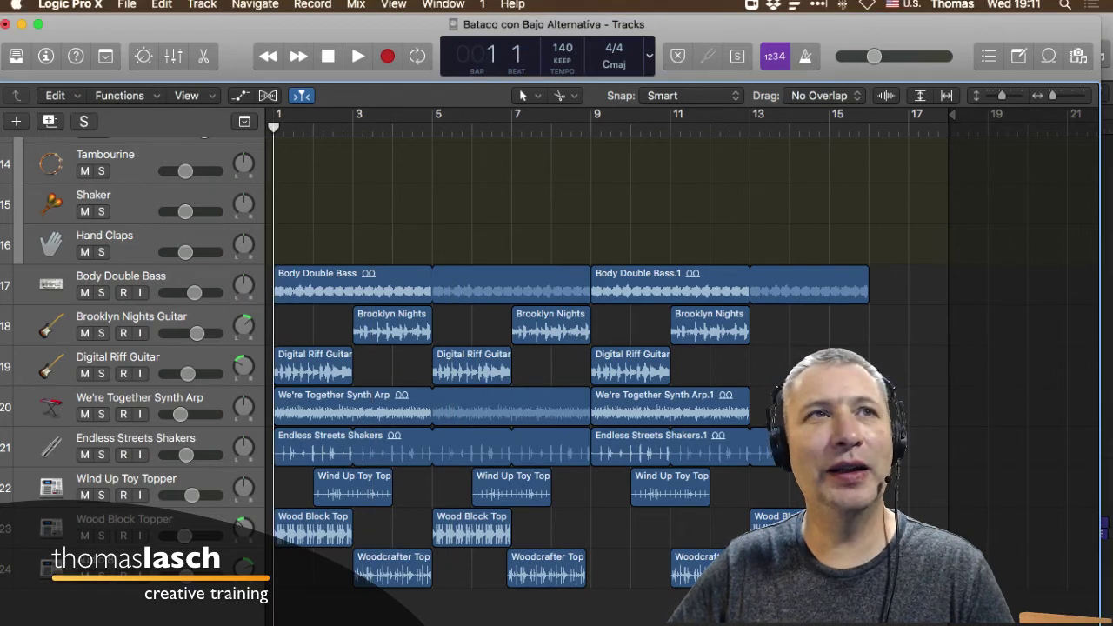